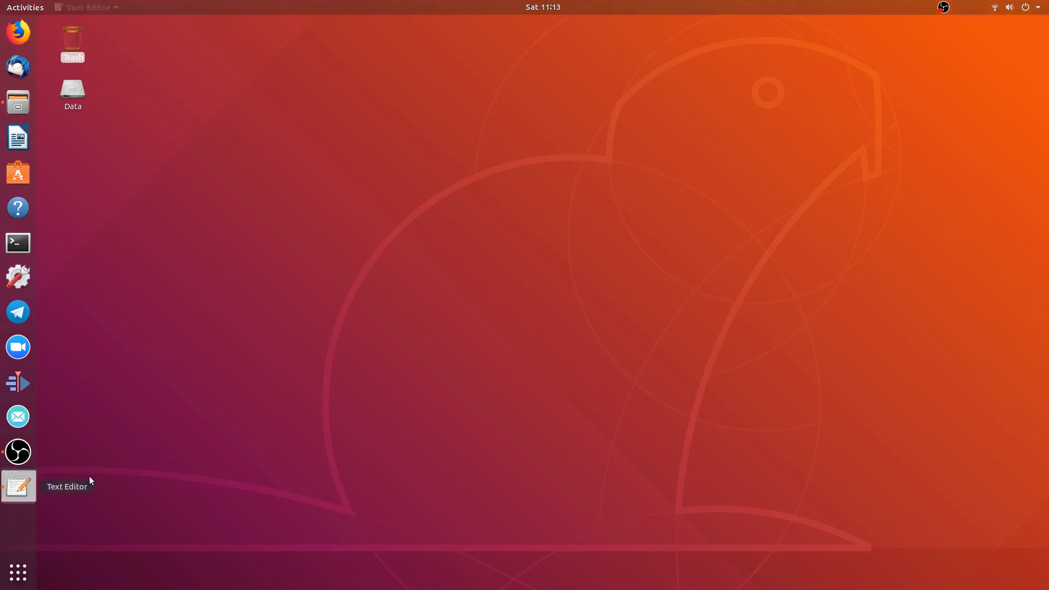
Show the Ubuntu-18.04-Beta-2 notes in Text Editor, move their window toward the middle of the desktop, and minimize it.
click(19, 486)
drag(351, 25, 686, 113)
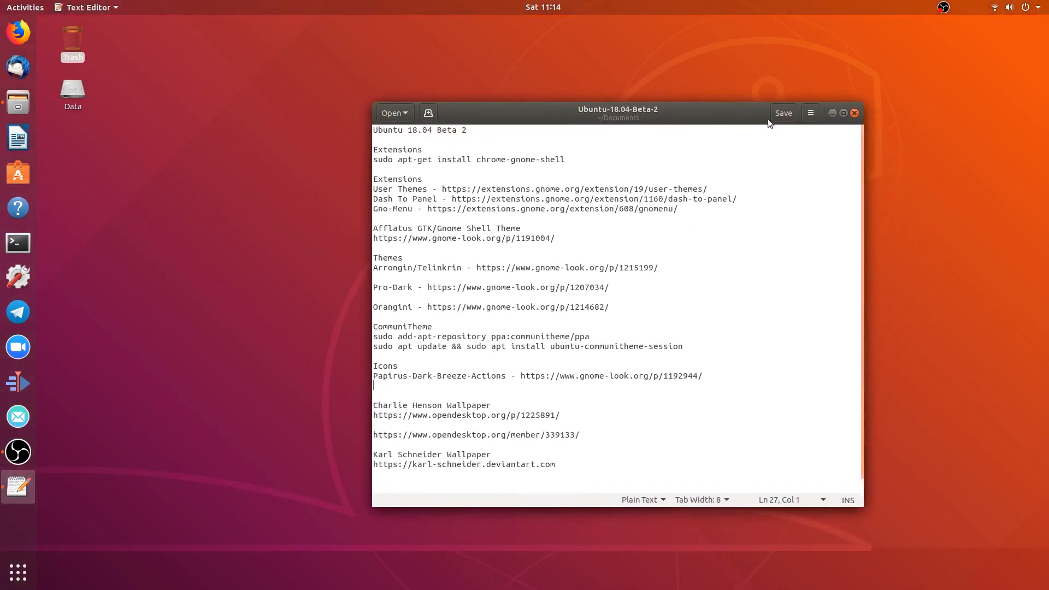
click(831, 113)
Switch to Firefox, open the GNOME Shell Extensions site, and add the GNOME Shell integration browser extension.
click(18, 32)
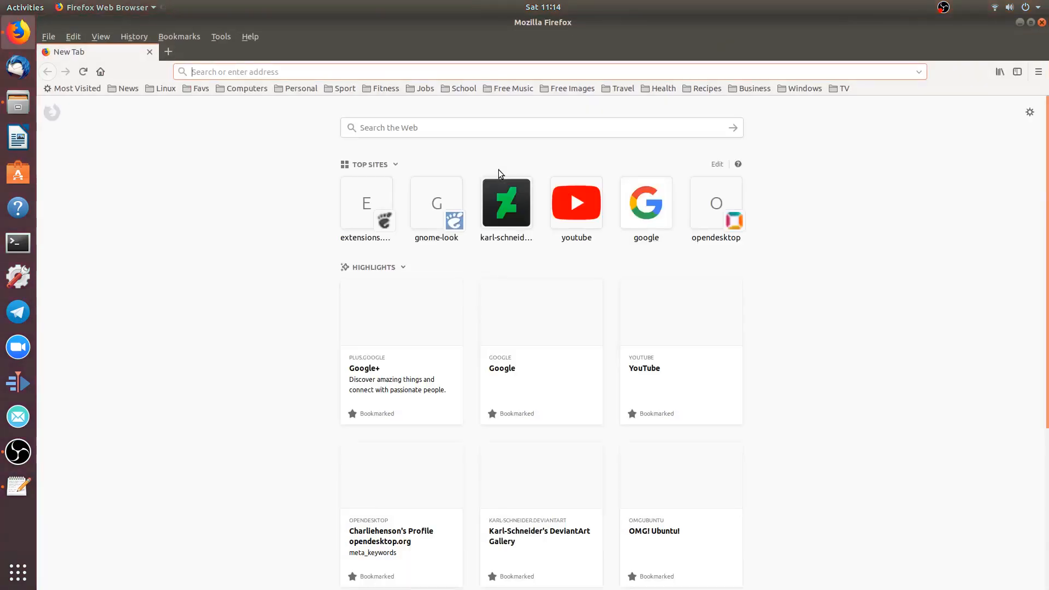
click(339, 195)
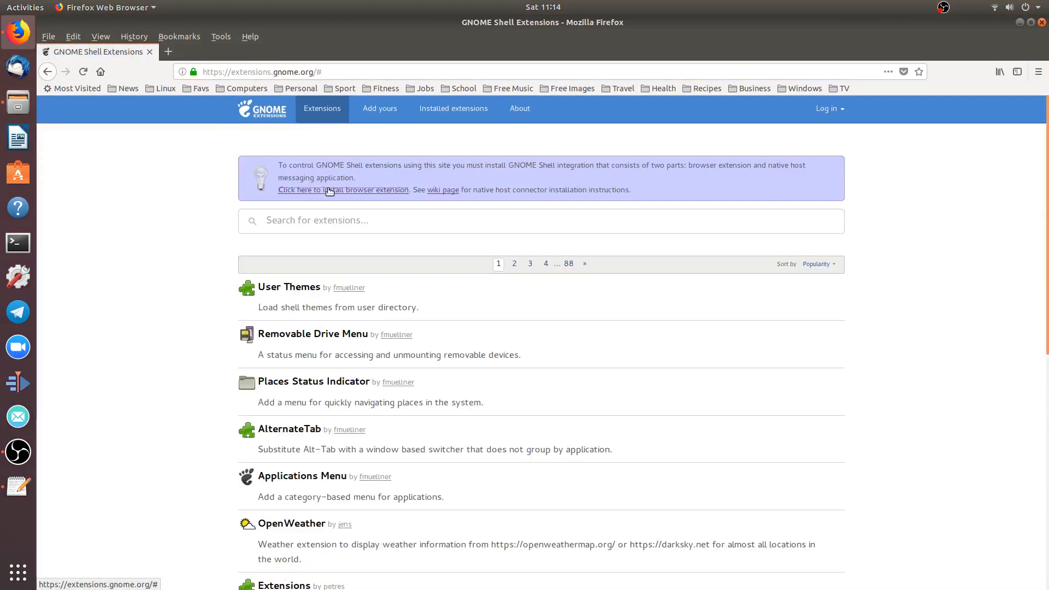
click(329, 190)
click(382, 142)
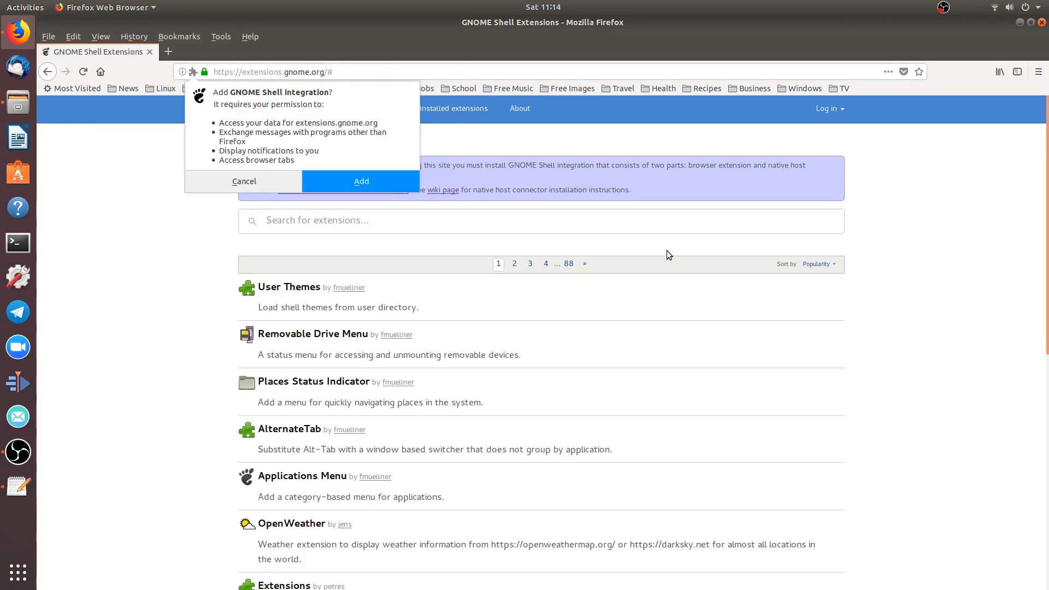
click(369, 180)
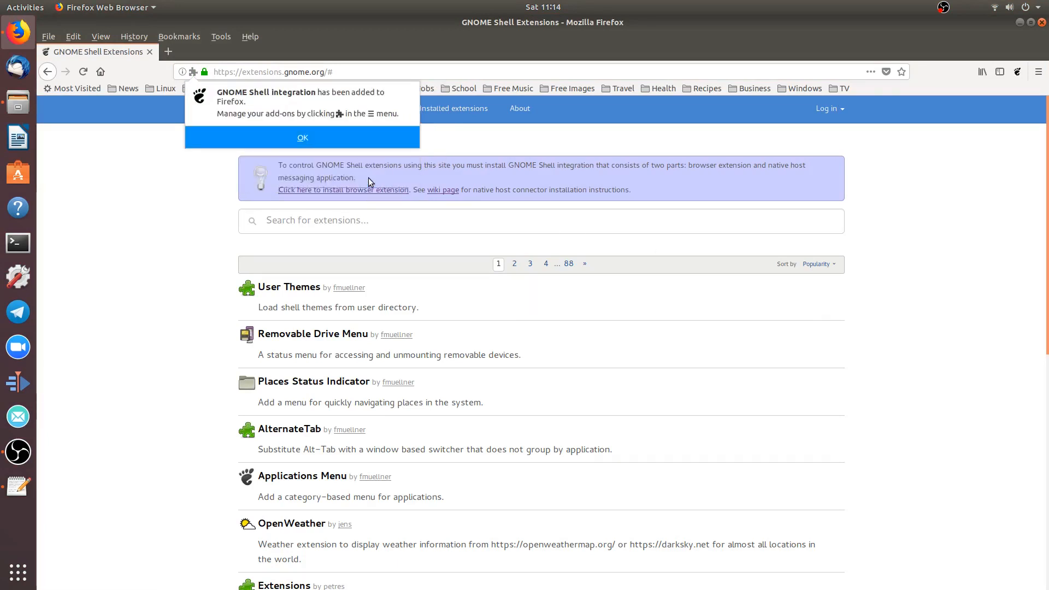
click(303, 137)
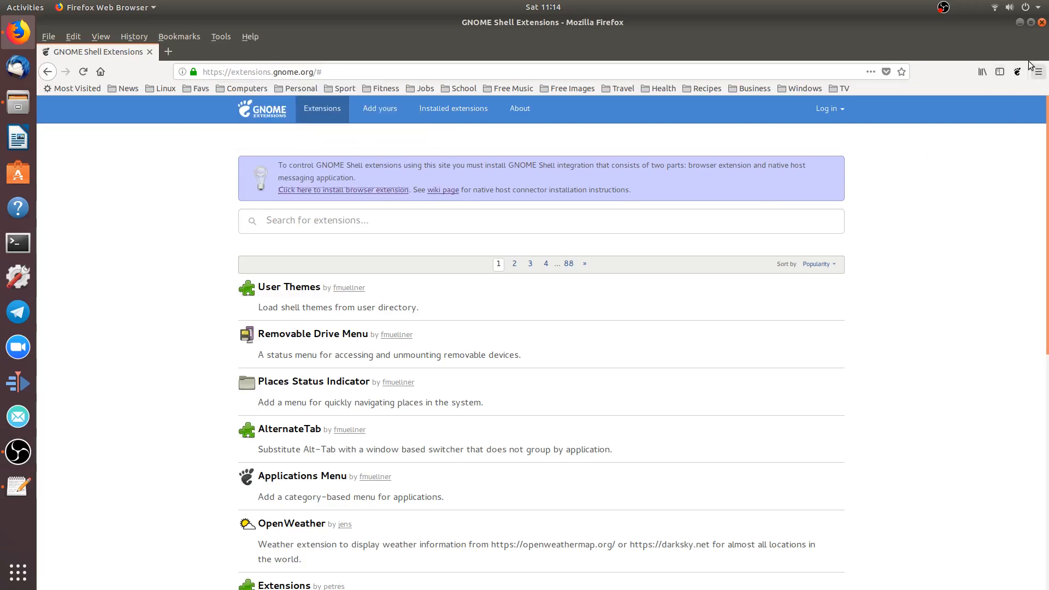
Restart Firefox and reopen the extensions.gnome.org site.
click(1042, 22)
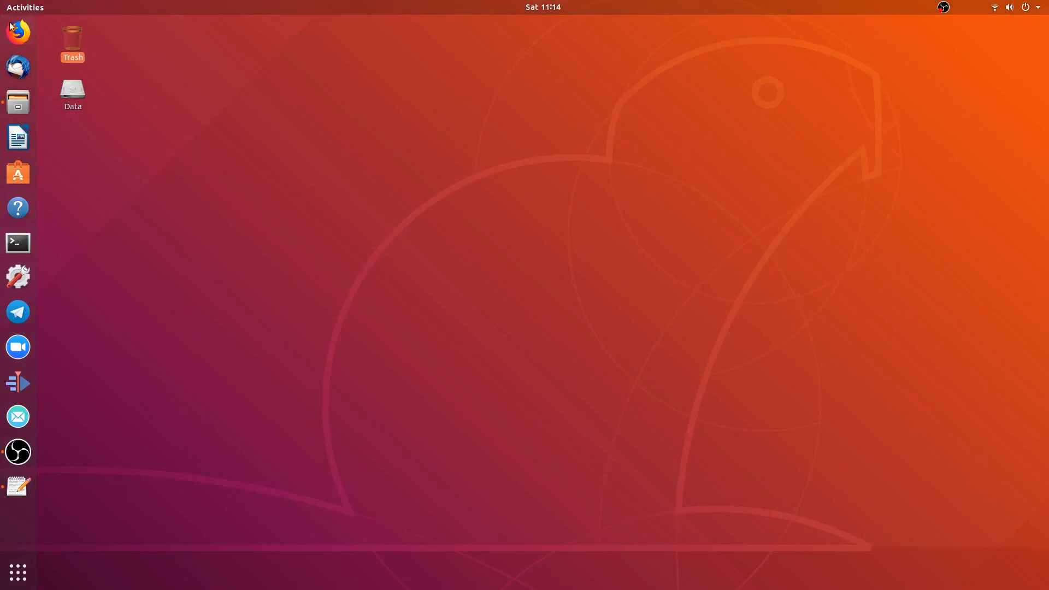
click(18, 32)
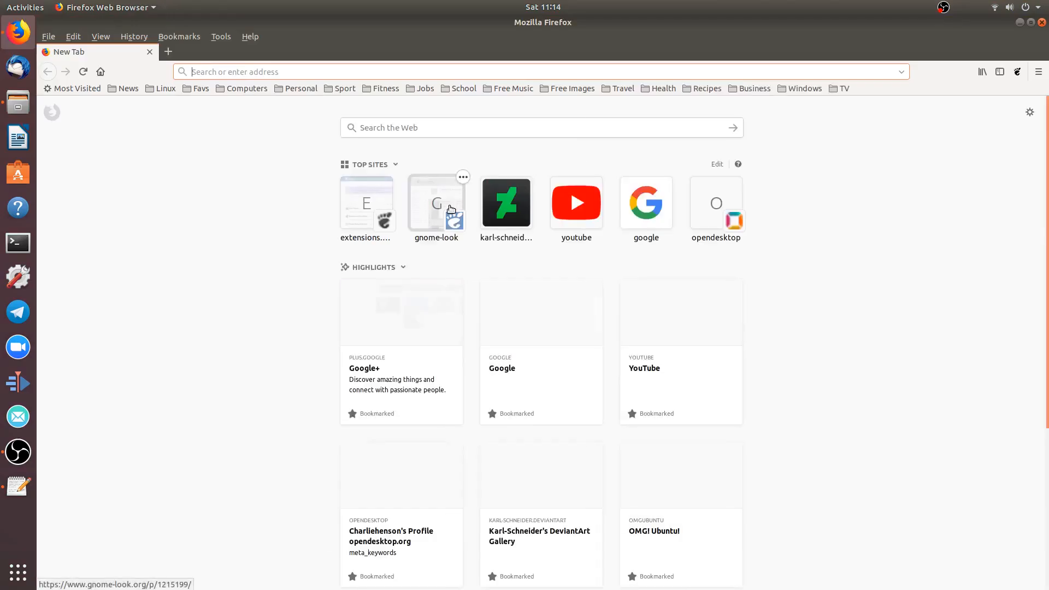
click(365, 206)
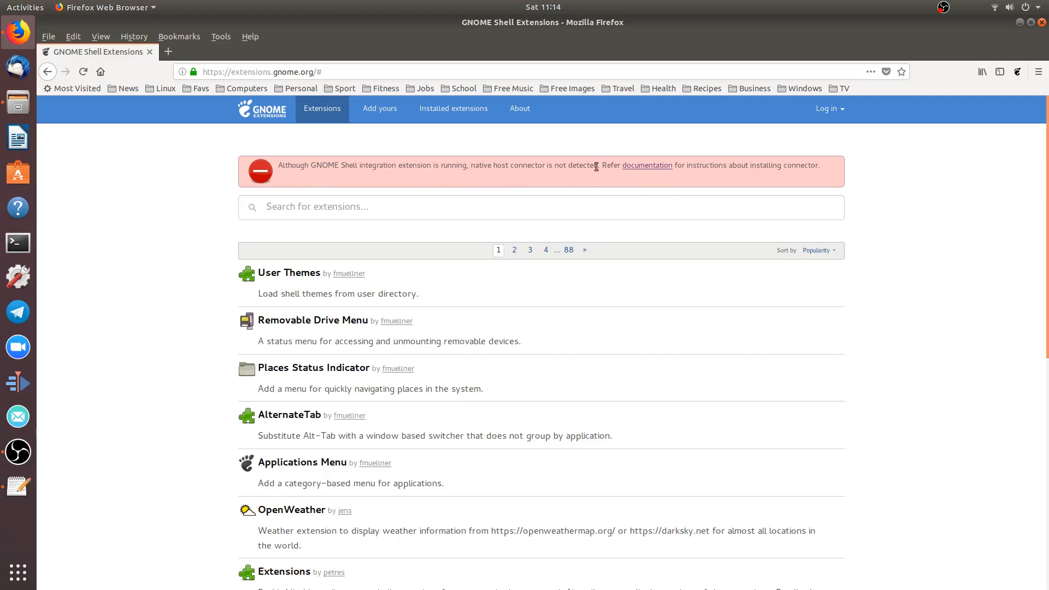
Open the native host connector documentation and copy the Ubuntu Linux command sudo apt-get install chrome-gnome-shell.
click(656, 167)
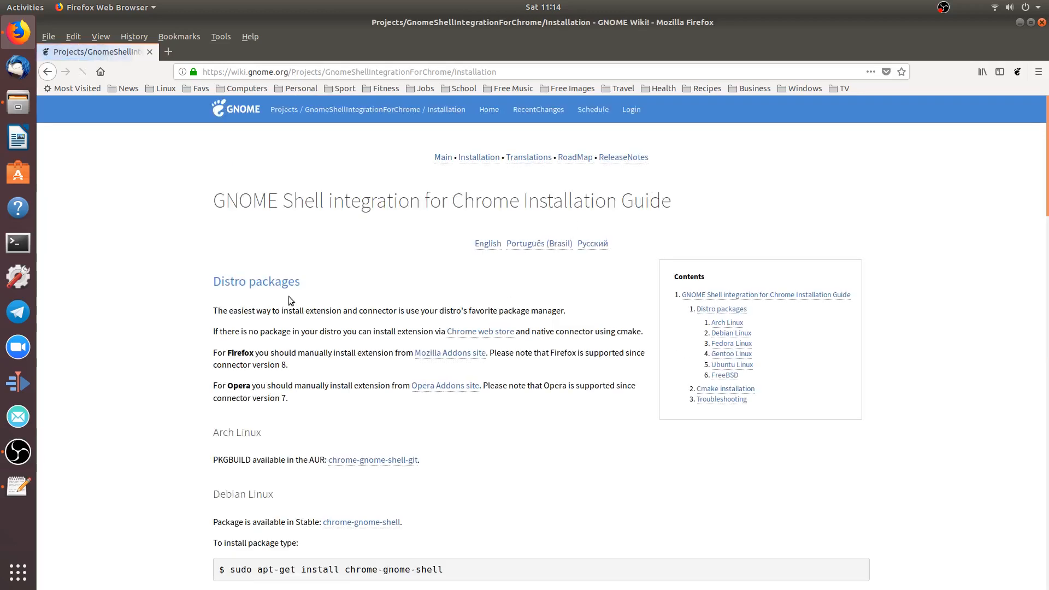
scroll(158, 306, down, 5)
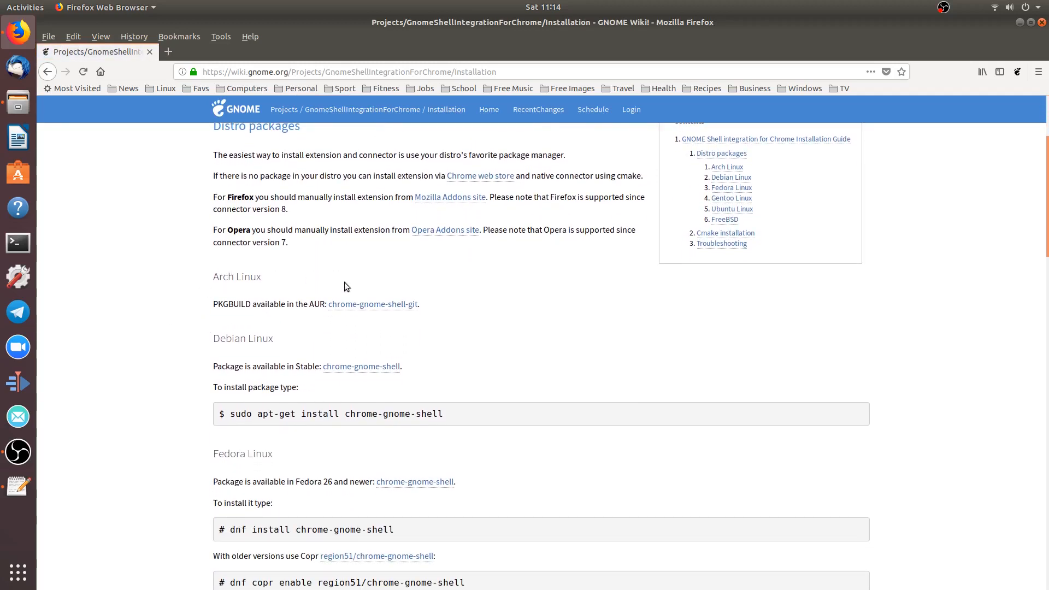
scroll(178, 355, down, 5)
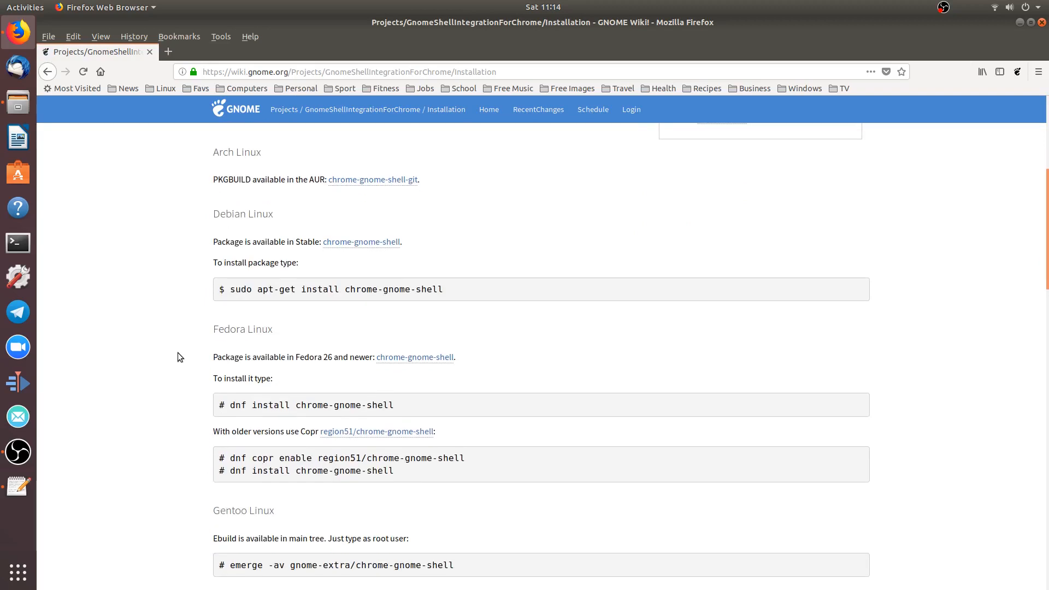
scroll(178, 357, down, 8)
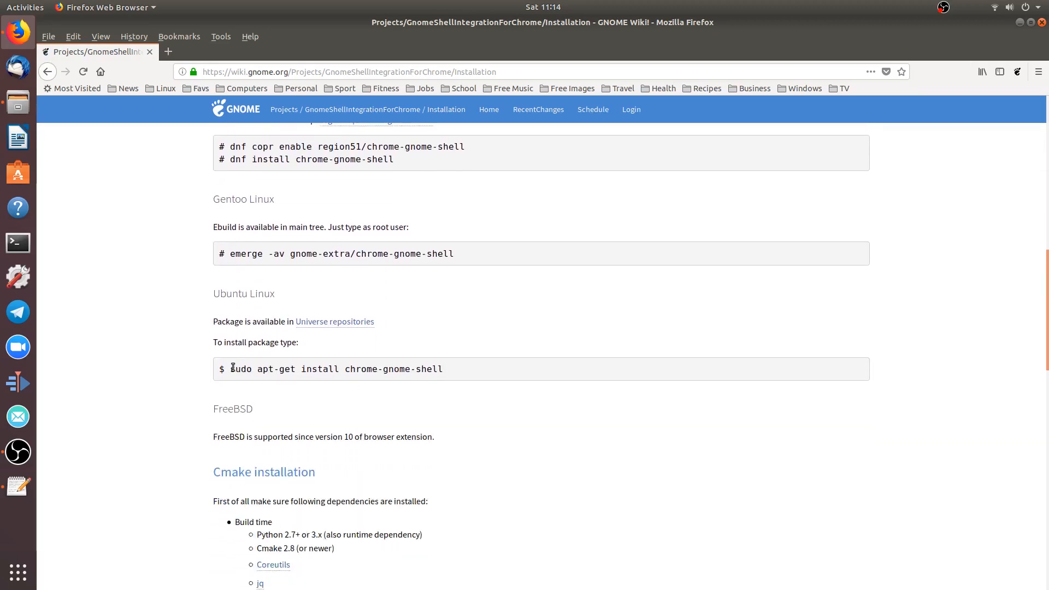
drag(231, 369, 458, 362)
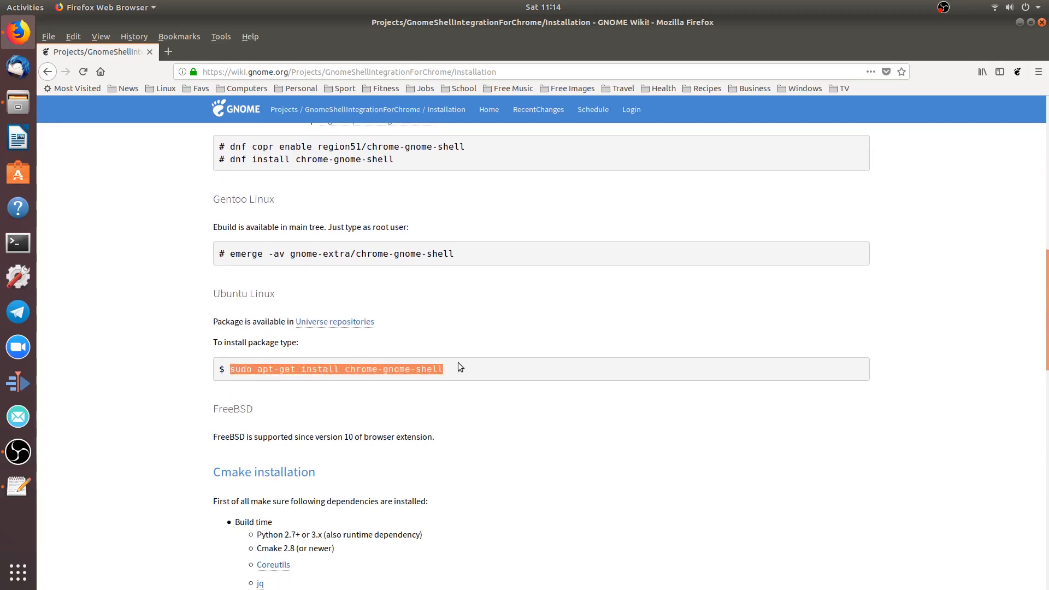
right_click(386, 363)
click(414, 372)
Switch to Terminal, run sudo apt-get install chrome-gnome-shell with the account password, and close the terminal.
click(18, 243)
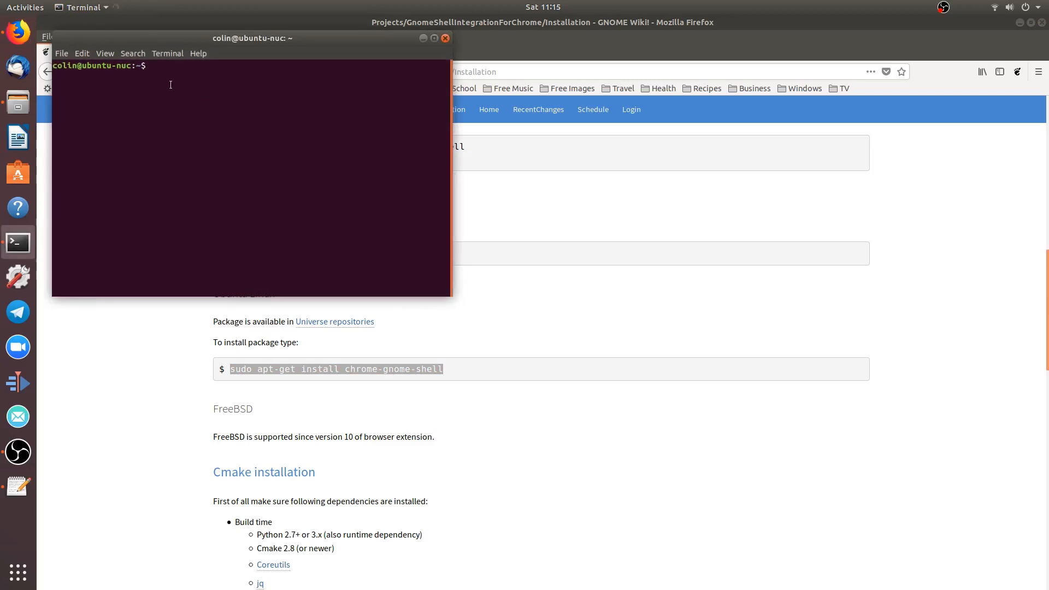
right_click(191, 66)
click(225, 92)
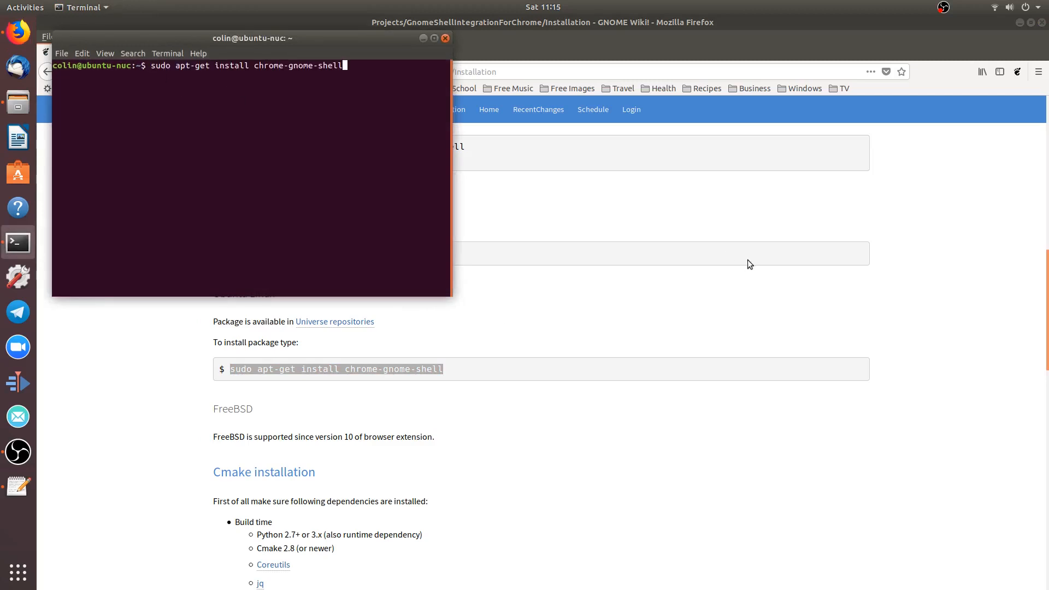
key(Return)
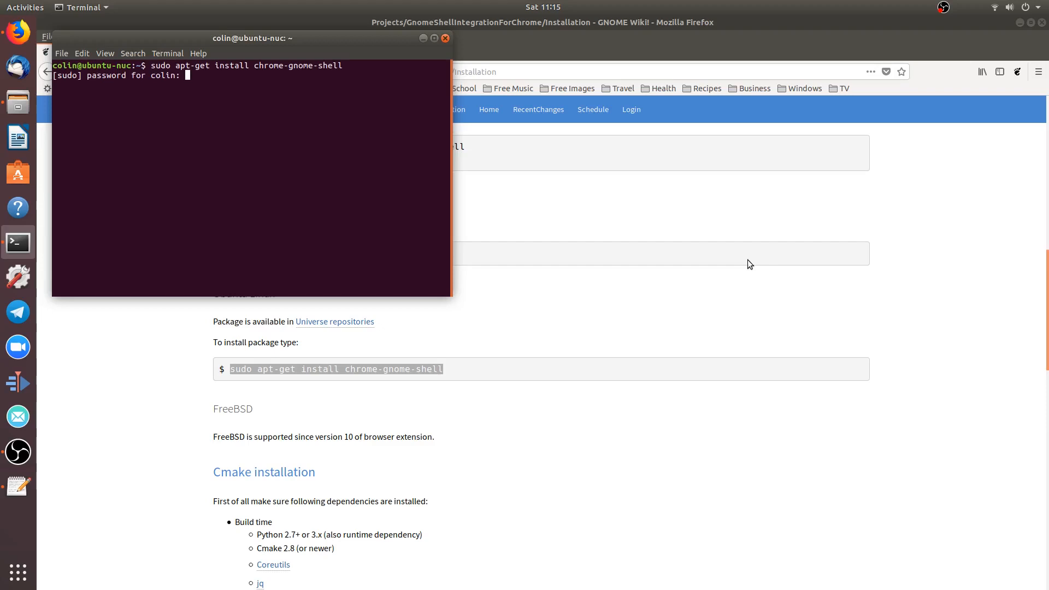
key(Return)
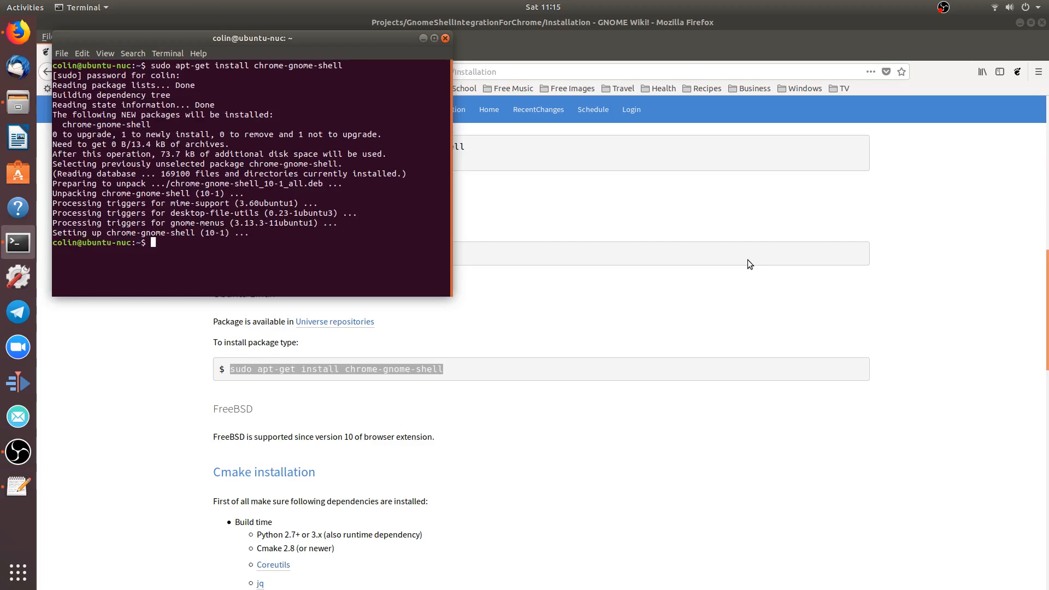
click(445, 38)
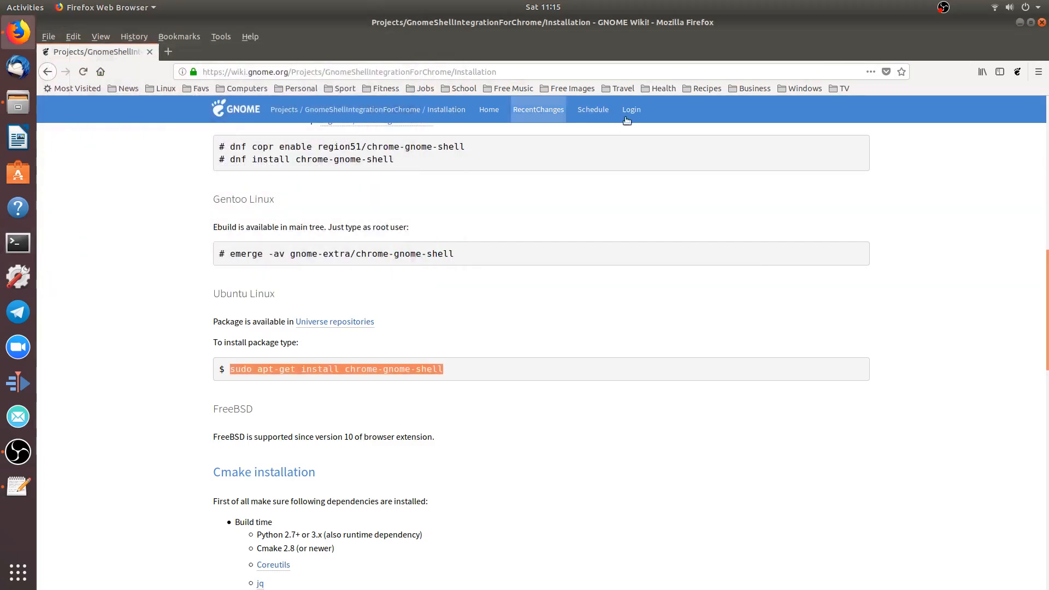
Restart Firefox, reload the GNOME Shell Extensions site to check the connector, and minimize the browser.
click(1041, 23)
click(18, 32)
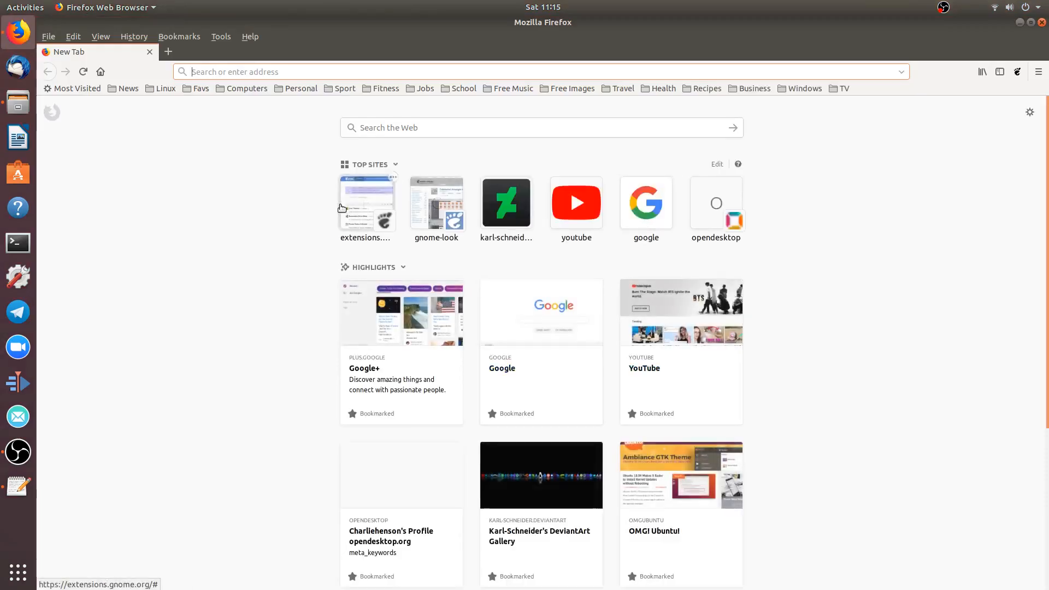
click(353, 201)
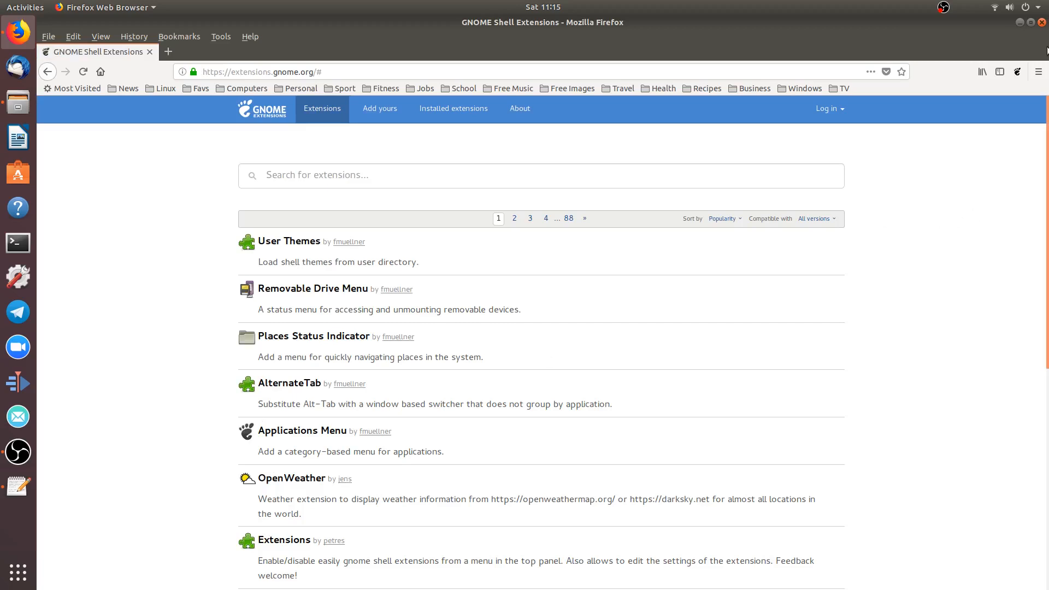
click(1020, 23)
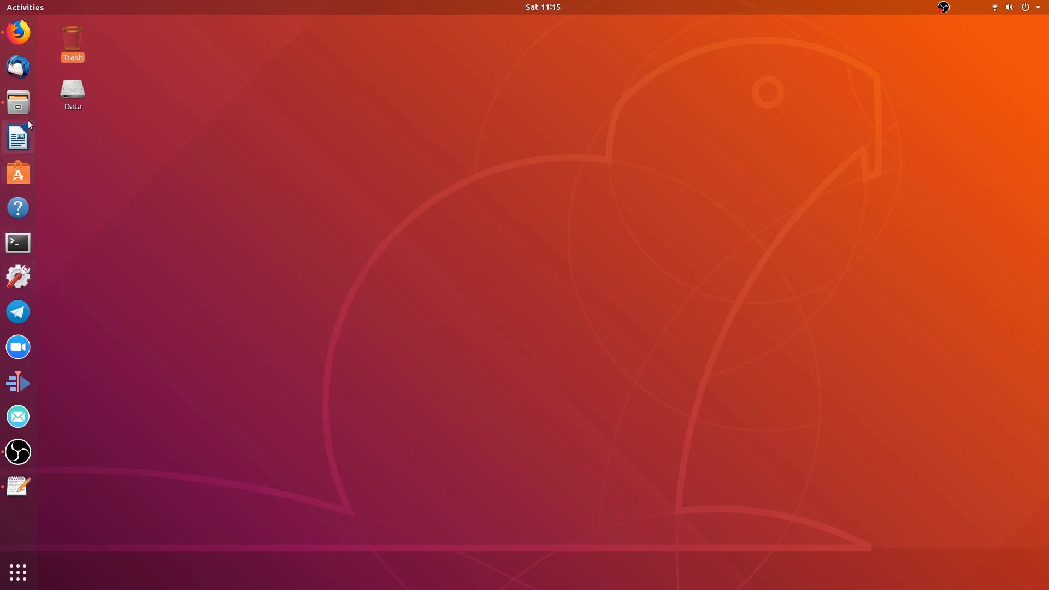
Switch to Ubuntu Software, search for "gnome tweaks", and open the GNOME Tweaks details page.
click(18, 173)
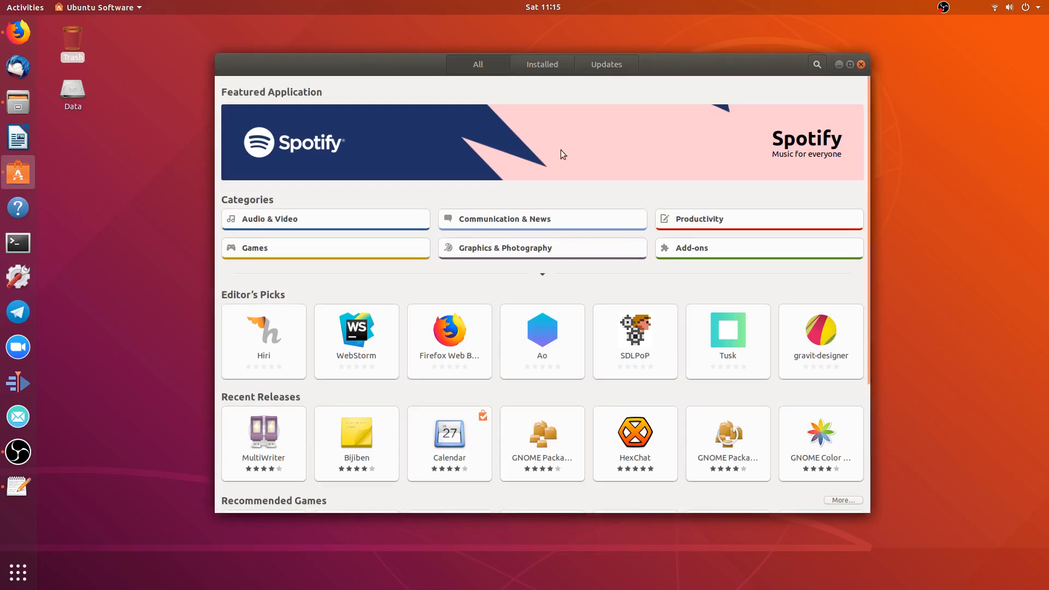
click(816, 64)
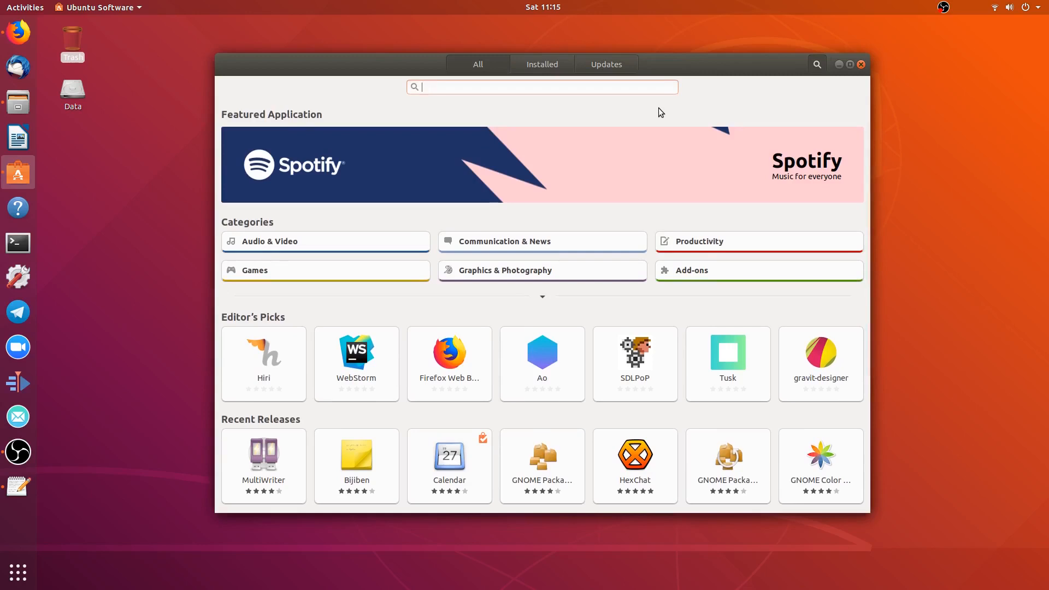
text(gnome)
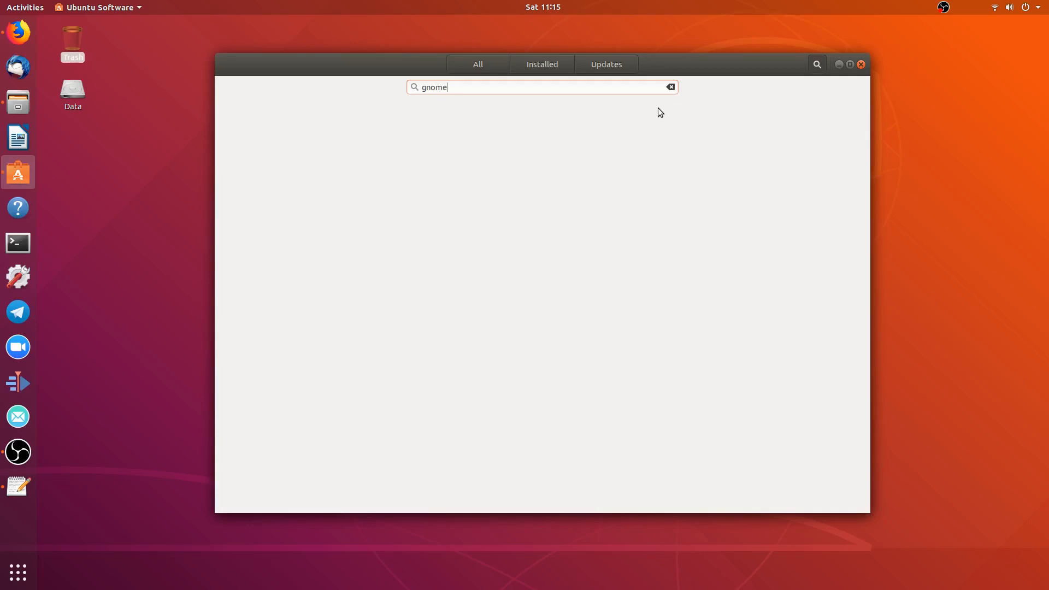
text( tweaks)
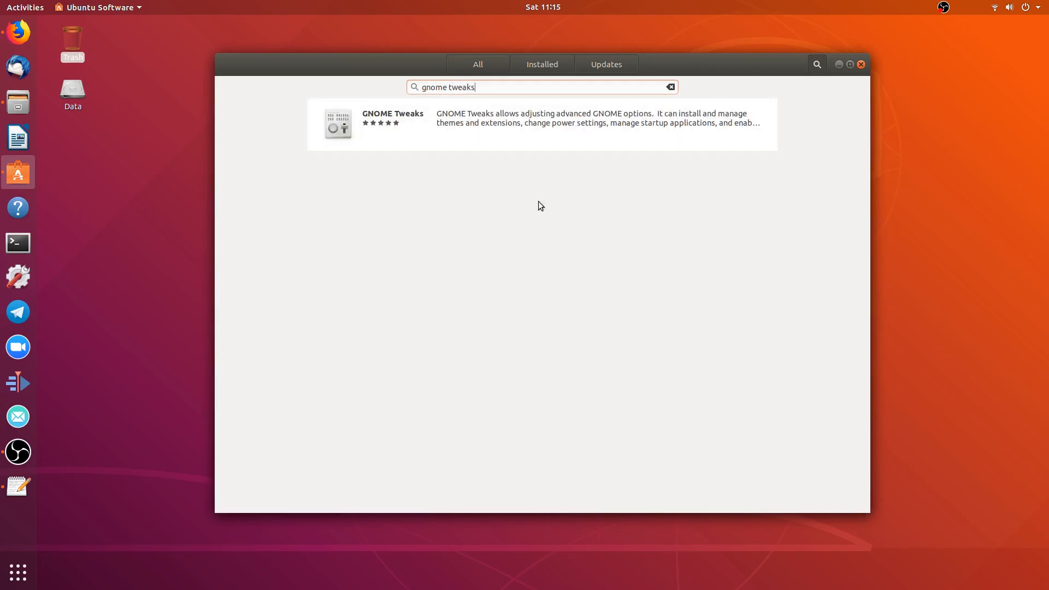
click(496, 132)
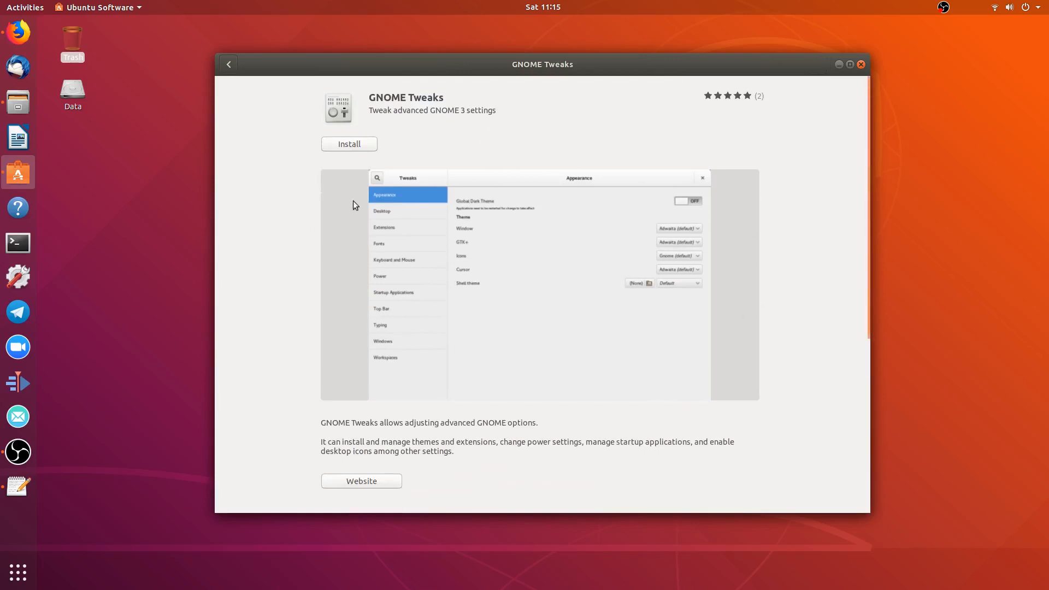
Install GNOME Tweaks, authenticating with the account password, and close the software window.
click(343, 144)
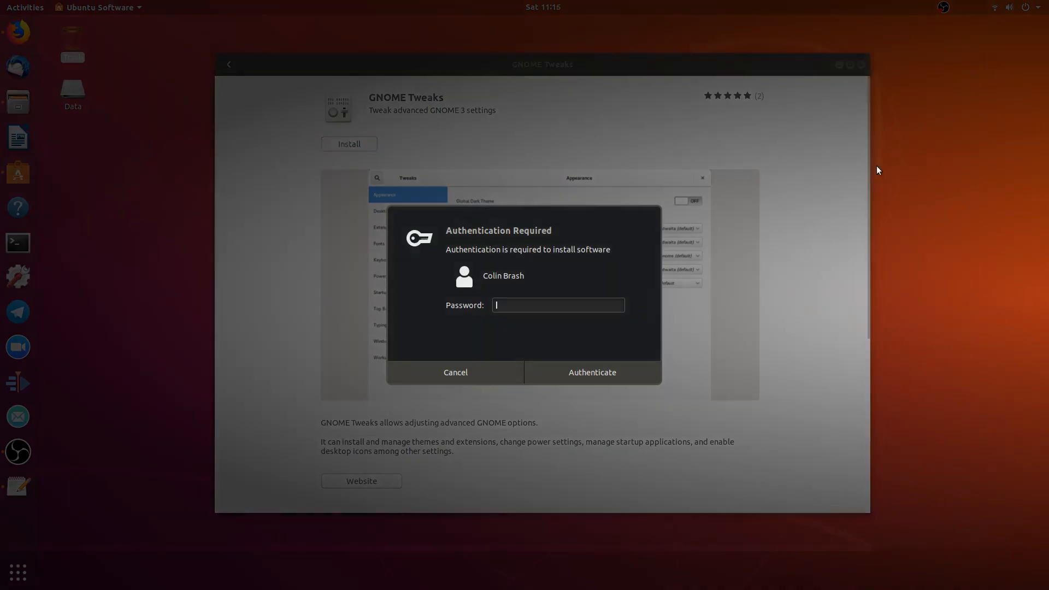
text(********)
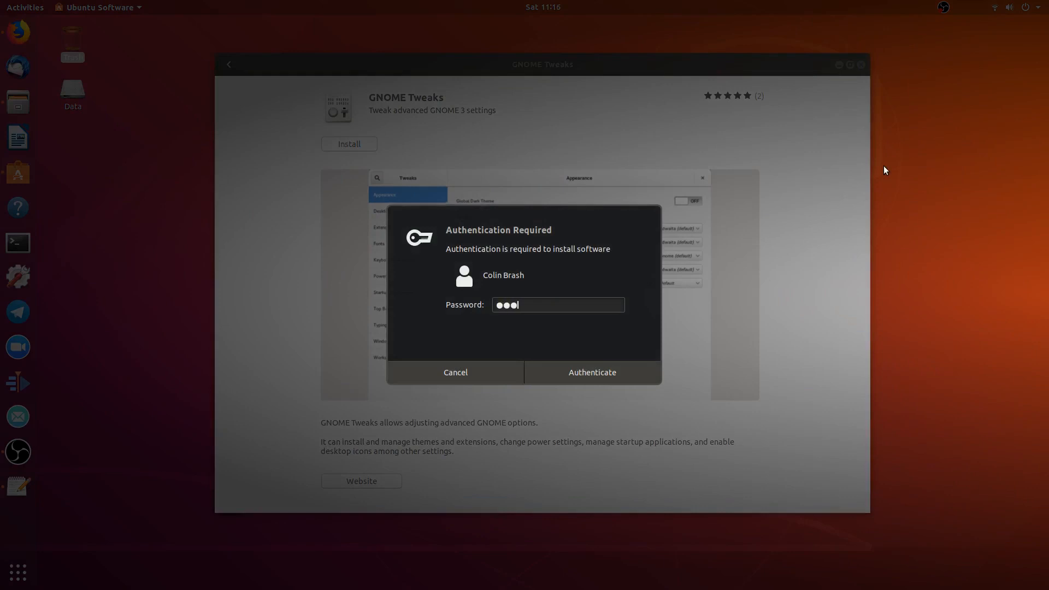
key(Return)
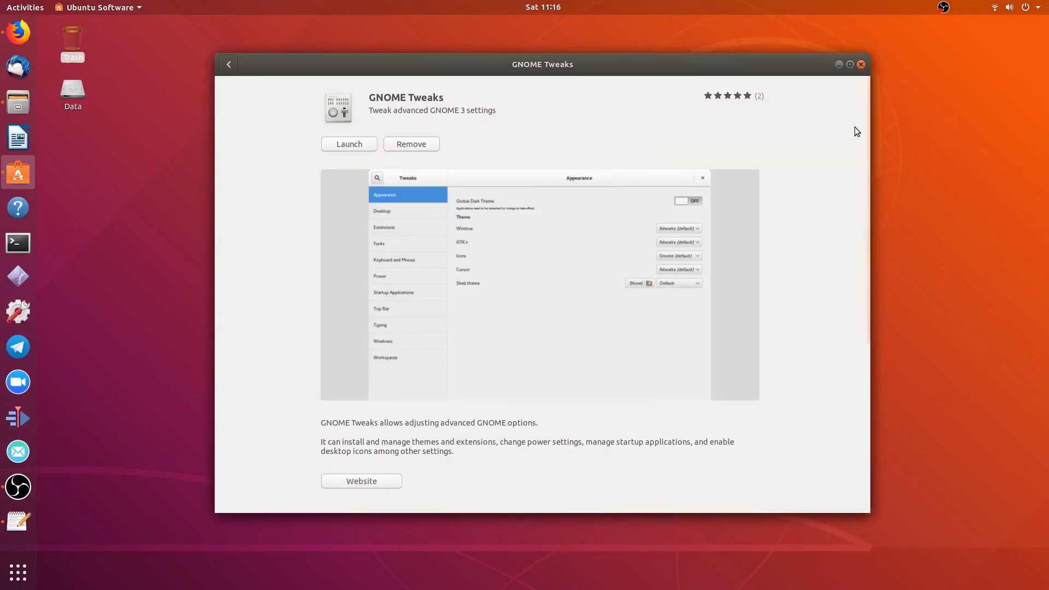
click(861, 65)
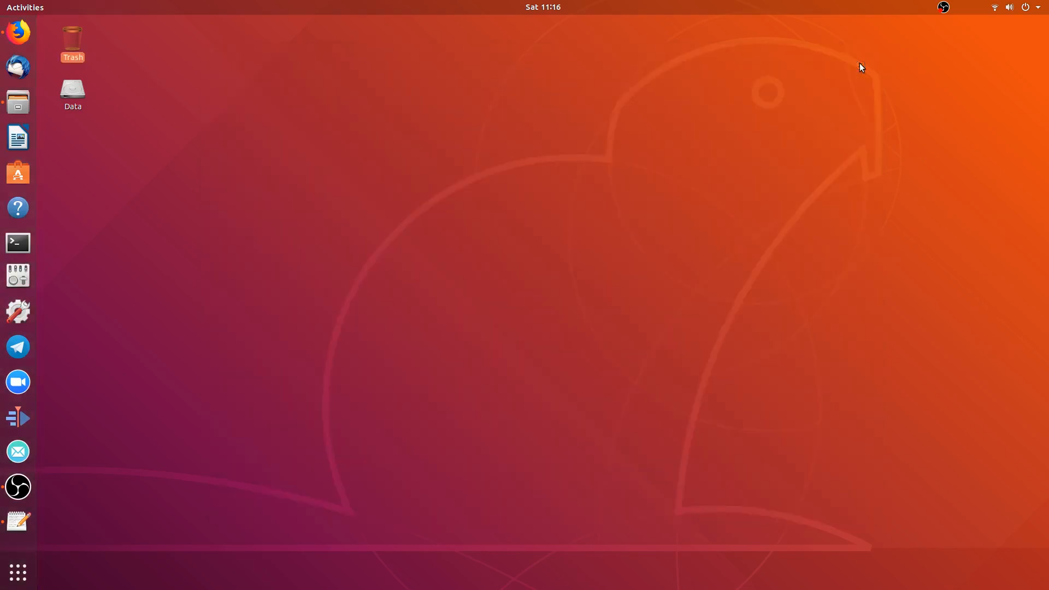
Search the installed applications for Tweaks, check its launcher's favorites option, and clear the search.
key(super)
text(tweal)
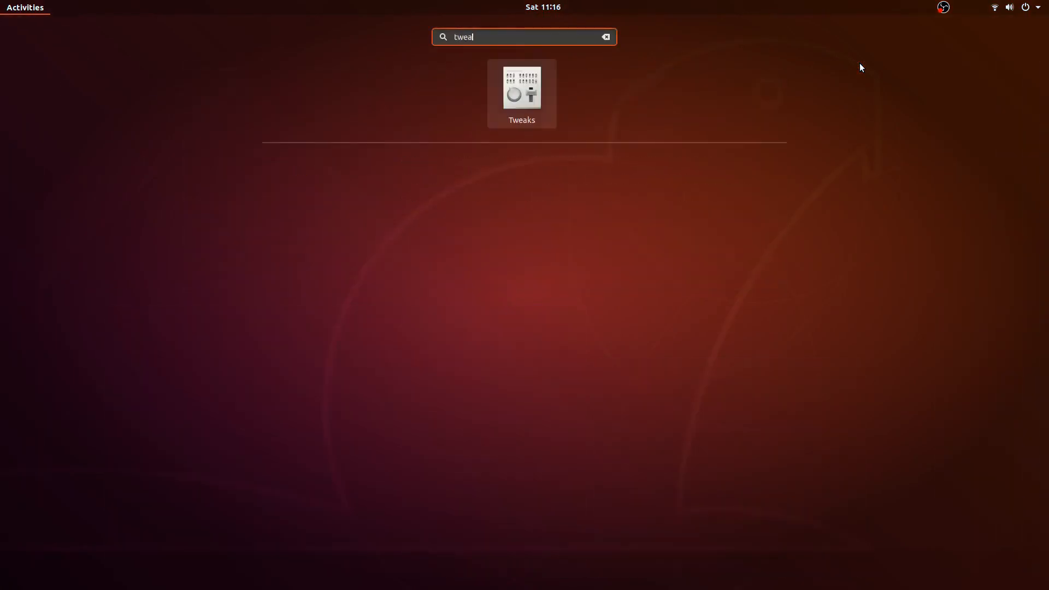
key(BackSpace)
right_click(522, 90)
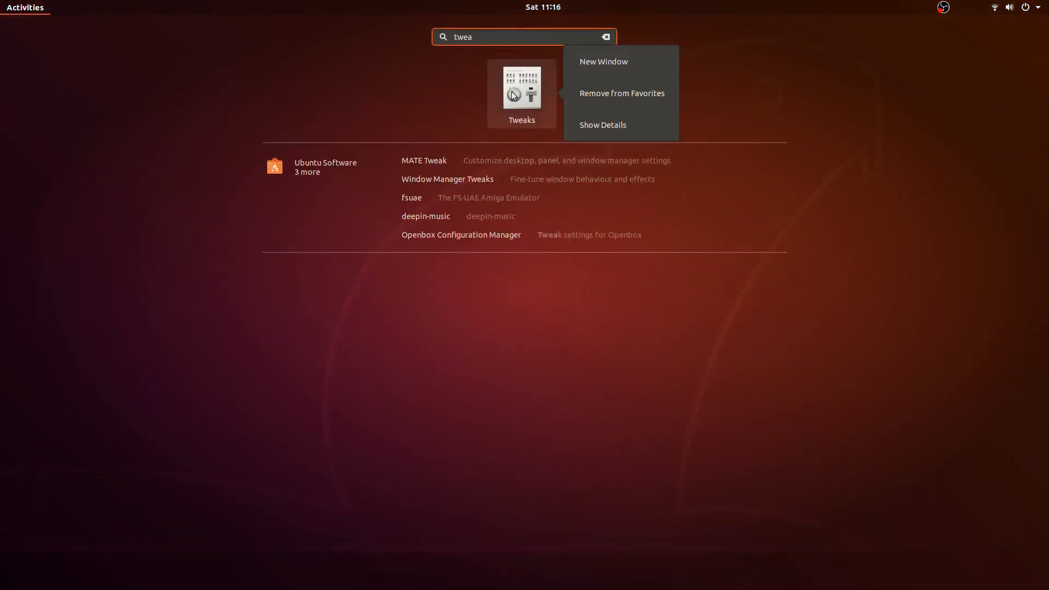
click(381, 93)
text(l)
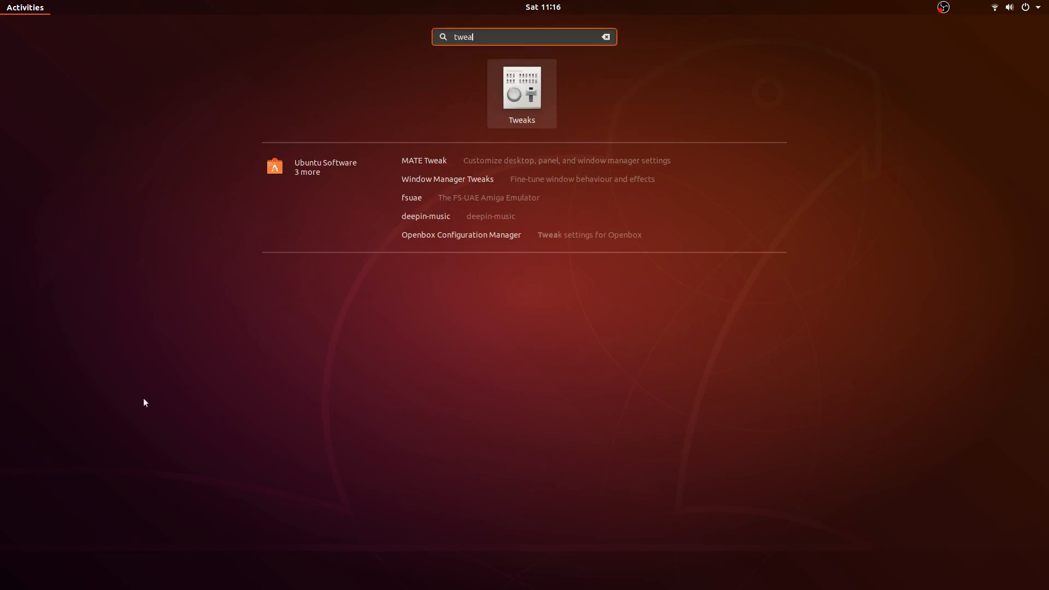
key(Escape)
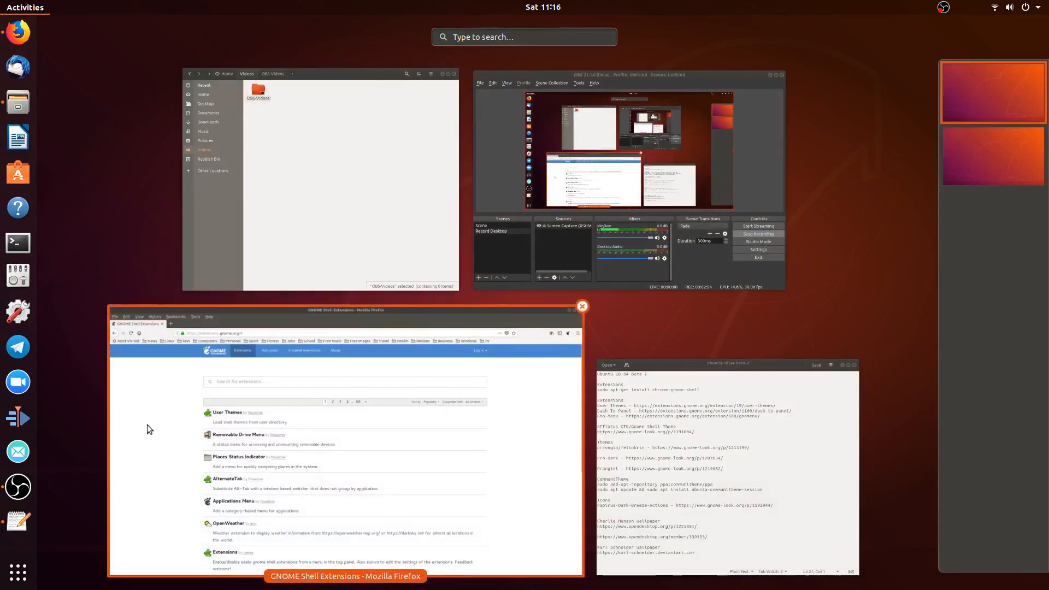
Open Tweaks, turn off the Ubuntu appindicators and Ubuntu dock extensions, and close Tweaks.
key(Escape)
click(18, 276)
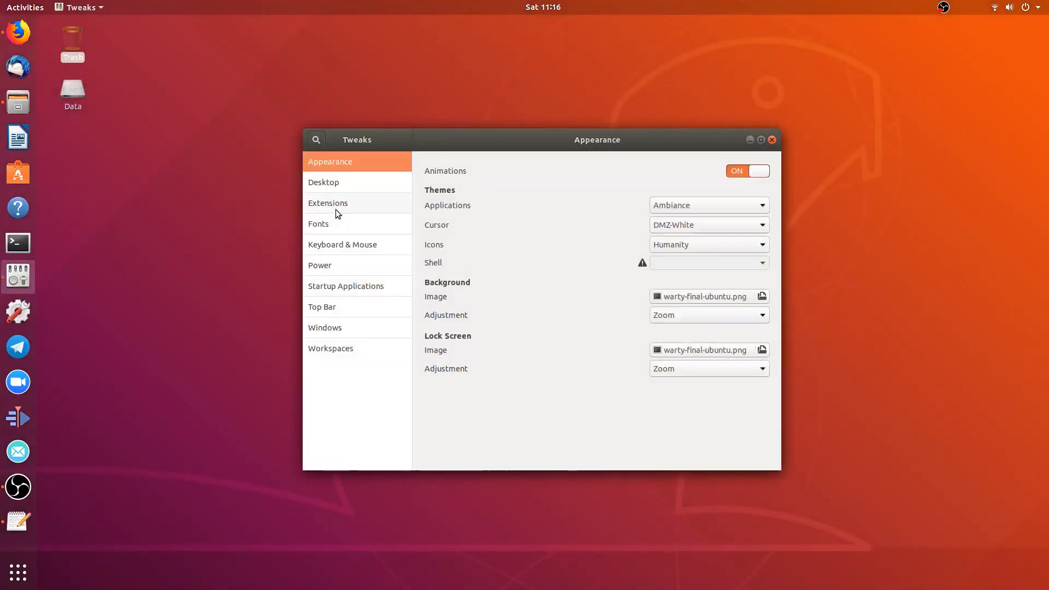
click(335, 207)
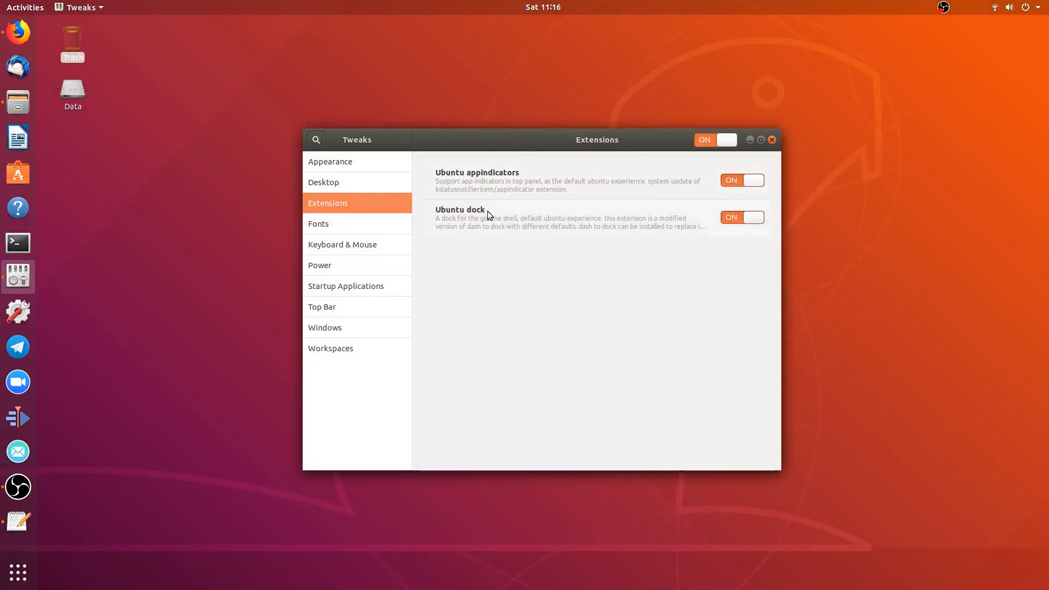
click(730, 180)
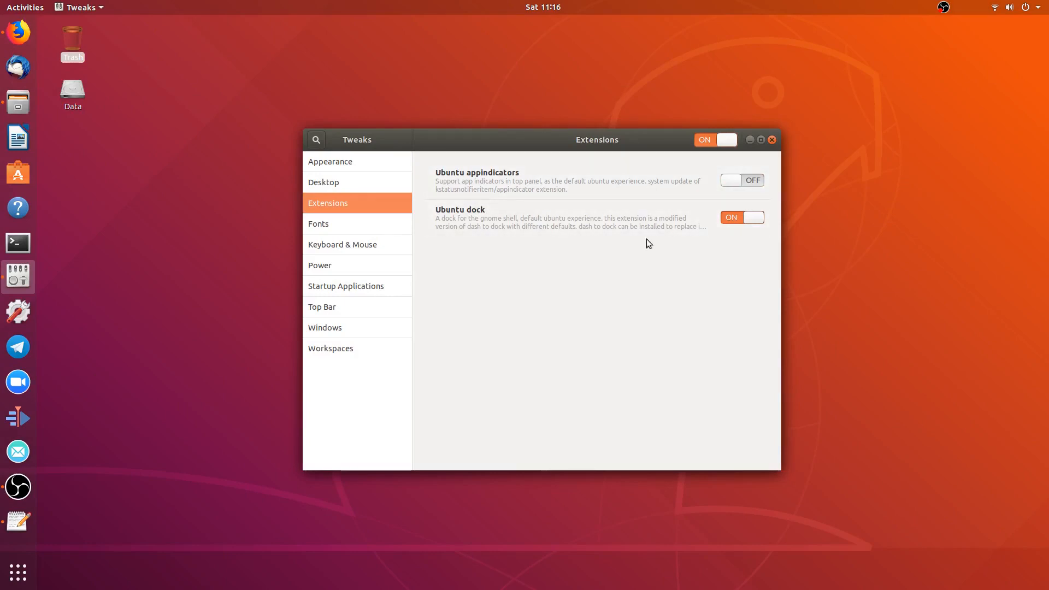
click(735, 218)
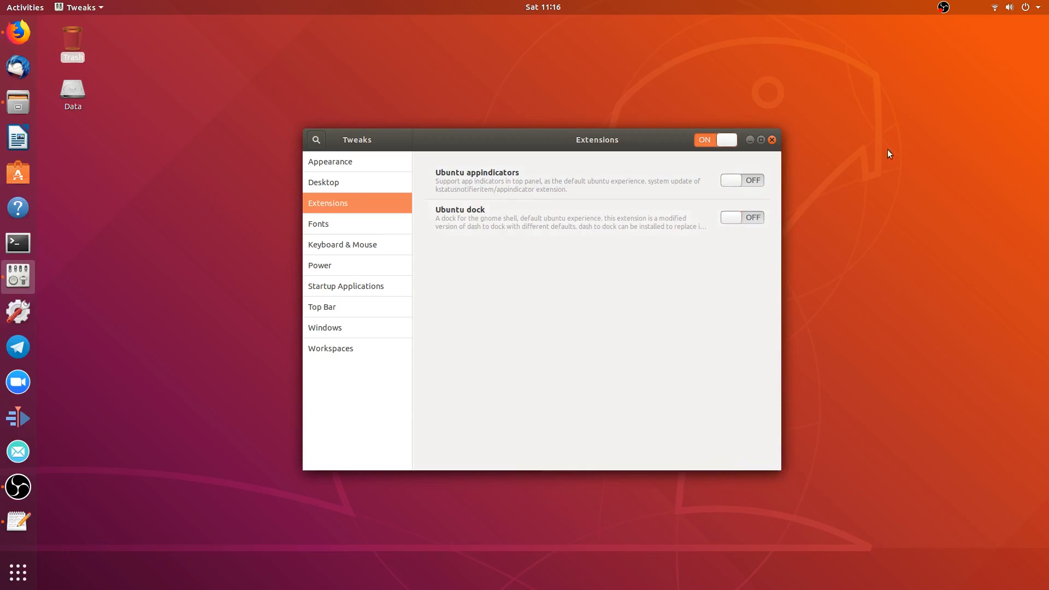
click(772, 140)
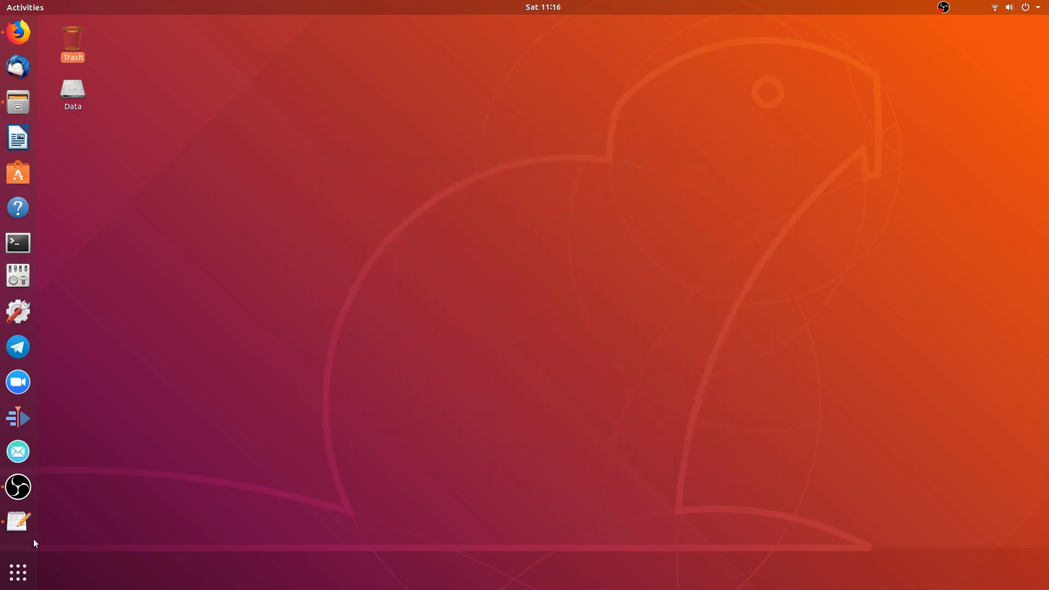
Look at the Appearance settings in Tweaks, review the extension links in the Ubuntu-18.04-Beta-2 notes, and minimize both windows.
click(18, 276)
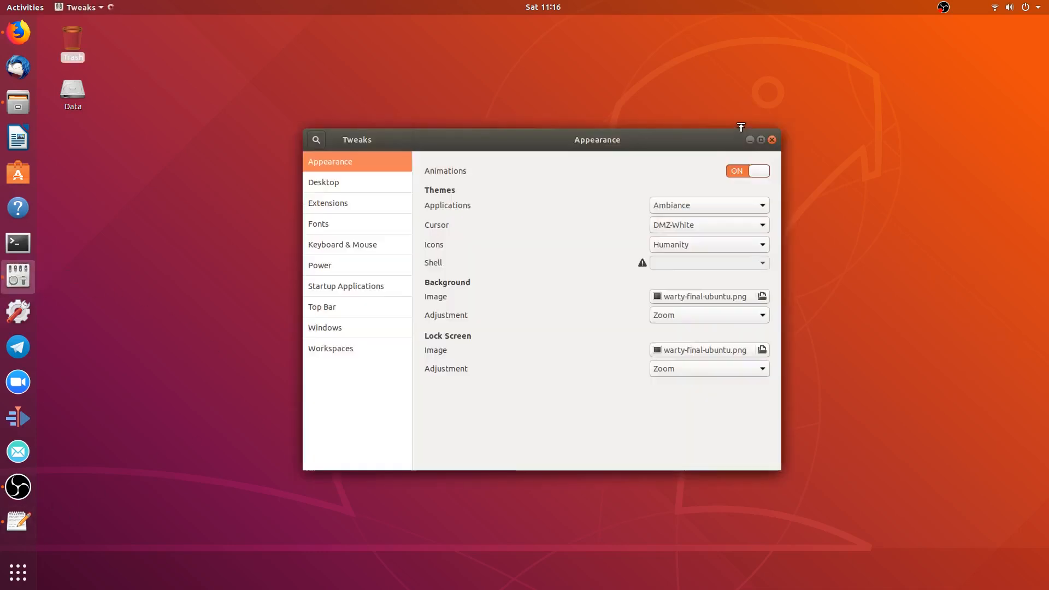
click(750, 140)
click(18, 522)
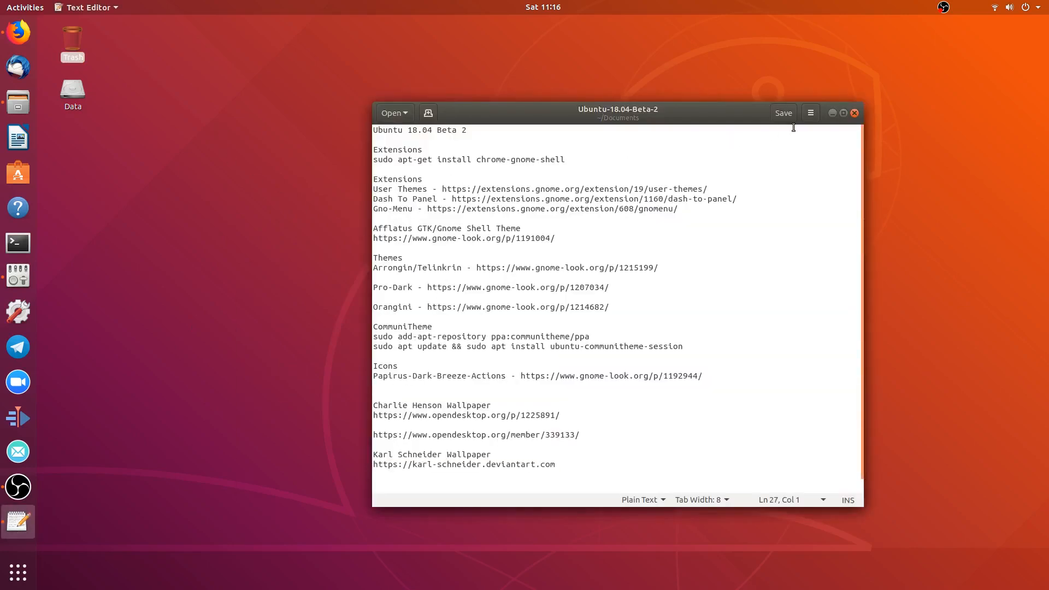
click(829, 116)
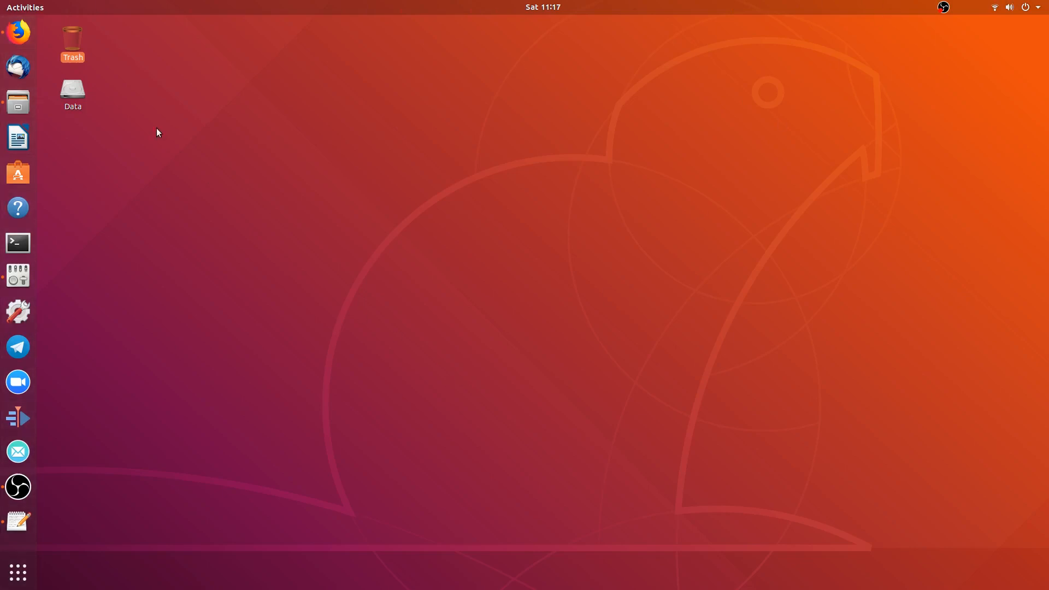
Switch to Firefox, open the User Themes extension page, and install the extension.
click(28, 27)
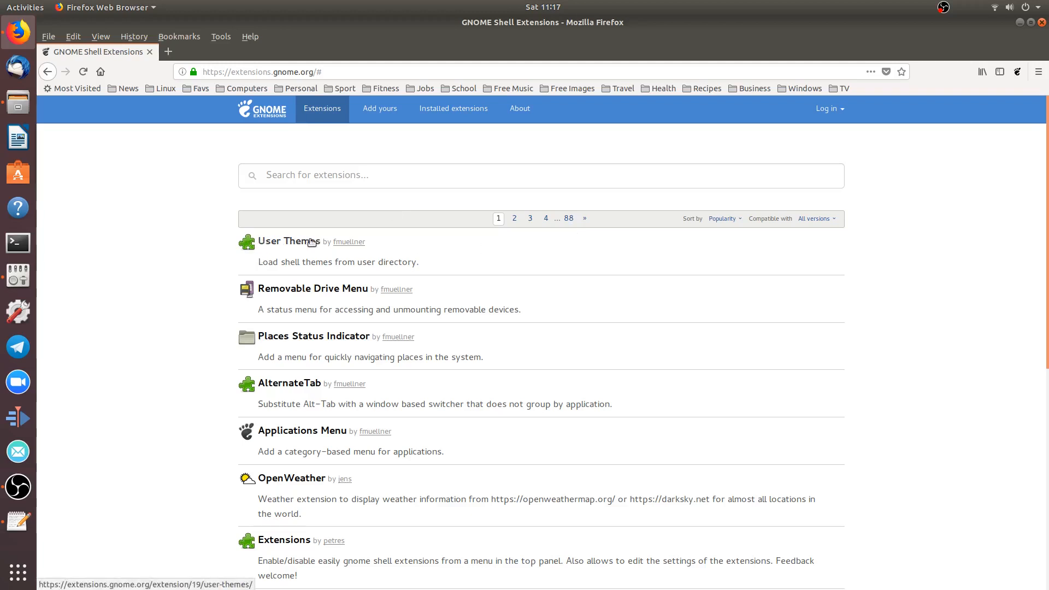
click(278, 246)
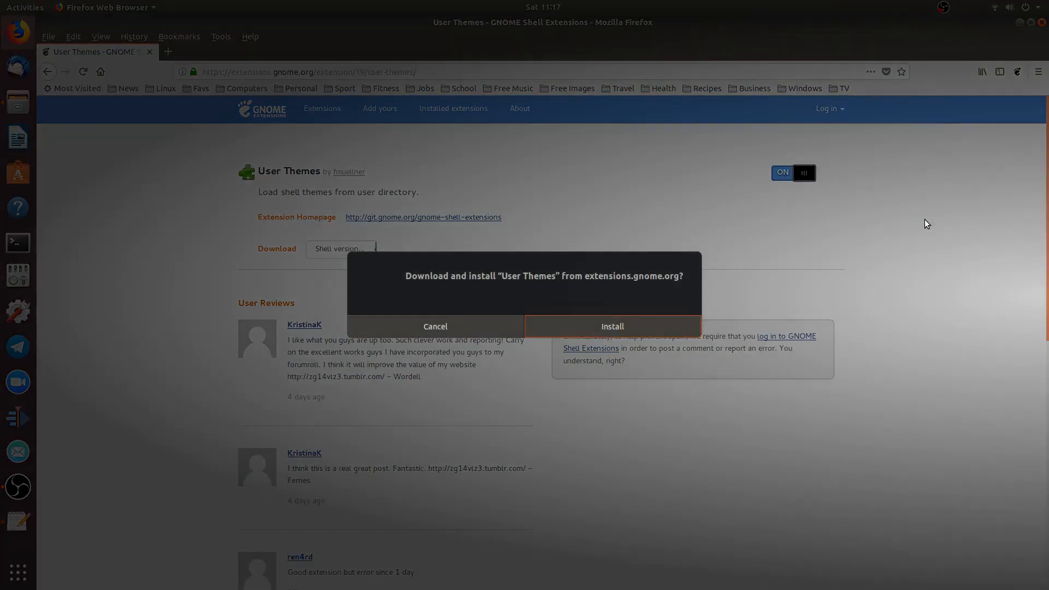
click(650, 328)
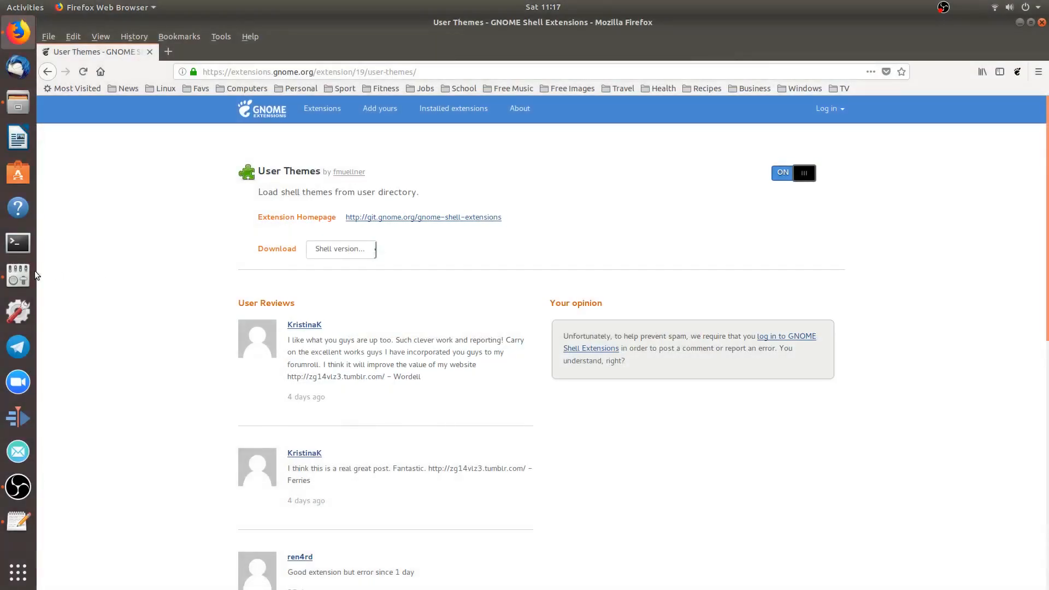
Check the Shell theme setting under Appearance in Tweaks, closing and reopening Tweaks to refresh it and minimizing Firefox.
click(18, 276)
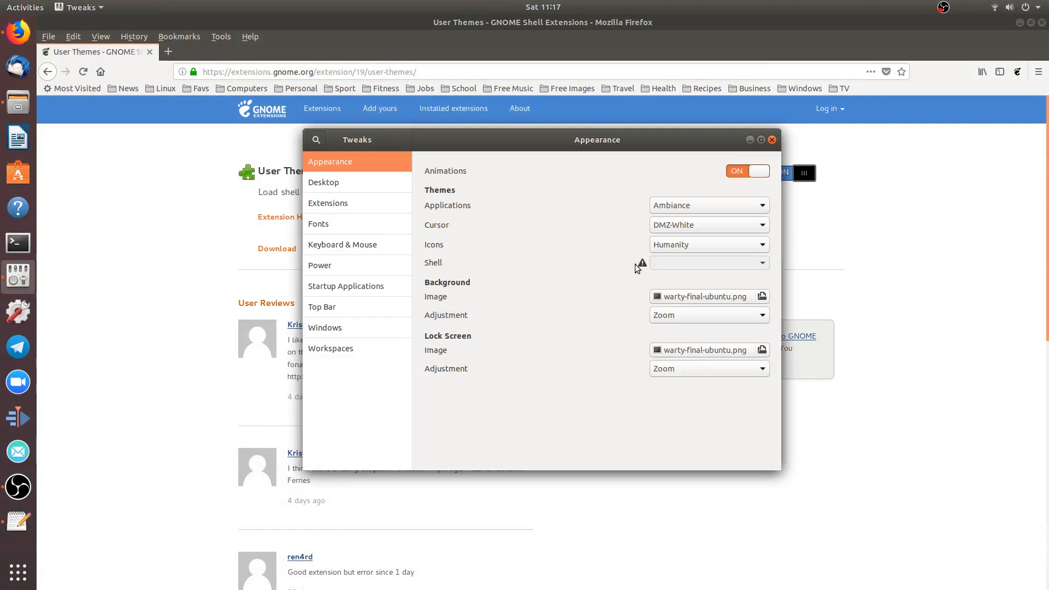
mouse_move(644, 262)
click(772, 140)
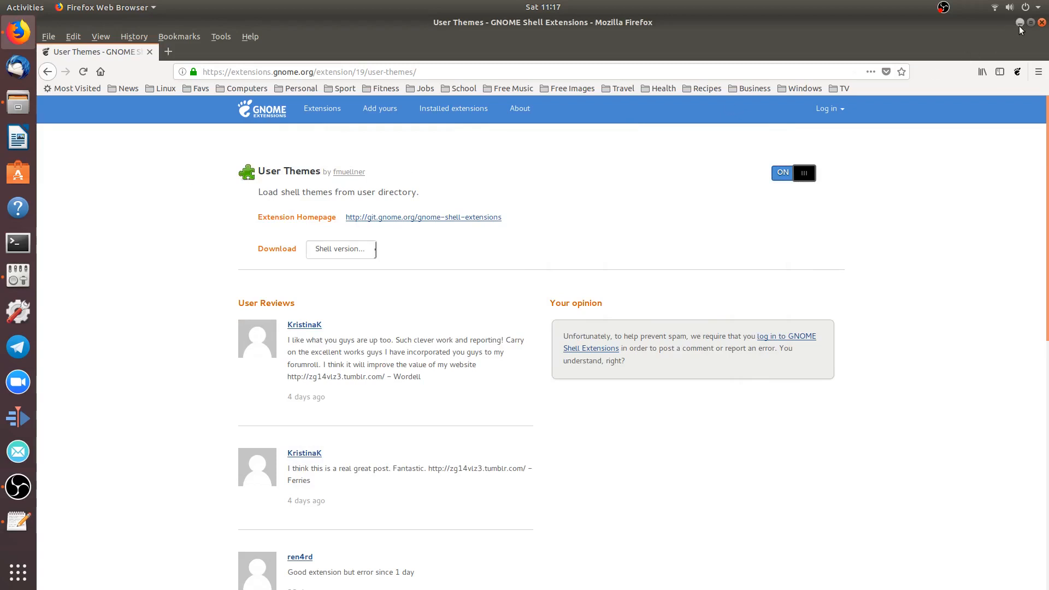
click(1041, 23)
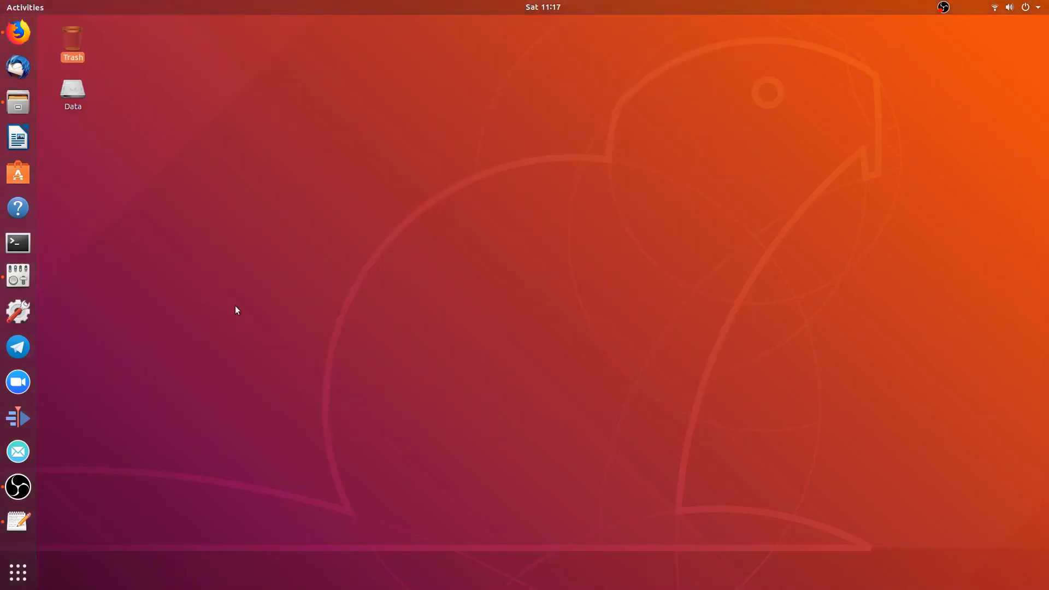
click(18, 276)
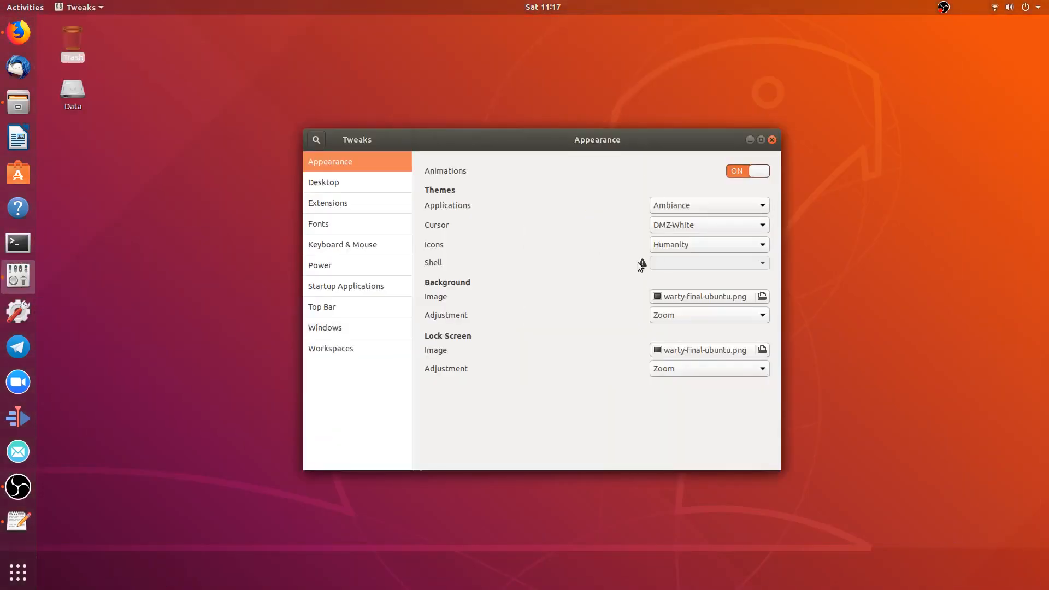
mouse_move(641, 265)
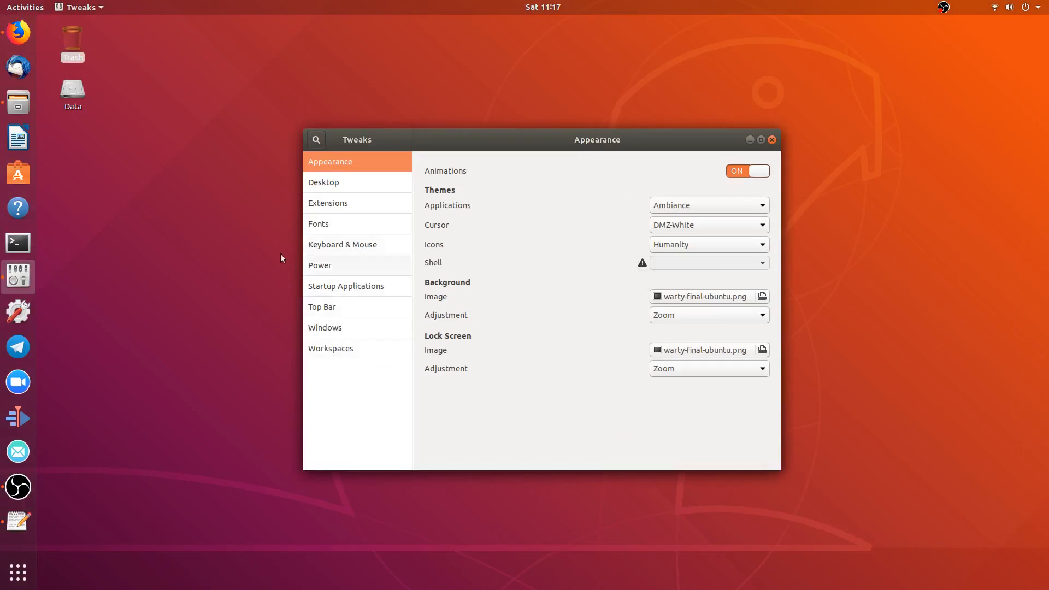
click(773, 141)
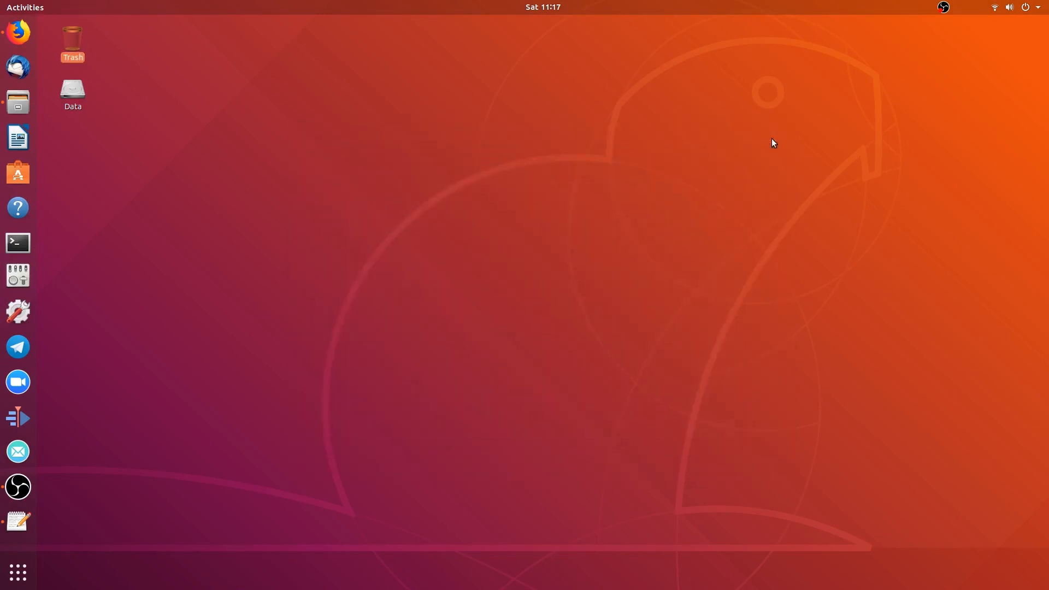
click(18, 275)
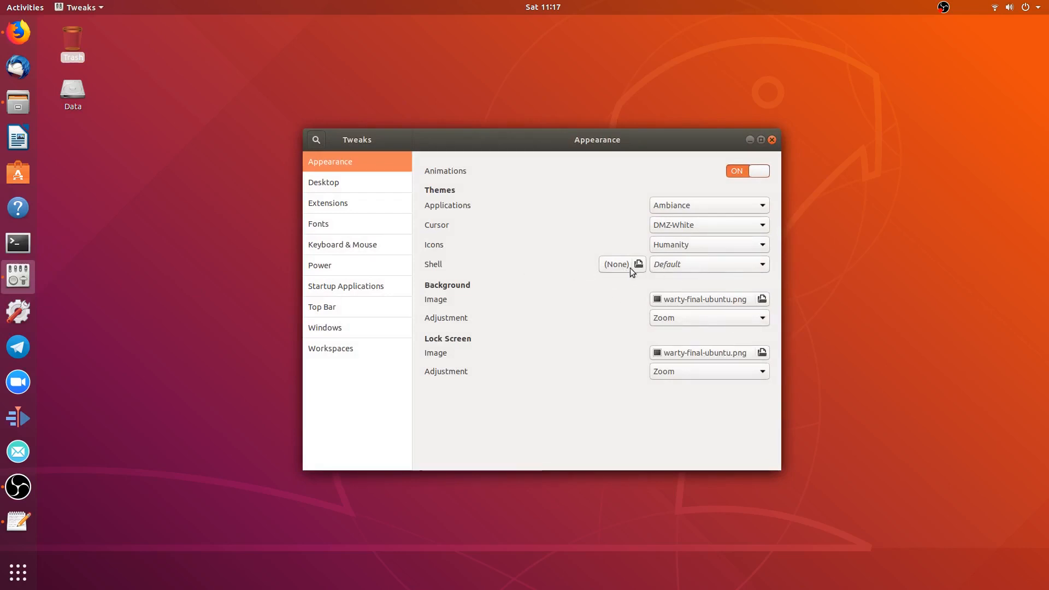
click(772, 140)
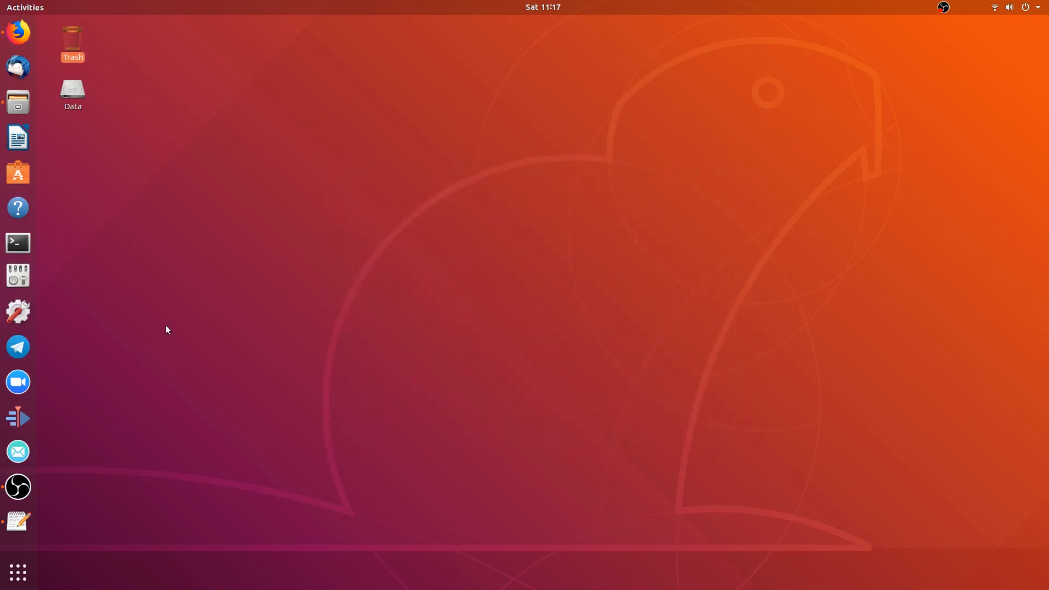
Switch to Files, show hidden files in the Home folder, and open the .themes folder.
click(18, 102)
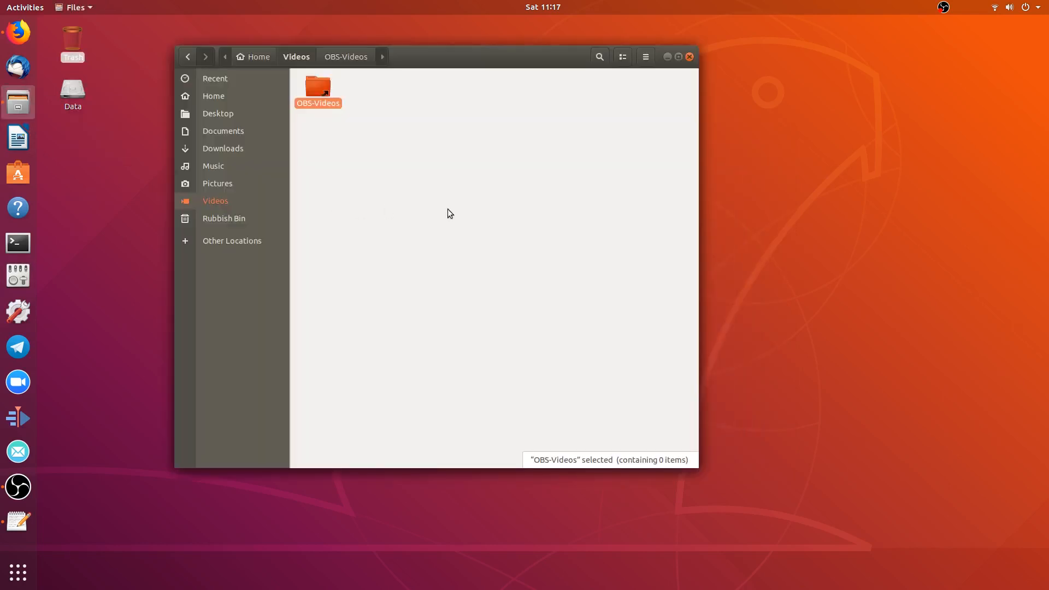
click(227, 96)
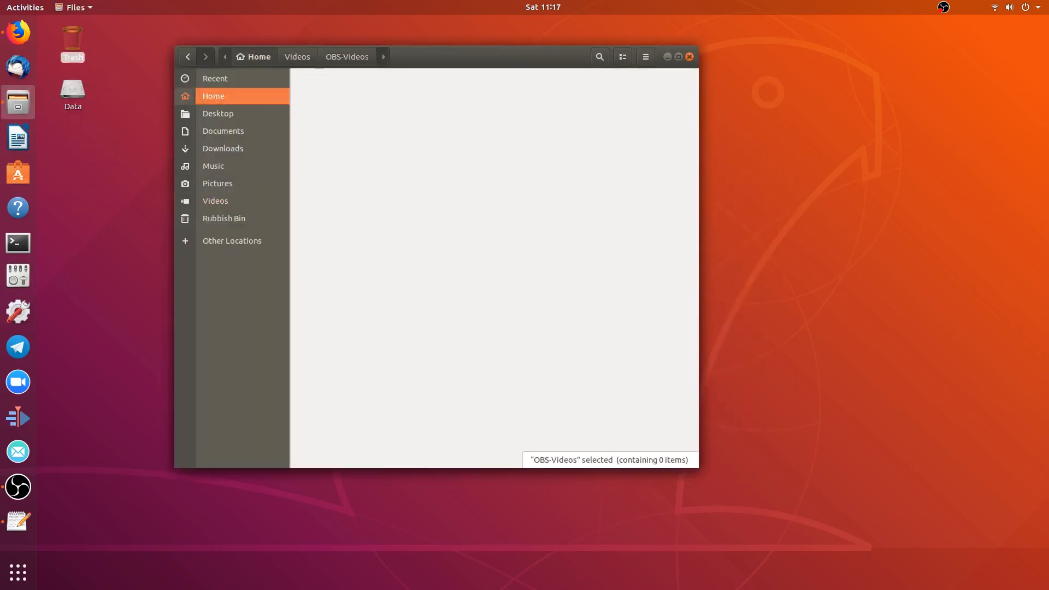
click(645, 57)
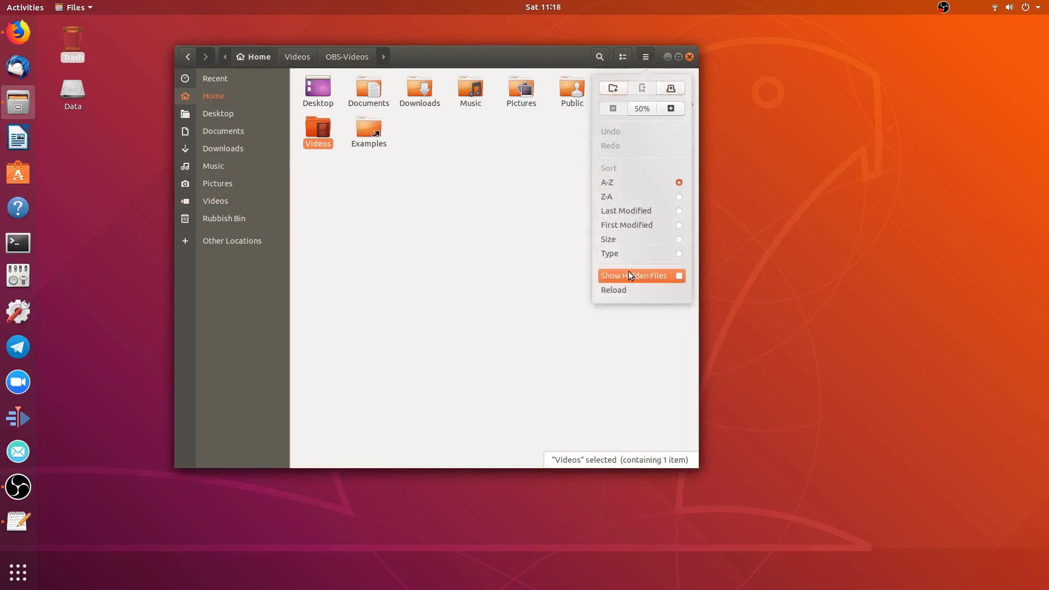
click(628, 273)
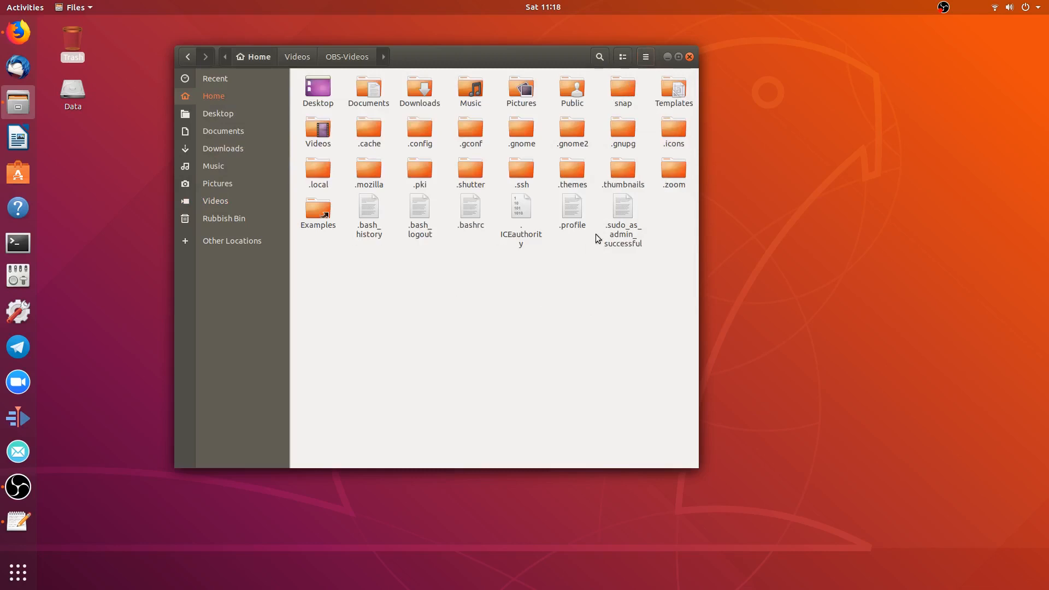
double_click(578, 173)
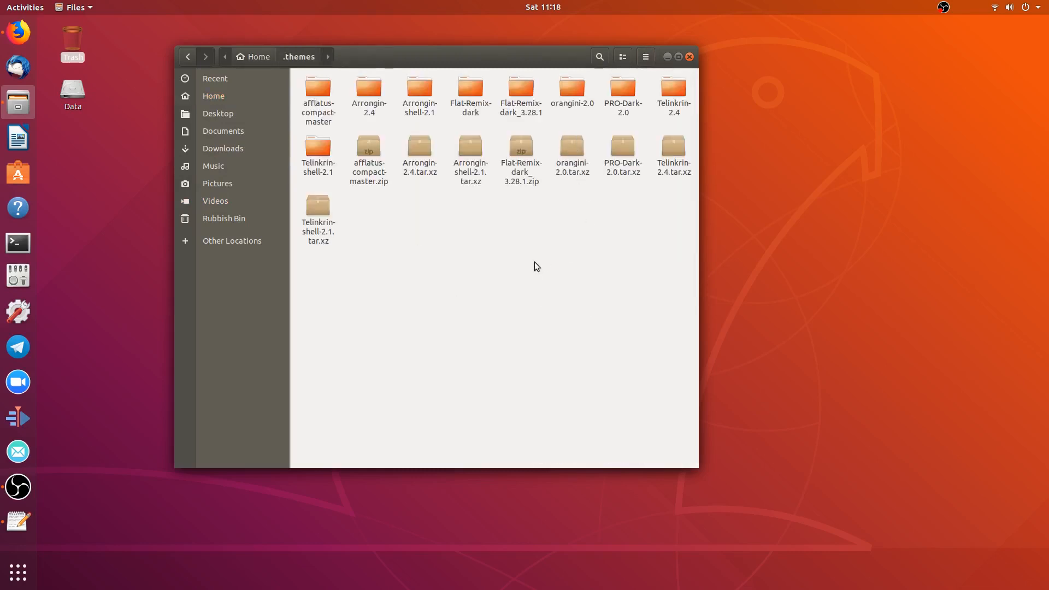
Replace the afflatus-compact-master folder with a fresh extraction of afflatus-compact-master.zip, open the extracted folder, and close Files.
right_click(322, 91)
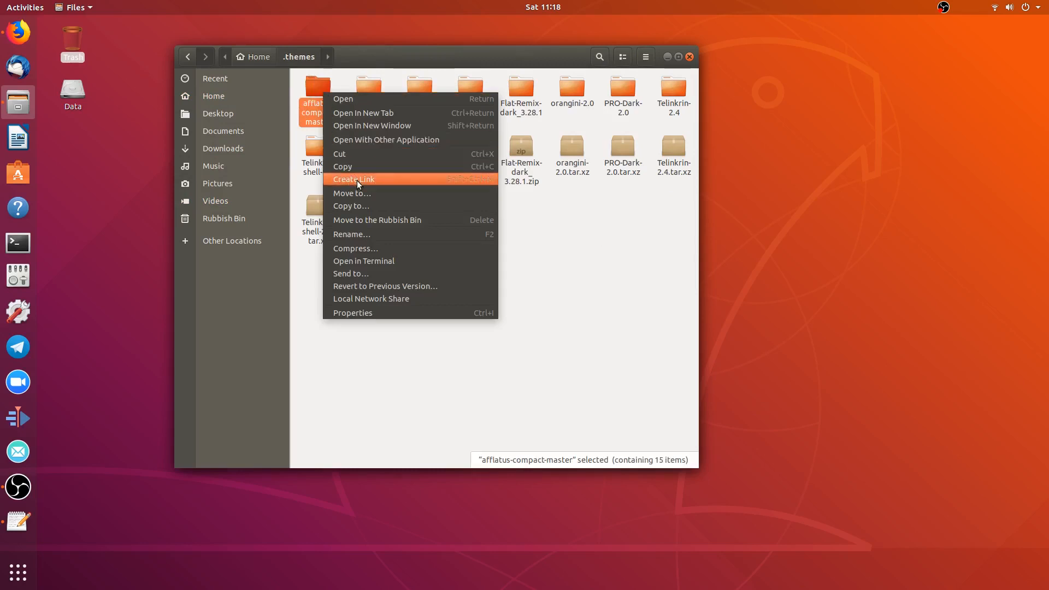
click(363, 219)
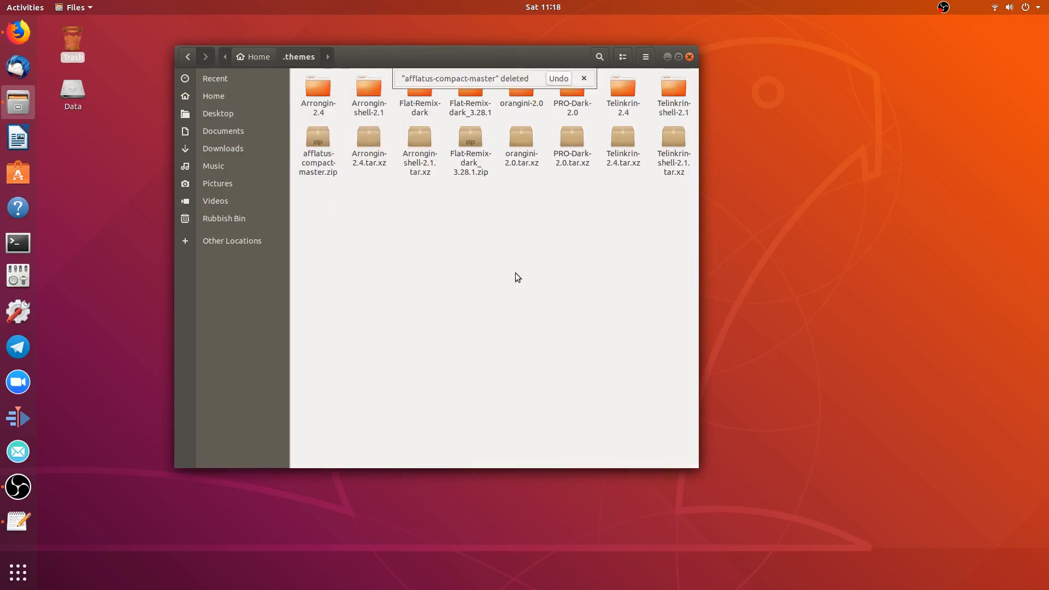
right_click(319, 133)
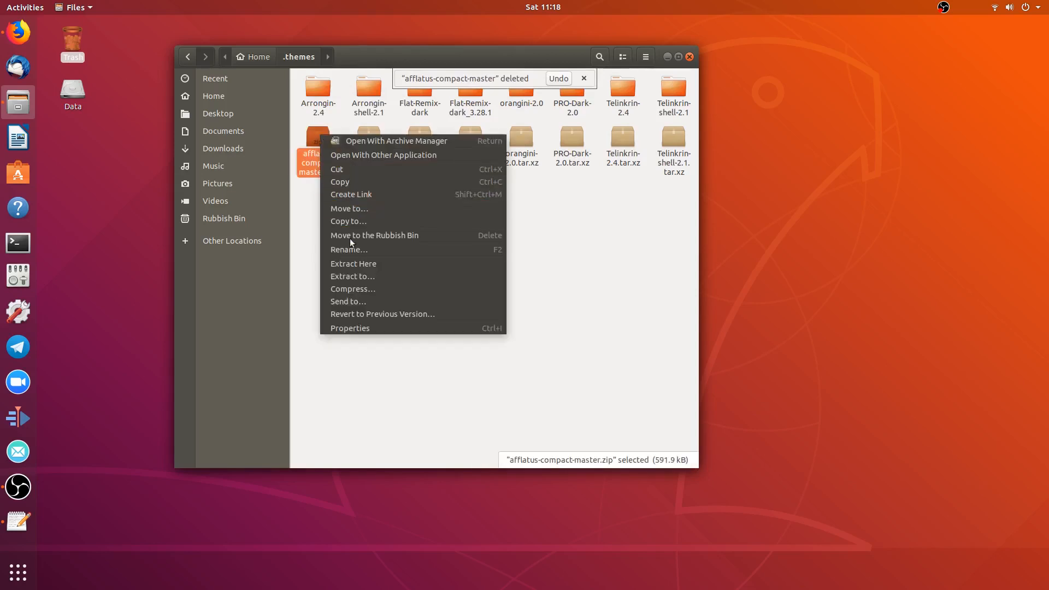
click(352, 262)
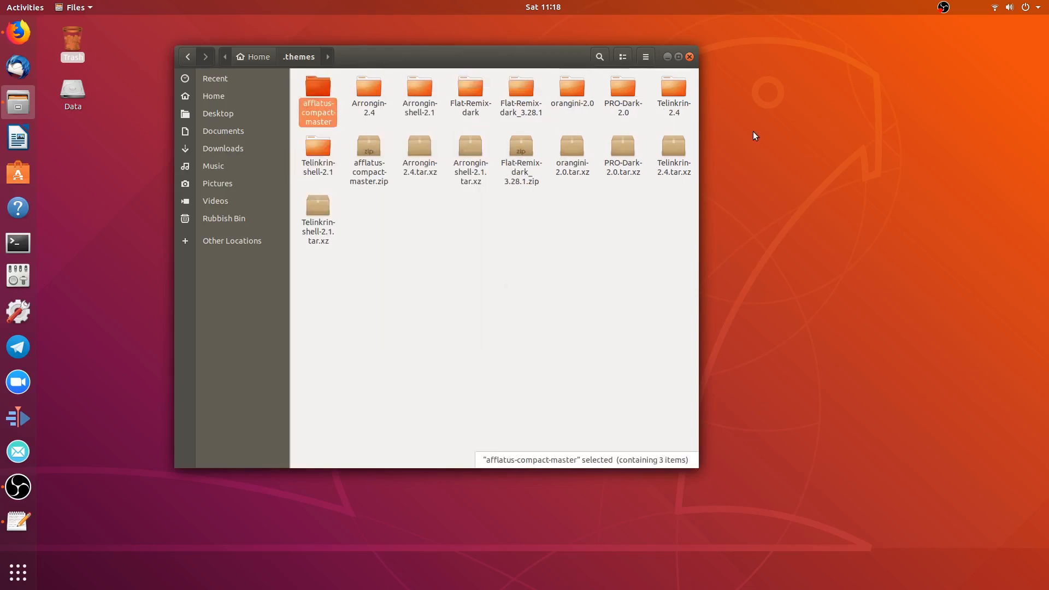
double_click(322, 88)
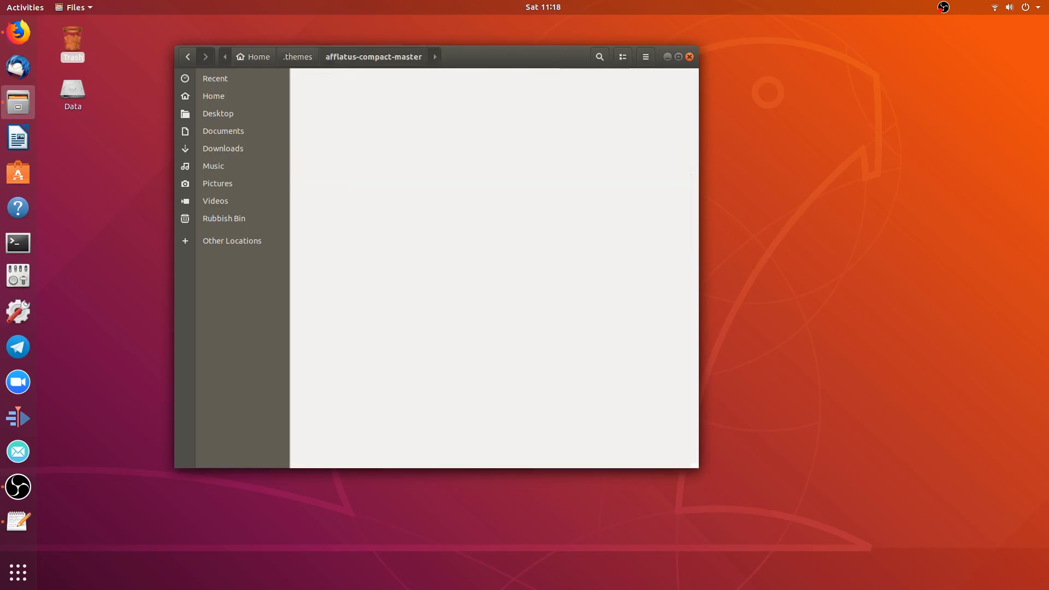
click(689, 57)
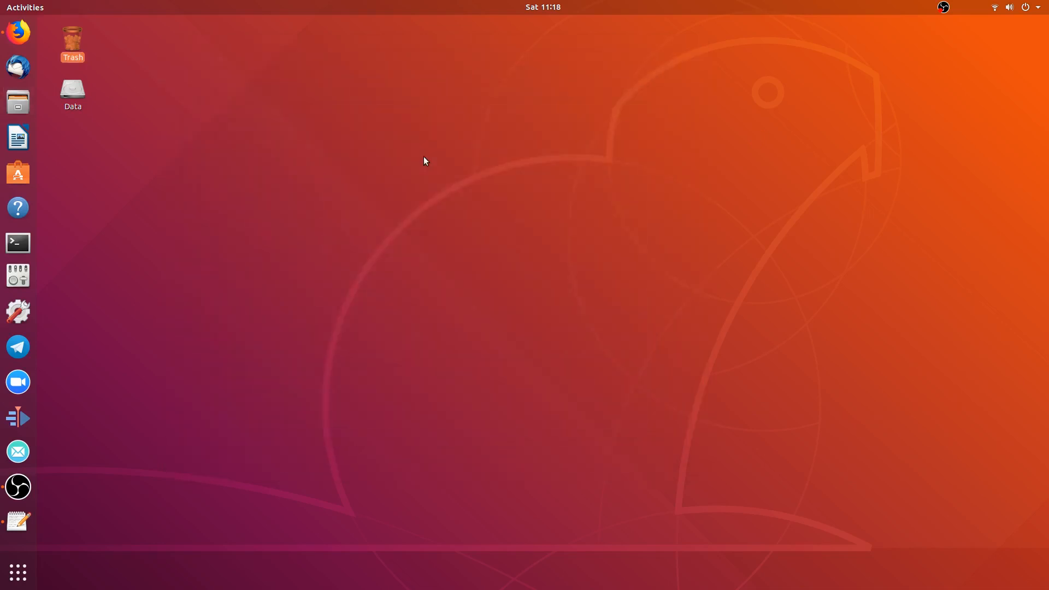
Bring up the Ubuntu-18.04-Beta-2 notes to review the listed extensions.
click(18, 522)
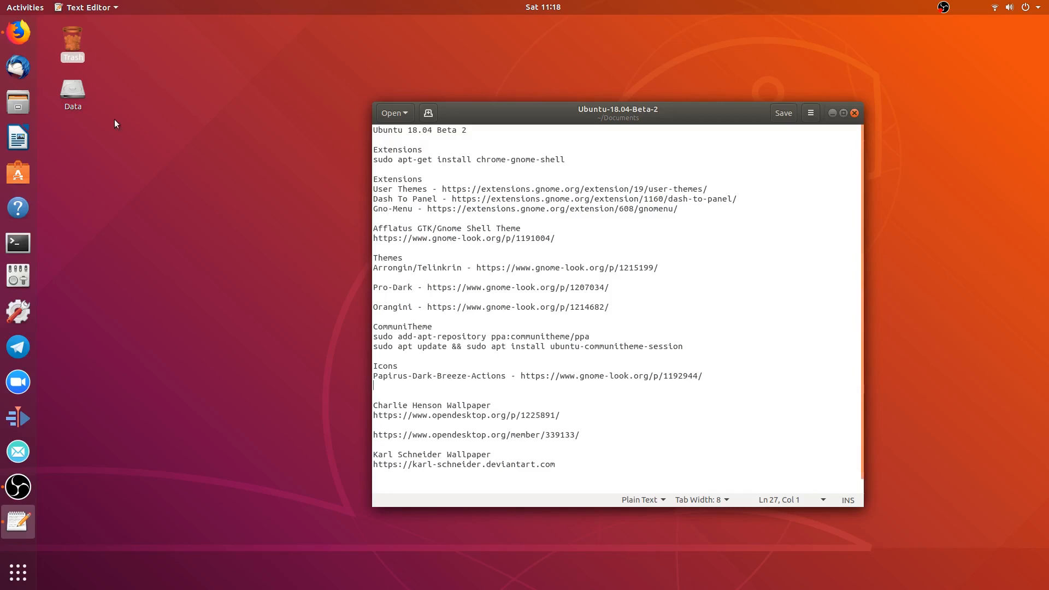
click(15, 9)
click(14, 9)
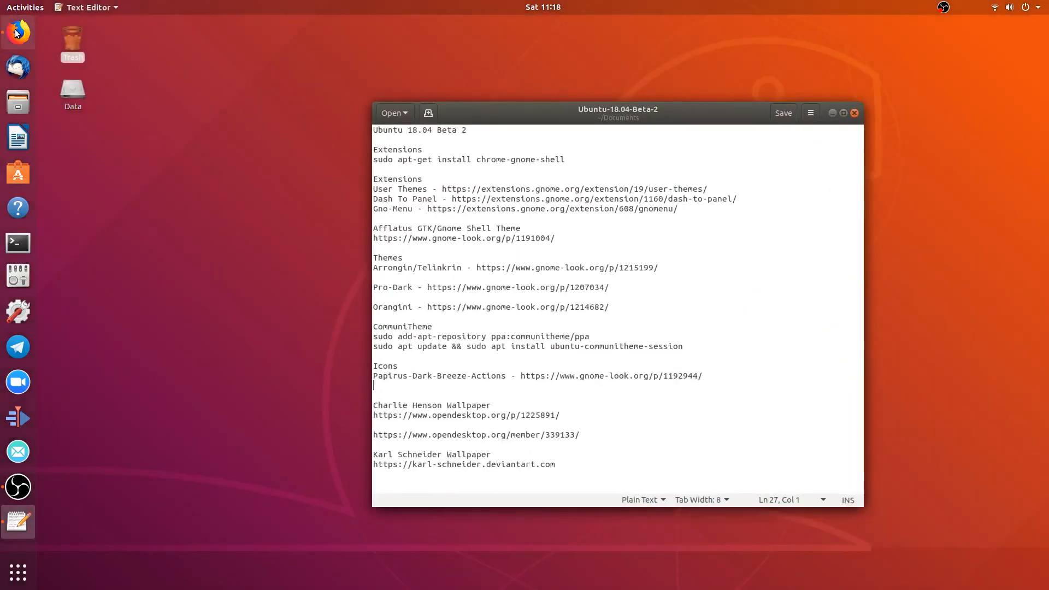
Switch to Firefox, return to the GNOME Shell Extensions list, and search it for "dash to panel".
click(17, 32)
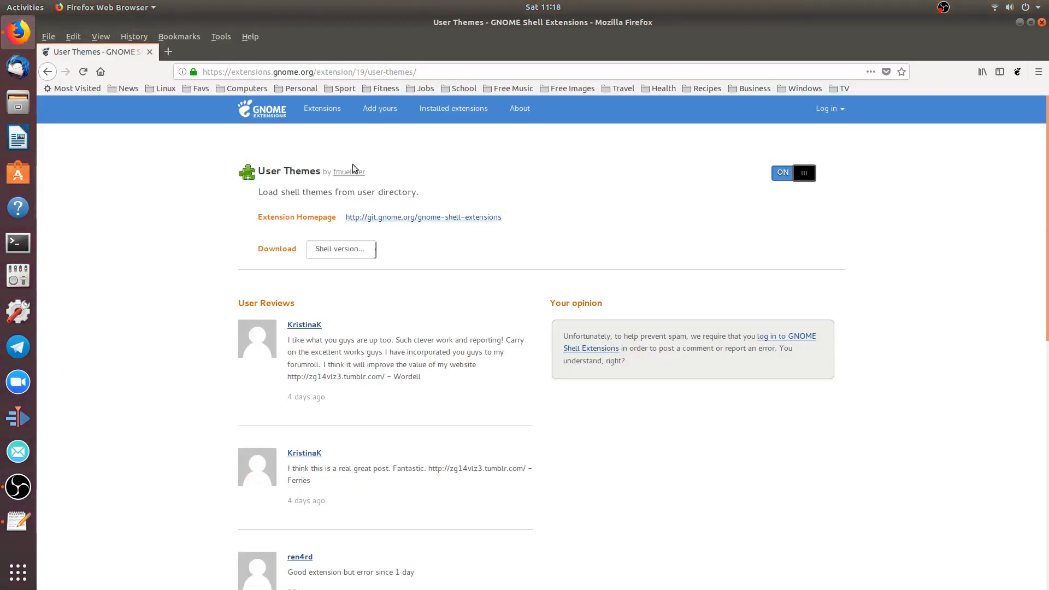
click(48, 72)
click(310, 175)
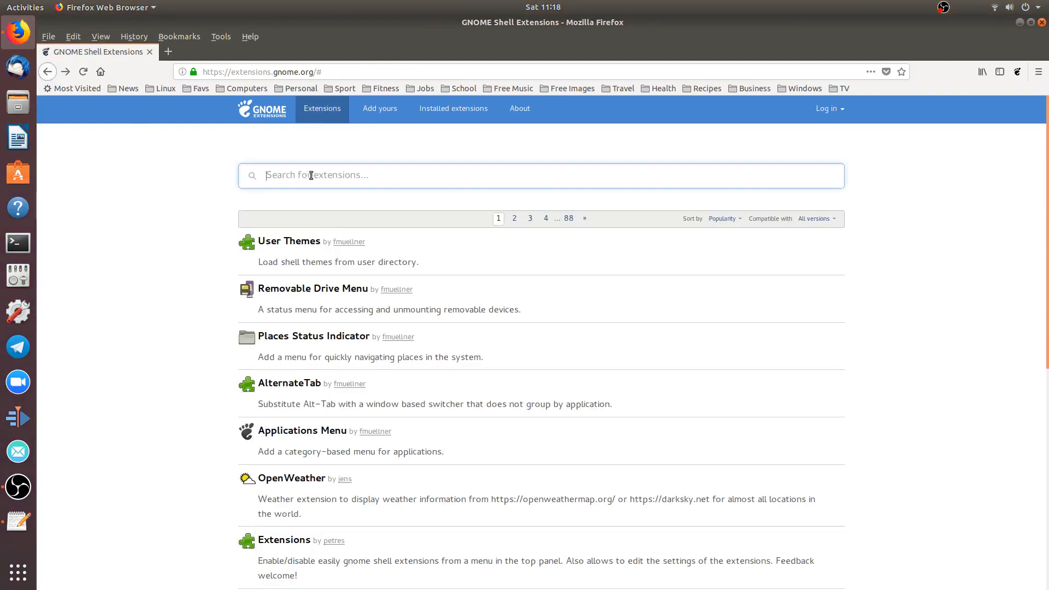
text(dash t)
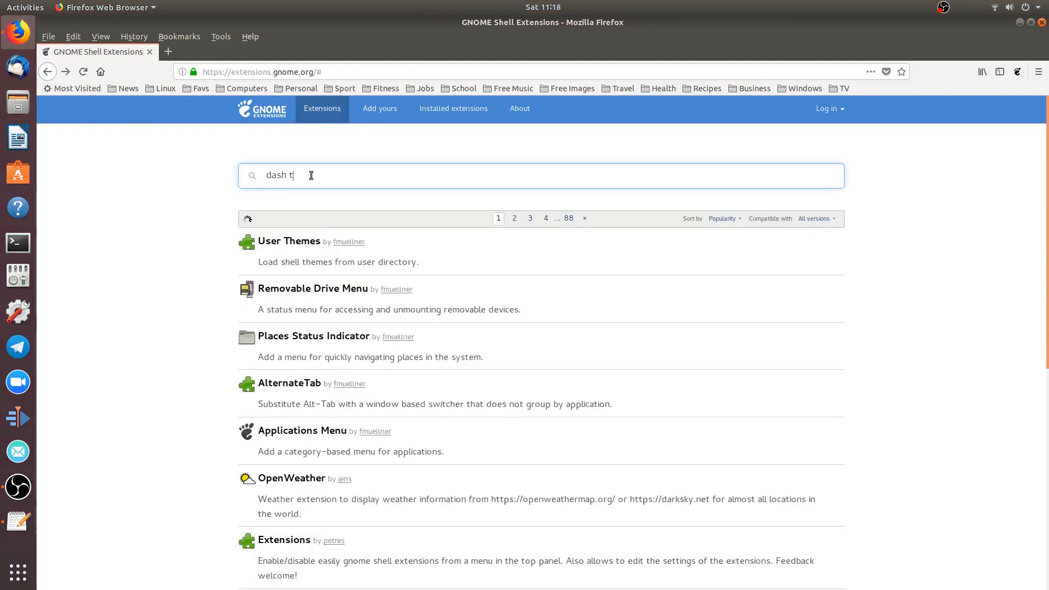
text(o panel)
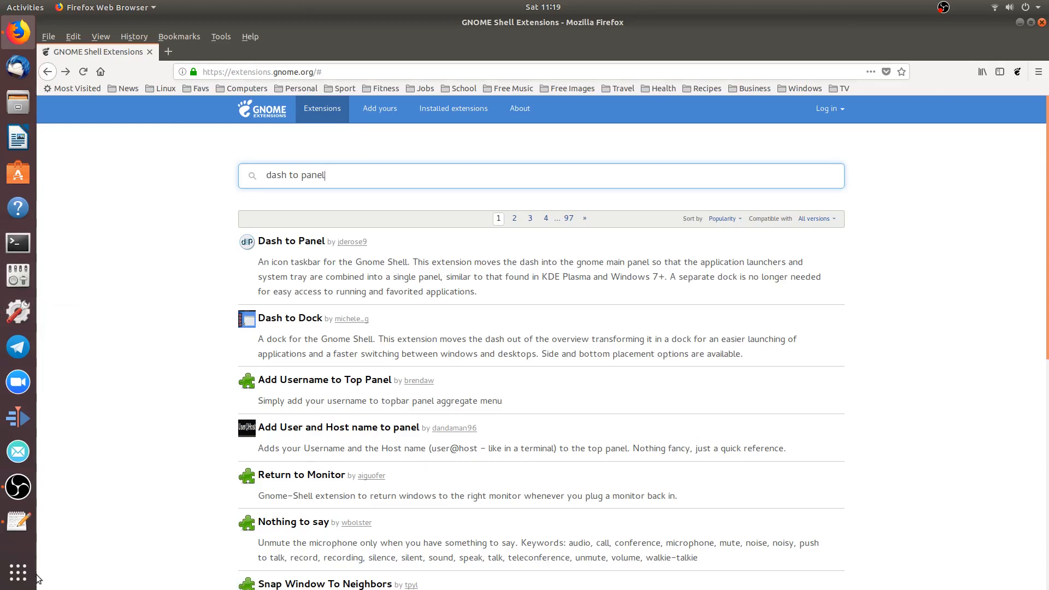
click(16, 573)
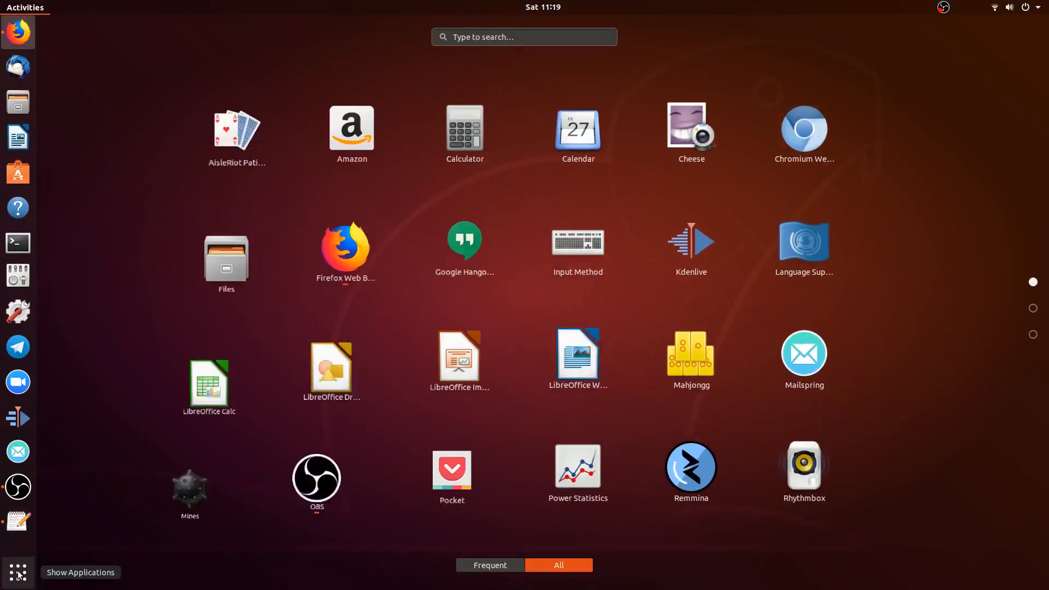
click(18, 574)
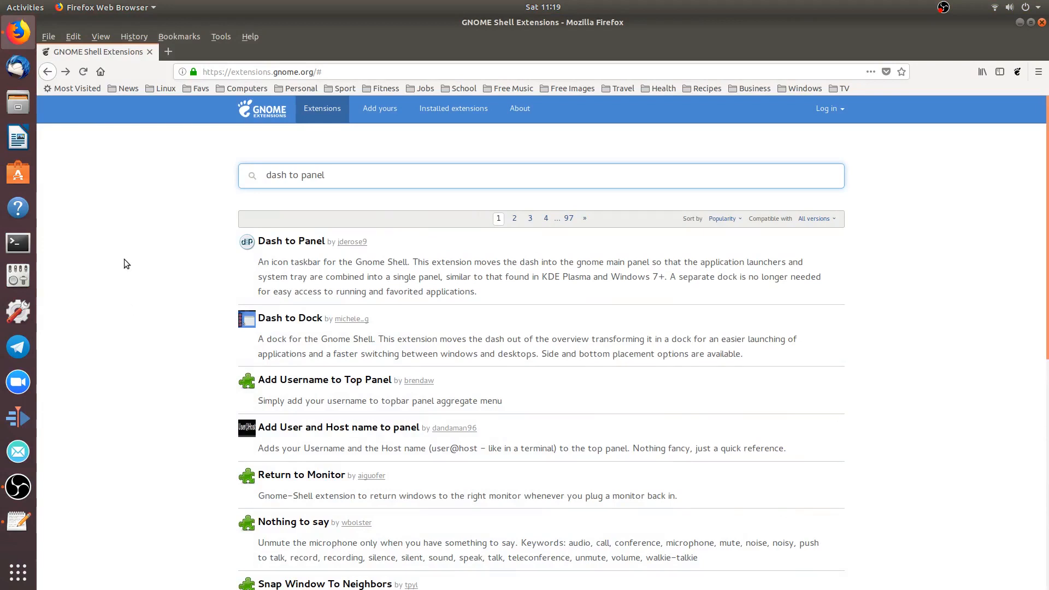
Open the Dash to Panel extension page, switch the extension on, and confirm its installation.
click(290, 244)
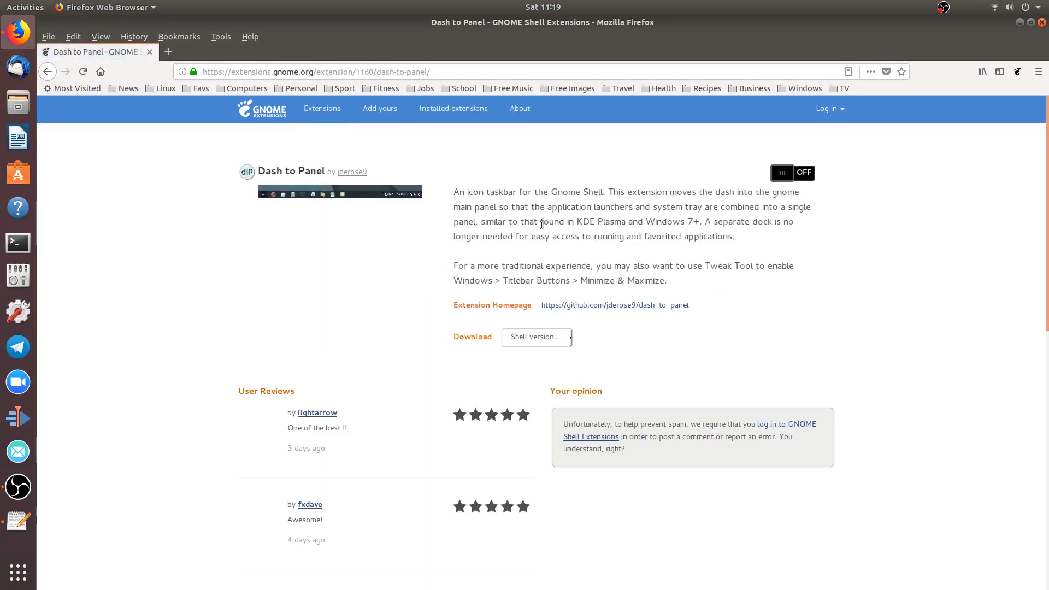
click(800, 173)
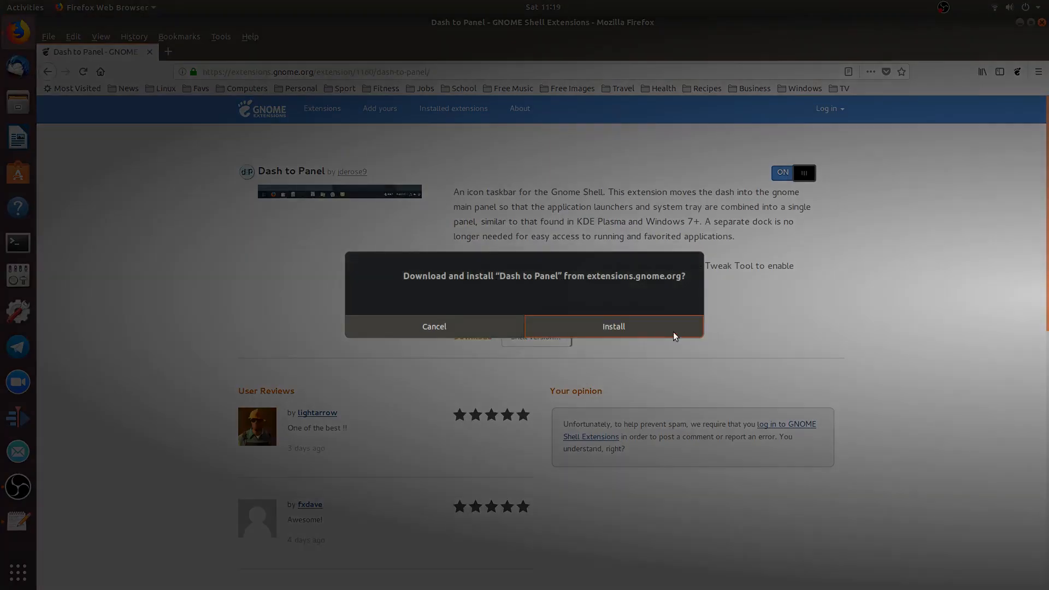
click(641, 326)
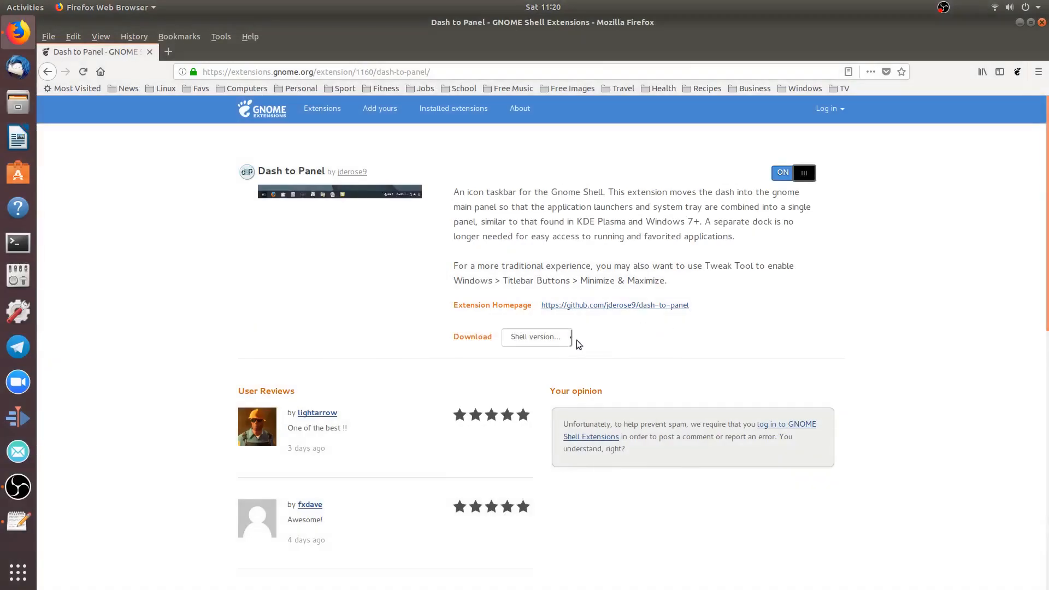
click(569, 336)
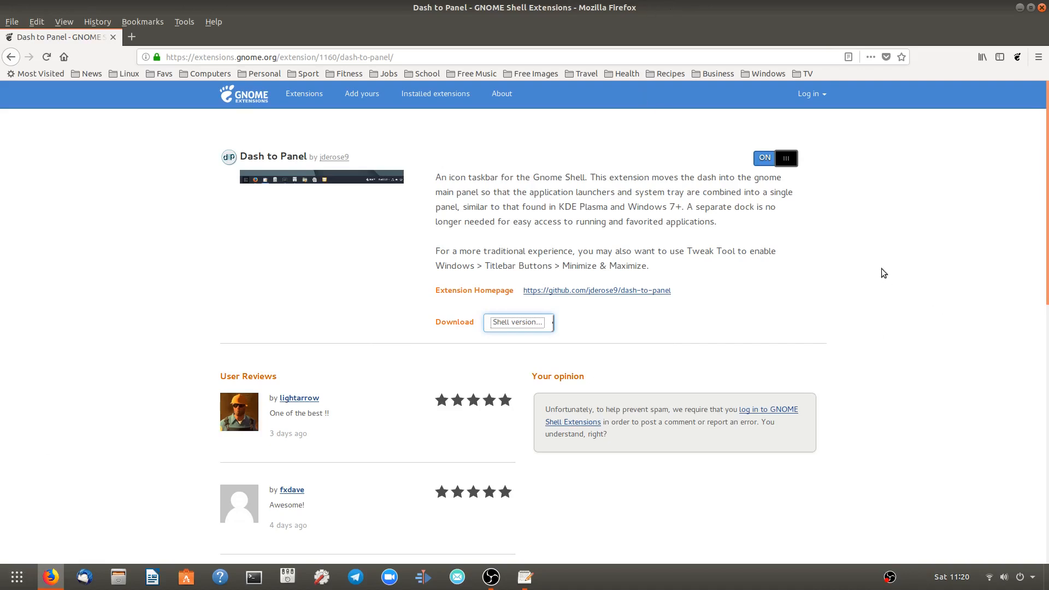
Check the Ubuntu-18.04-Beta-2 notes, search the GNOME extensions list for "gno", and open the Gno-Menu page.
click(525, 578)
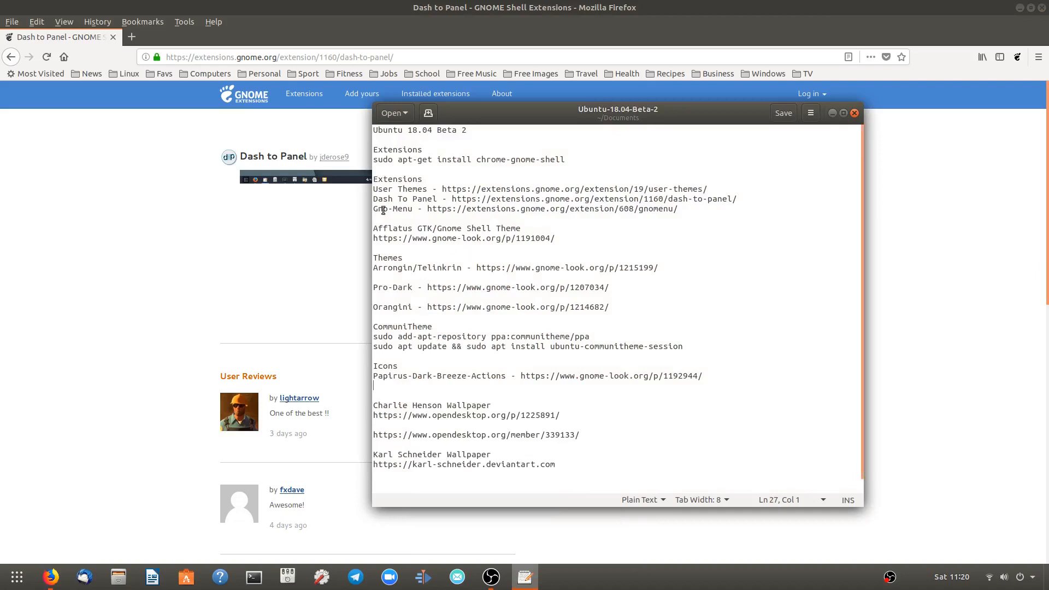
click(228, 218)
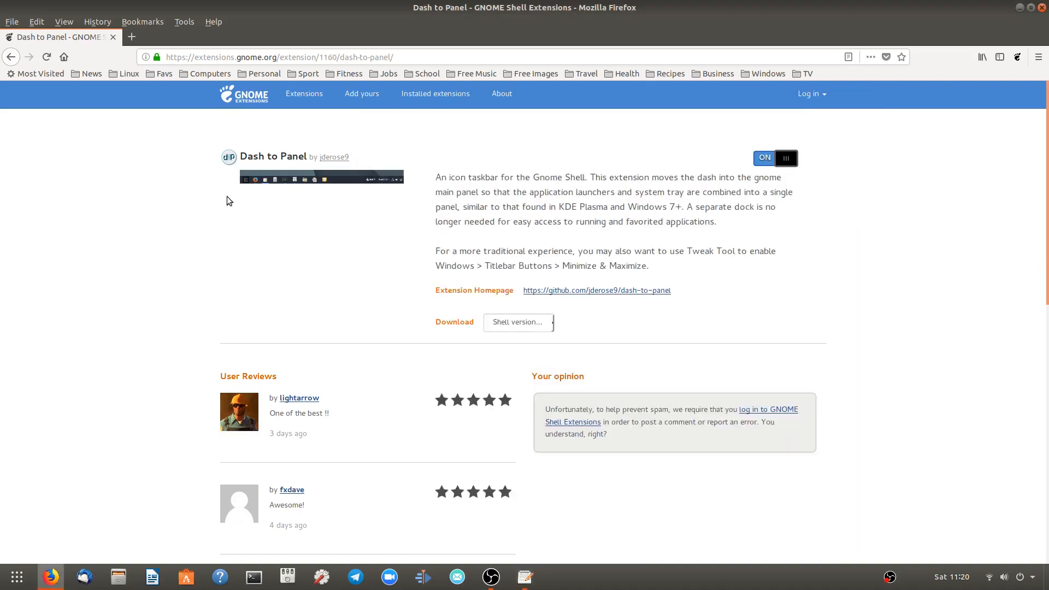
click(10, 55)
drag(318, 158, 183, 158)
text(gno)
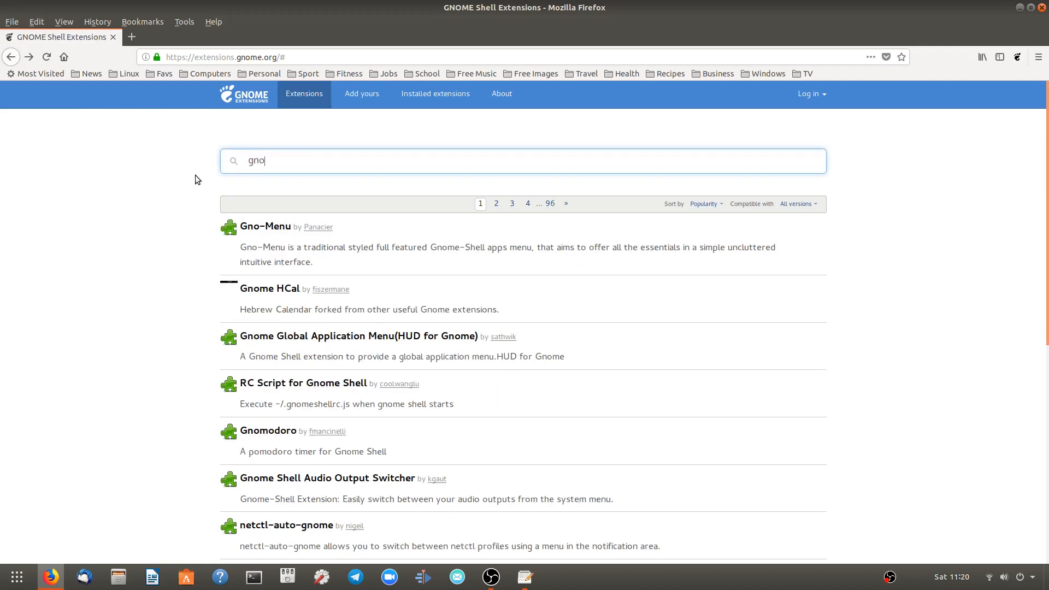
click(268, 228)
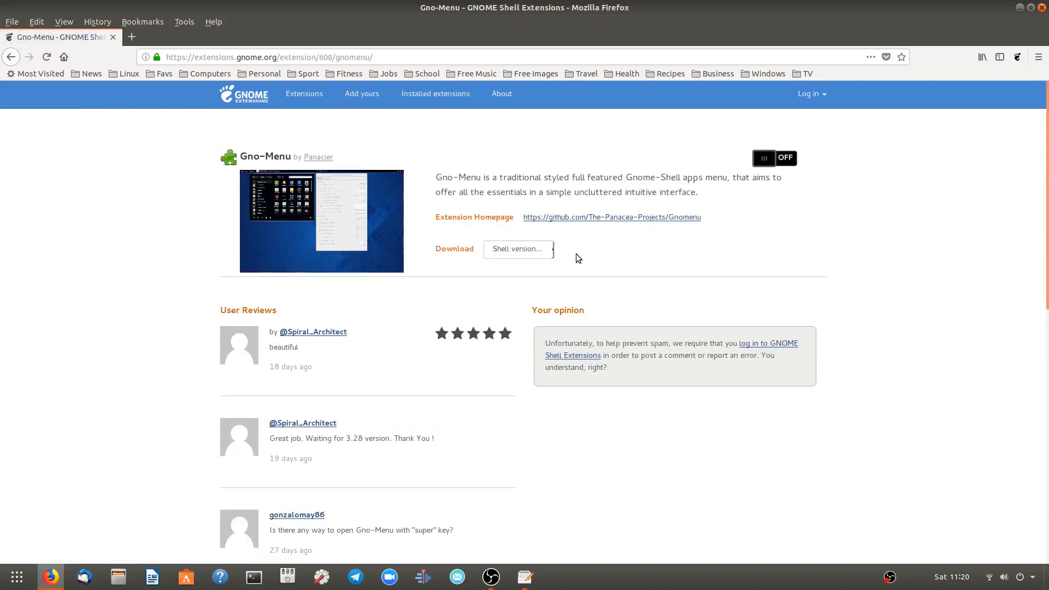
Check the shell versions offered for Gno-Menu, switch the extension on, and confirm its installation.
click(551, 250)
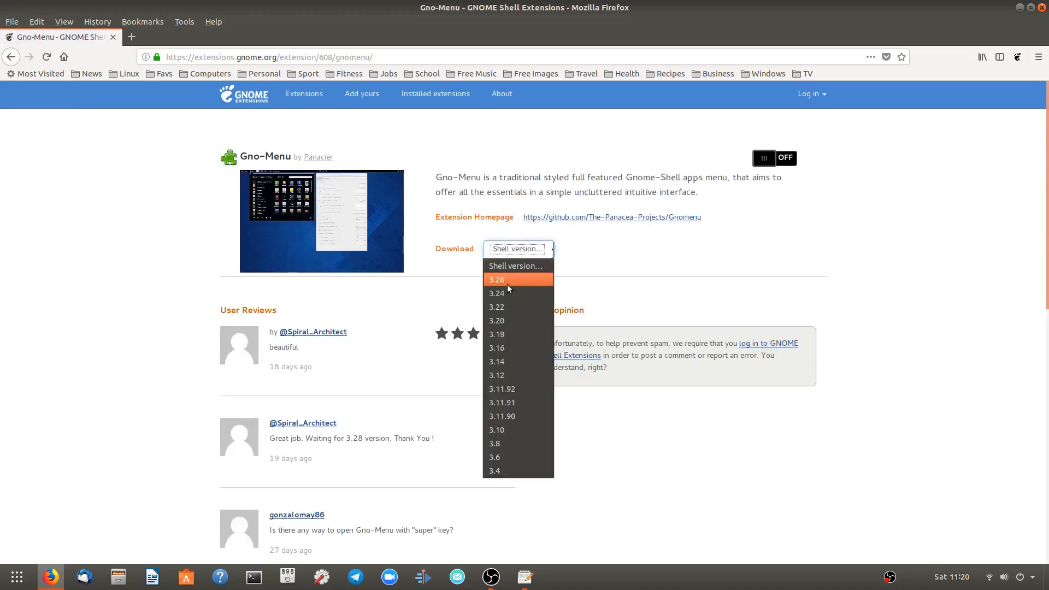
click(598, 251)
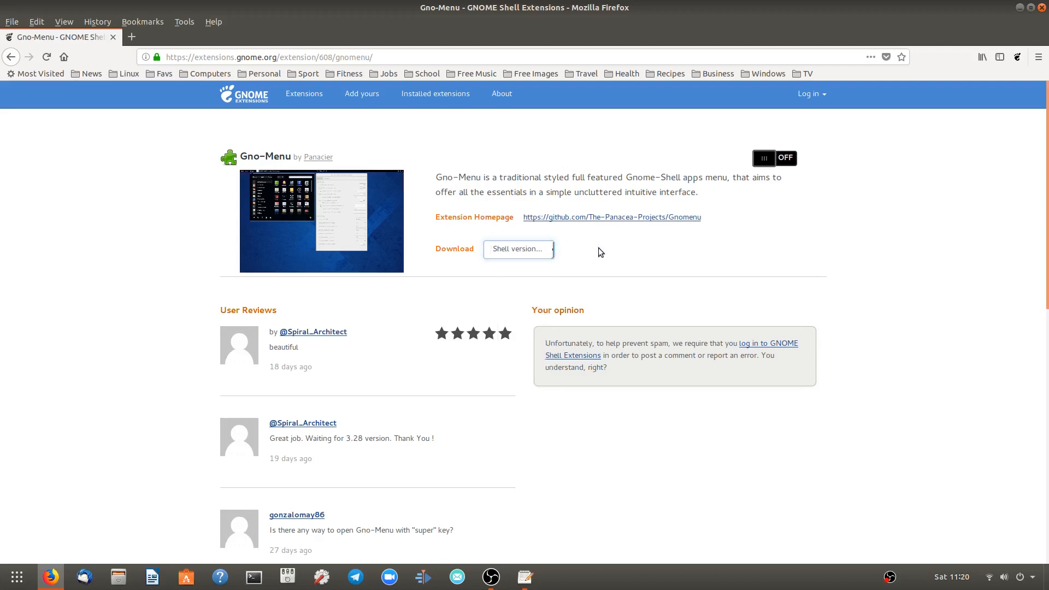
click(791, 159)
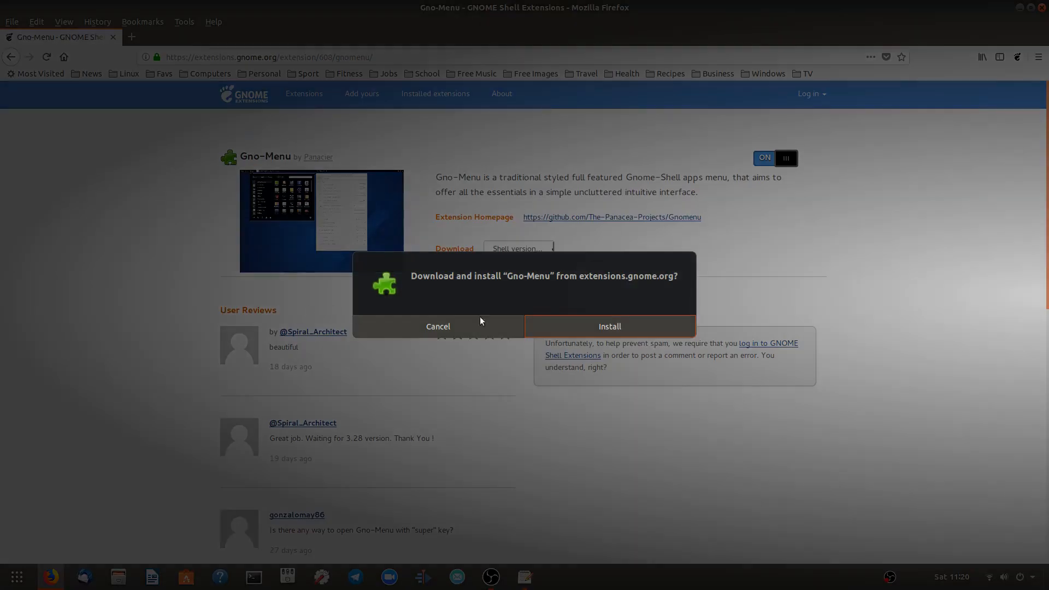
click(580, 328)
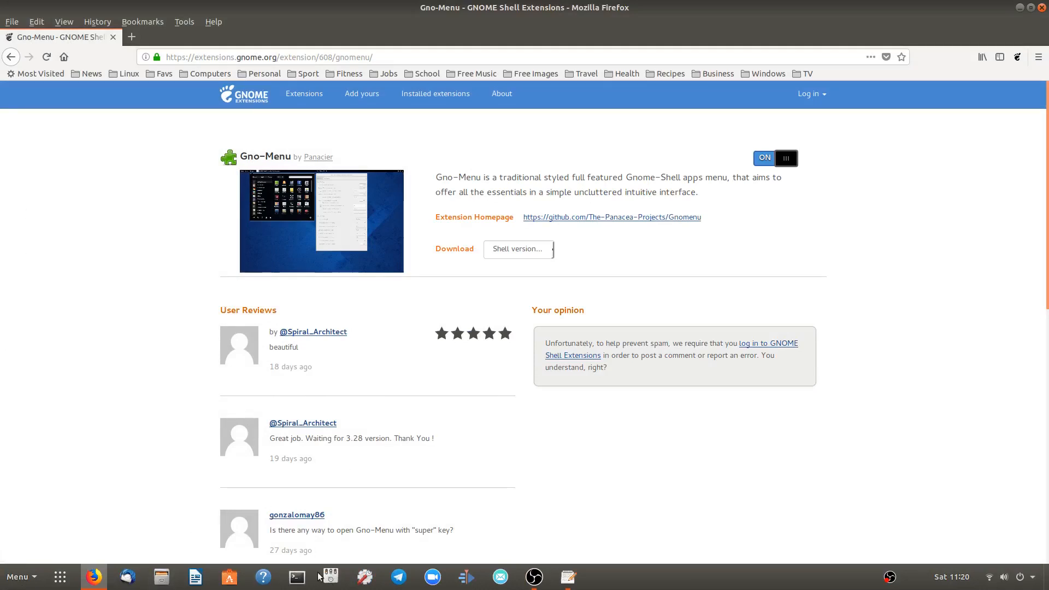
Review the installed extensions in Tweaks, and minimize Tweaks, Firefox and the notes to clear the desktop.
click(332, 577)
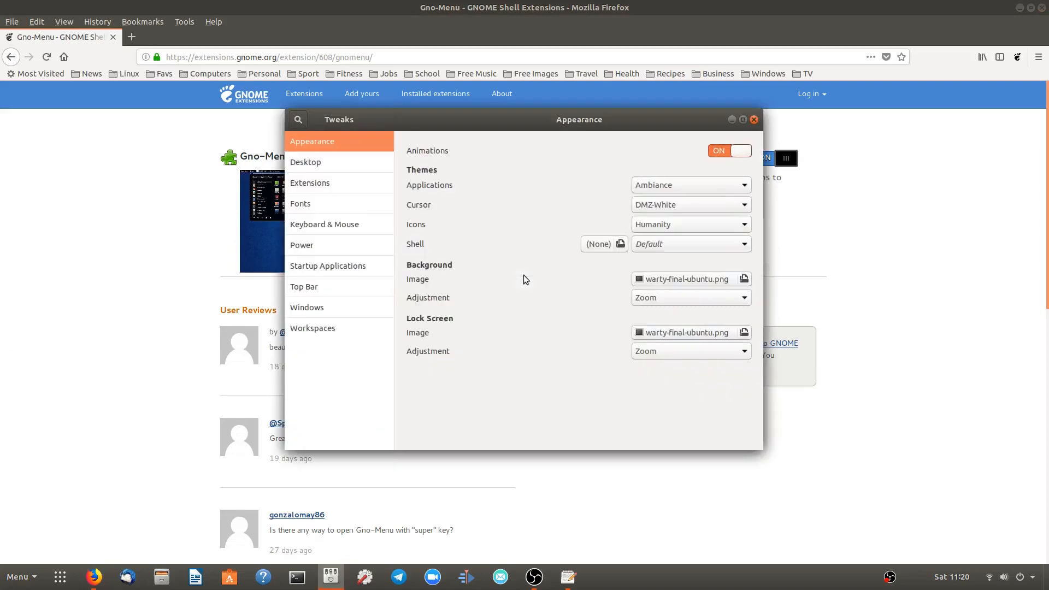
click(303, 189)
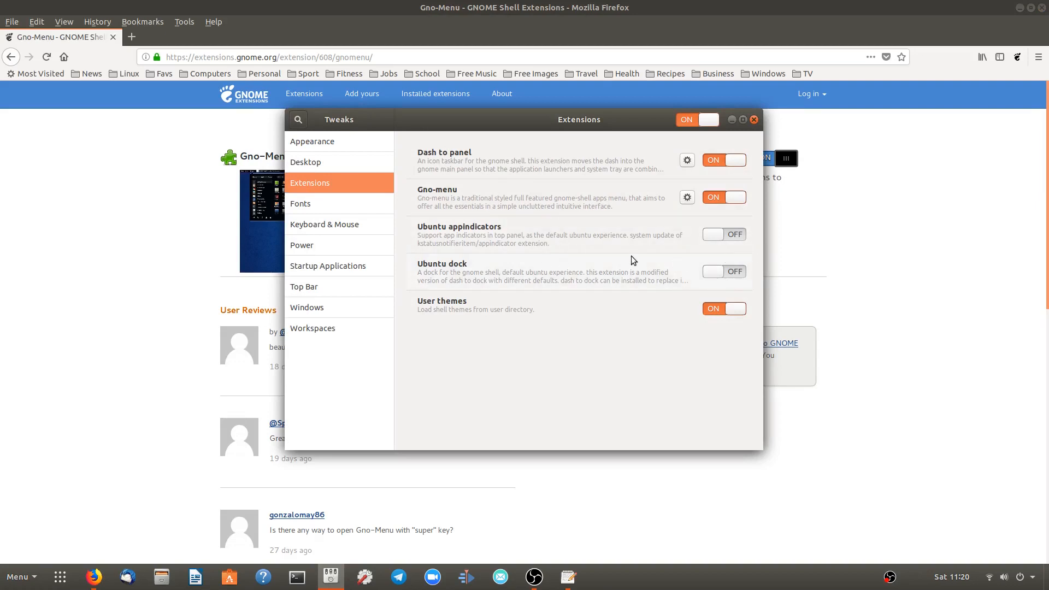
click(732, 121)
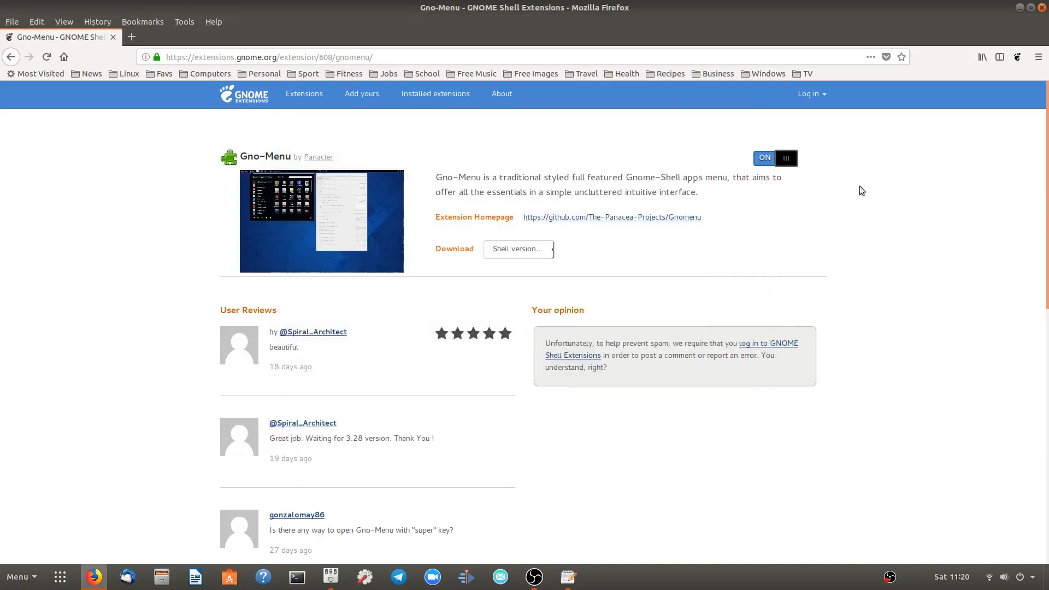
click(1020, 8)
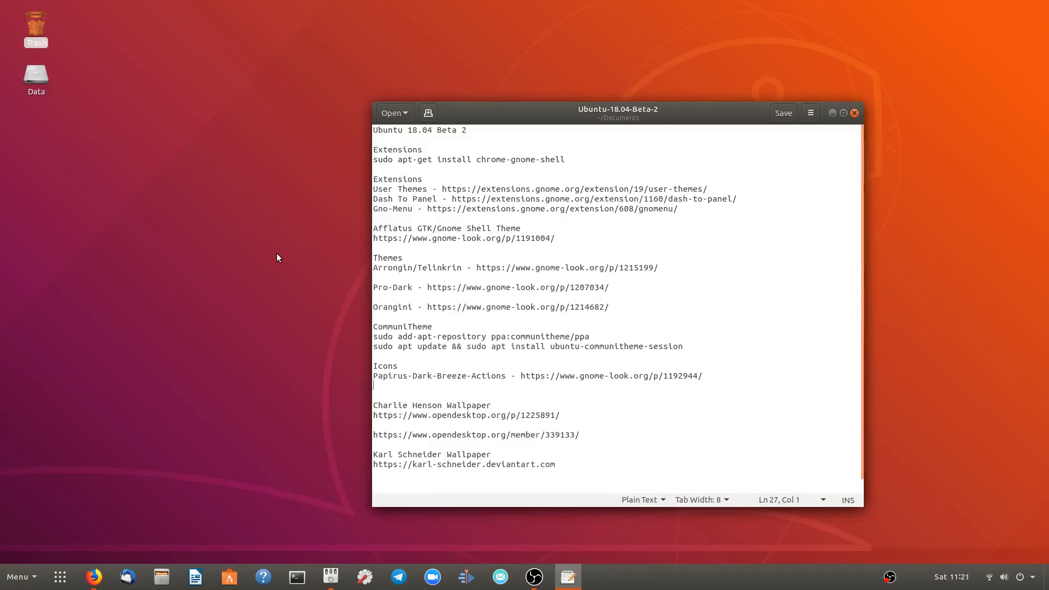
click(832, 113)
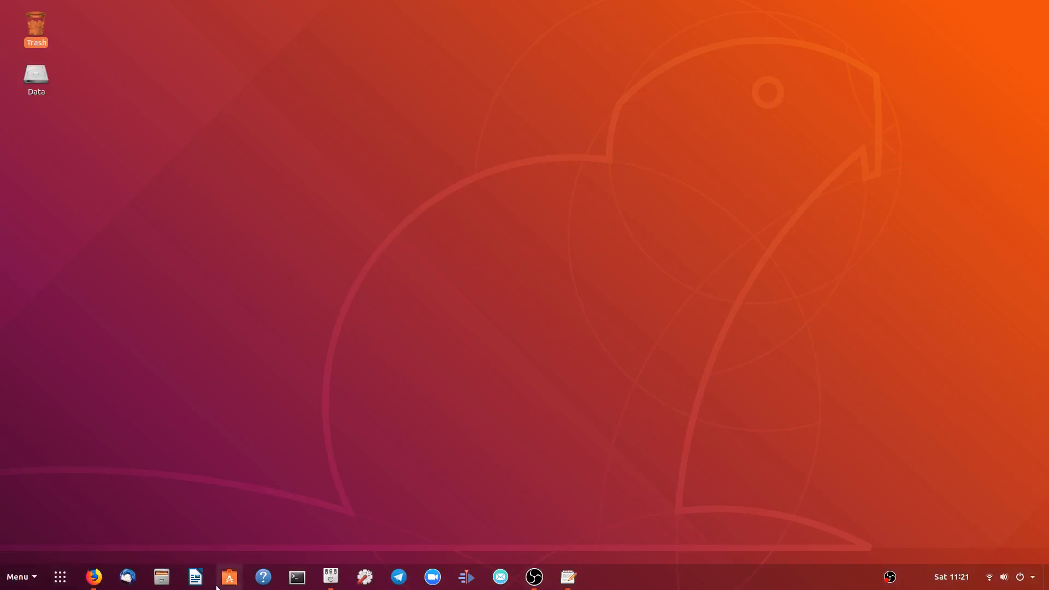
Preview the new Gno-Menu and the applications overview, closing each one again.
click(9, 576)
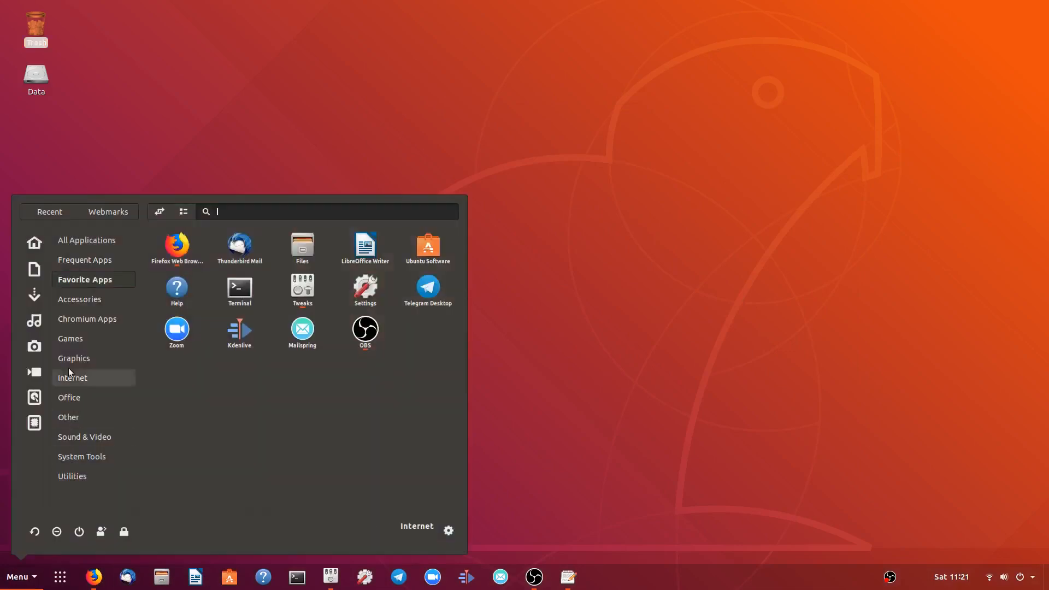
click(46, 582)
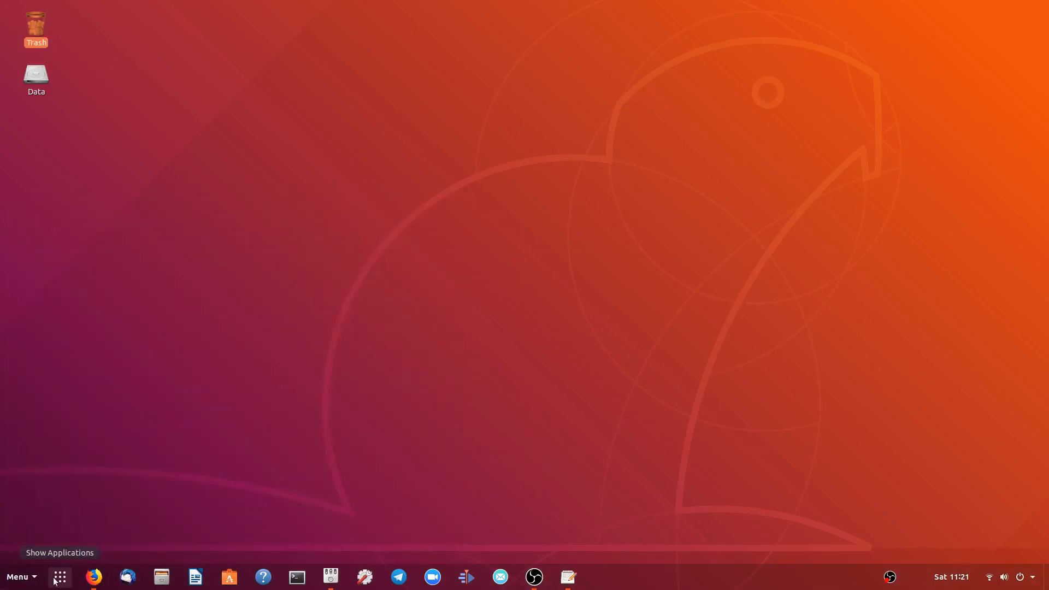
click(61, 577)
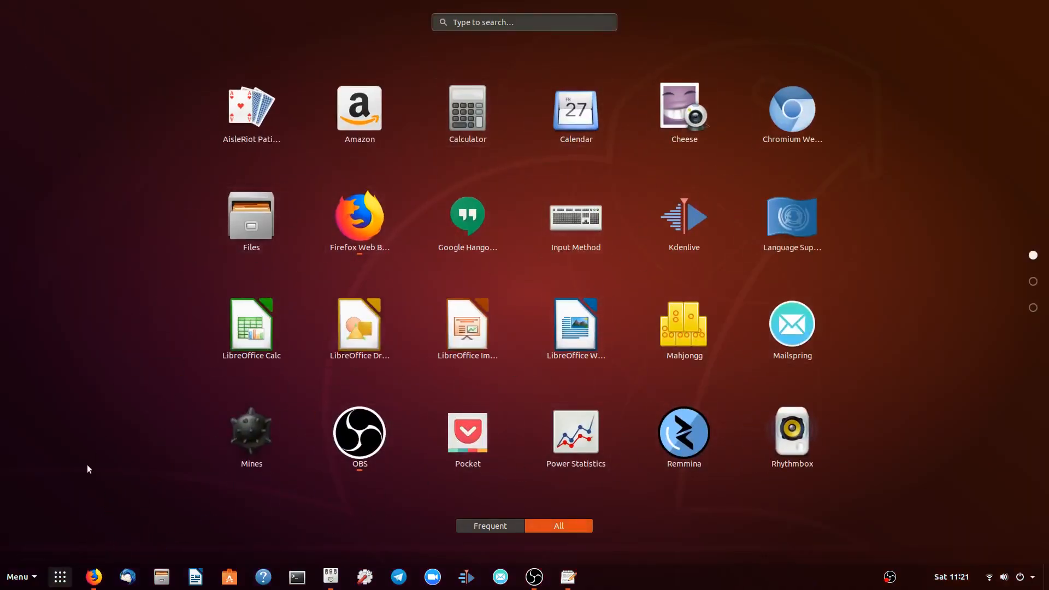
click(59, 580)
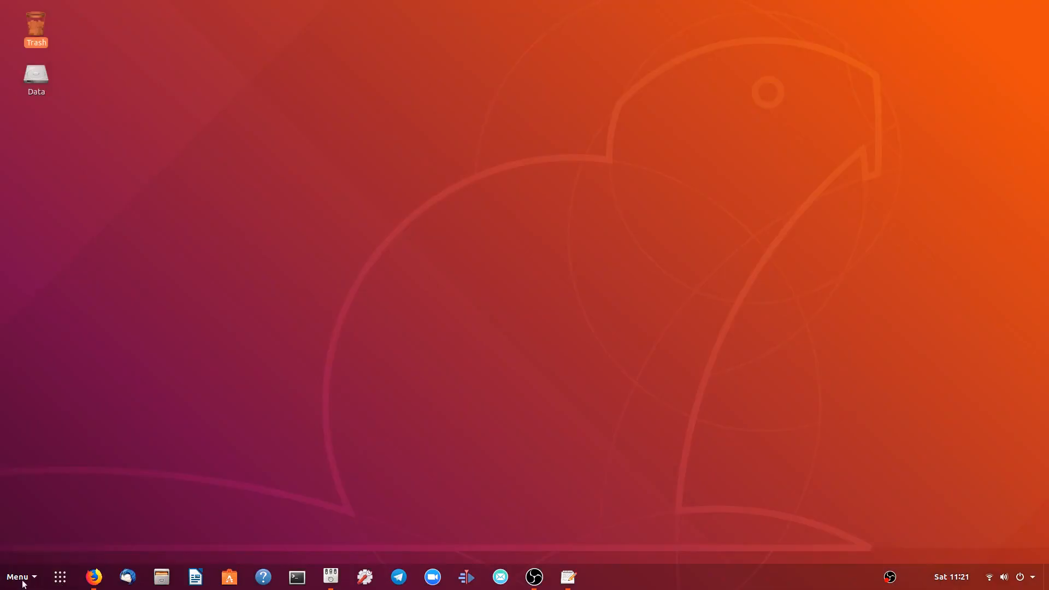
Browse the Frequent Apps, Utilities and All Applications categories in Gno-Menu, and close the menu.
click(22, 581)
click(22, 584)
click(25, 577)
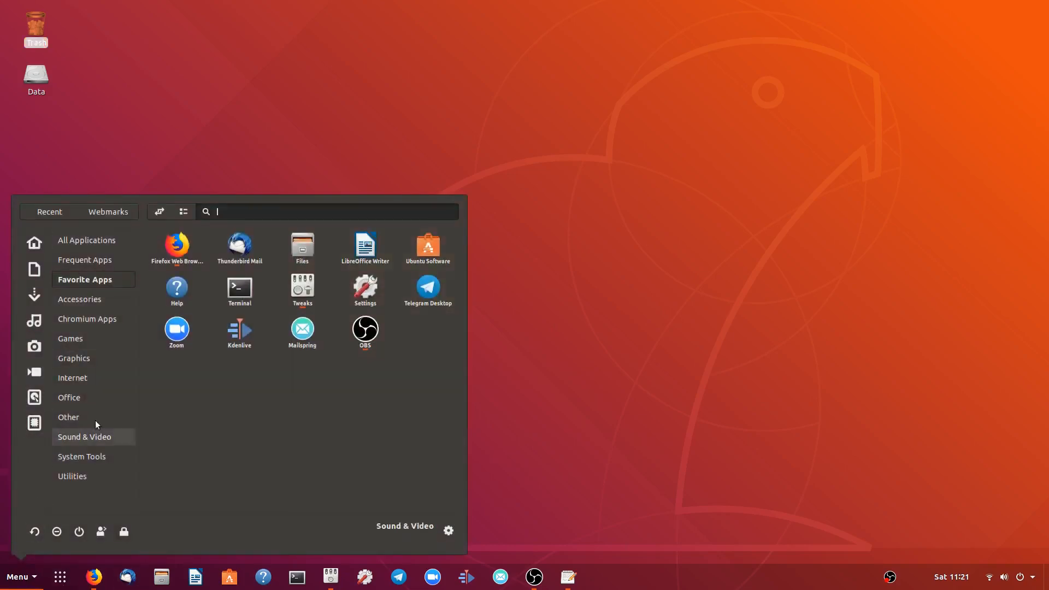
click(103, 255)
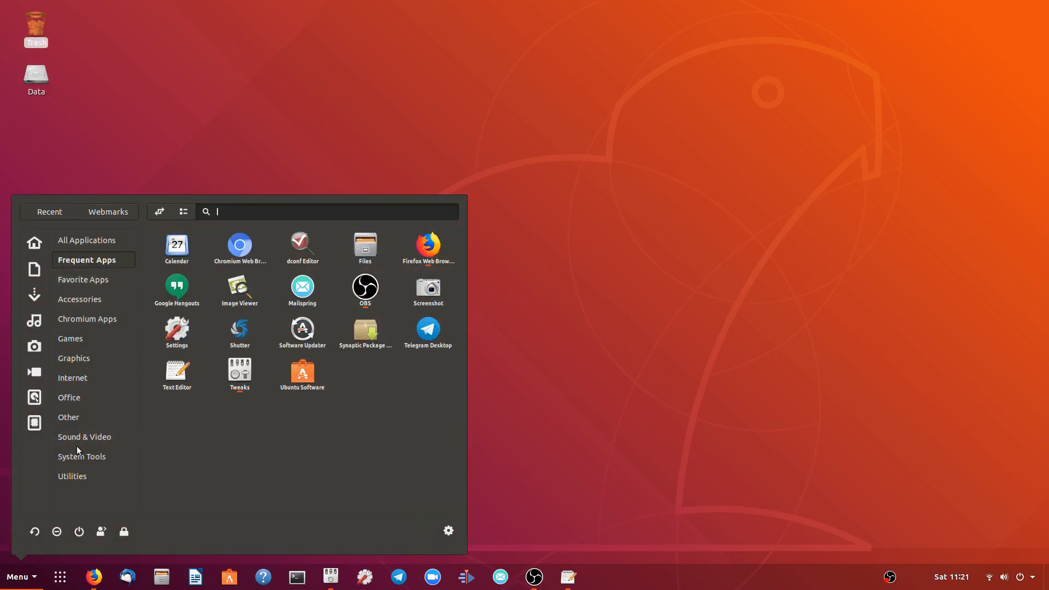
click(61, 478)
click(88, 241)
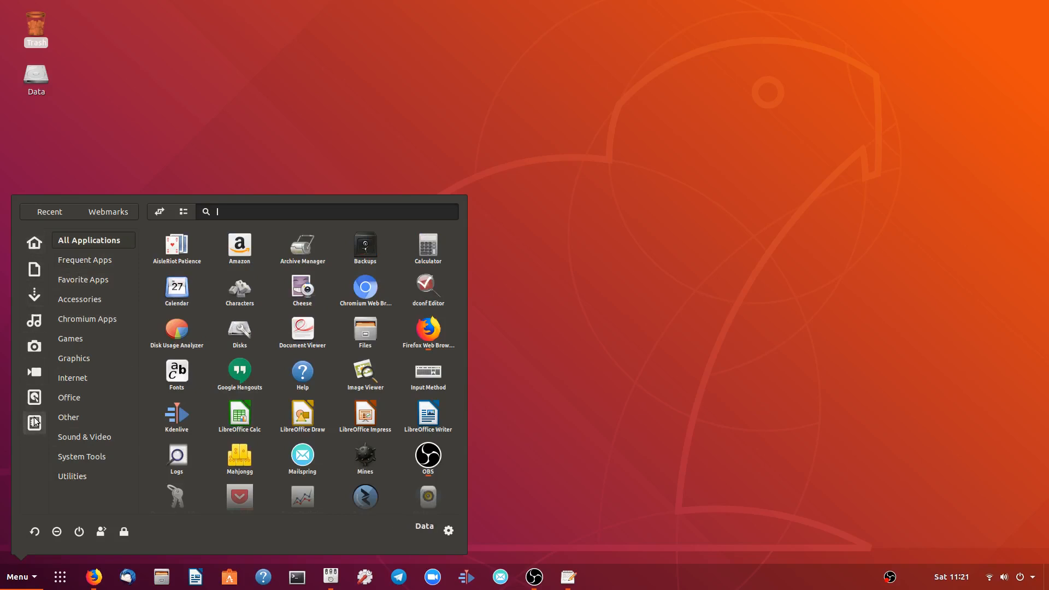
click(20, 579)
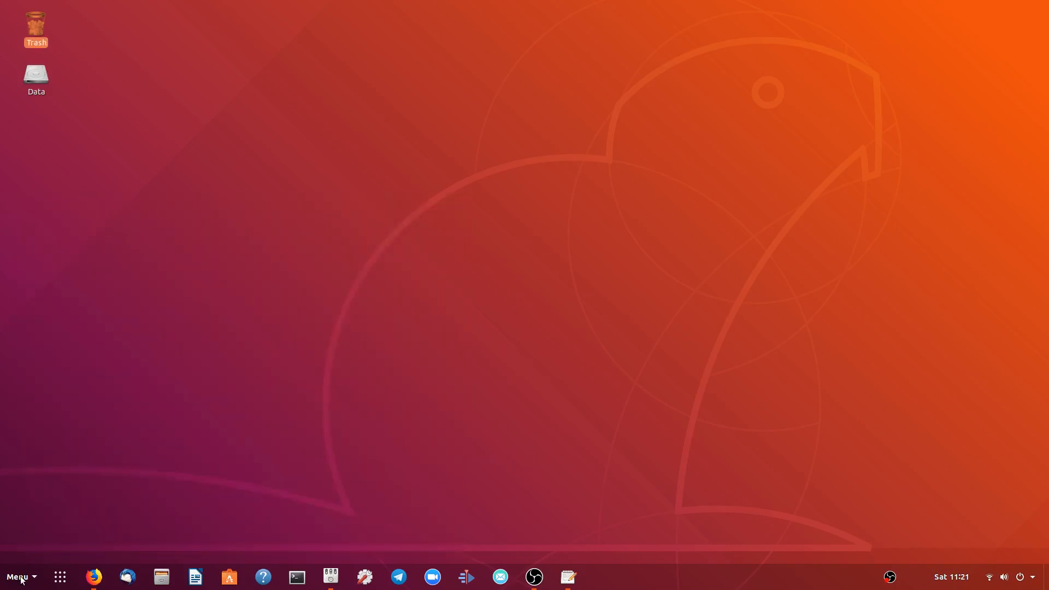
Browse the pages of the applications overview and open Gno-Menu over it to compare the two.
click(58, 578)
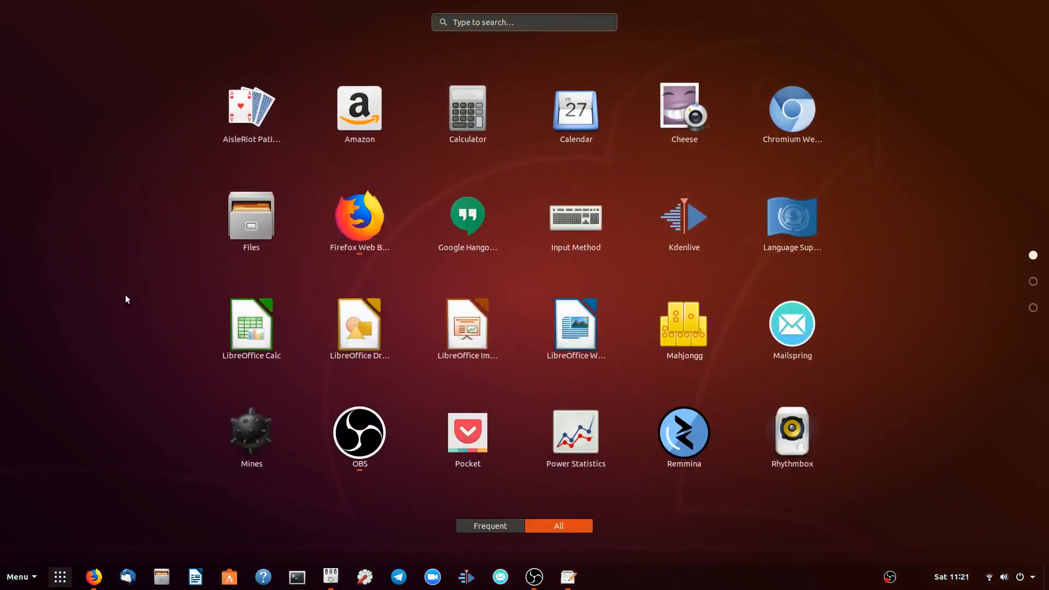
click(66, 582)
click(62, 582)
scroll(510, 202, down, 2)
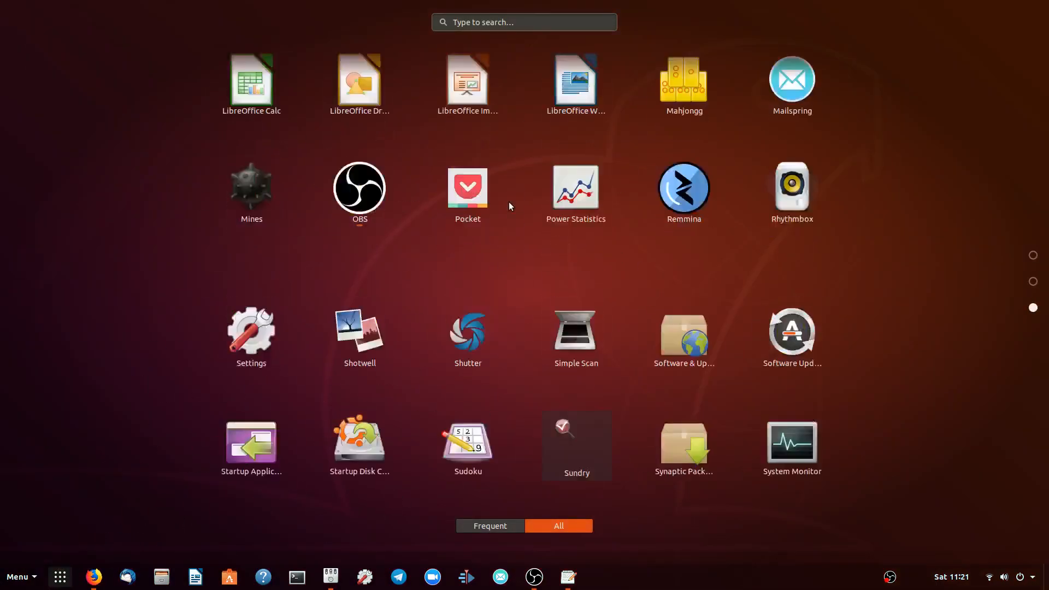
scroll(510, 202, up, 2)
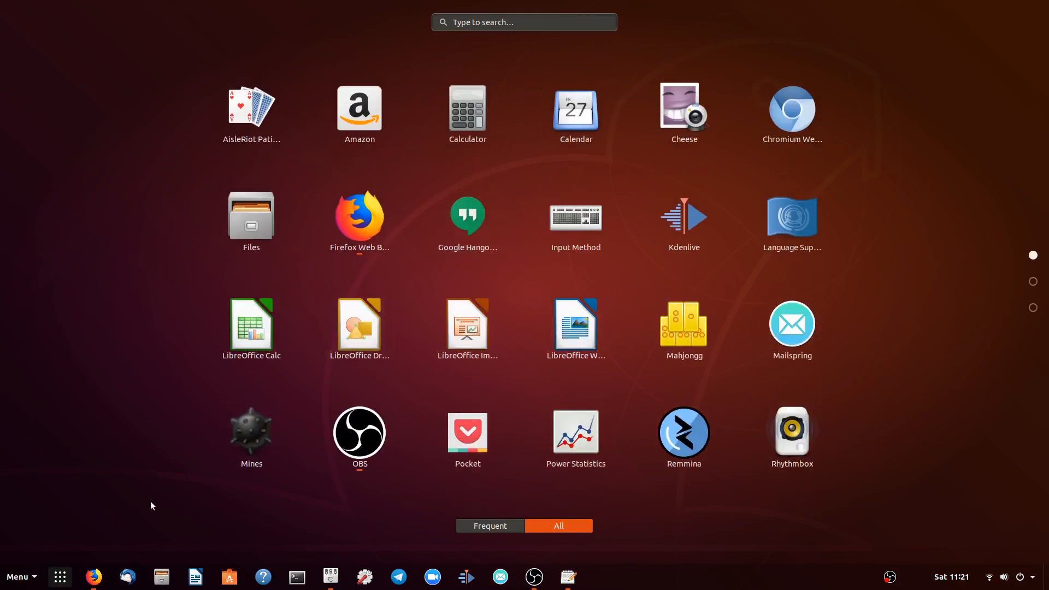
click(18, 578)
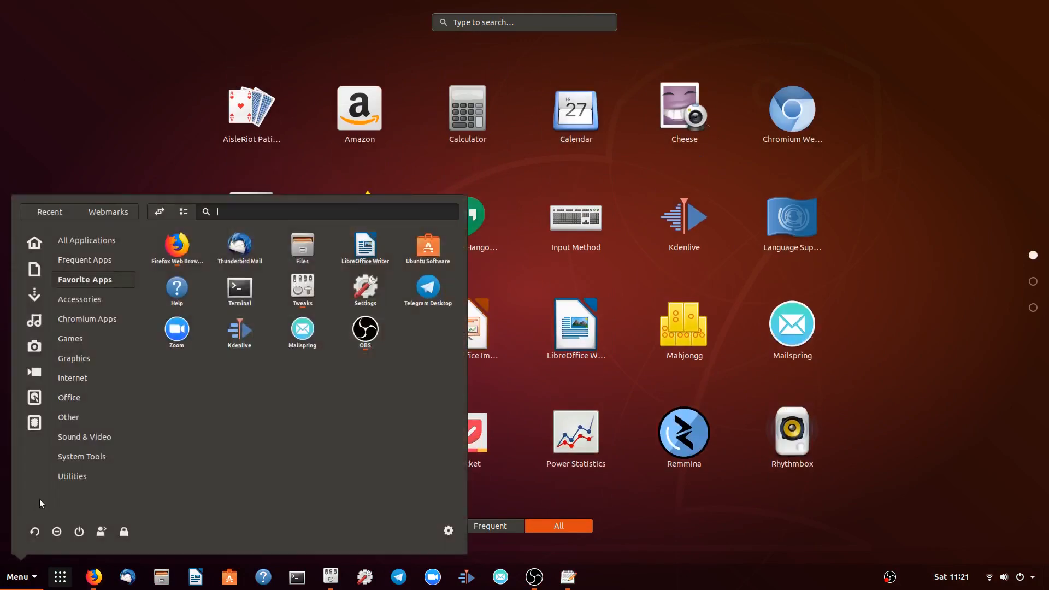
Close Gno-Menu and the applications overview, switch to Firefox from the window overview, and minimize it to clear the desktop.
click(33, 577)
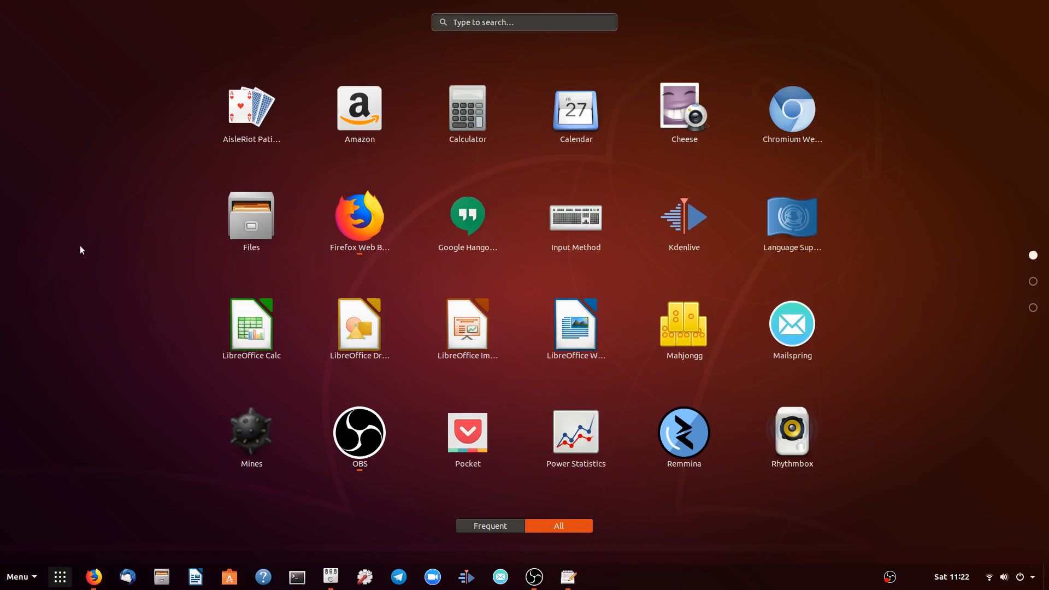
key(Escape)
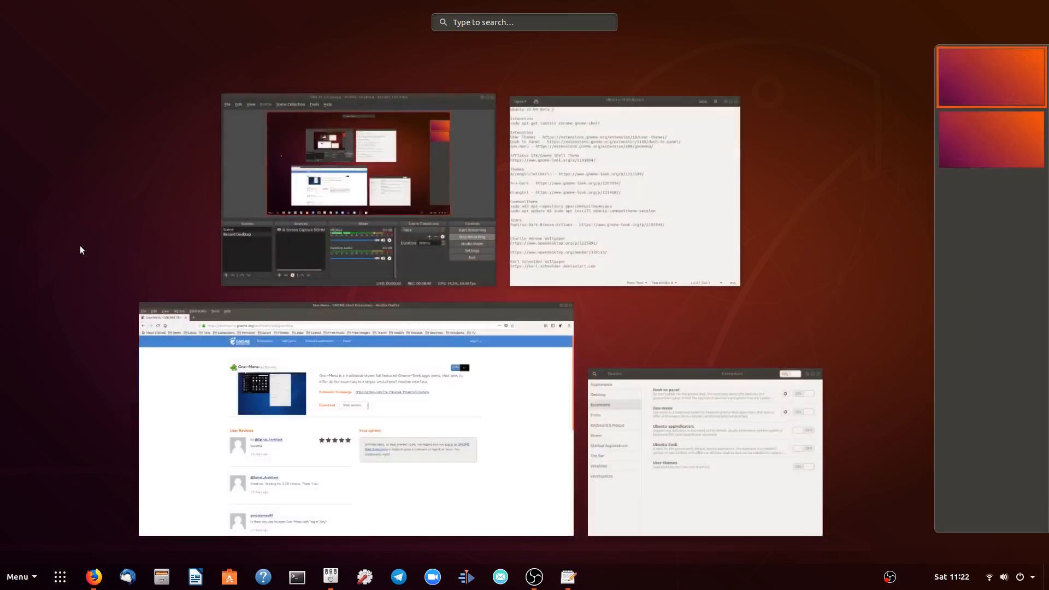
click(391, 391)
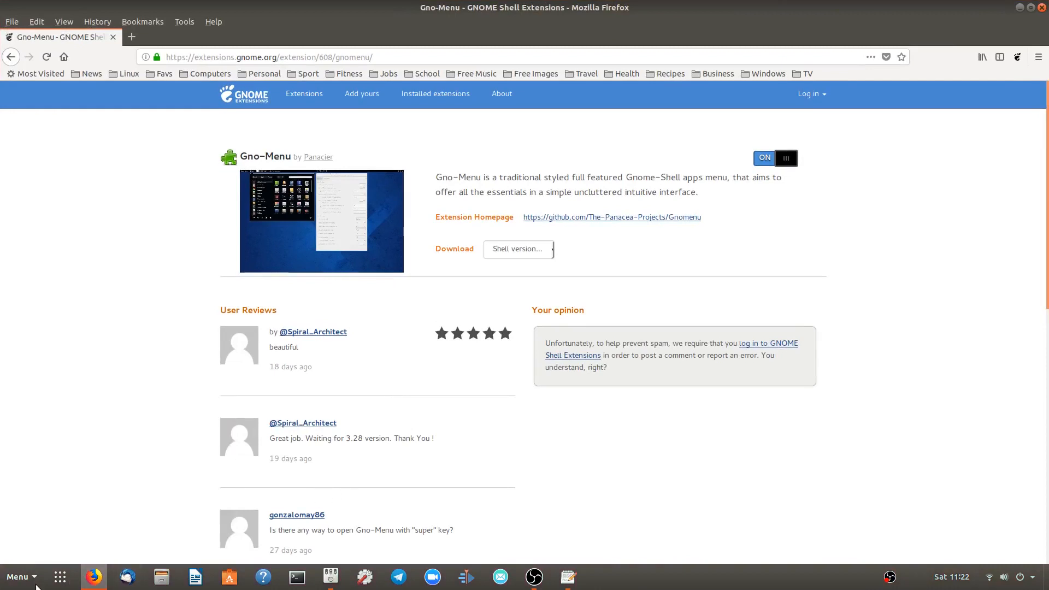
click(1020, 8)
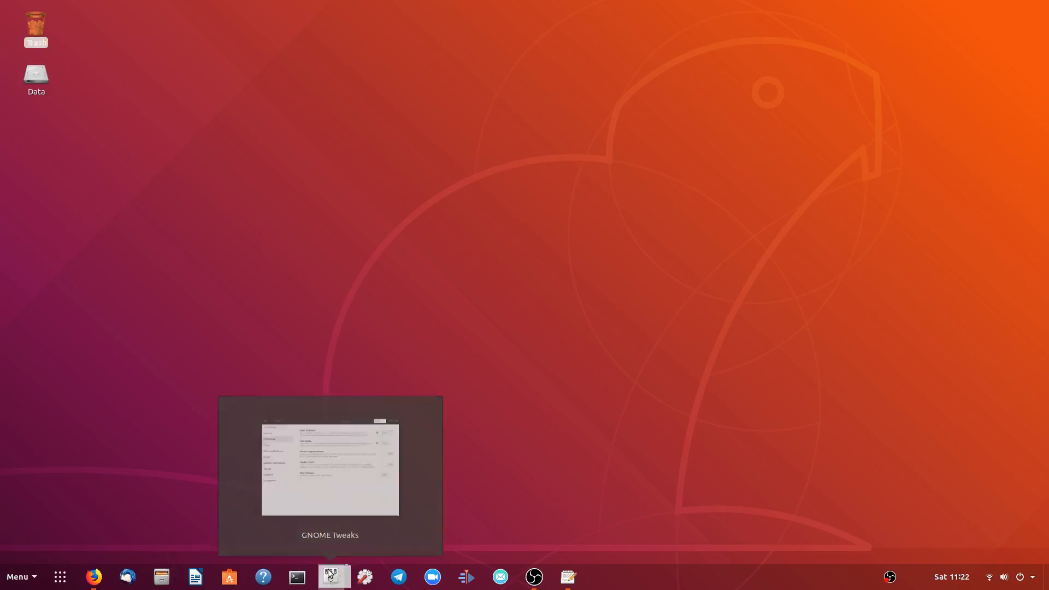
Set the Shell theme to Afflatus-compact-master in the Tweaks appearance settings, and minimize Tweaks.
click(328, 469)
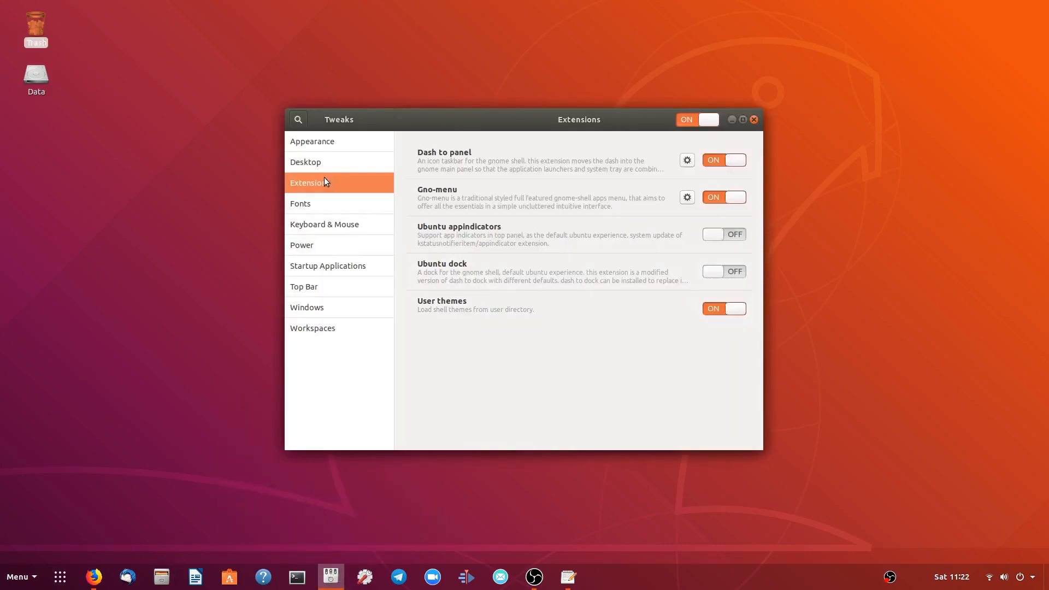
click(322, 141)
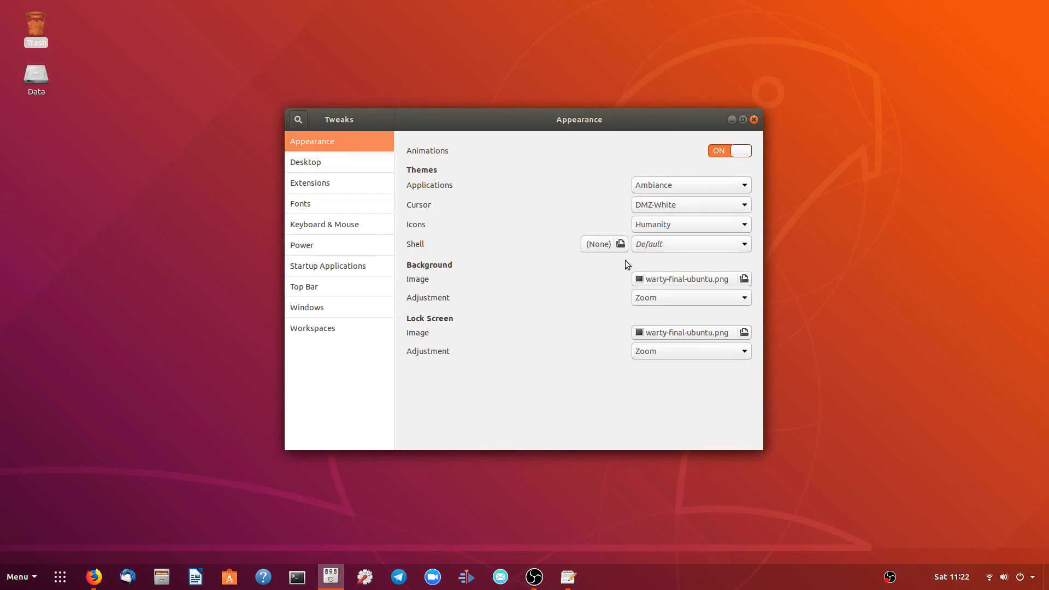
click(709, 244)
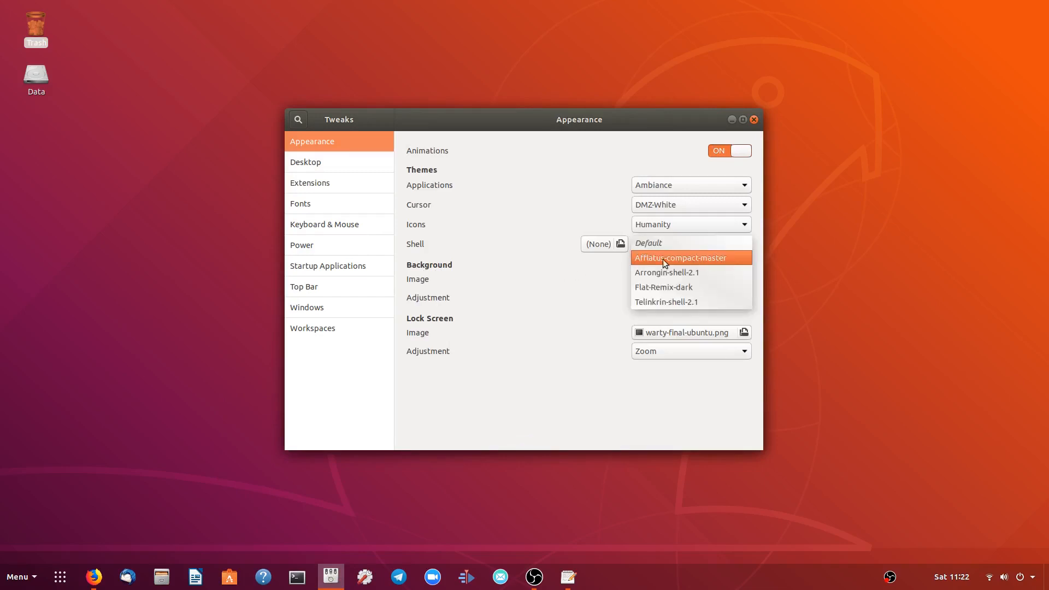
click(677, 256)
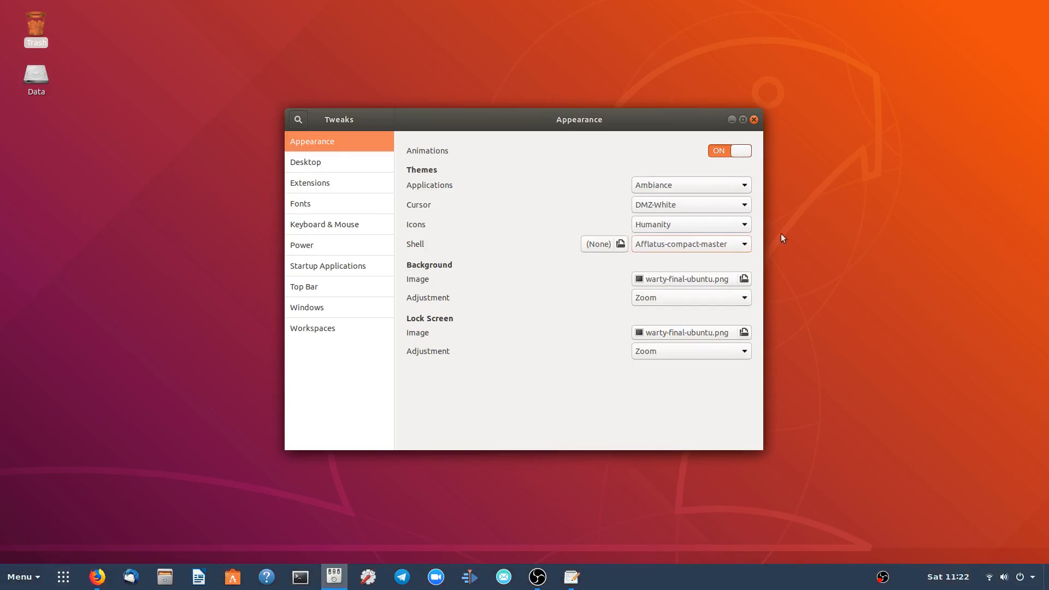
click(732, 123)
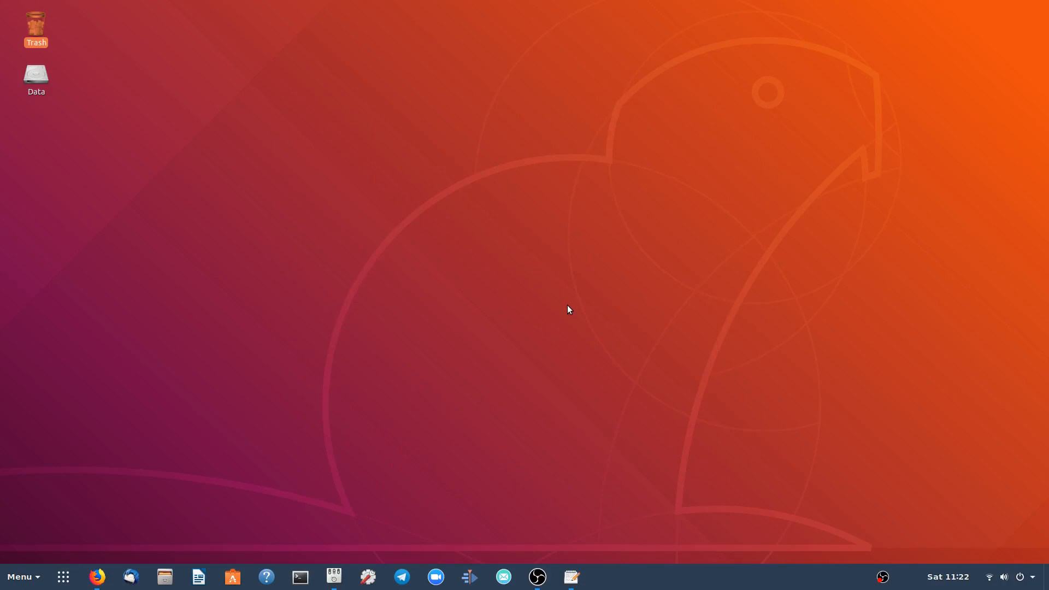
Open gnome-shell.css from the gnome-shell folder of afflatus-compact-master in the home folder's .themes directory.
click(165, 577)
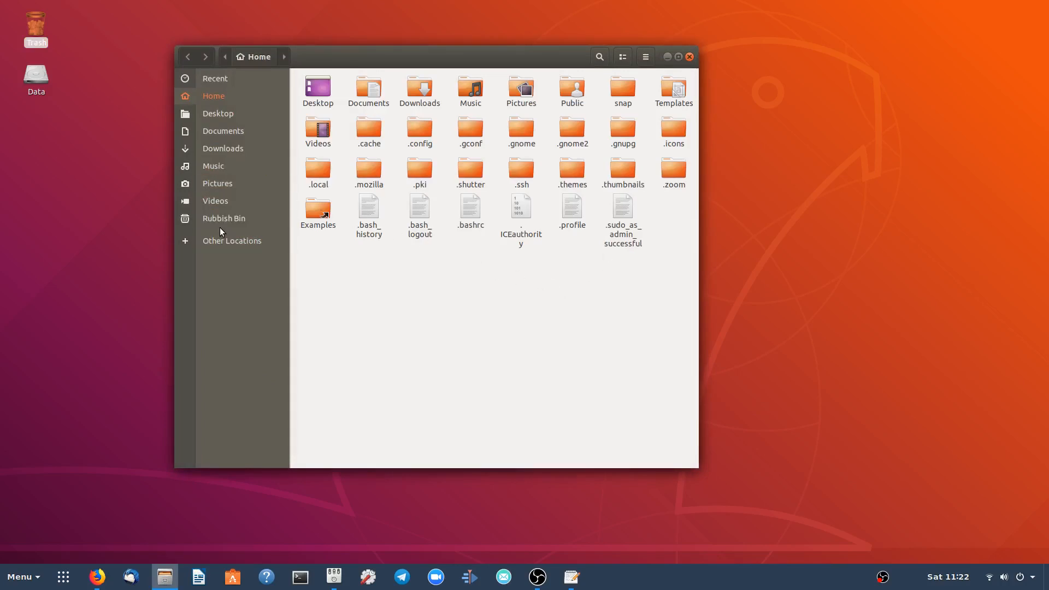
double_click(579, 176)
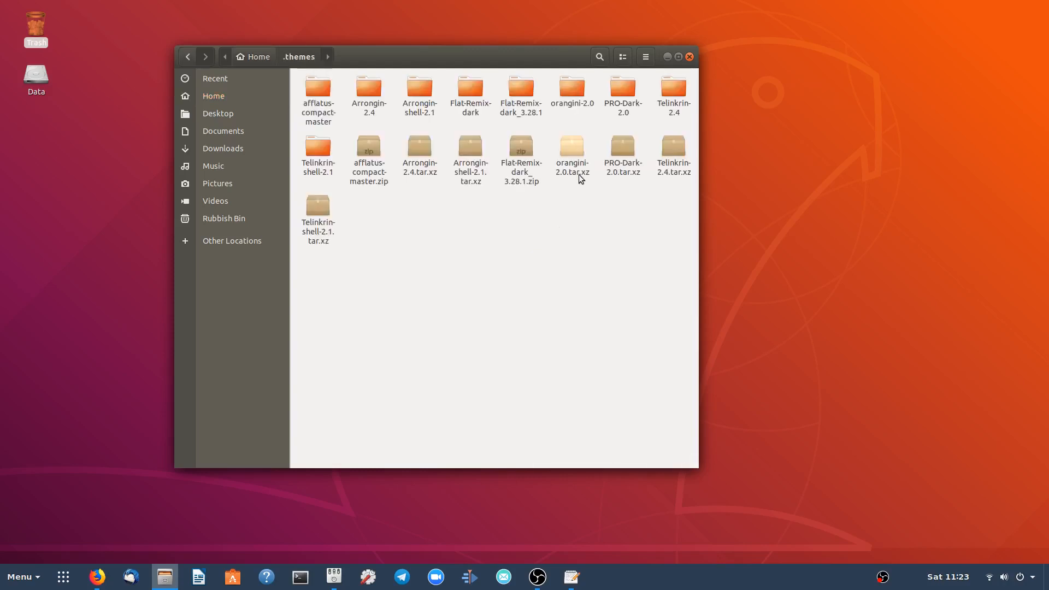
double_click(316, 87)
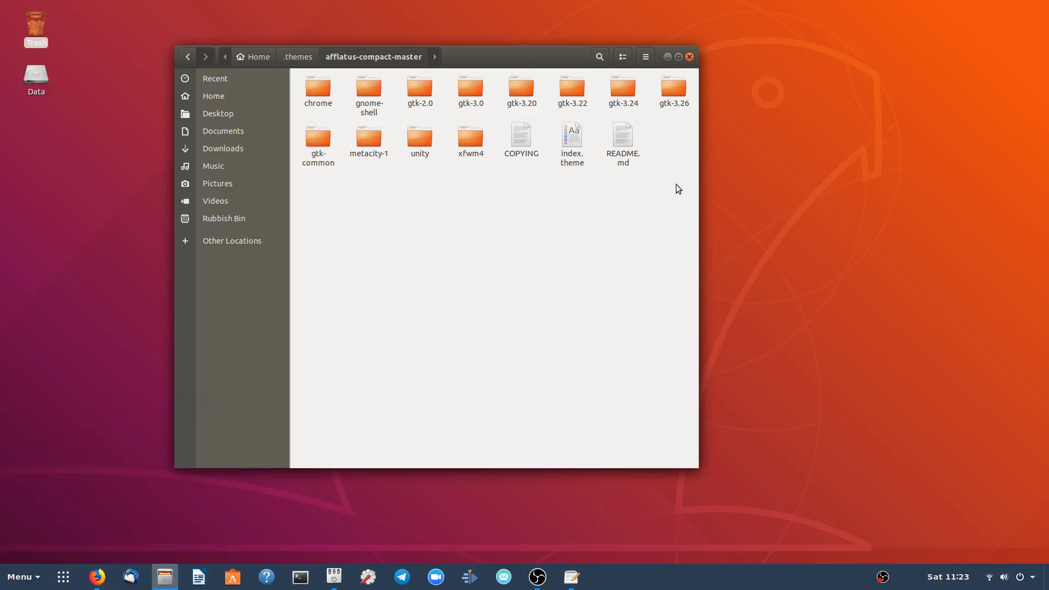
double_click(369, 86)
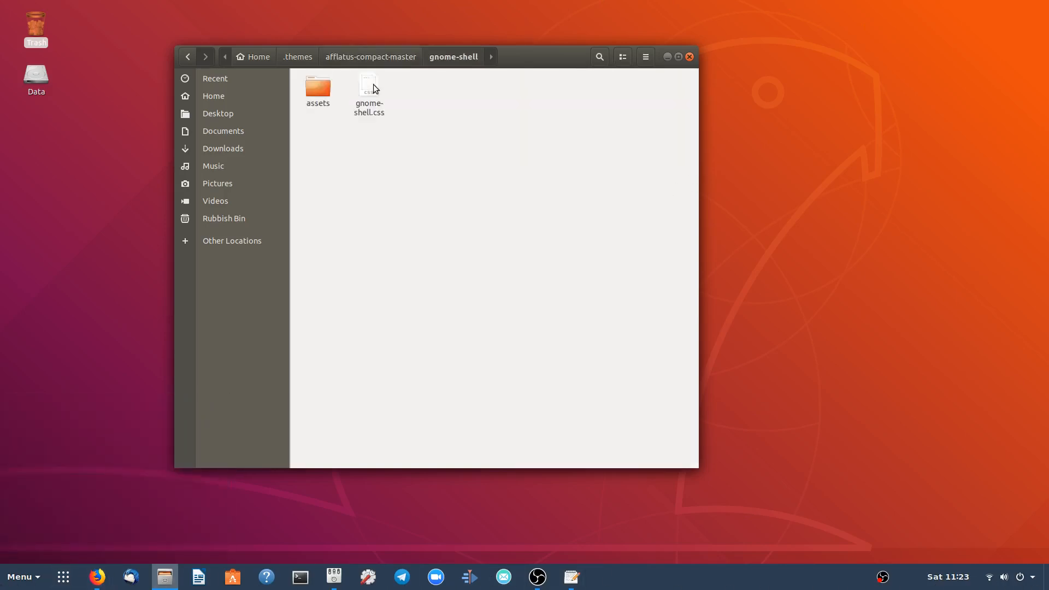
double_click(369, 86)
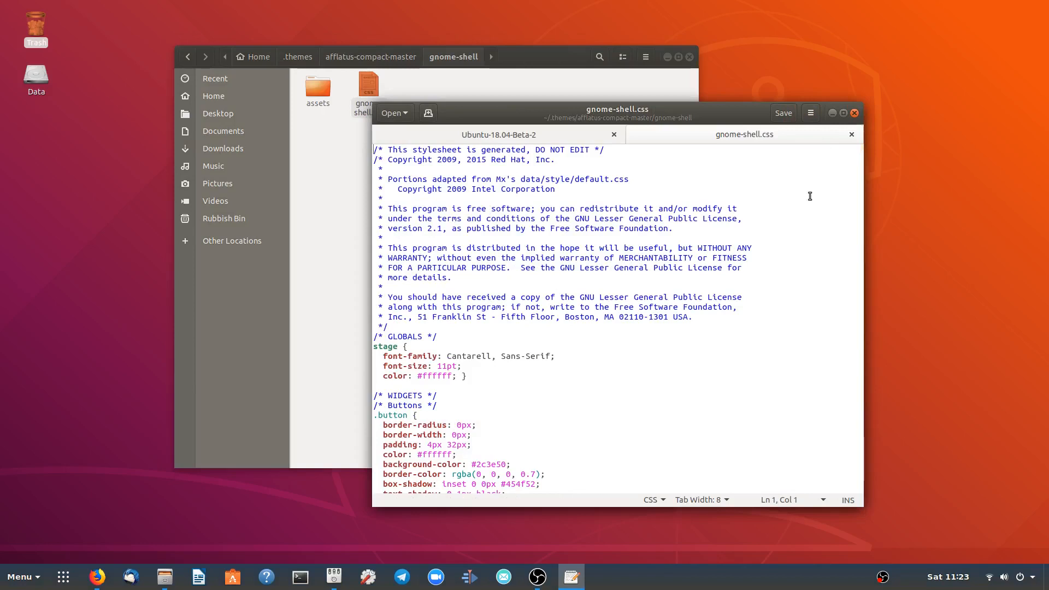
Search gnome-shell.css for "top bar" and go to the TOP BAR section that holds the #panel rule.
key(ctrl+f)
text(top bar)
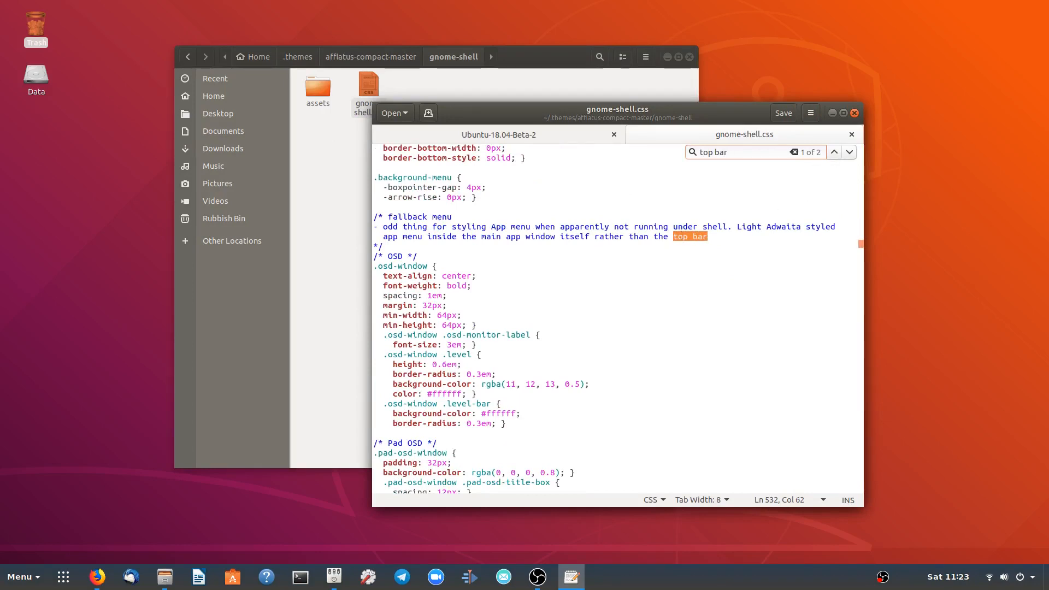
click(849, 151)
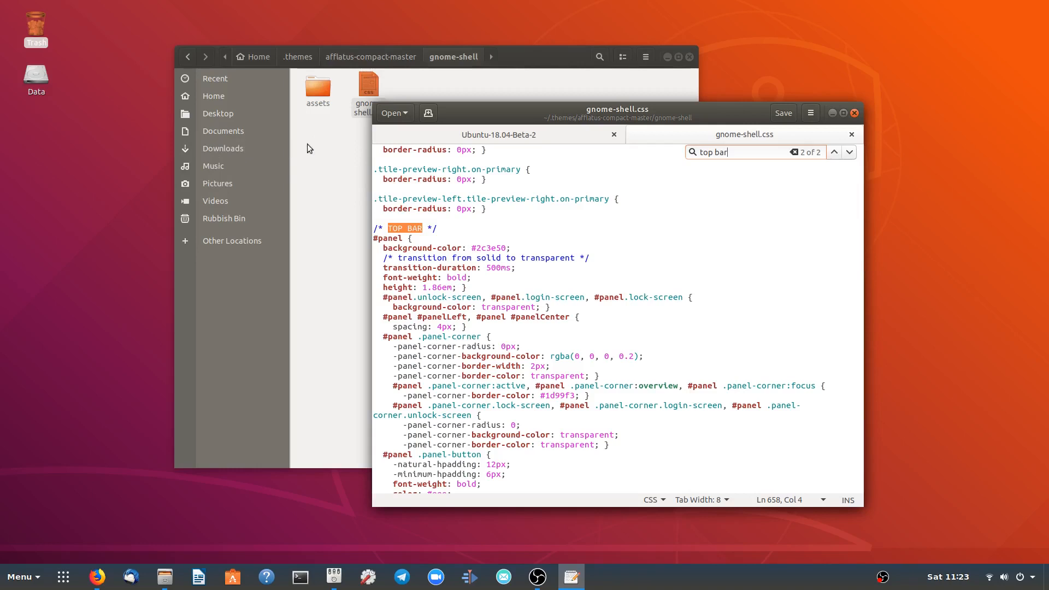
Review the theme archives in Downloads and .themes in a second Files window, check the actions for afflatus-compact-master.zip, and close the window.
right_click(164, 577)
click(156, 476)
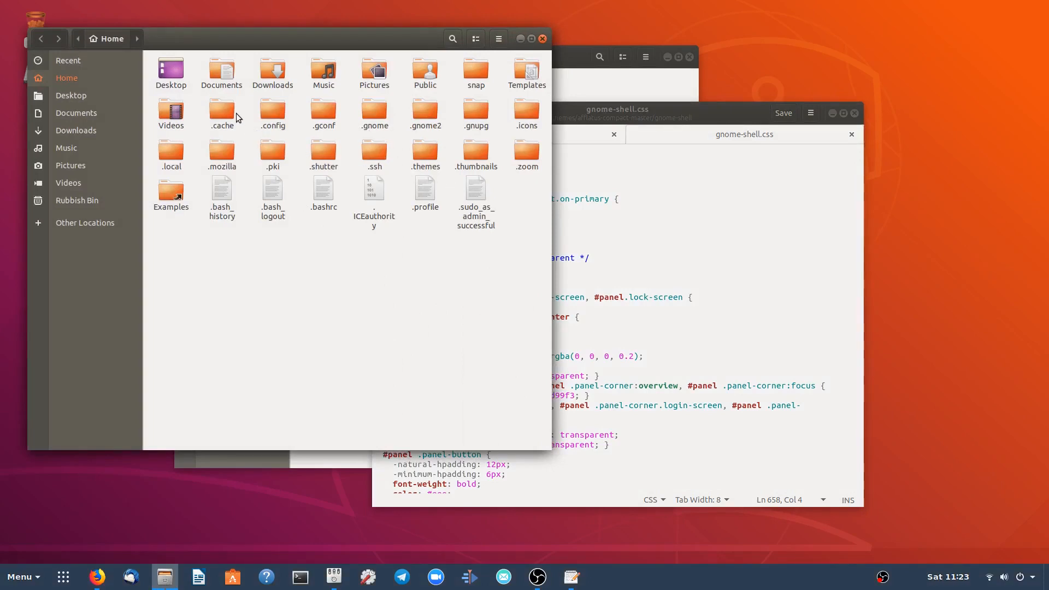
double_click(268, 71)
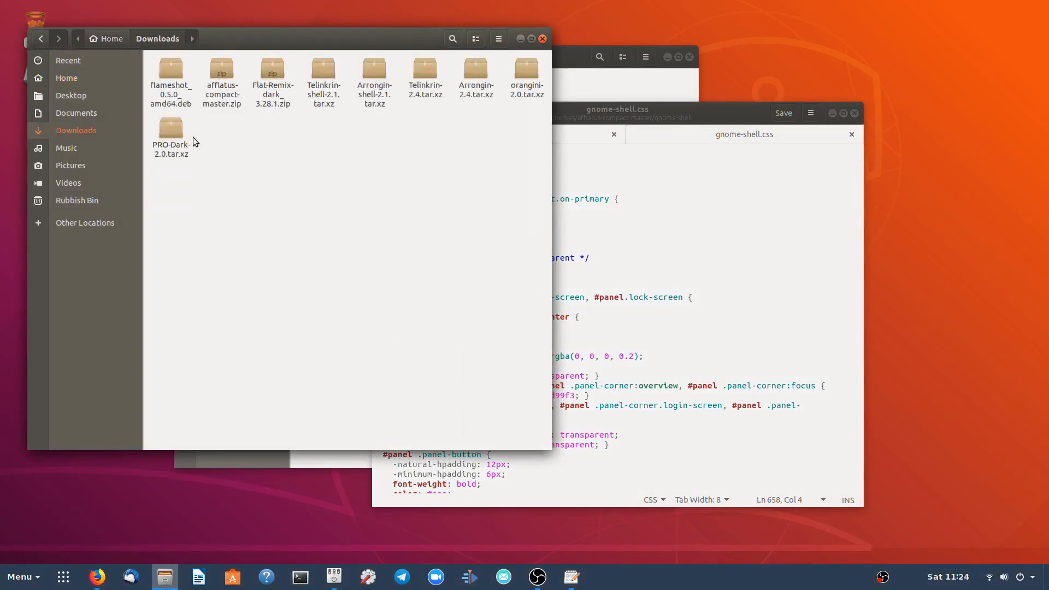
click(66, 83)
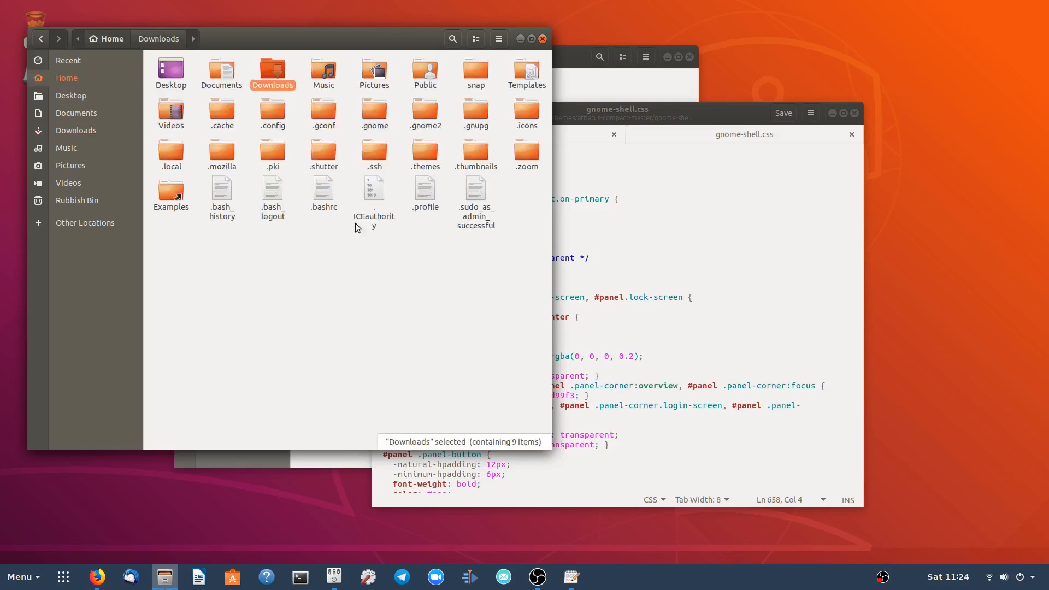
double_click(425, 154)
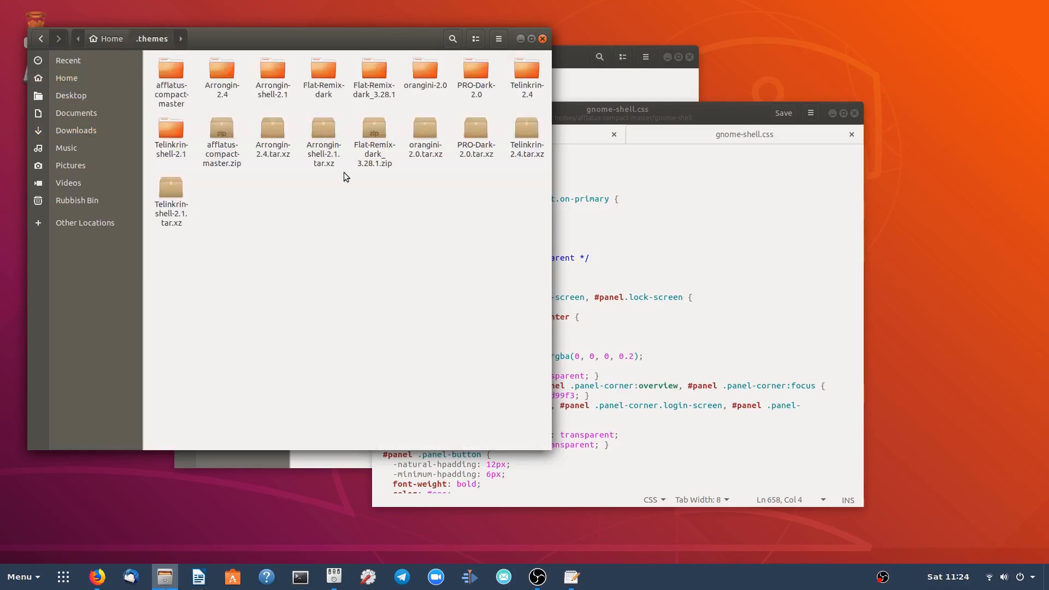
right_click(221, 130)
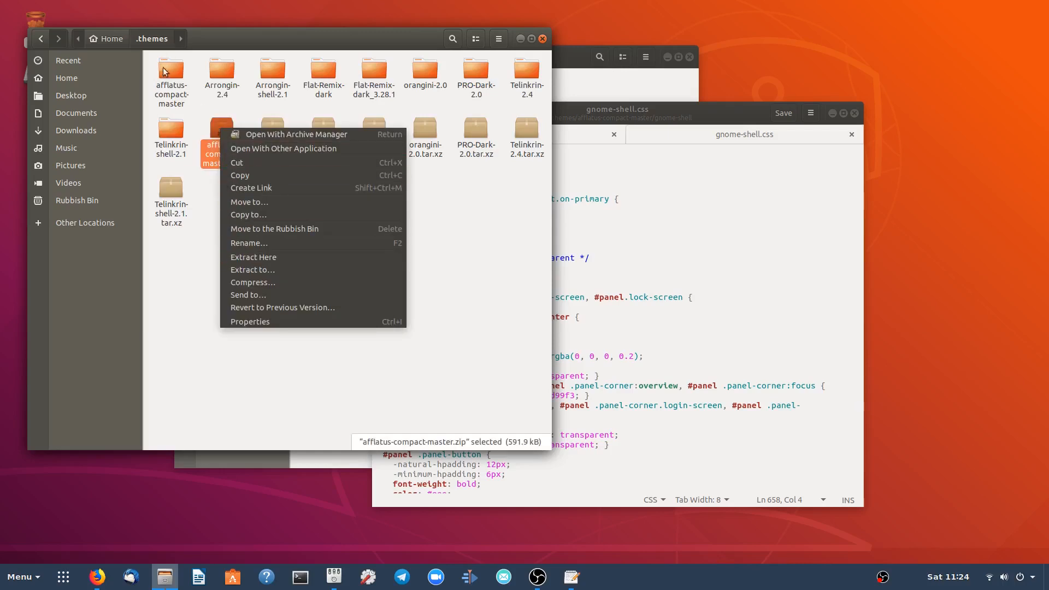
click(468, 252)
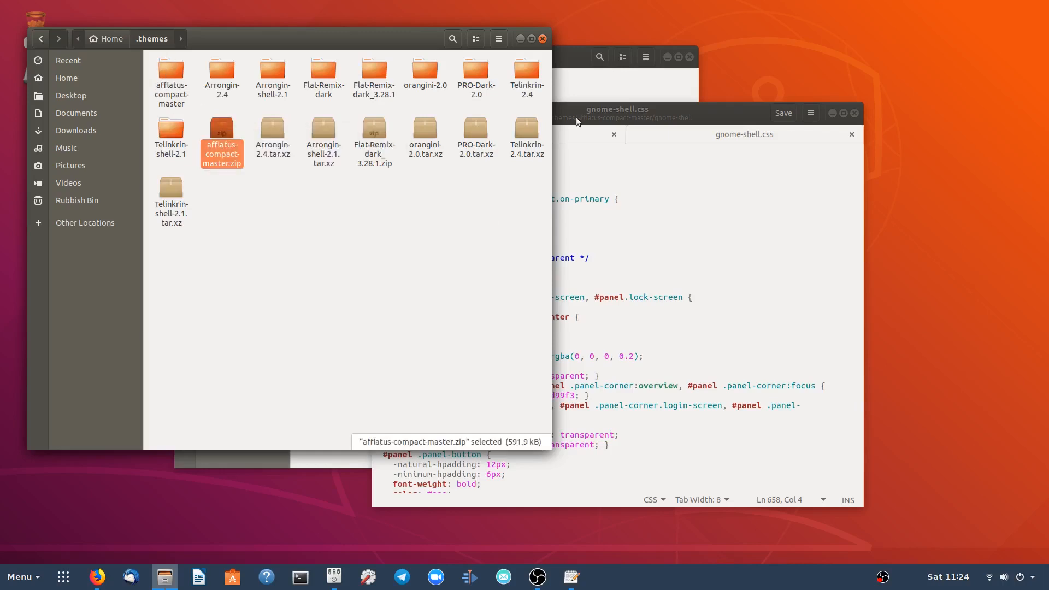
click(543, 39)
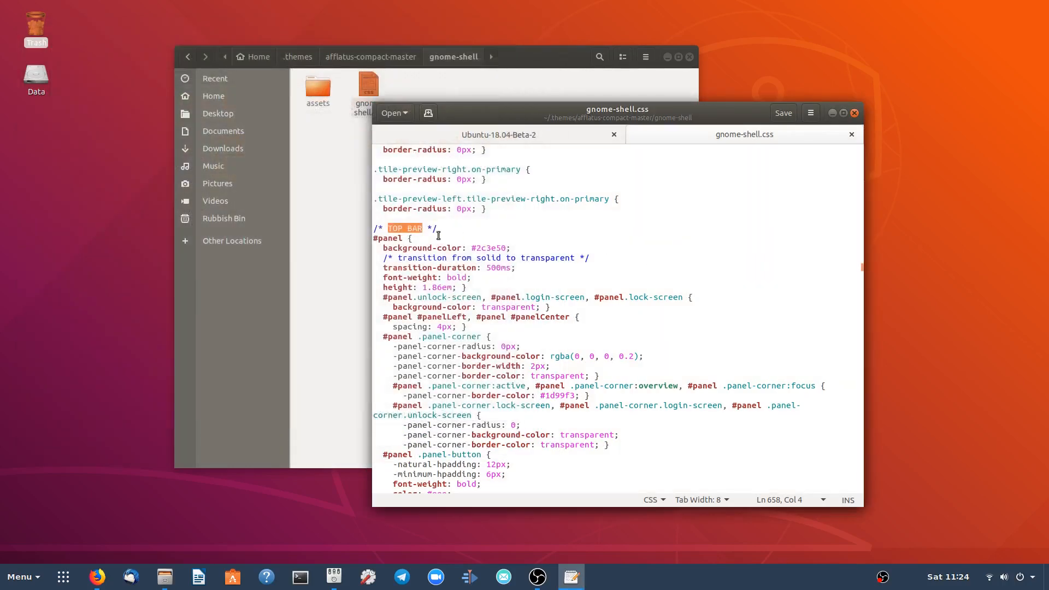
Set the #panel background-color to transparent in gnome-shell.css, save and close the file, and minimize the Files window.
drag(474, 248, 502, 248)
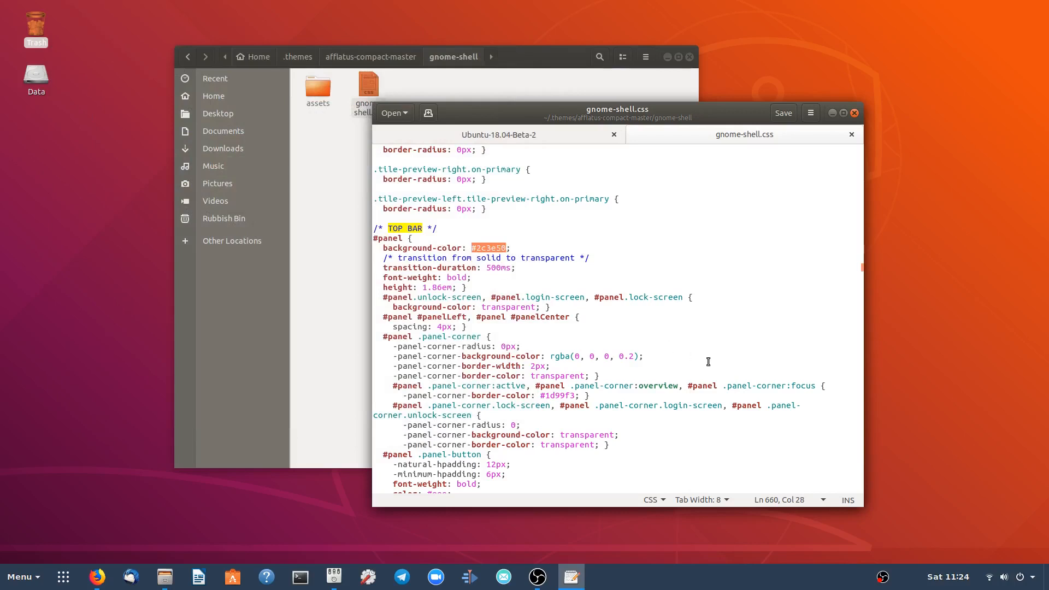
text(transparent)
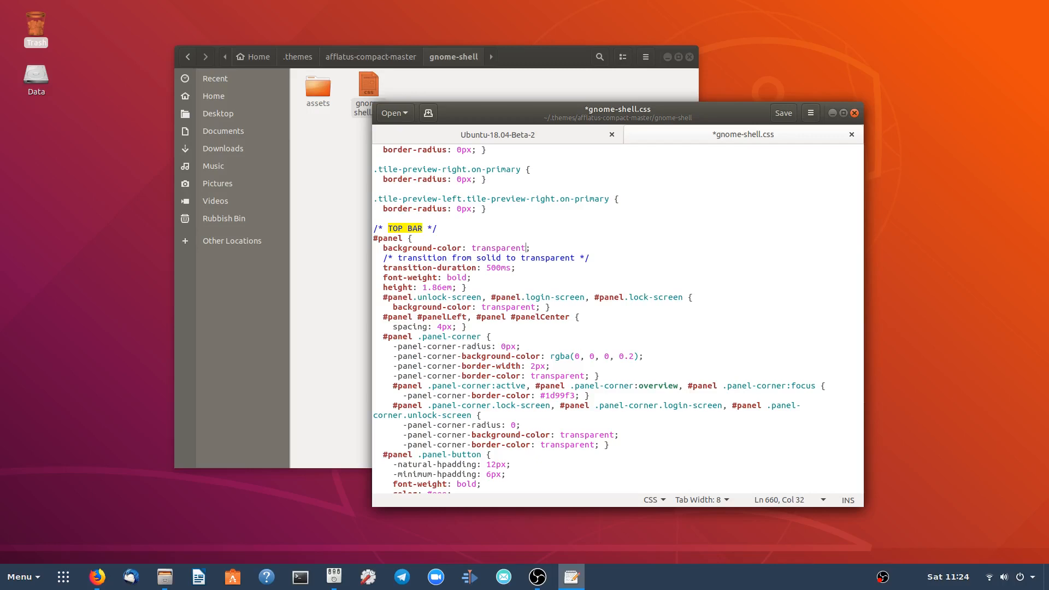
click(781, 113)
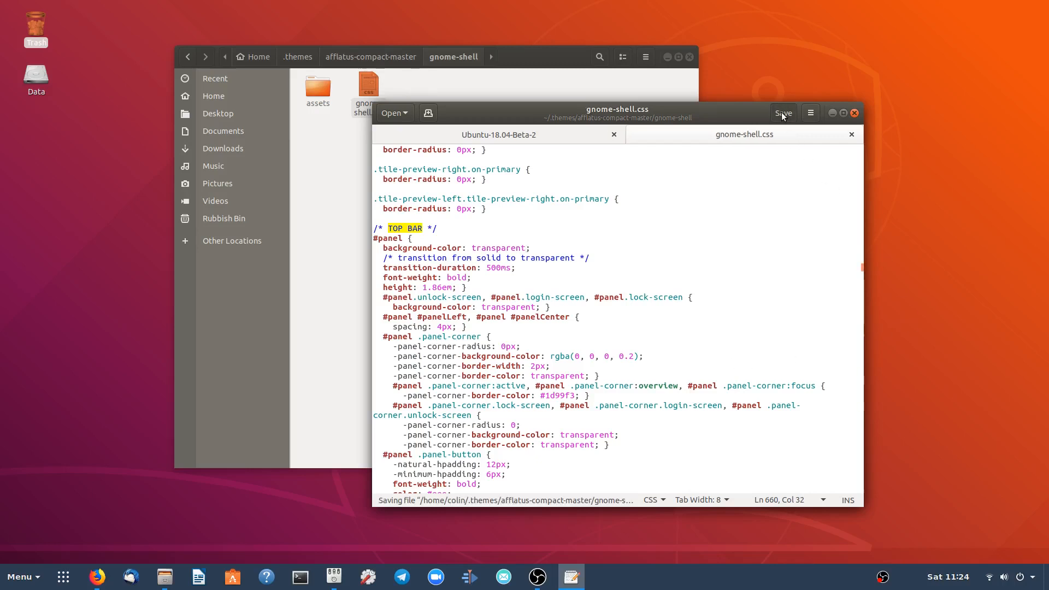
click(855, 113)
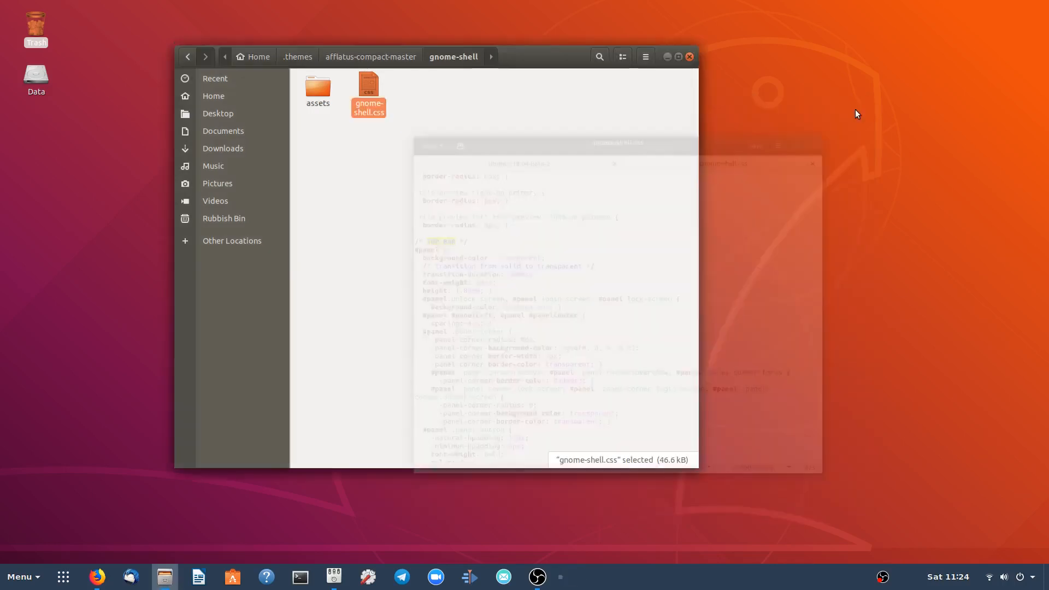
click(666, 57)
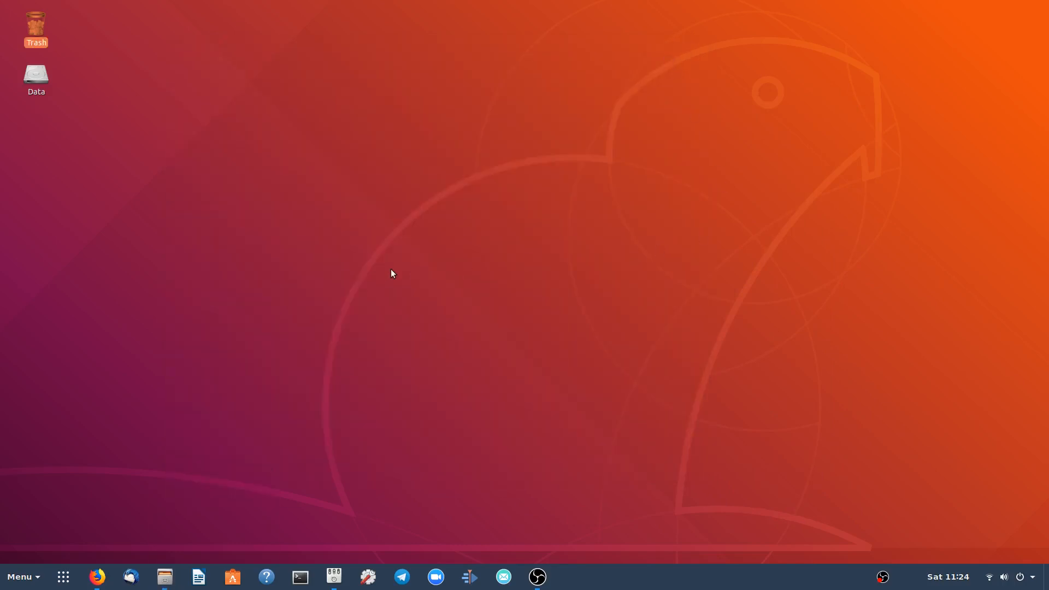
Restart GNOME Shell by running the command r in the Enter a Command dialog.
key(alt+F2)
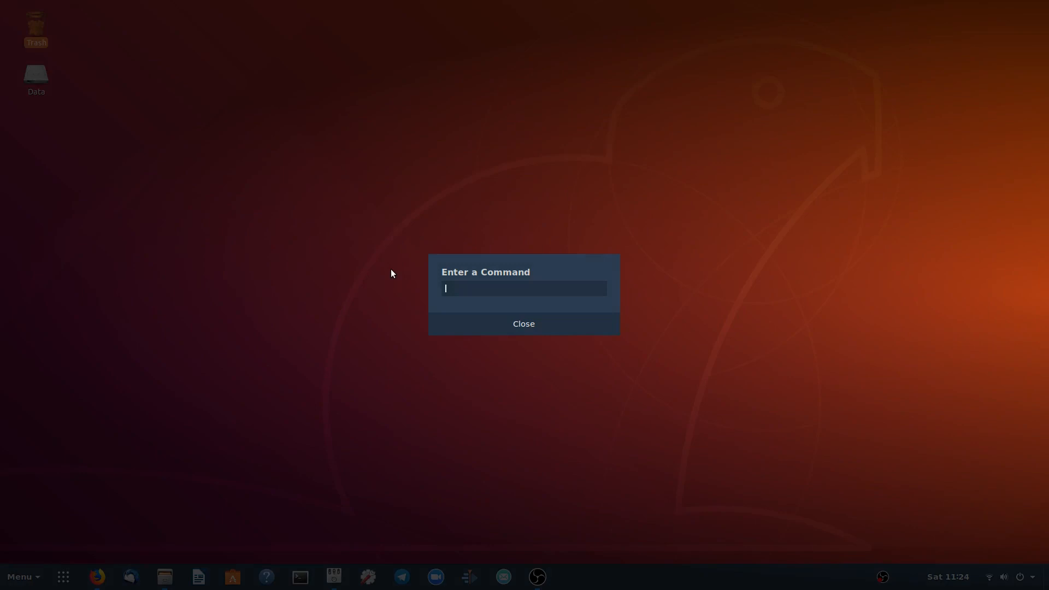
text(r)
key(Return)
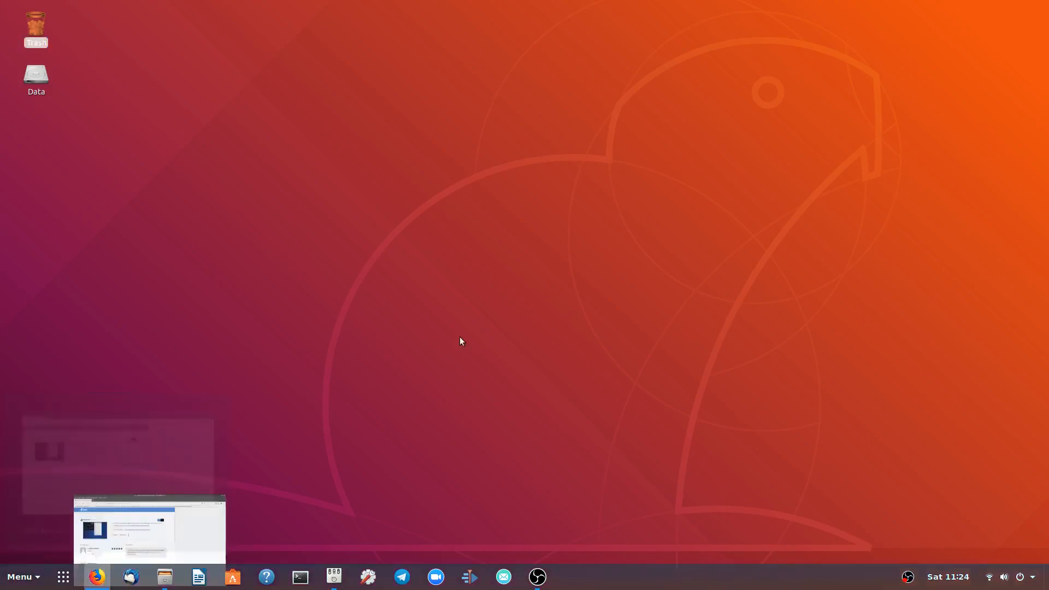
Check the panel's transparency with Firefox maximized and with the Tweaks window open, minimizing each window again.
click(98, 577)
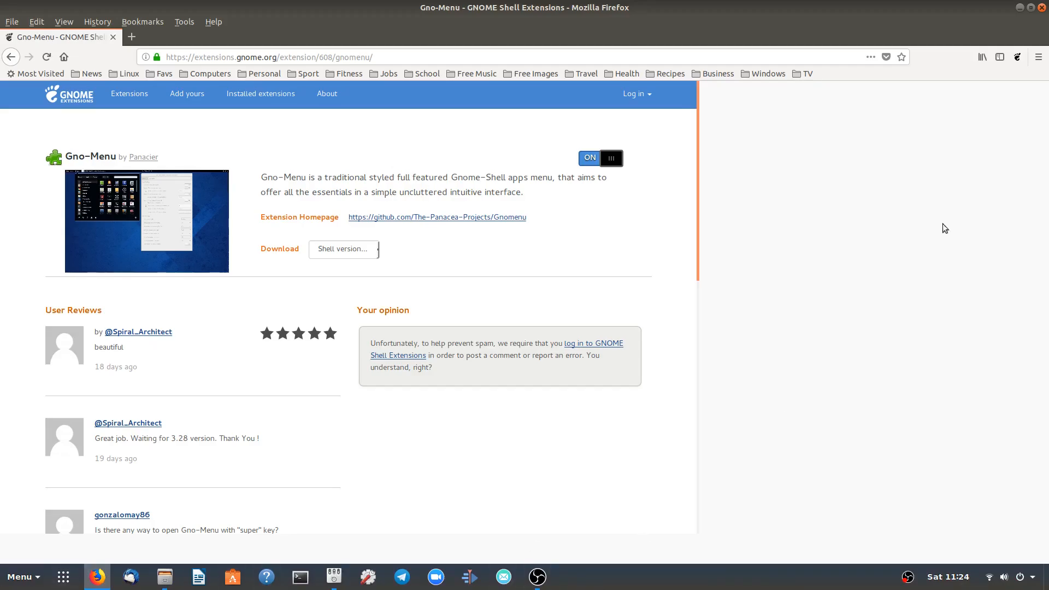
click(1020, 8)
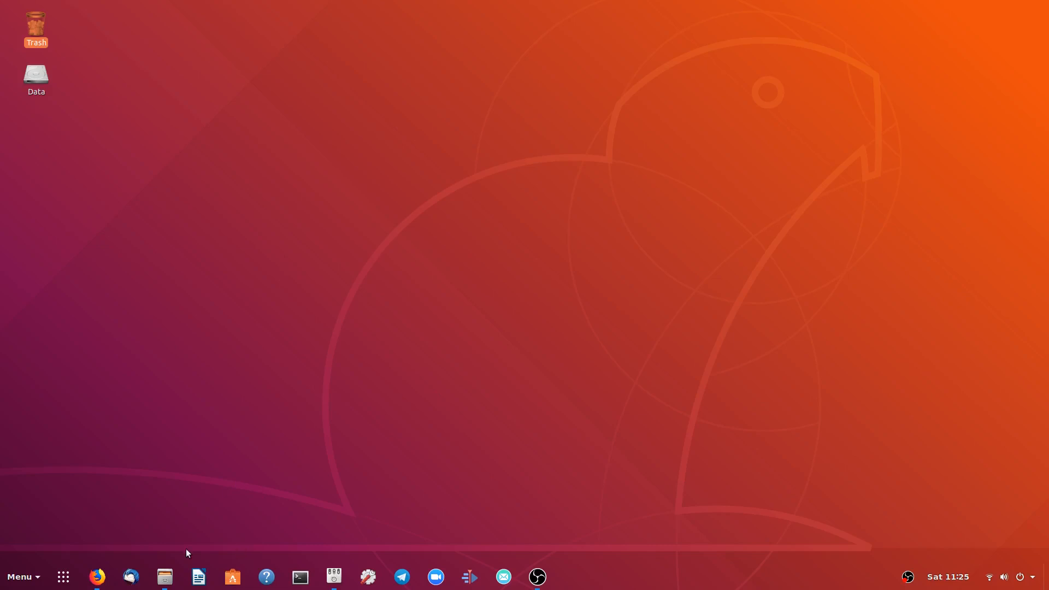
click(336, 578)
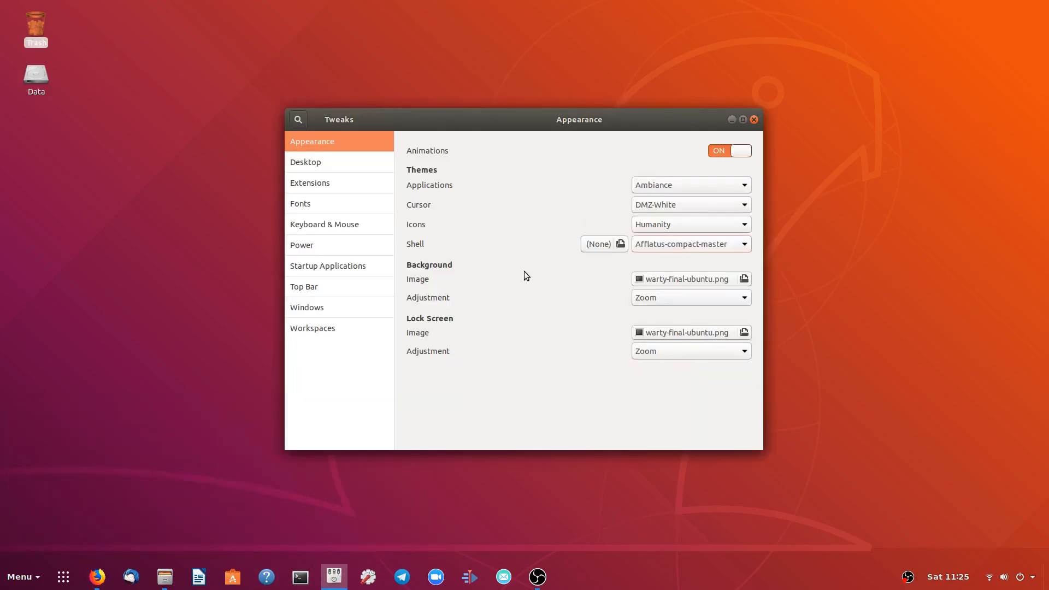
click(732, 120)
Switch to Firefox, open five new tabs beside the Gno-Menu page, and return to the first of them.
click(98, 577)
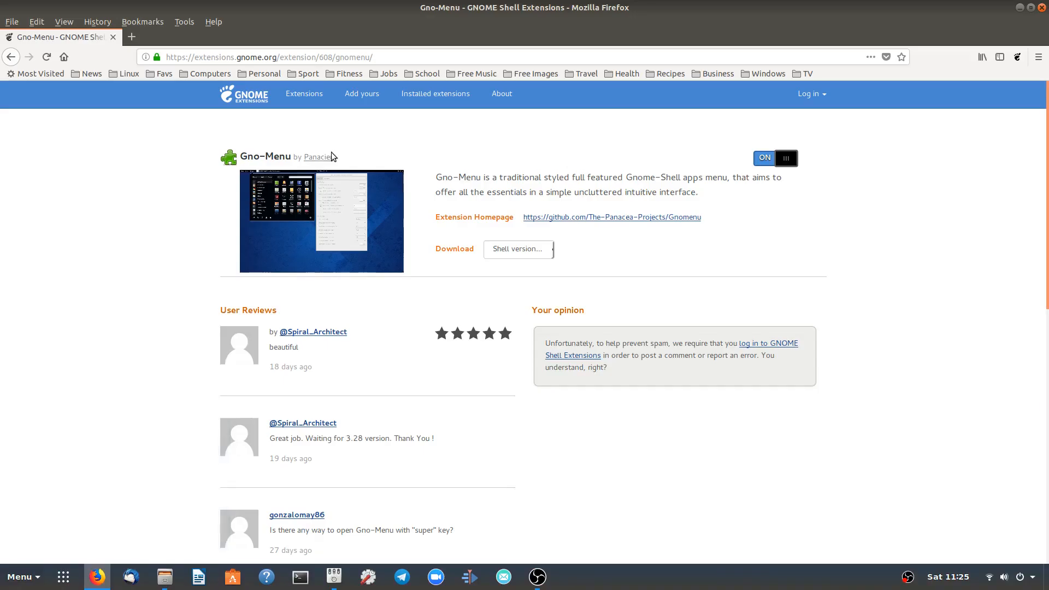
click(132, 38)
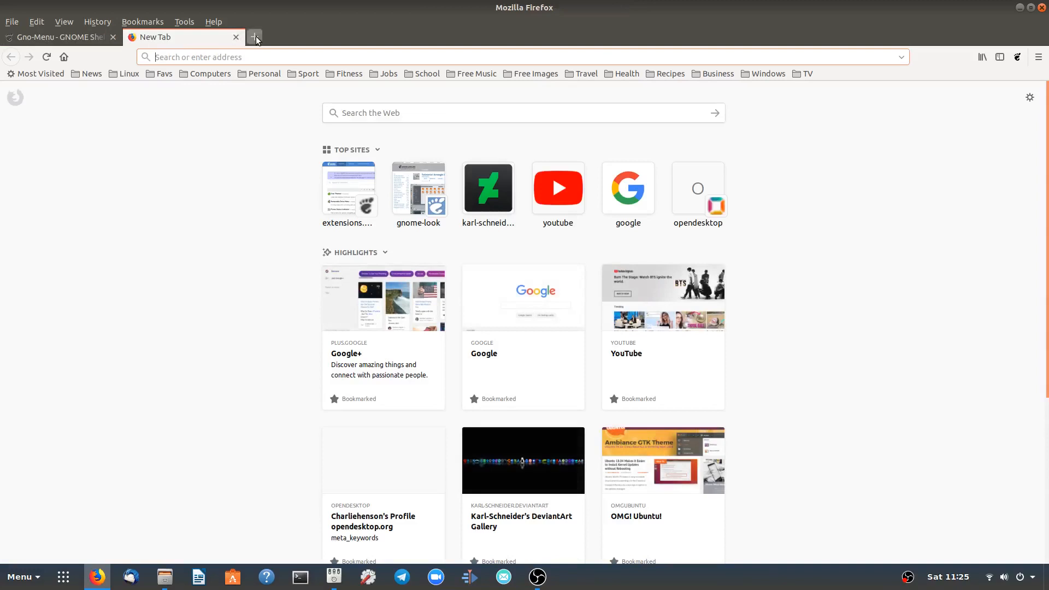
click(255, 40)
click(378, 39)
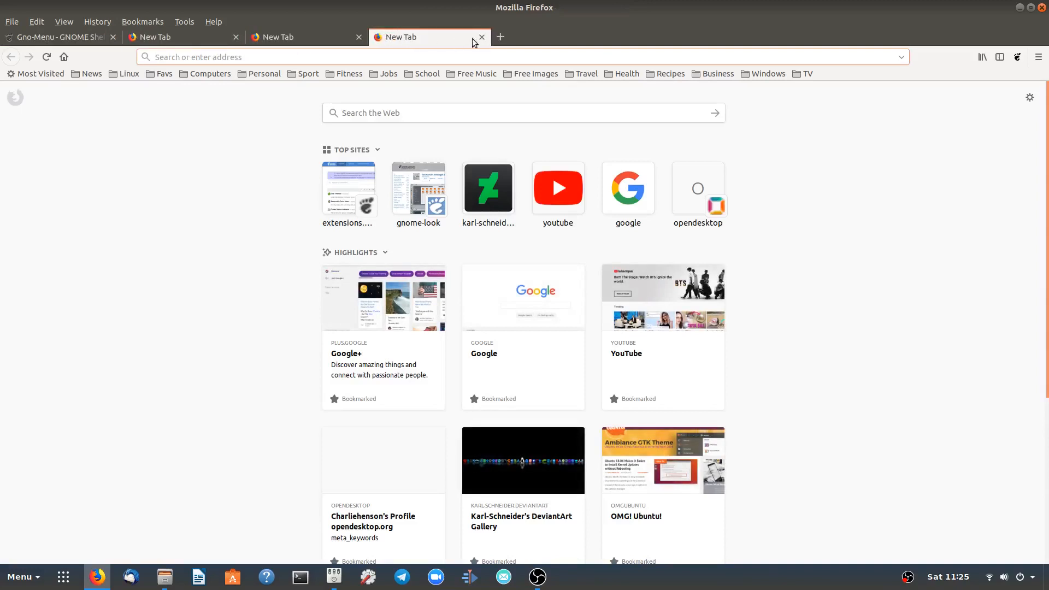
click(501, 40)
click(623, 37)
click(180, 37)
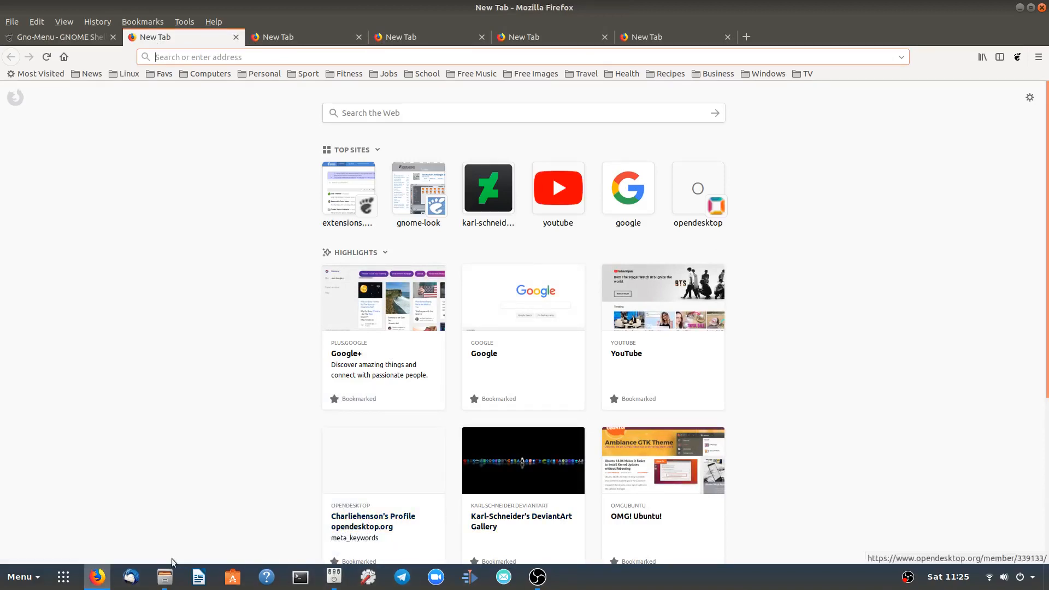
Open the Ubuntu-18.04-Beta-2 notes file from the Documents folder in Files.
click(166, 578)
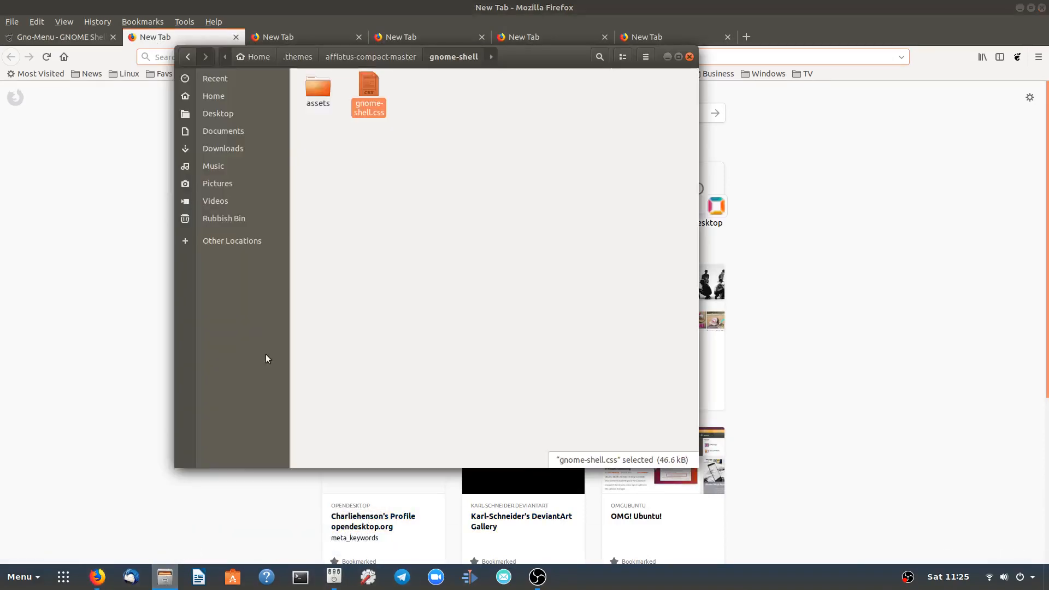
click(235, 132)
double_click(420, 85)
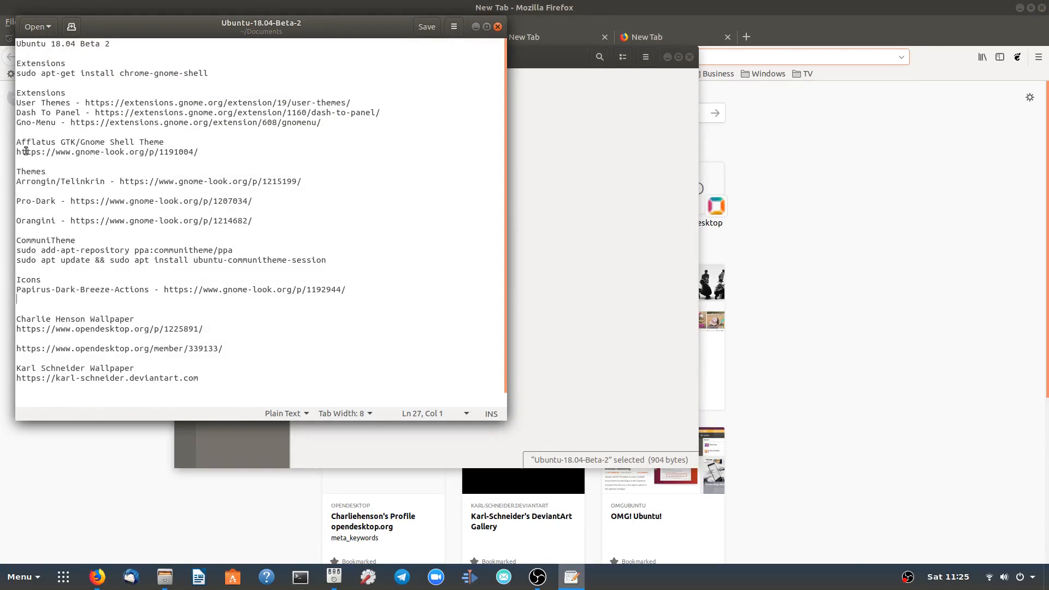
triple_click(62, 152)
right_click(63, 152)
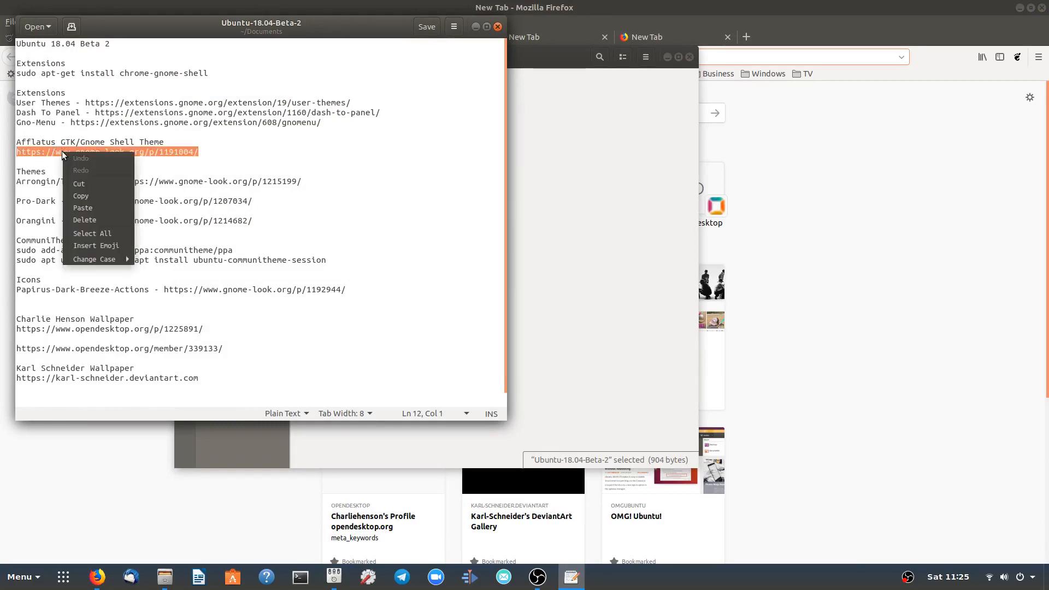
click(92, 193)
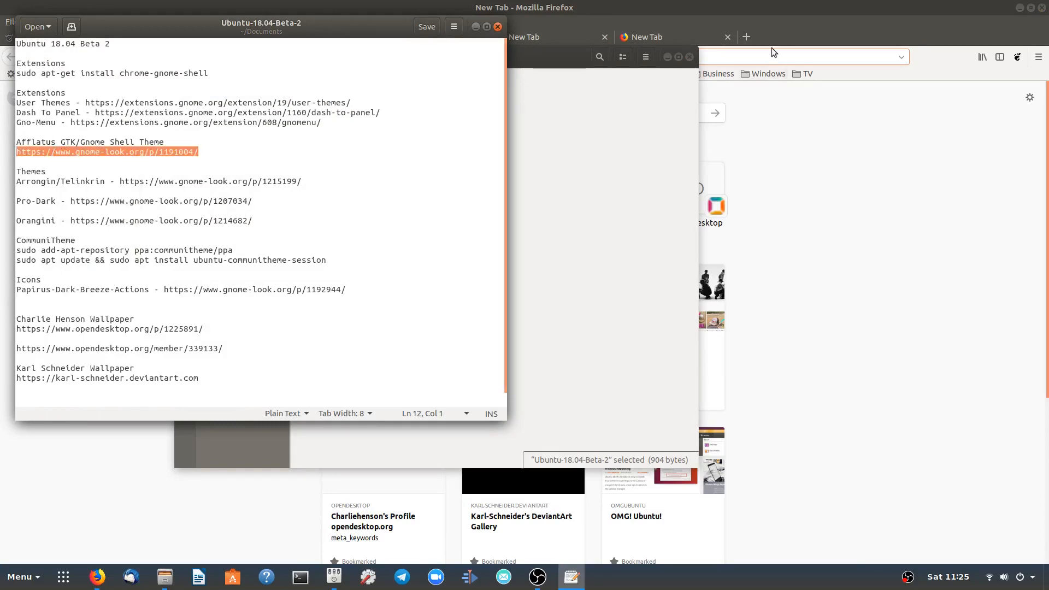
click(730, 57)
right_click(210, 57)
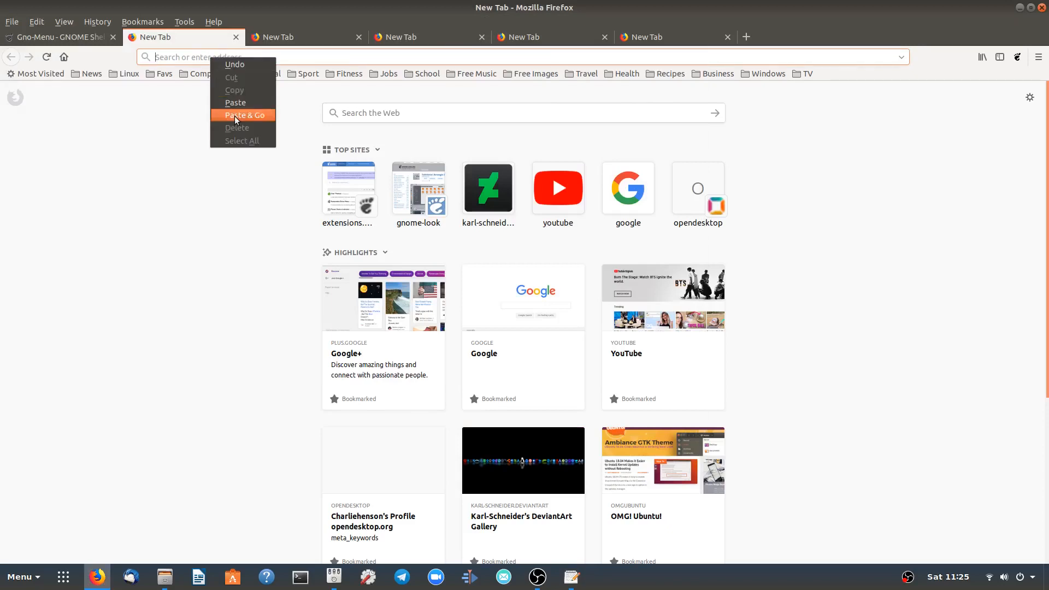
click(235, 116)
Try to load the whole Arrongin/Telinkrin line copied from the notes in the next empty Firefox tab.
click(279, 37)
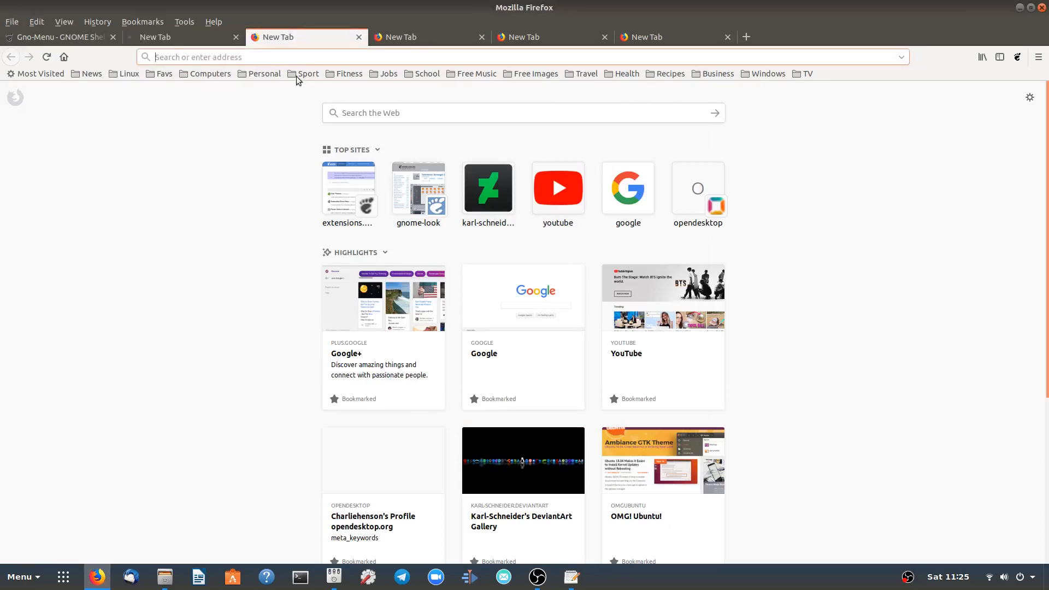
click(573, 576)
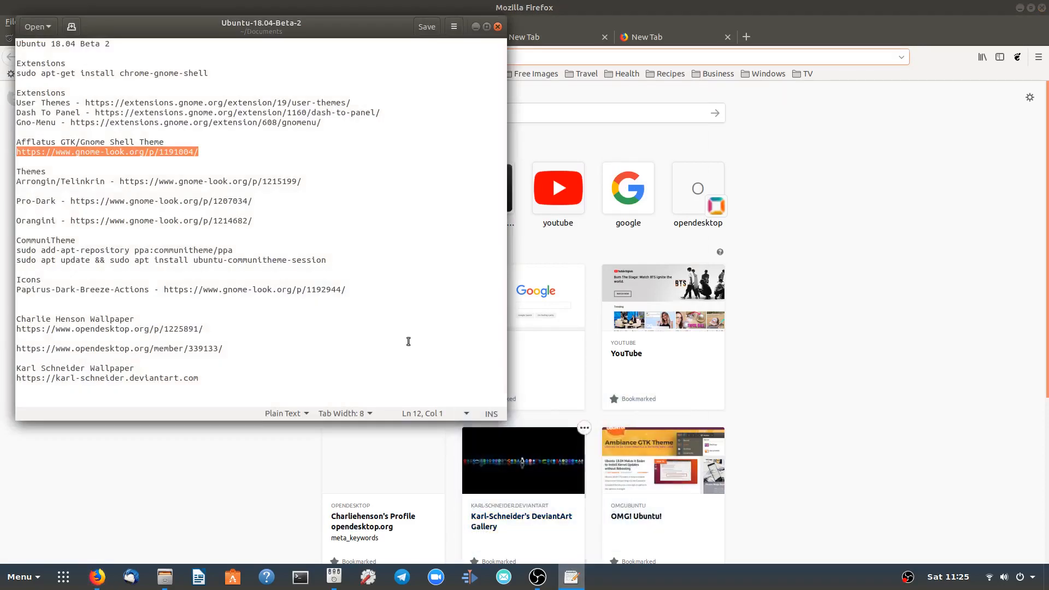
triple_click(77, 180)
right_click(77, 181)
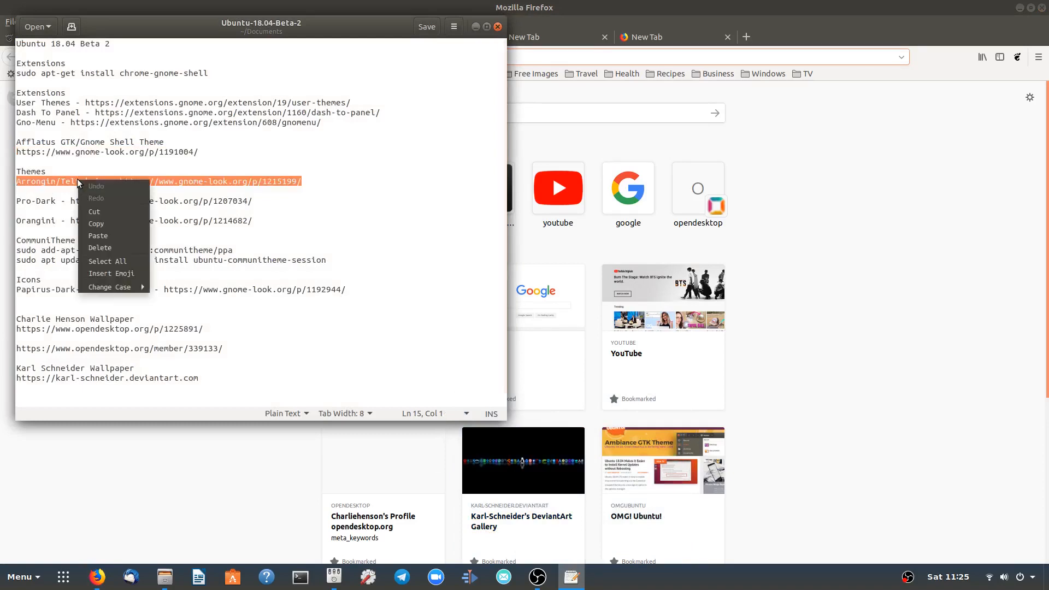
click(106, 224)
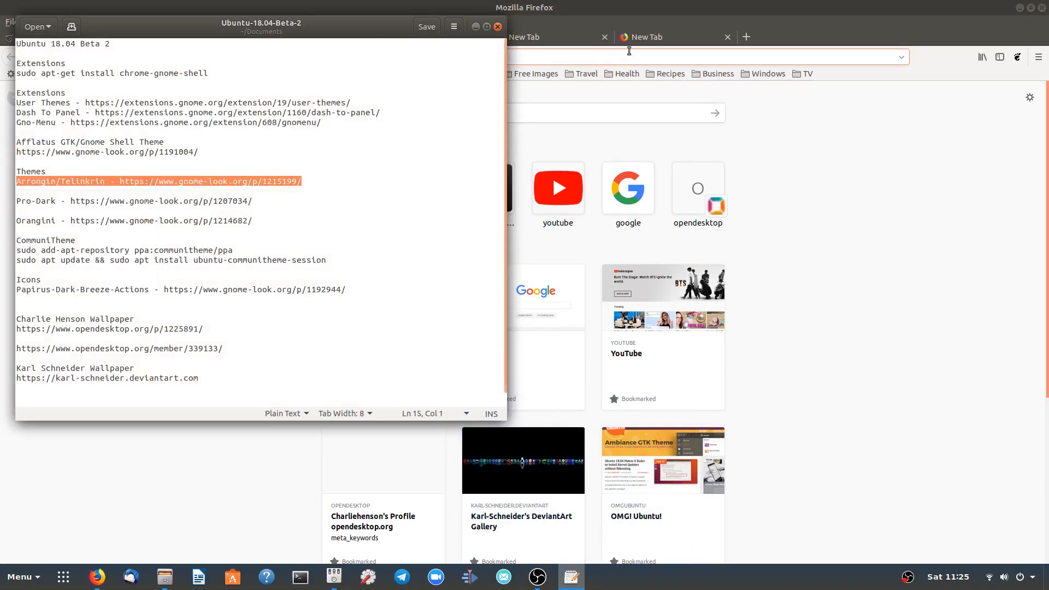
key(alt+Tab)
right_click(290, 61)
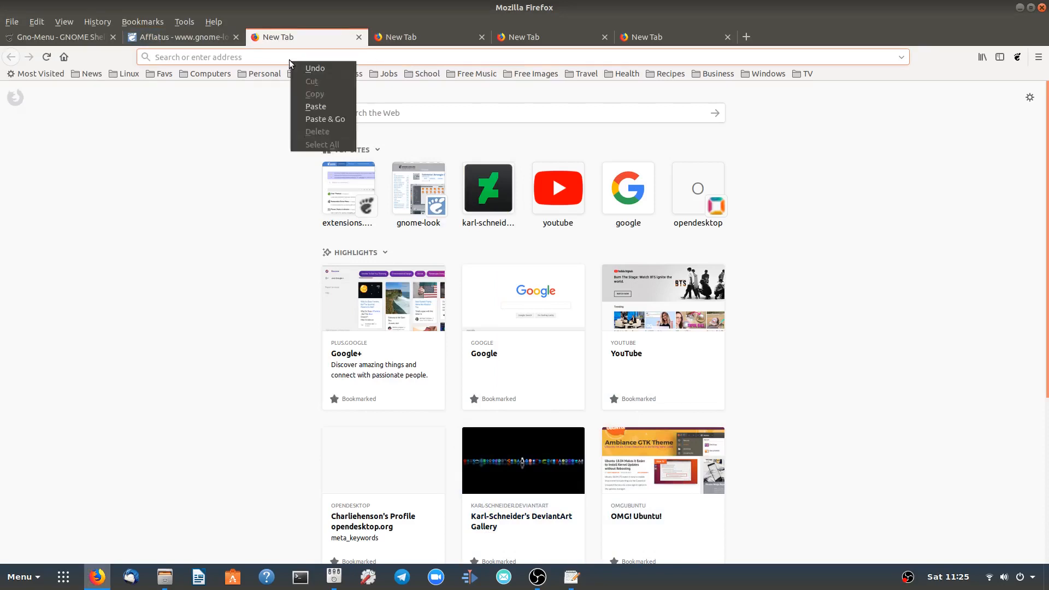
click(307, 114)
click(396, 42)
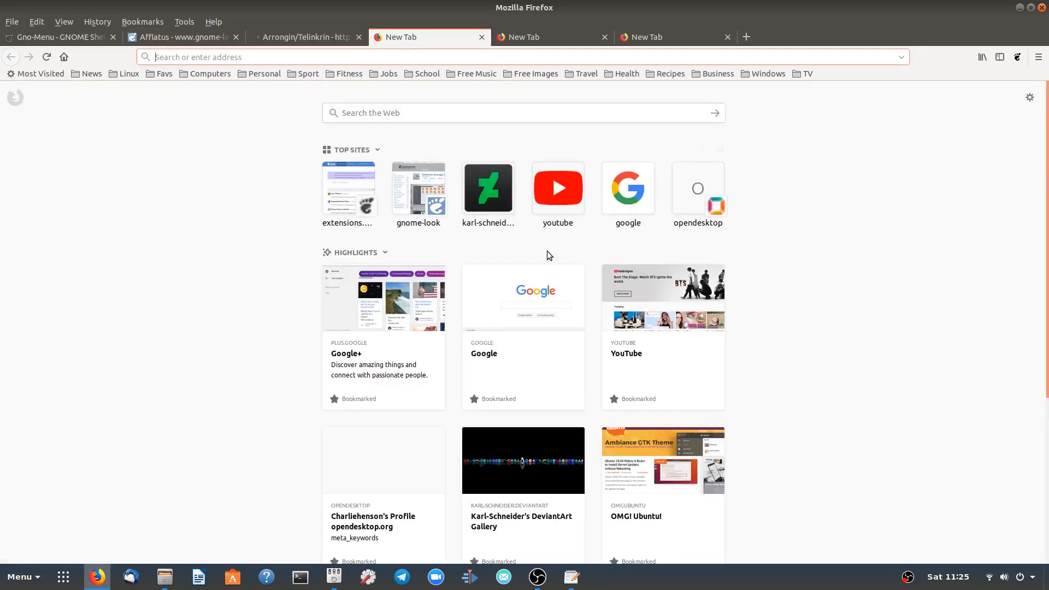
click(572, 578)
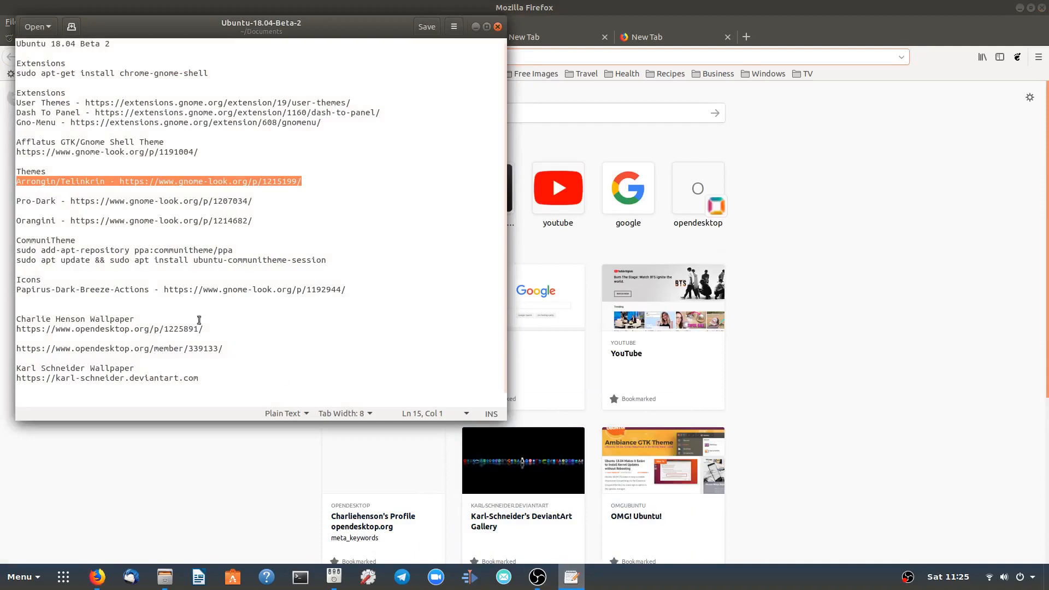
drag(70, 200, 255, 202)
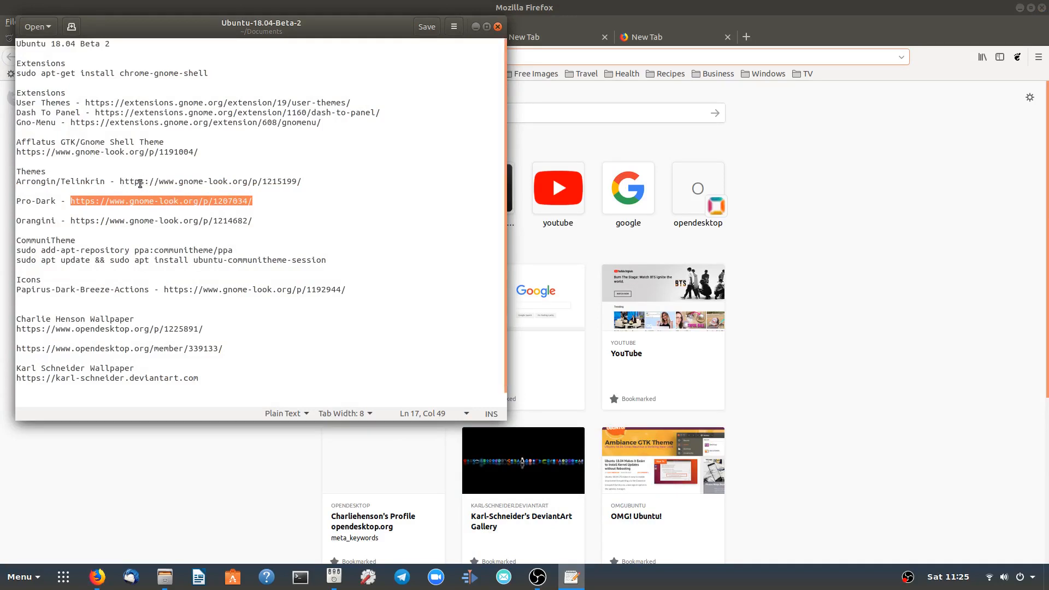
drag(122, 182, 306, 183)
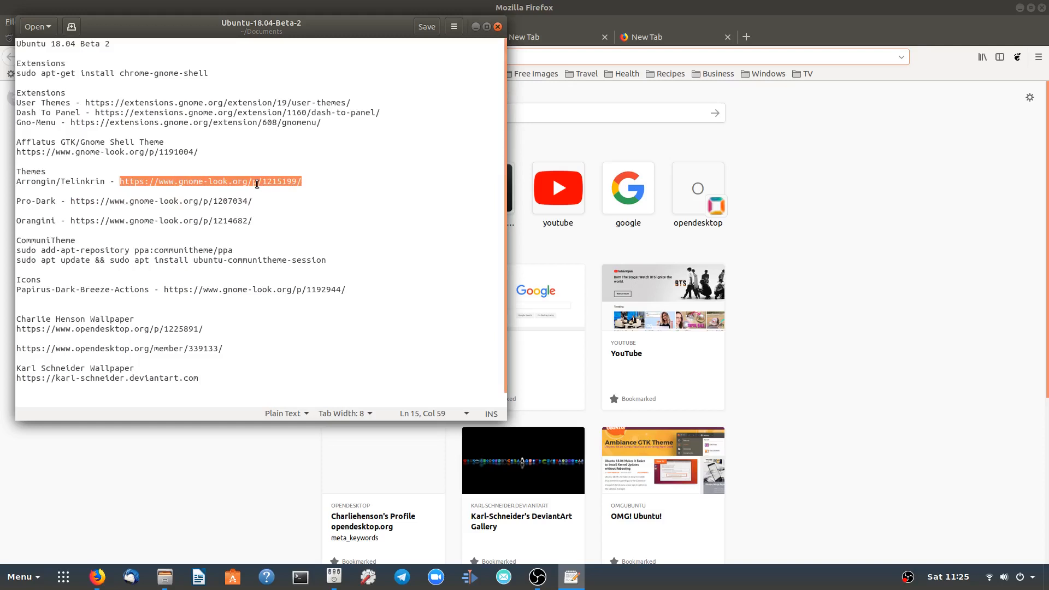
right_click(258, 185)
click(284, 227)
click(592, 57)
key(ctrl+v)
key(Return)
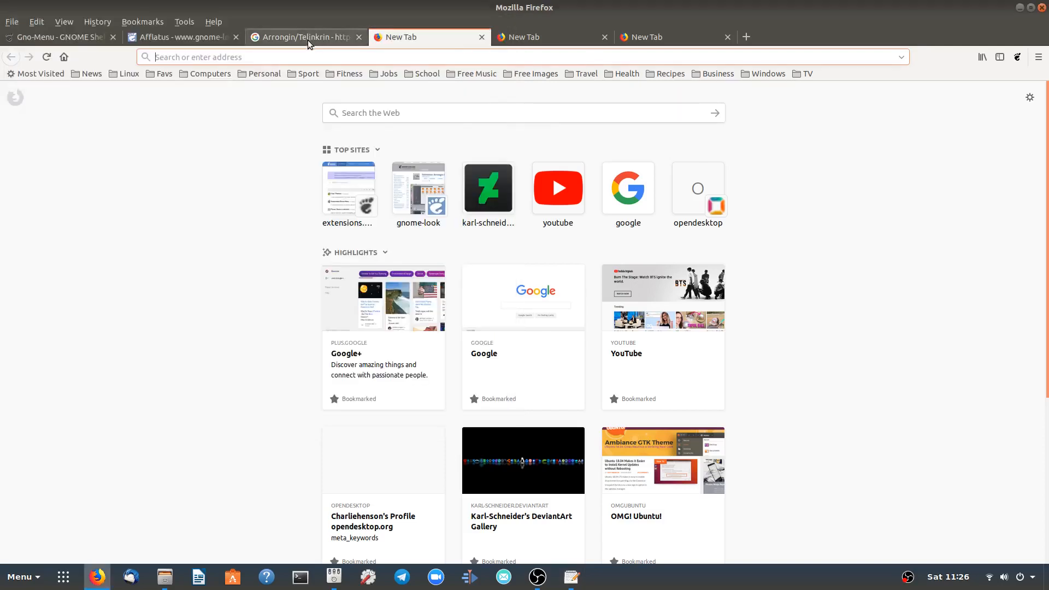
click(277, 56)
right_click(277, 57)
click(307, 112)
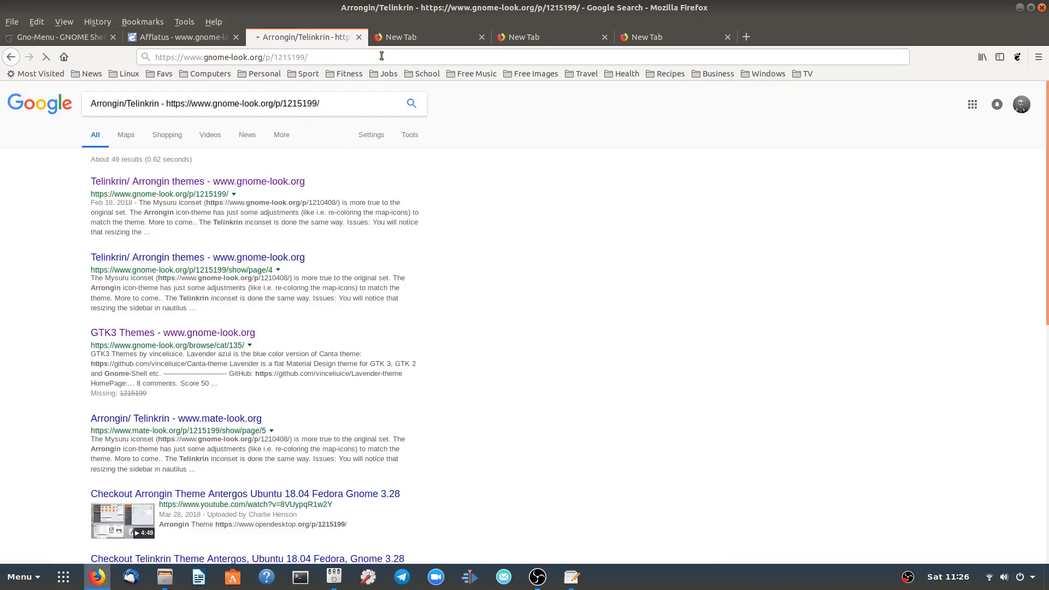
click(411, 38)
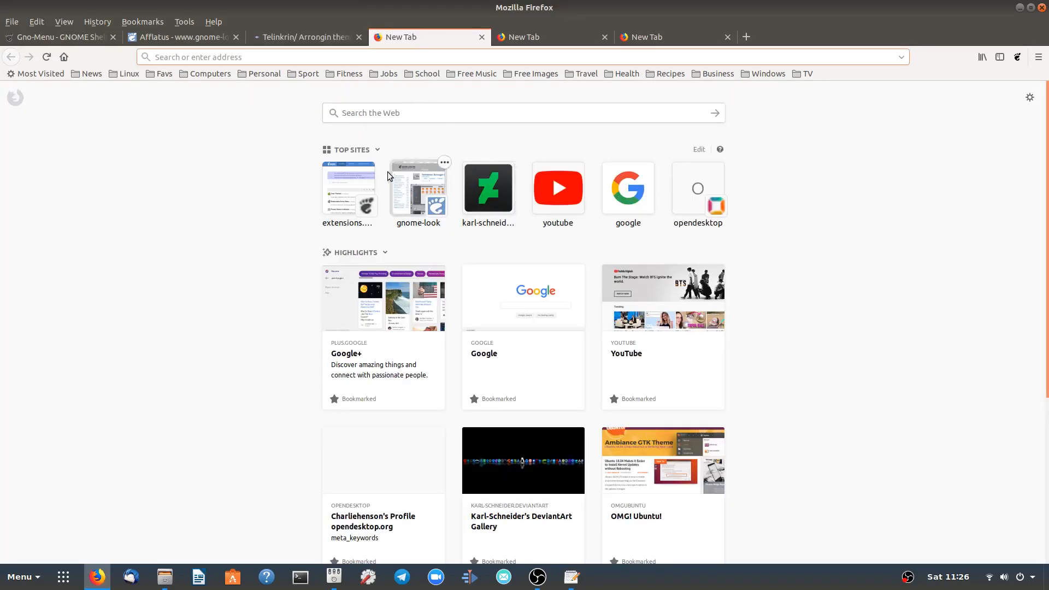
click(571, 577)
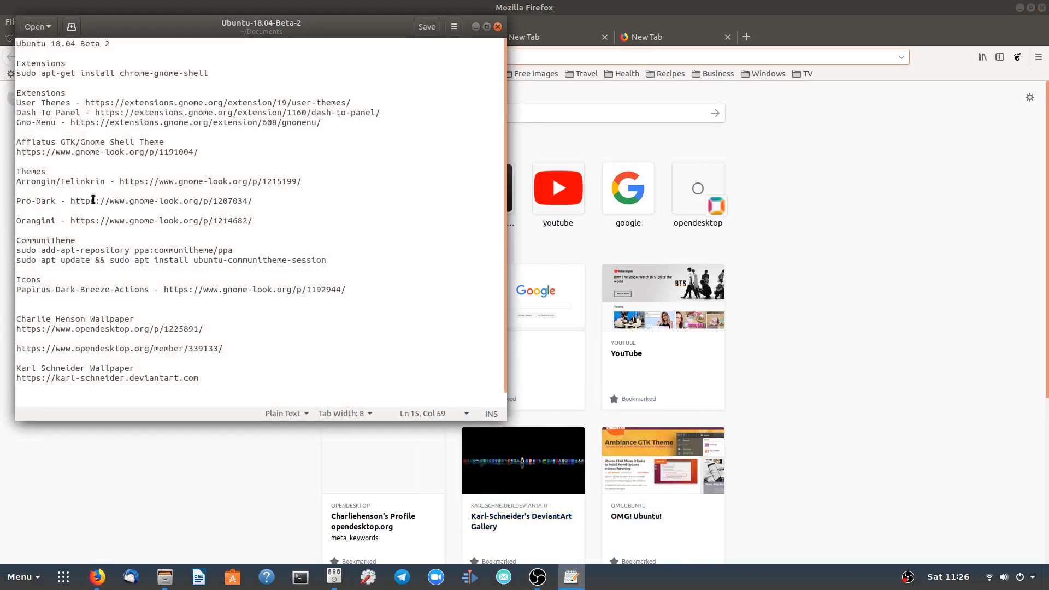
drag(72, 200, 250, 201)
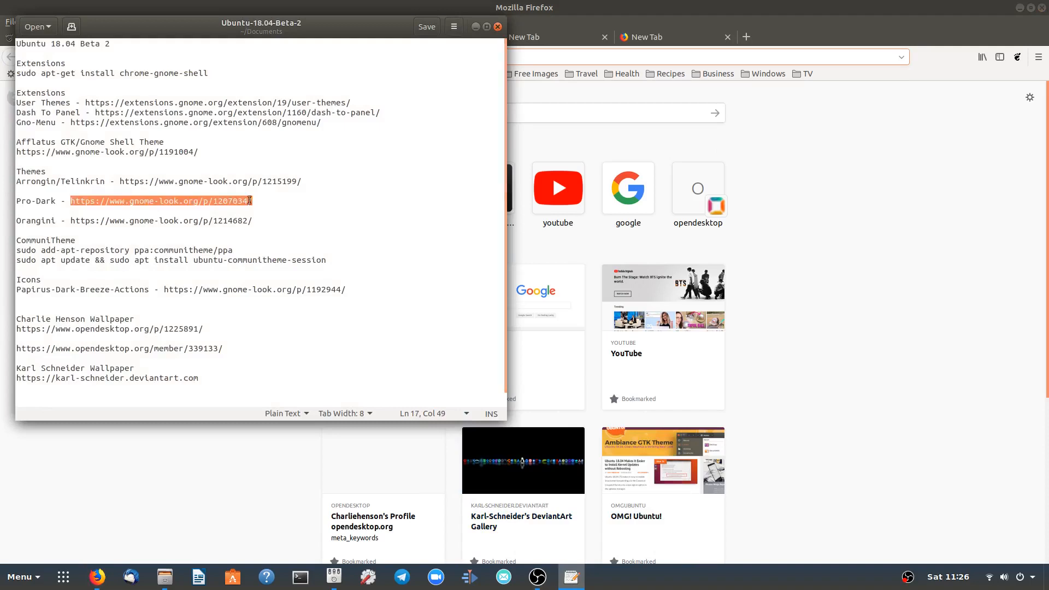
right_click(205, 202)
click(223, 242)
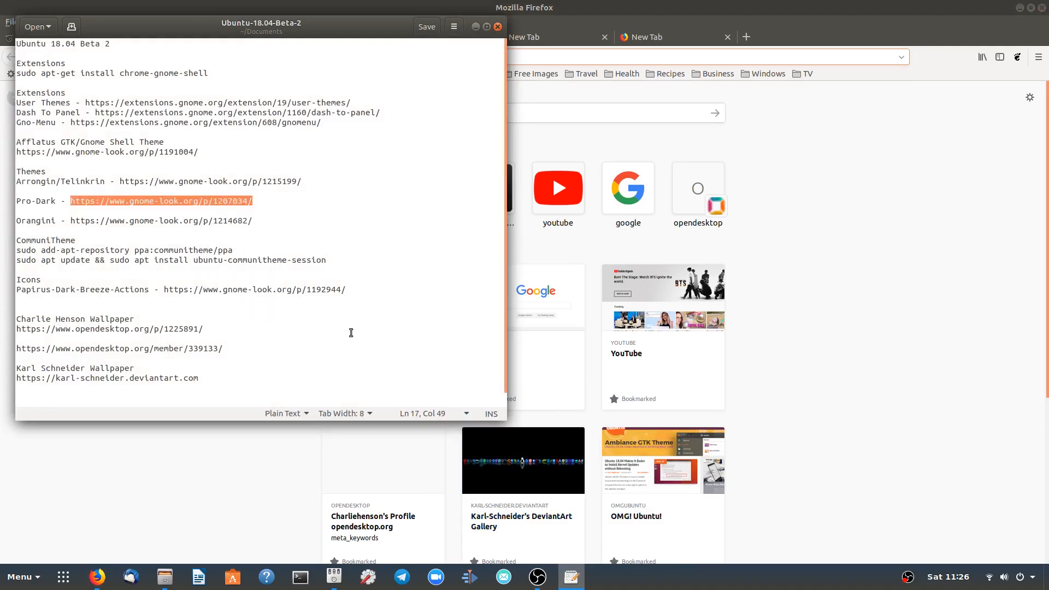
click(558, 35)
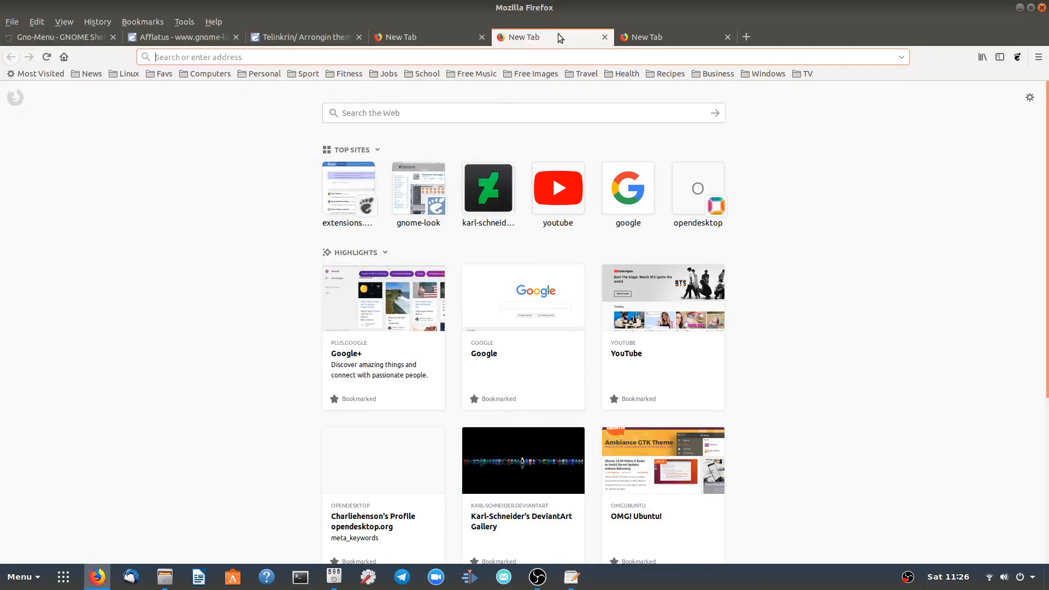
click(448, 37)
right_click(245, 57)
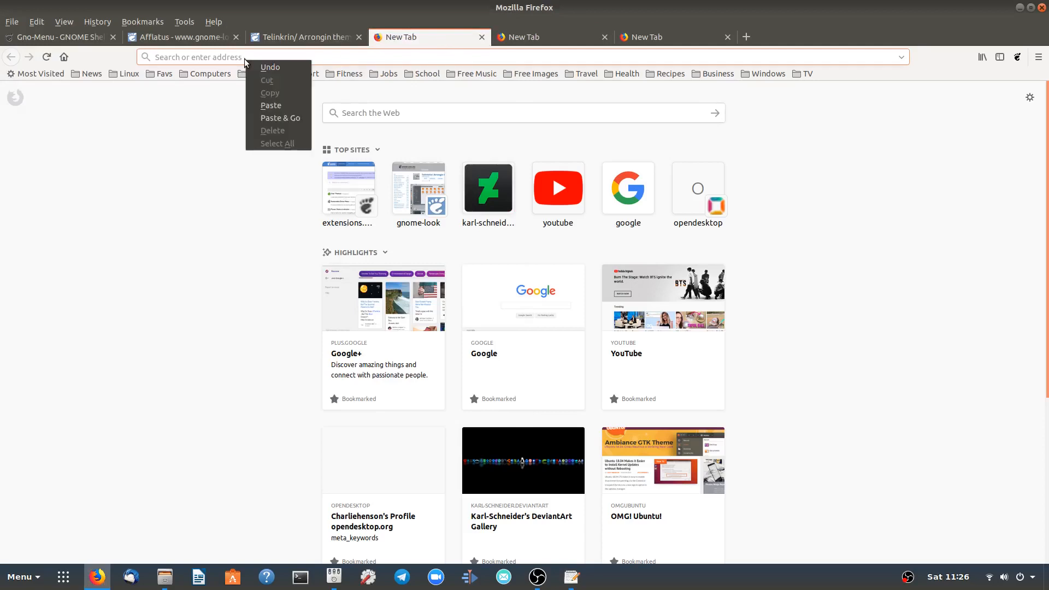
click(277, 118)
click(526, 37)
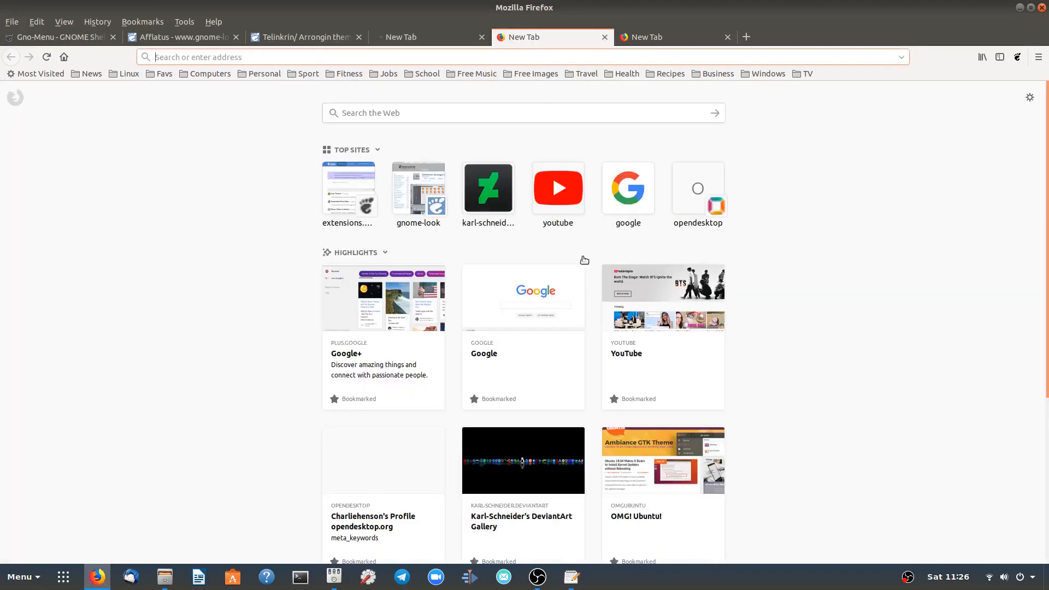
click(571, 577)
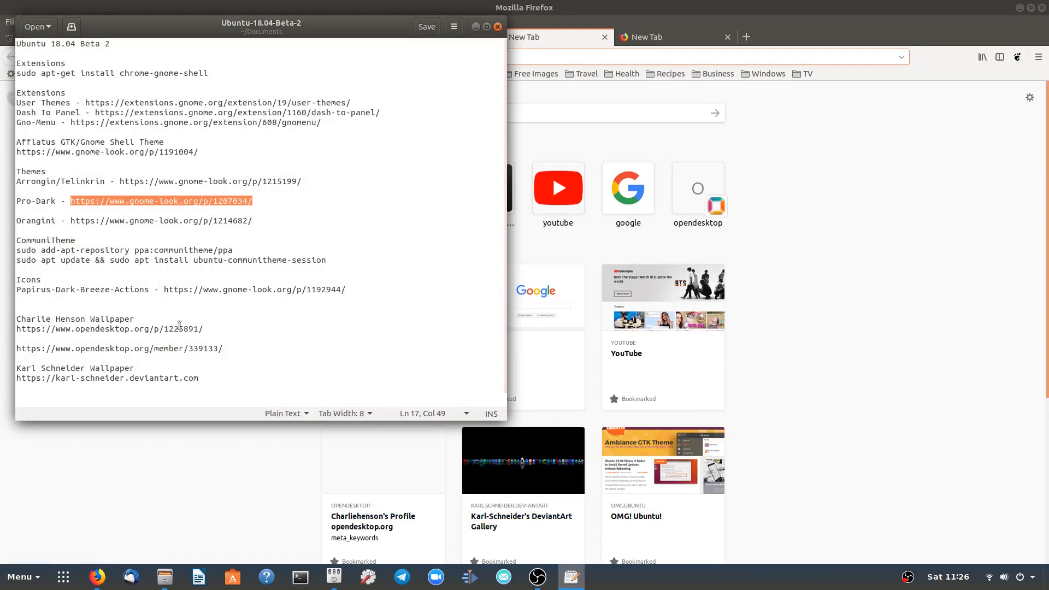
drag(72, 220, 279, 221)
right_click(213, 221)
click(233, 264)
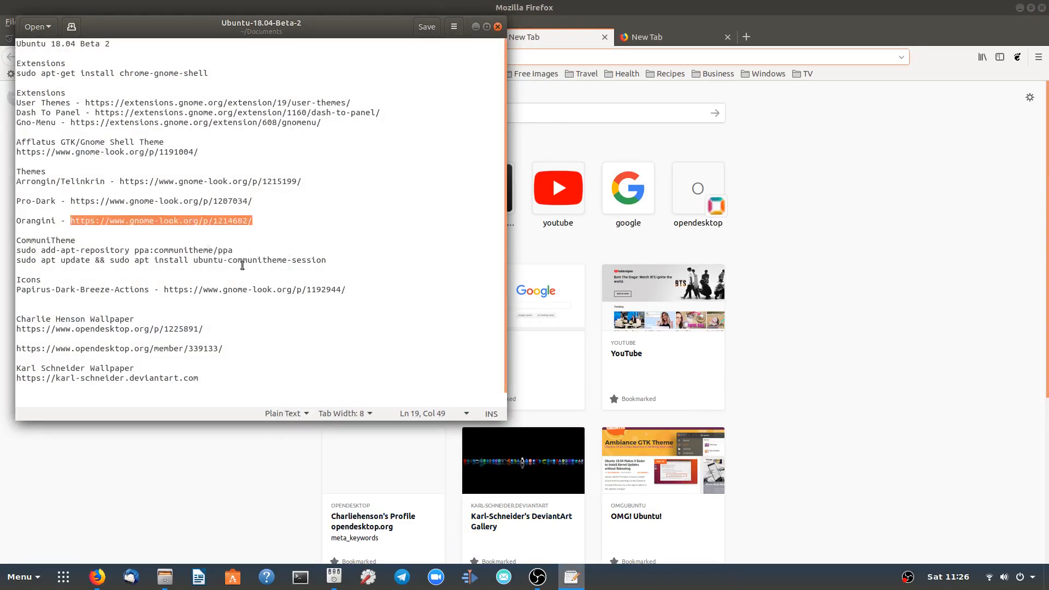
mouse_move(567, 584)
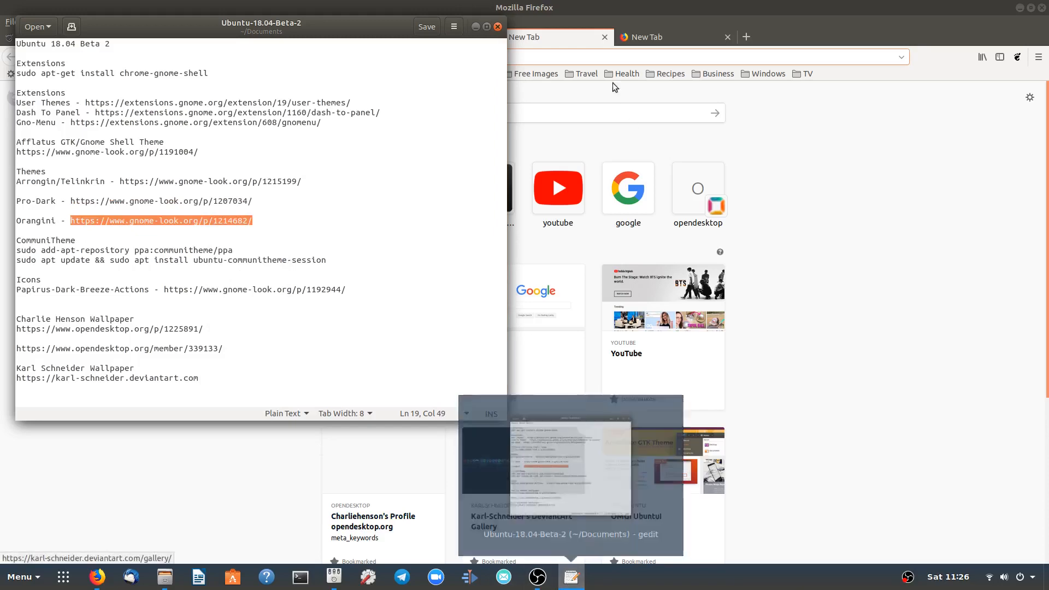
click(606, 57)
right_click(198, 55)
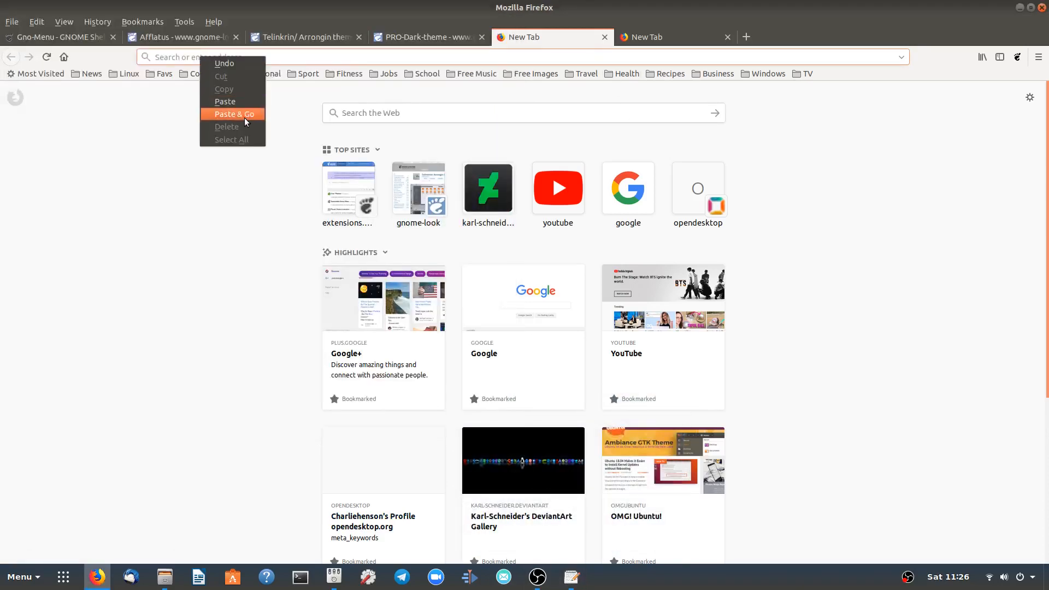
click(244, 116)
Review the Afflatus page, compare its look with the opened desktop applications menu, and view the Telinkrin/Arrongin themes page.
click(185, 37)
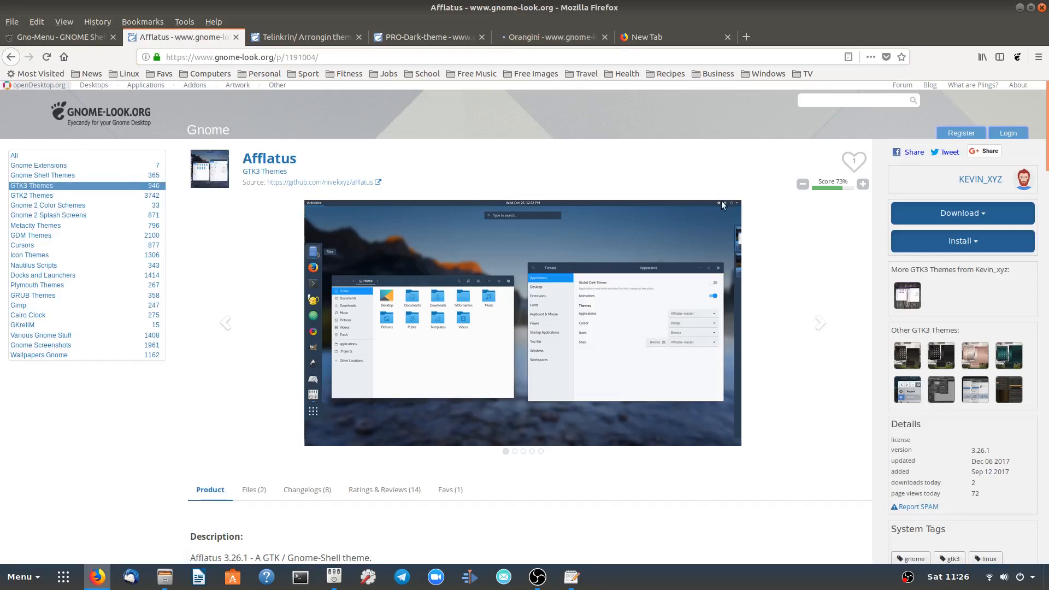
click(15, 583)
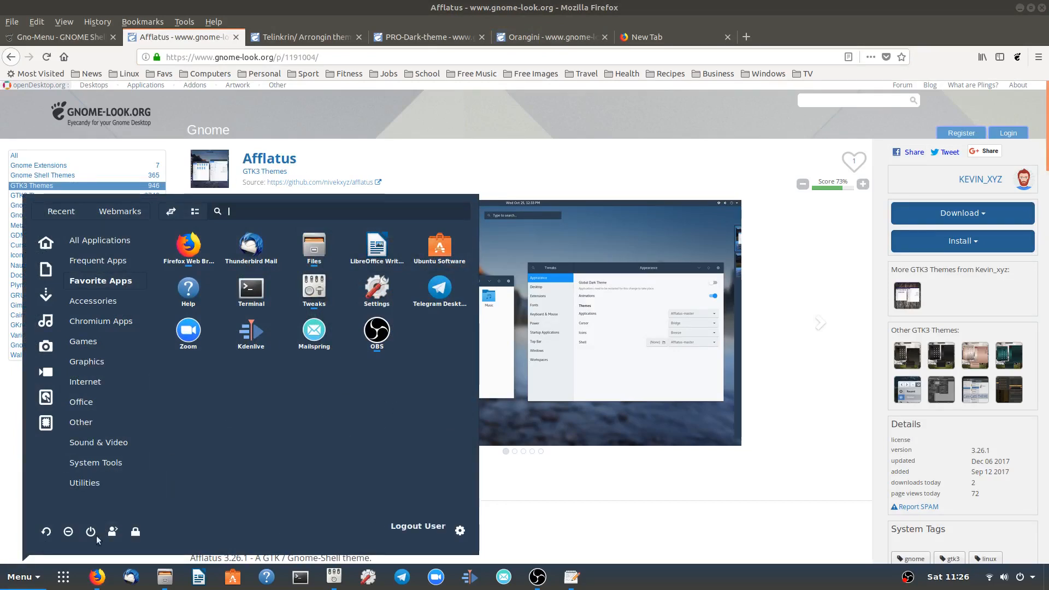
click(4, 581)
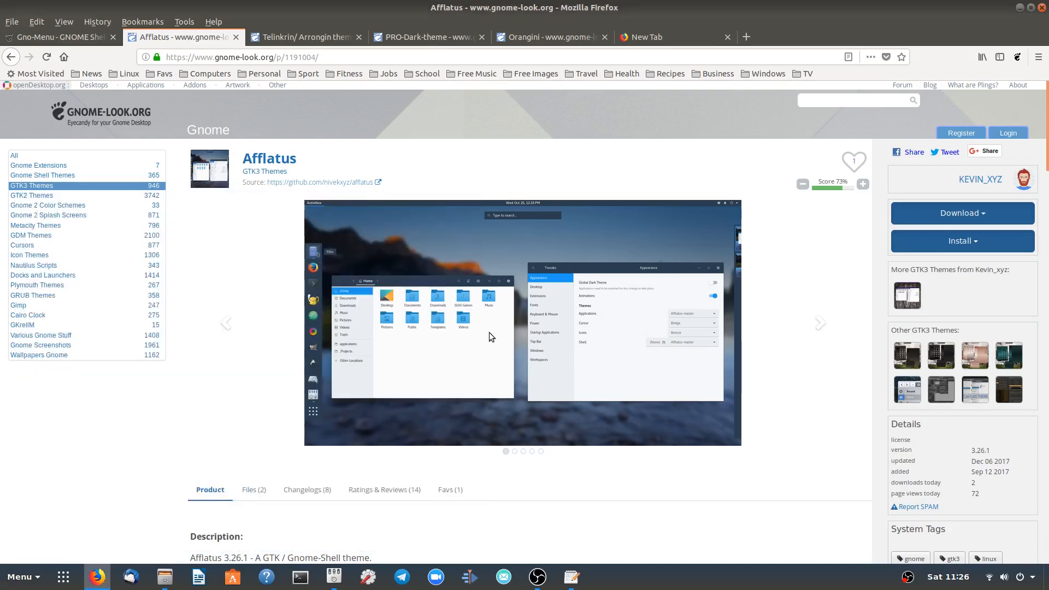
click(279, 39)
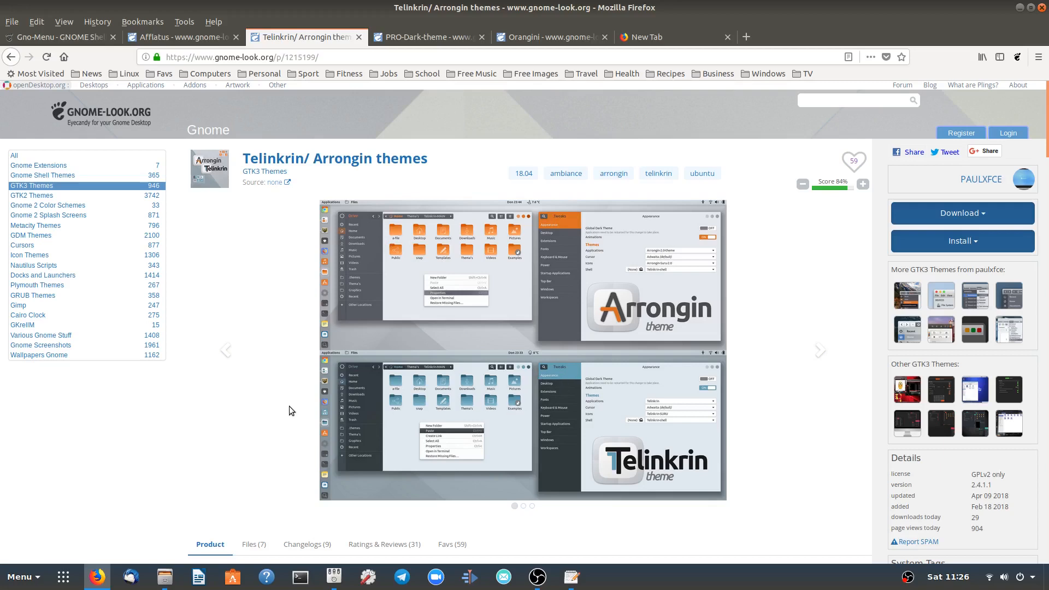
View the PRO-Dark-theme and Orangini pages, and minimize Firefox and the notes to return to the desktop.
click(433, 40)
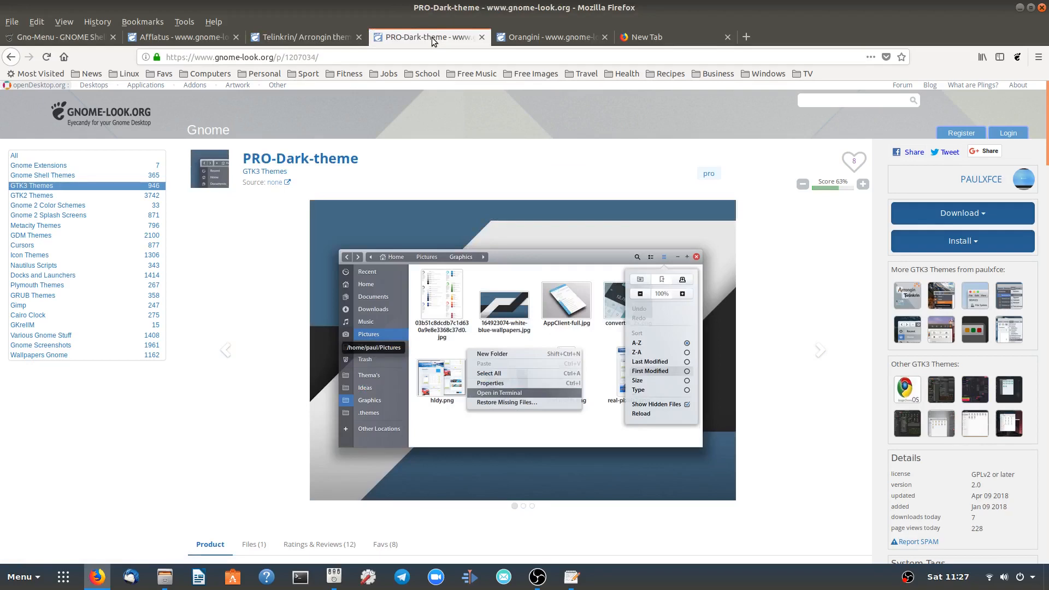
click(552, 39)
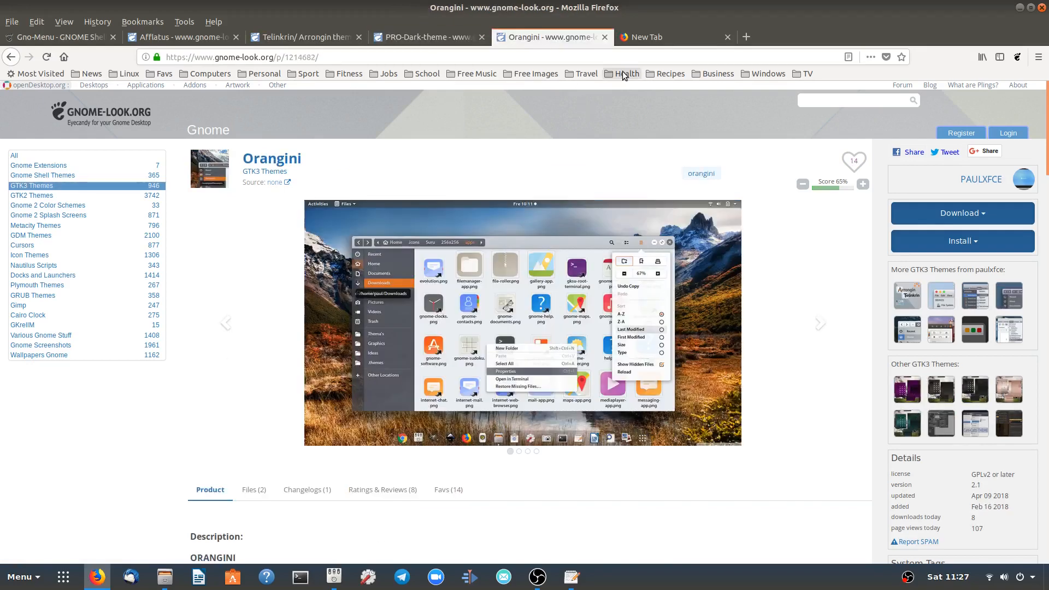
click(1020, 7)
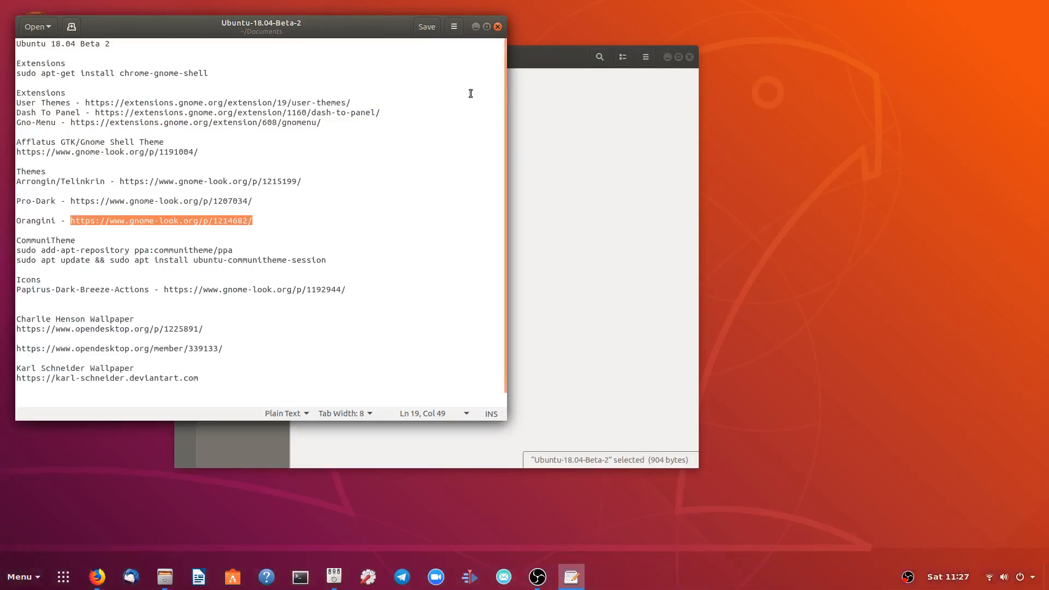
click(475, 26)
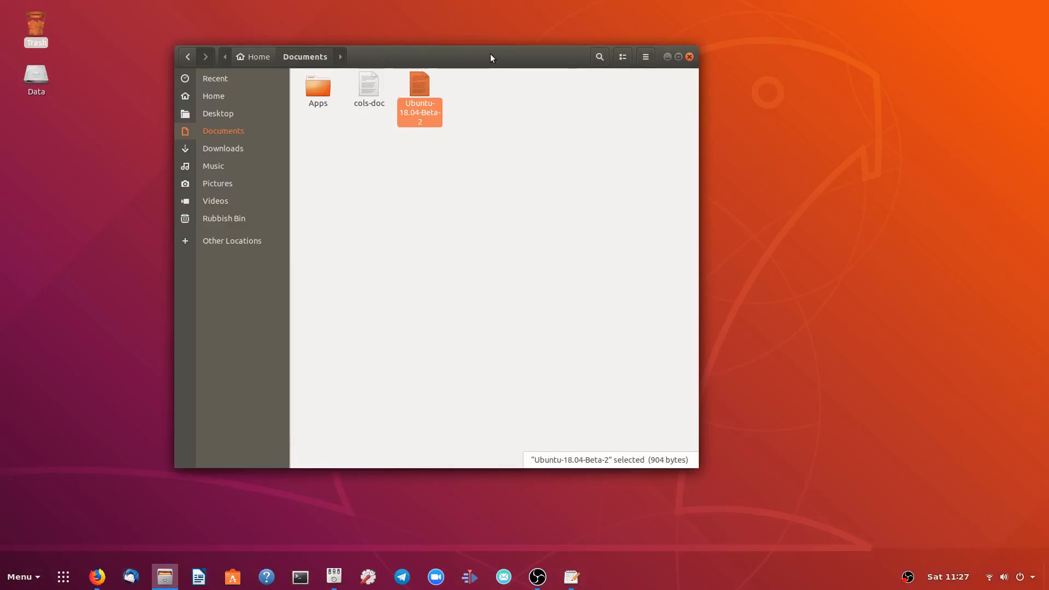
Move the Files window aside, open the Home folder and turn off the display of hidden files.
drag(452, 58, 272, 67)
click(34, 103)
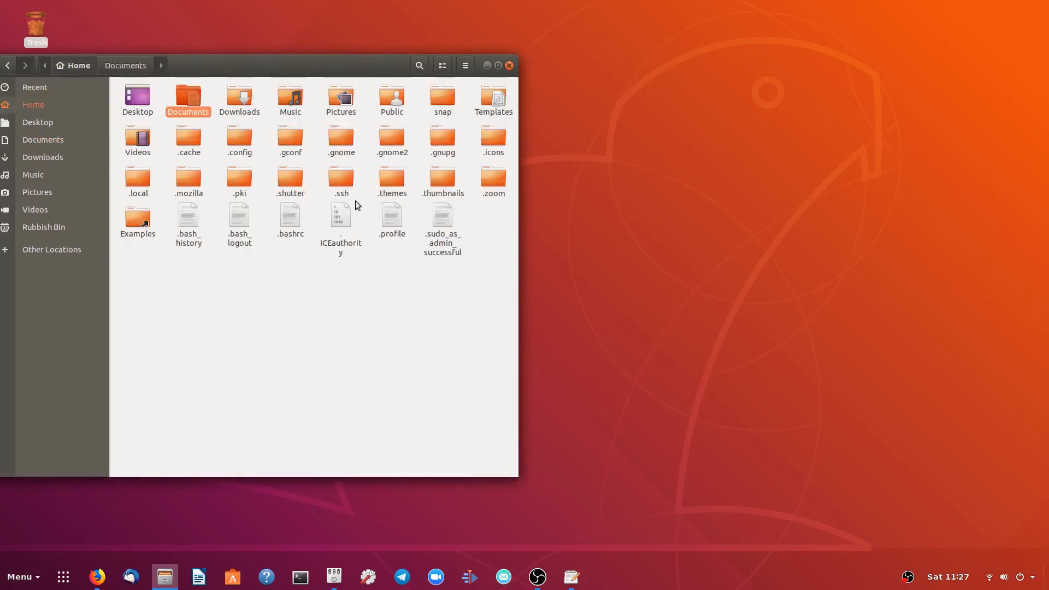
click(465, 65)
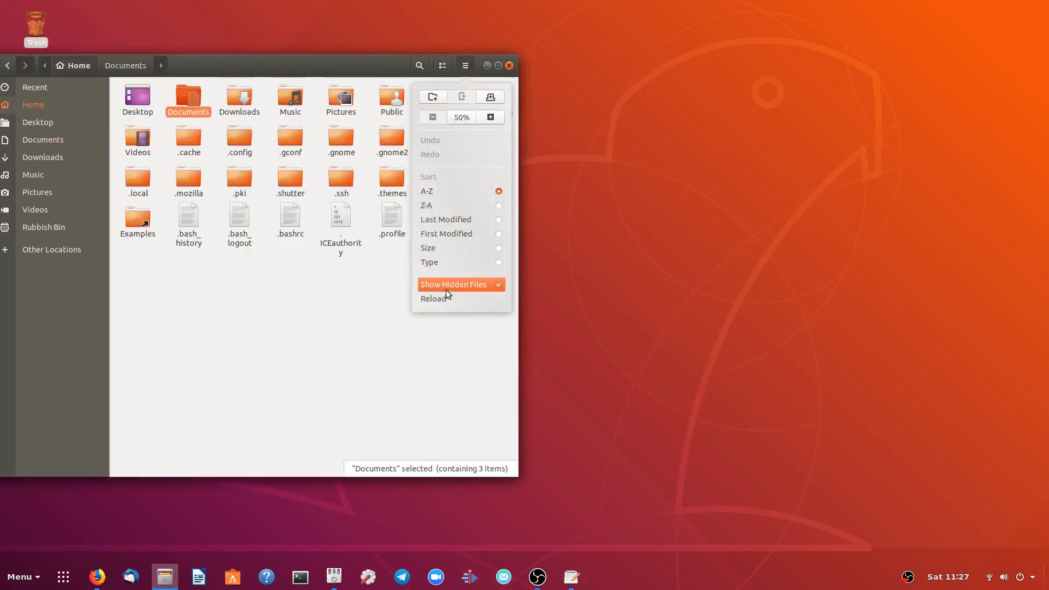
click(444, 284)
click(249, 310)
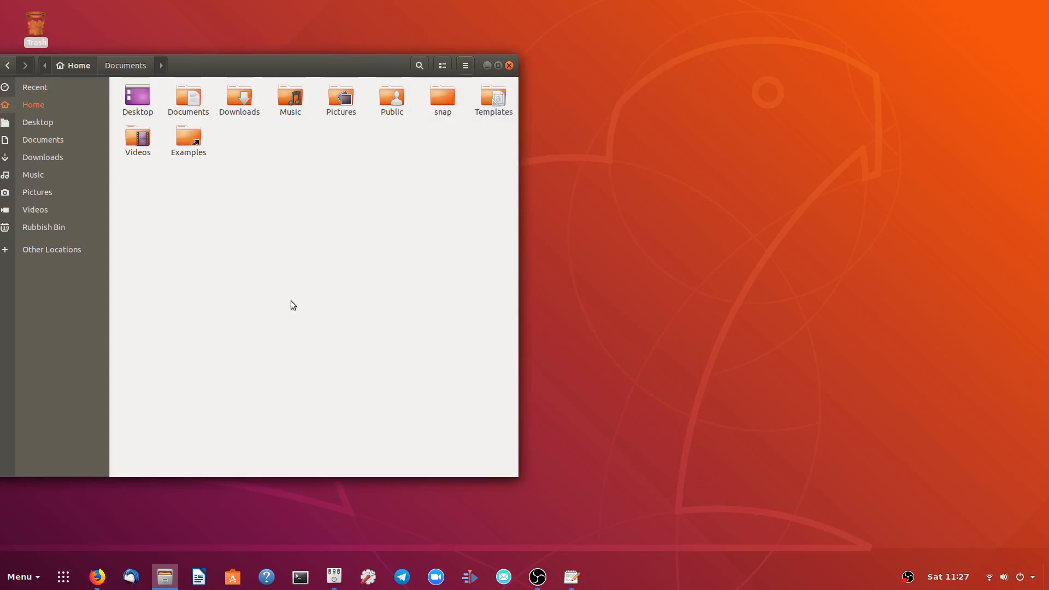
Place the Tweaks window beside the Files window and set the Applications theme to Afflatus-compact-master.
click(334, 577)
drag(562, 108, 808, 84)
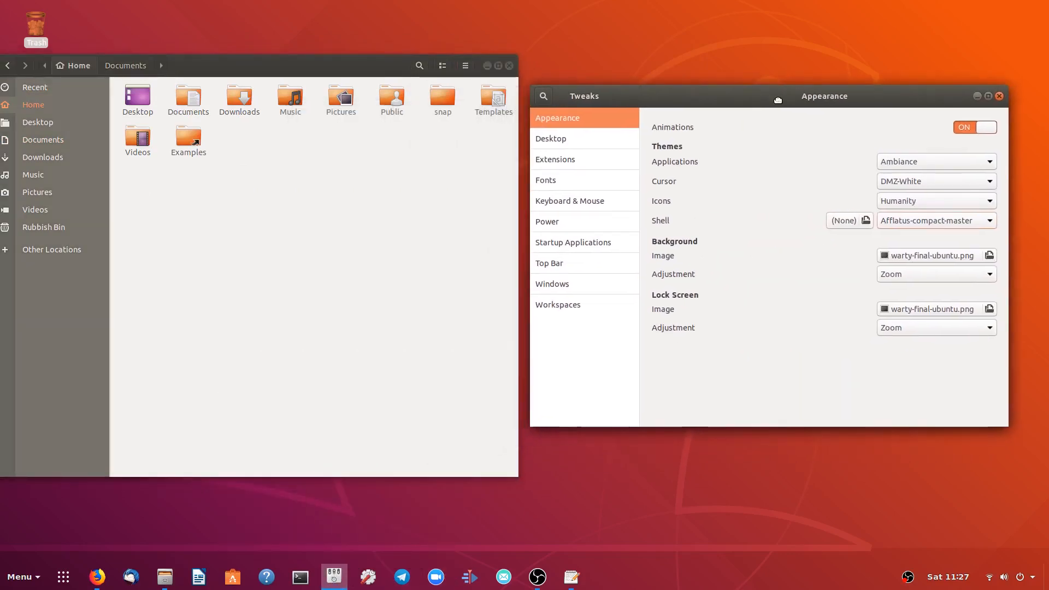
click(942, 164)
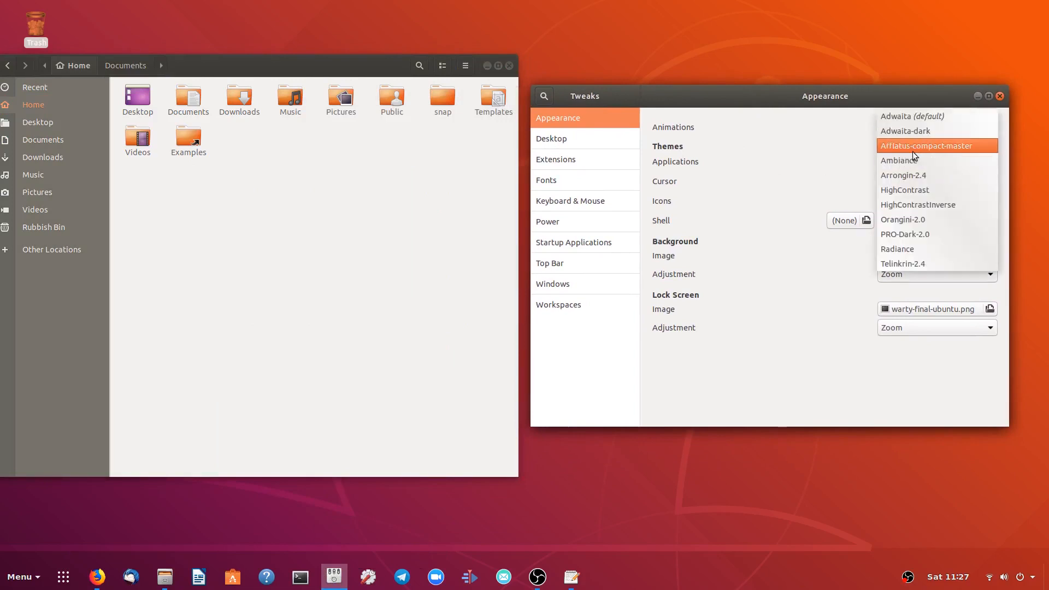
click(929, 145)
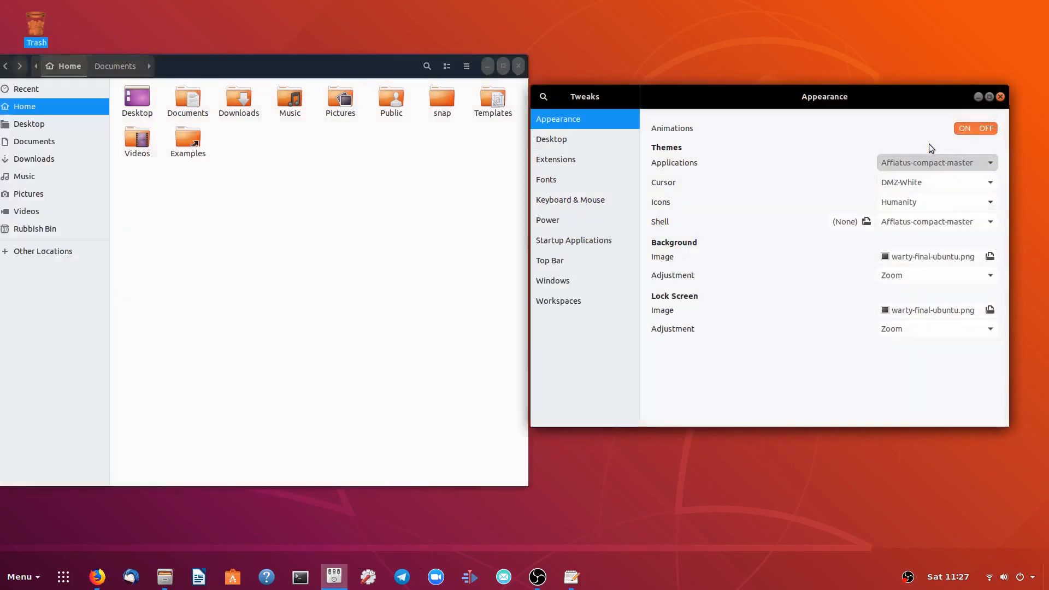
drag(322, 66, 330, 75)
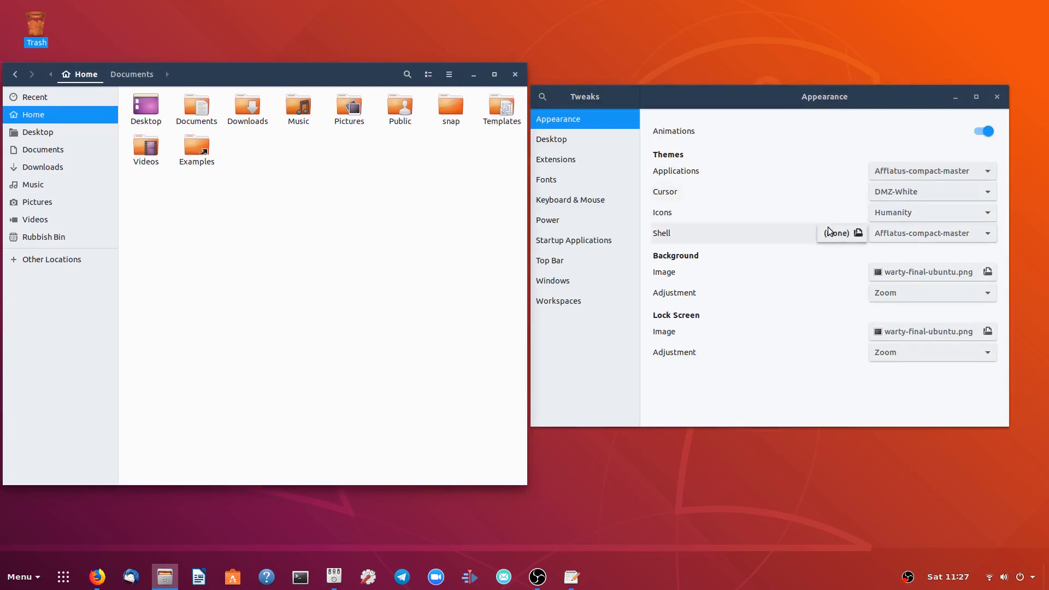
Preview the Applications themes Arrongin-2.4, Orangini-2.0 and PRO-Dark-2.0 one after another.
click(923, 173)
click(906, 201)
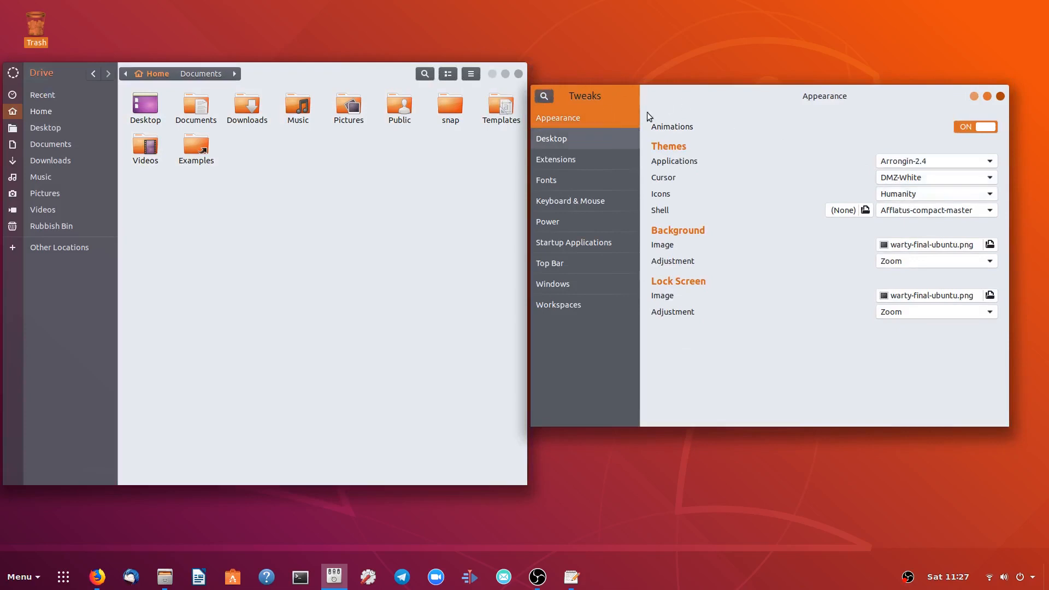
click(910, 165)
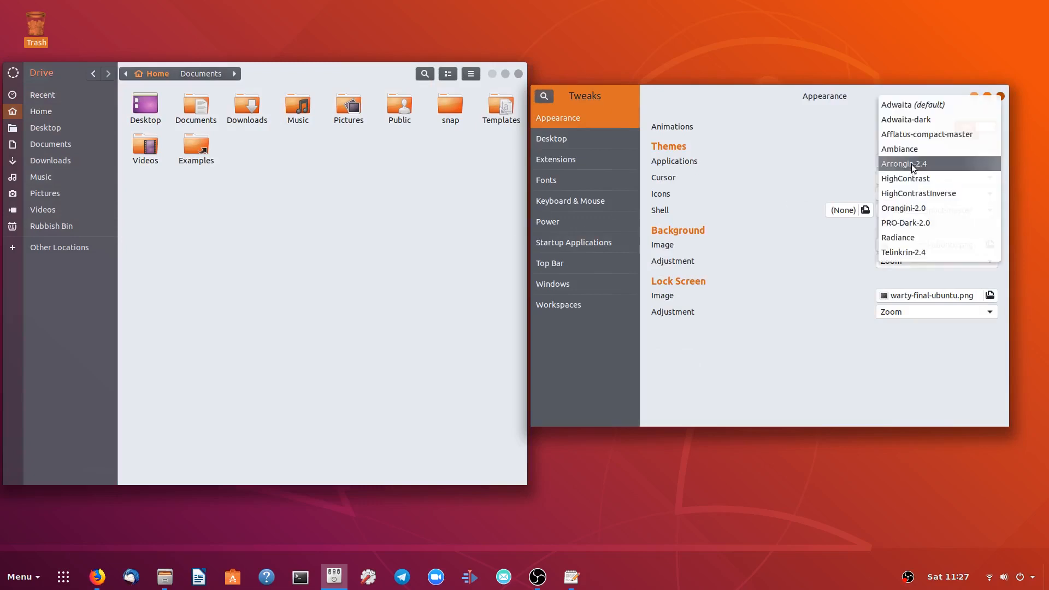
click(930, 207)
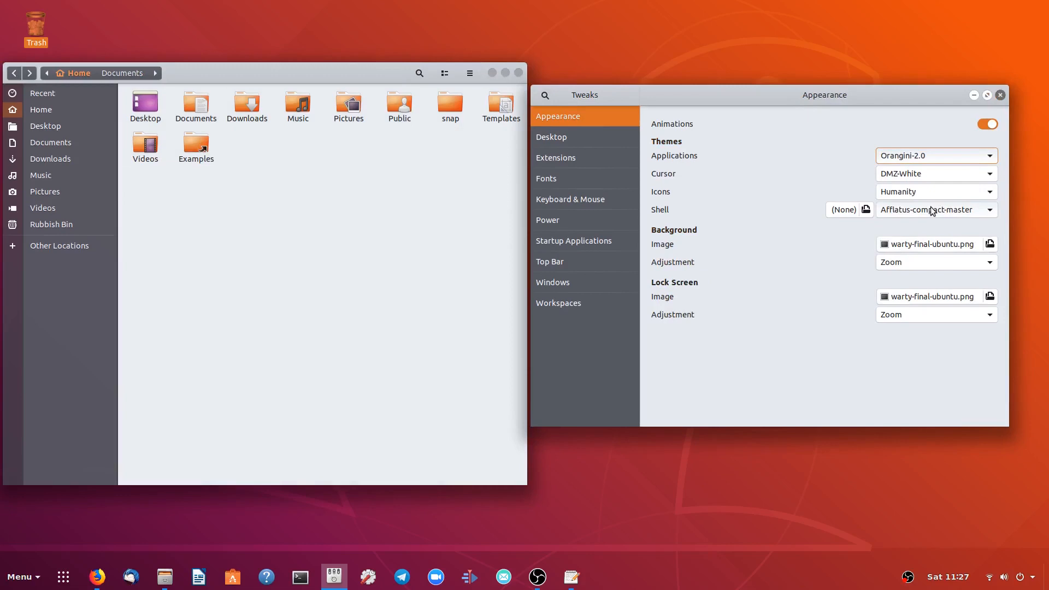
click(930, 156)
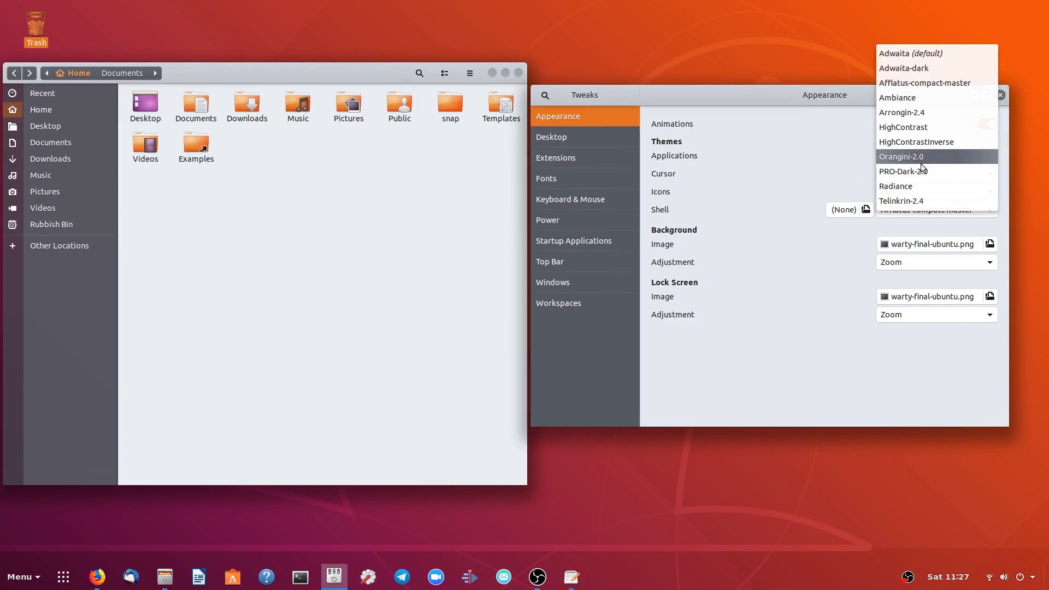
click(918, 171)
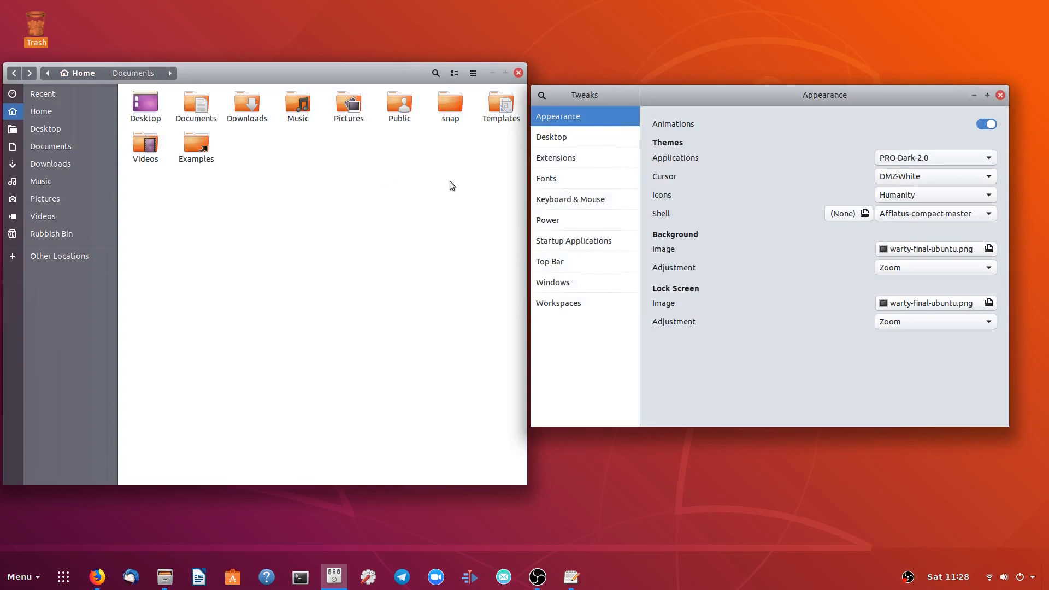
Set the Applications theme to Telinkrin-2.4.
click(892, 158)
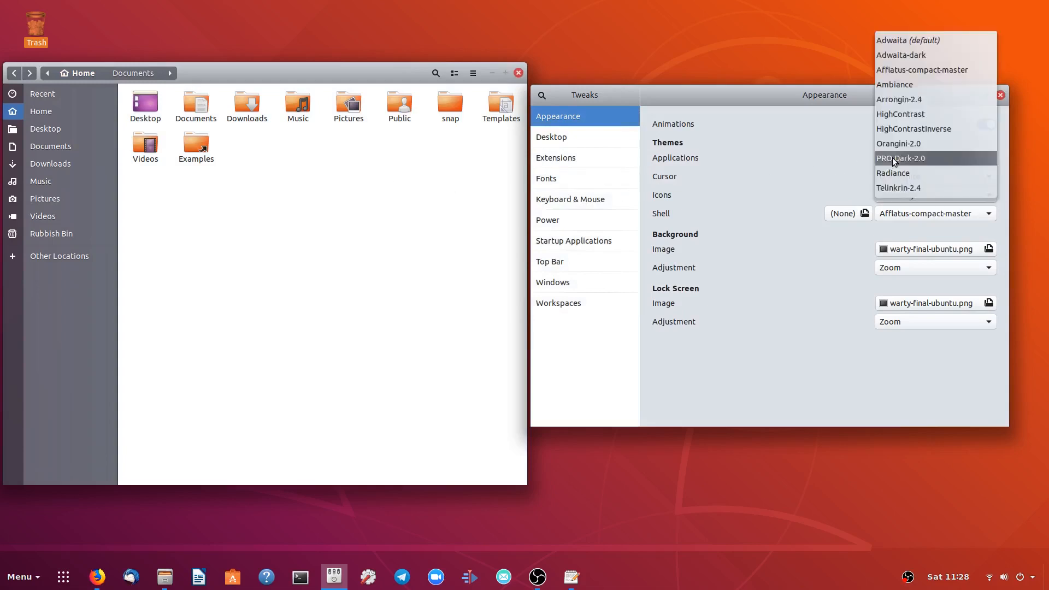
click(899, 189)
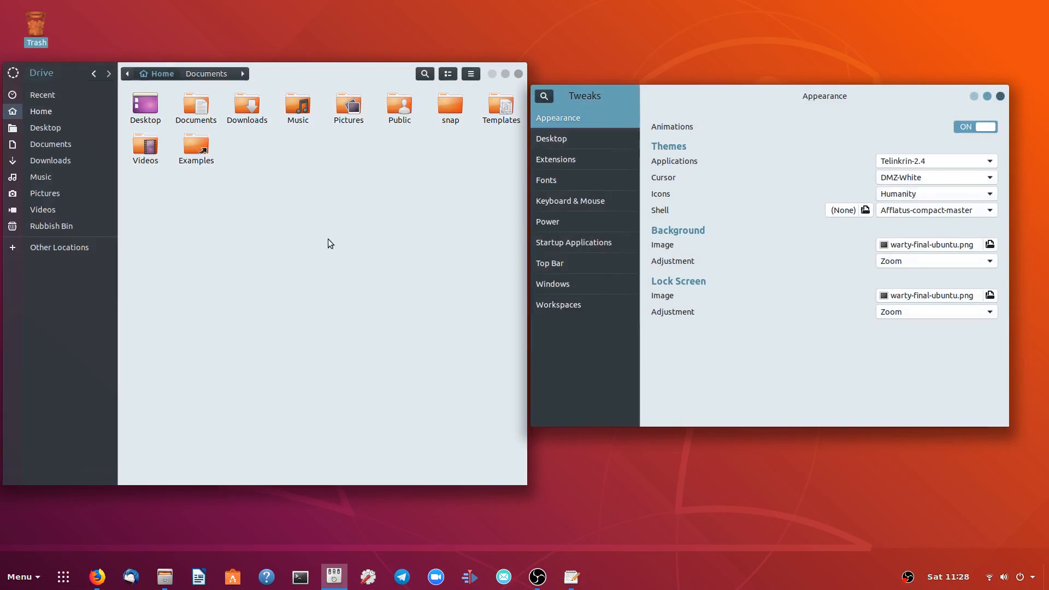
click(570, 577)
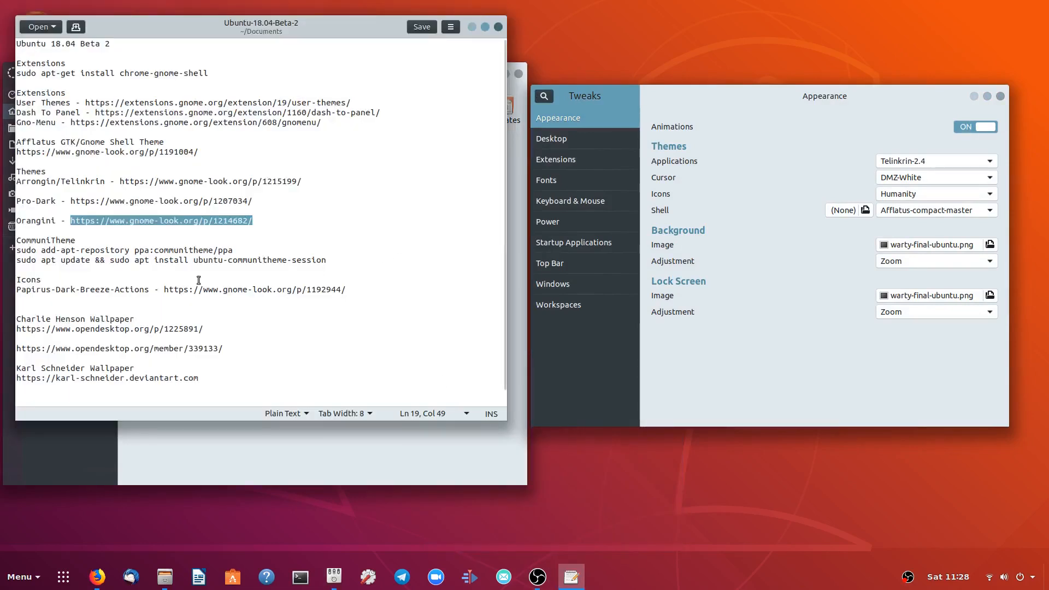
drag(18, 290, 282, 290)
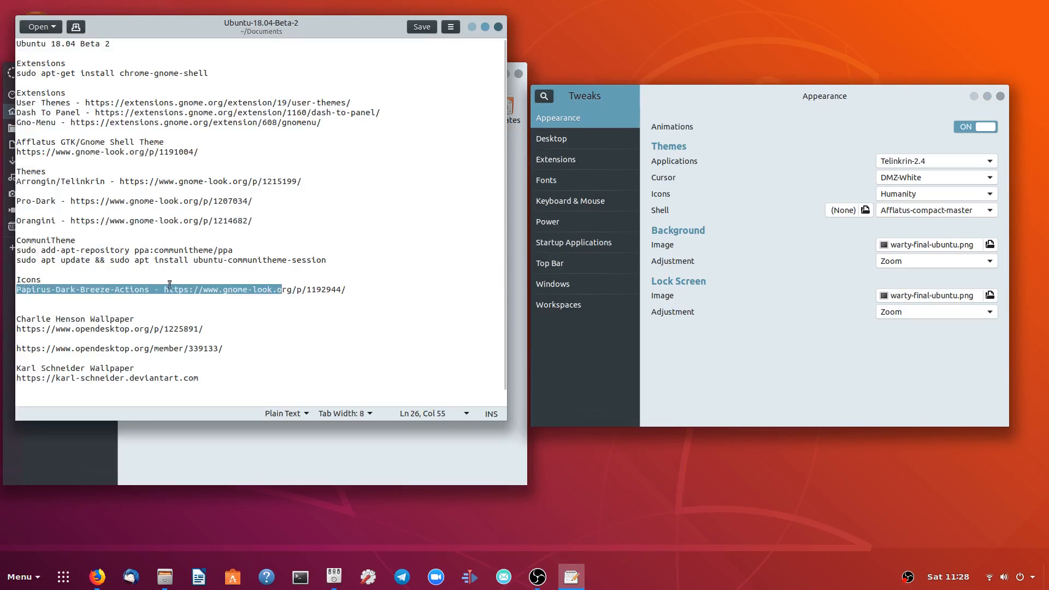
click(238, 290)
drag(164, 289, 365, 289)
right_click(309, 291)
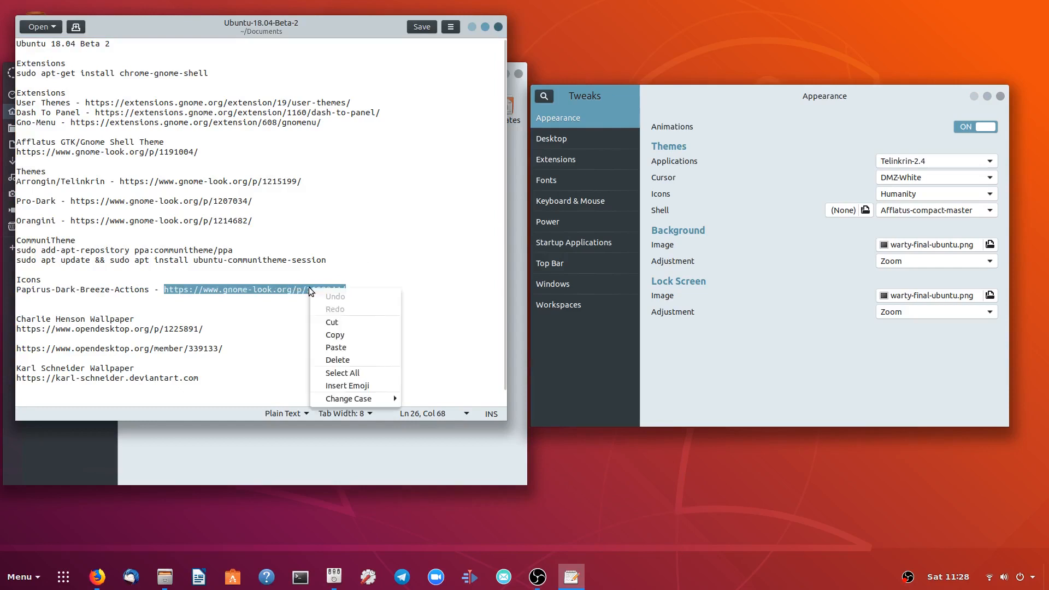
click(345, 335)
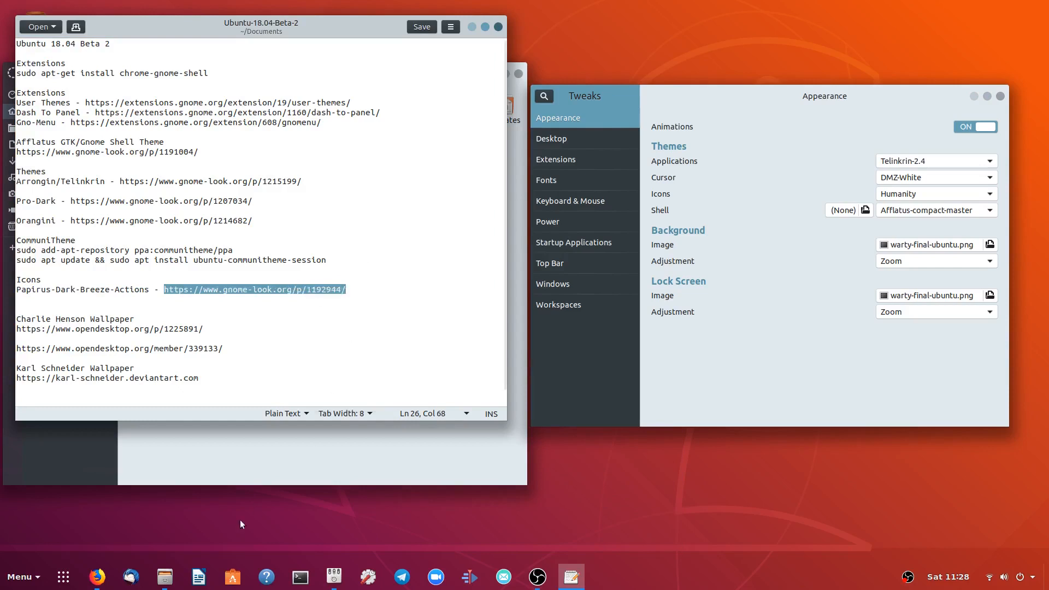
click(171, 577)
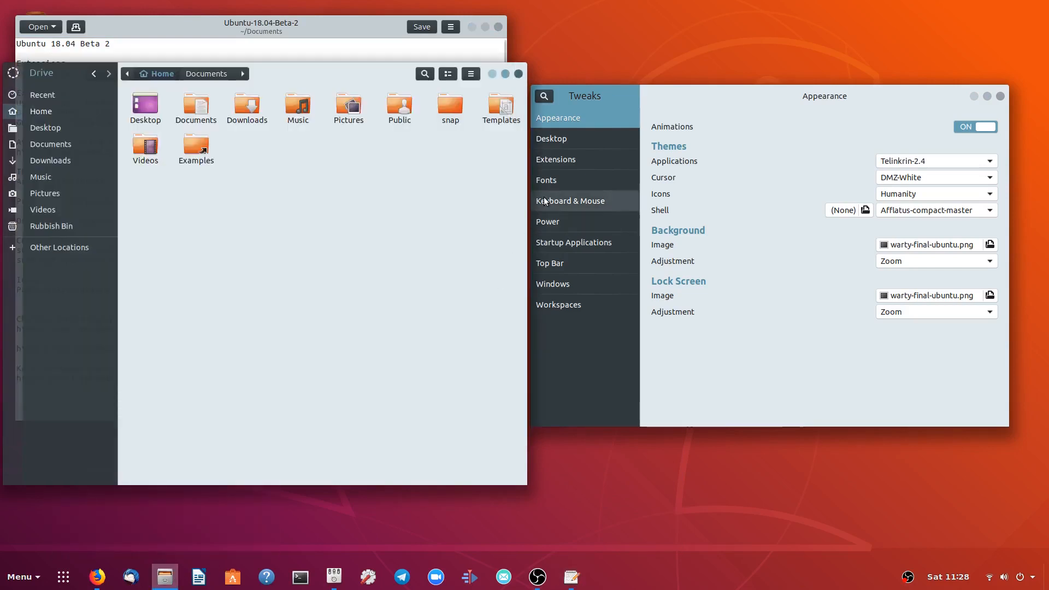
click(98, 576)
click(645, 39)
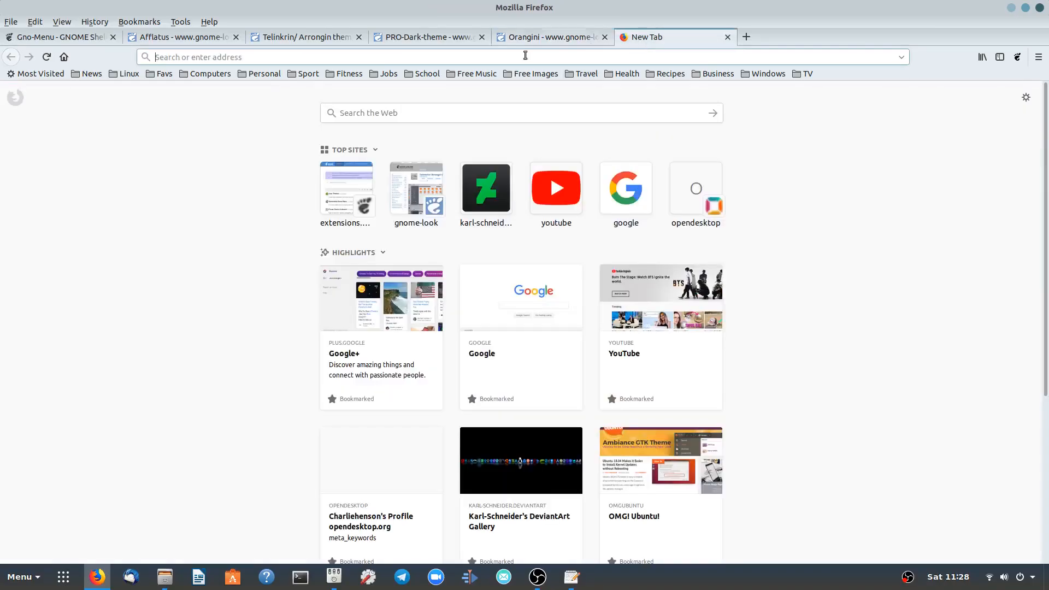
right_click(214, 57)
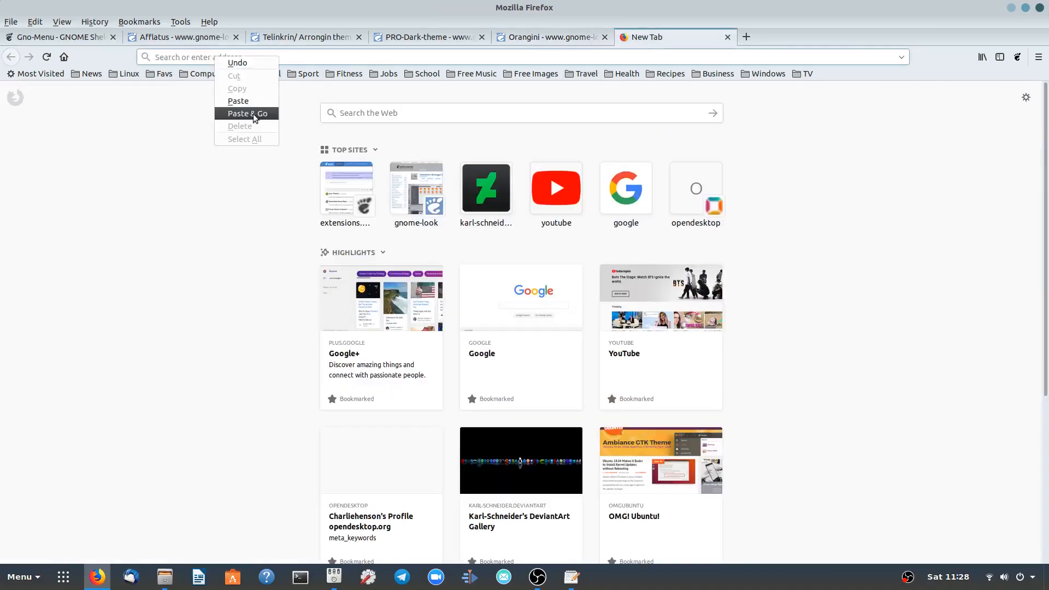
click(254, 114)
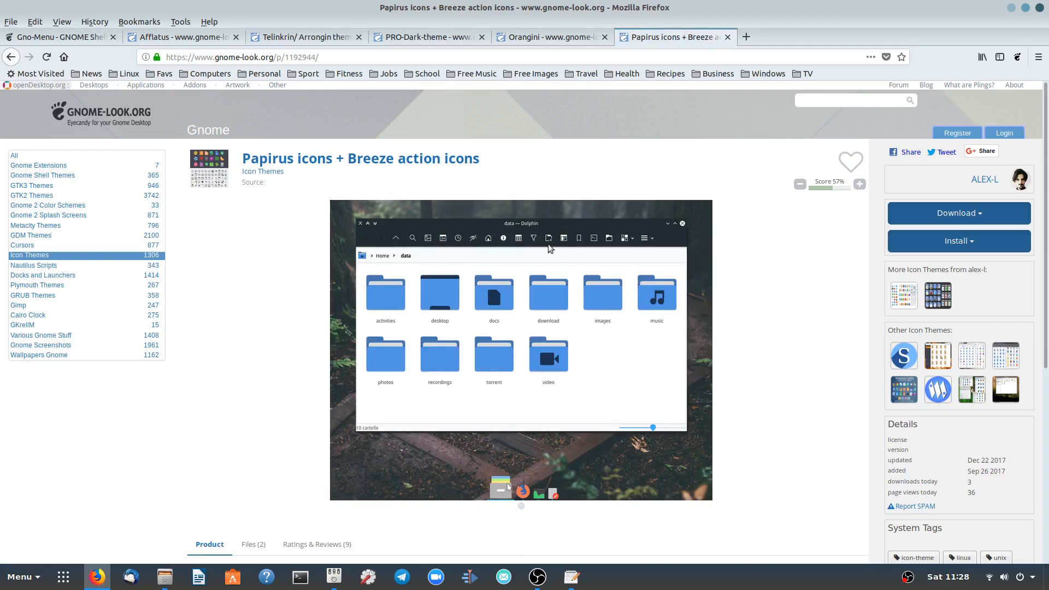
Minimize Firefox and the notes, set the Icons theme to Papirus-Dark-Breeze-actions in Tweaks, and cancel the system problem dialog.
click(1011, 8)
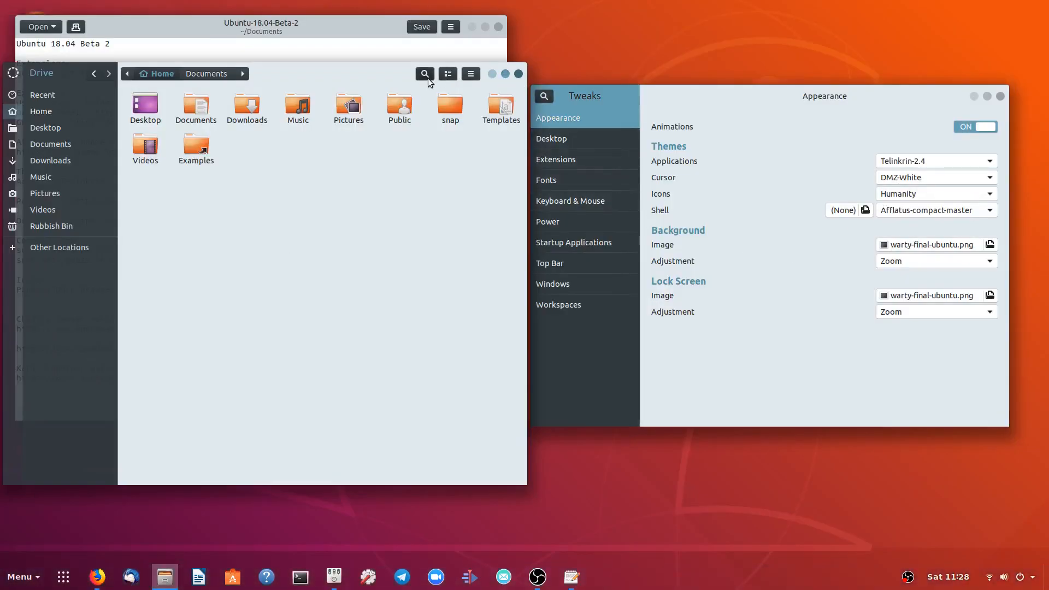
click(929, 160)
click(929, 161)
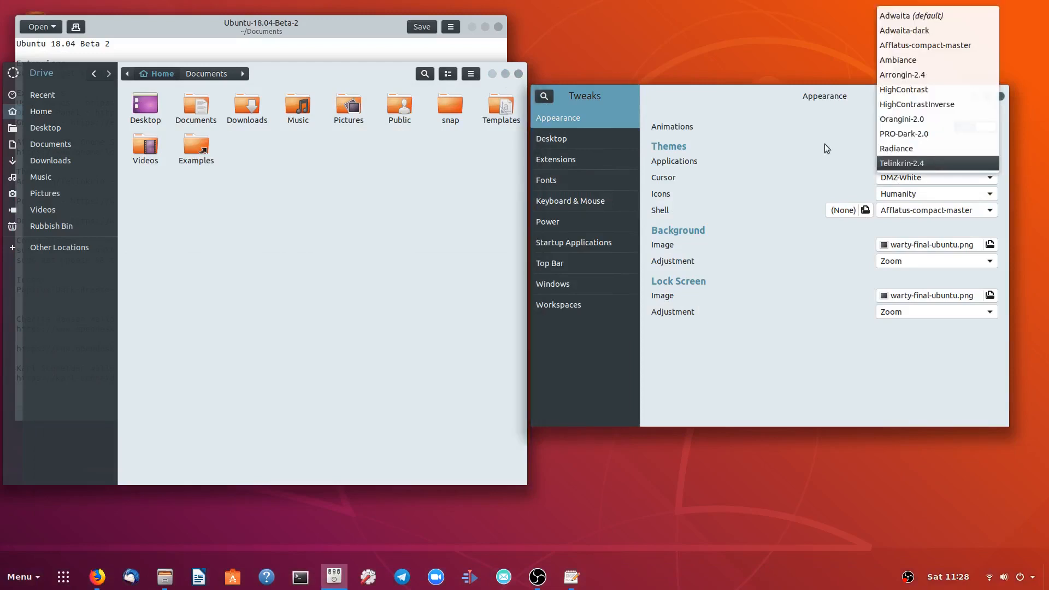
click(373, 24)
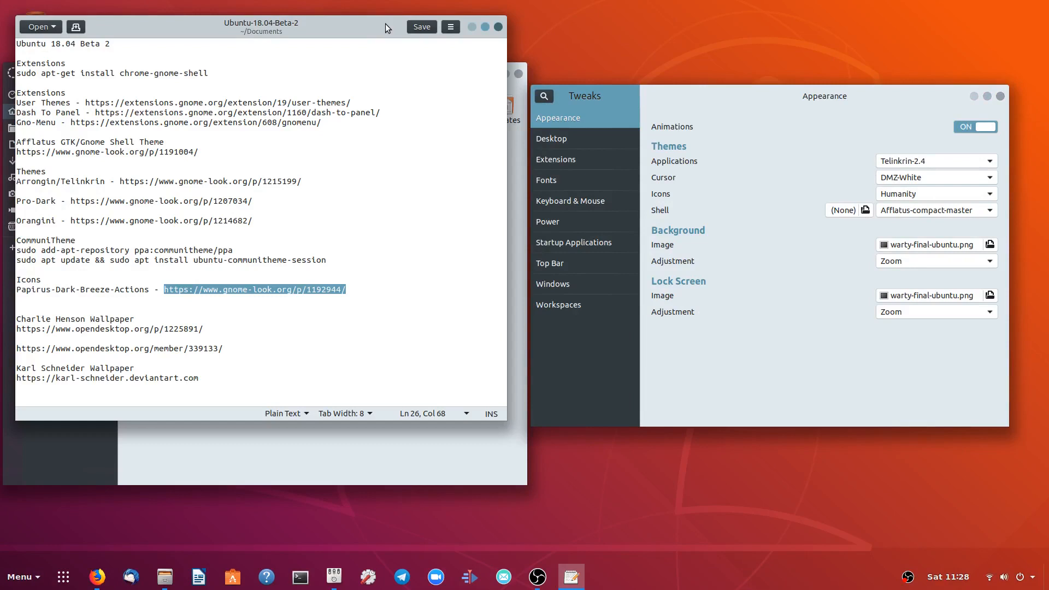
click(472, 26)
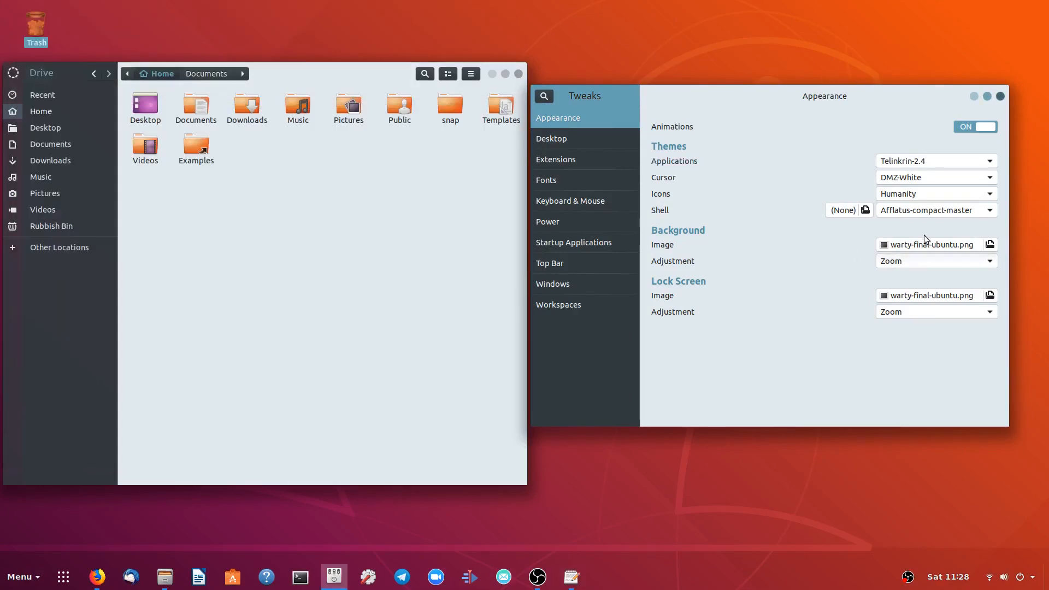
click(976, 193)
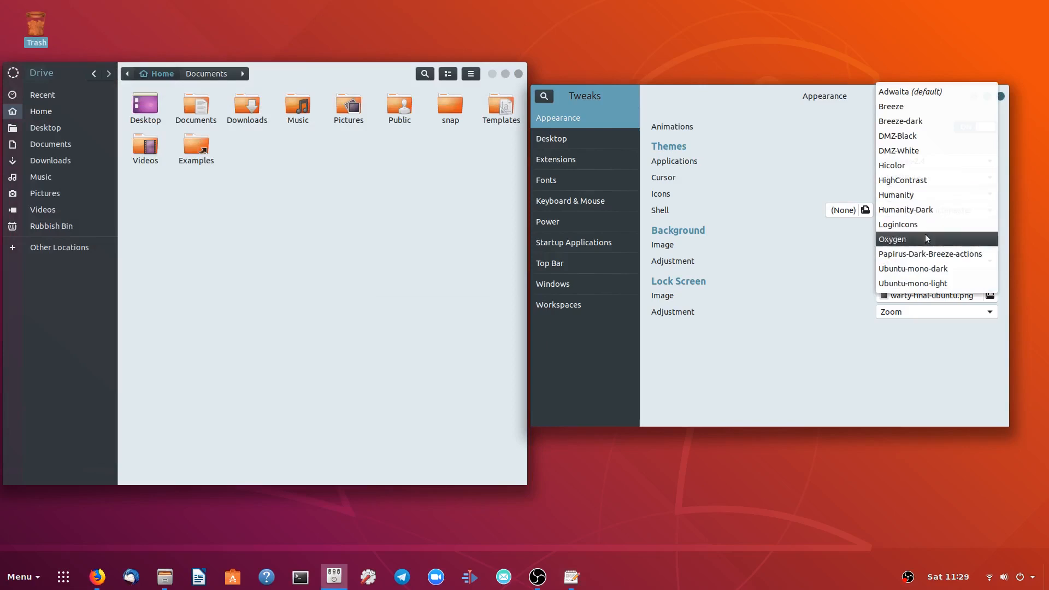
click(917, 253)
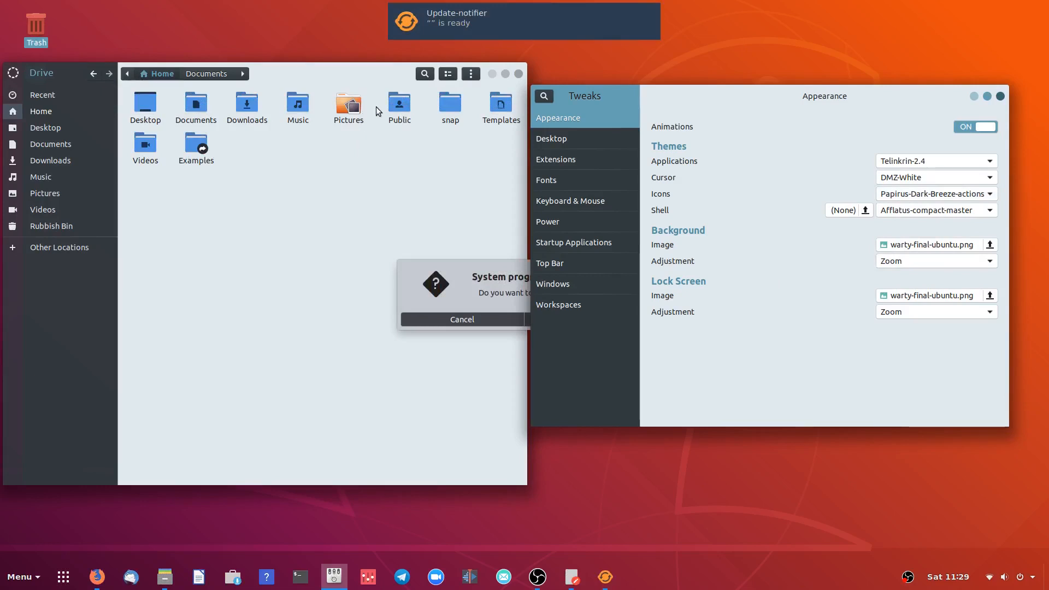
click(437, 319)
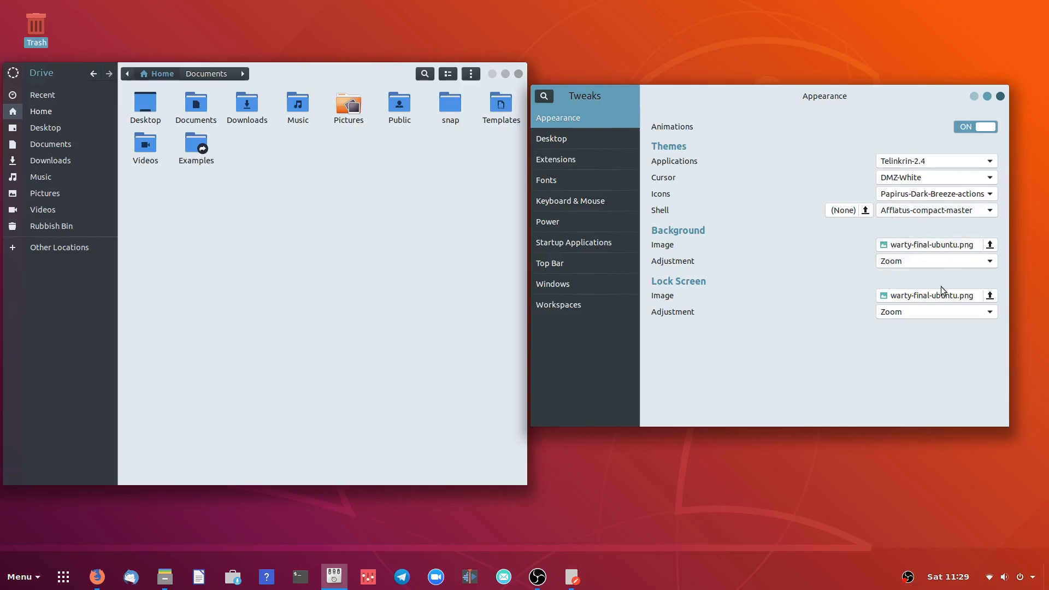
Set the Shell theme to Arrongin-shell-2.1.
click(939, 211)
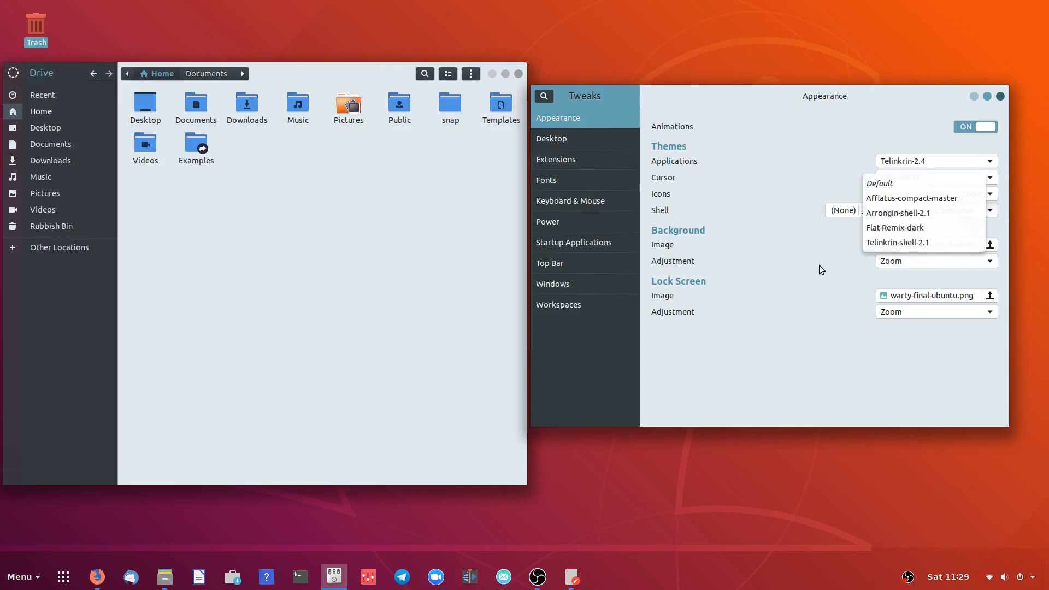
click(895, 213)
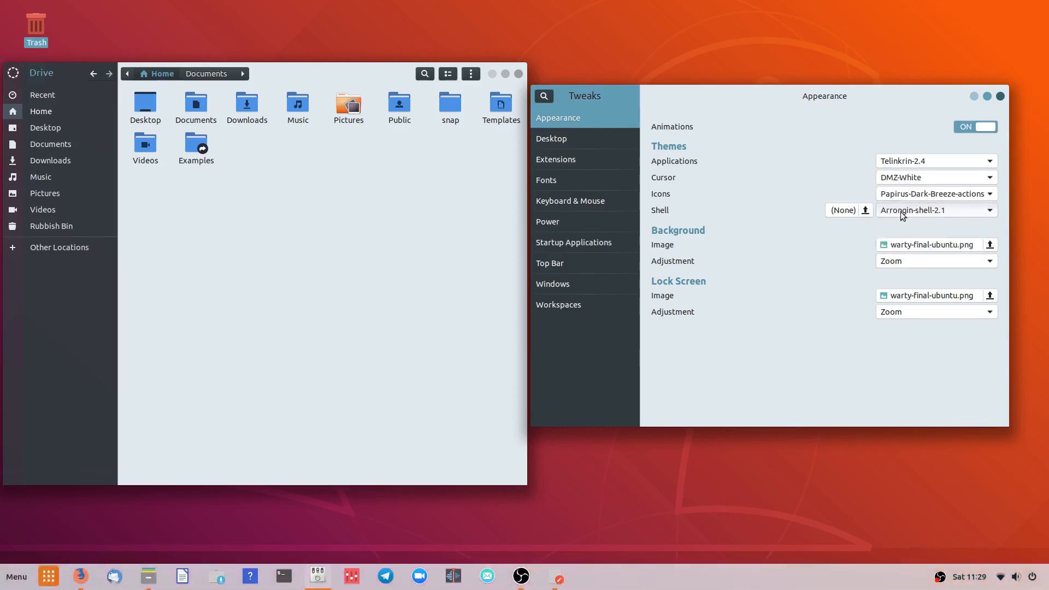
Try the Telinkrin-shell-2.1 Shell theme and settle on Afflatus-compact-master for the Shell.
click(934, 212)
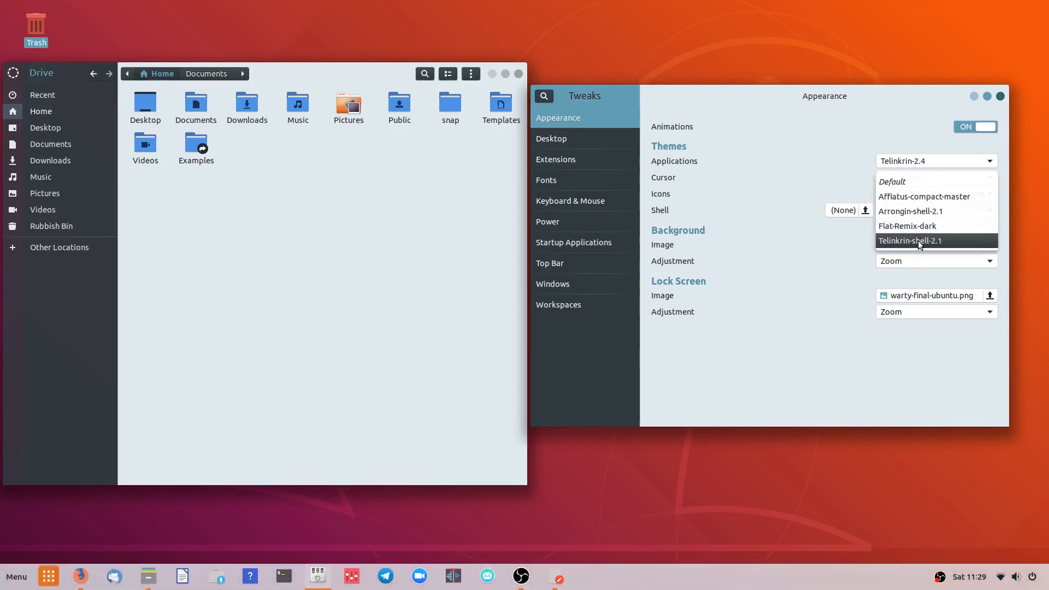
click(921, 245)
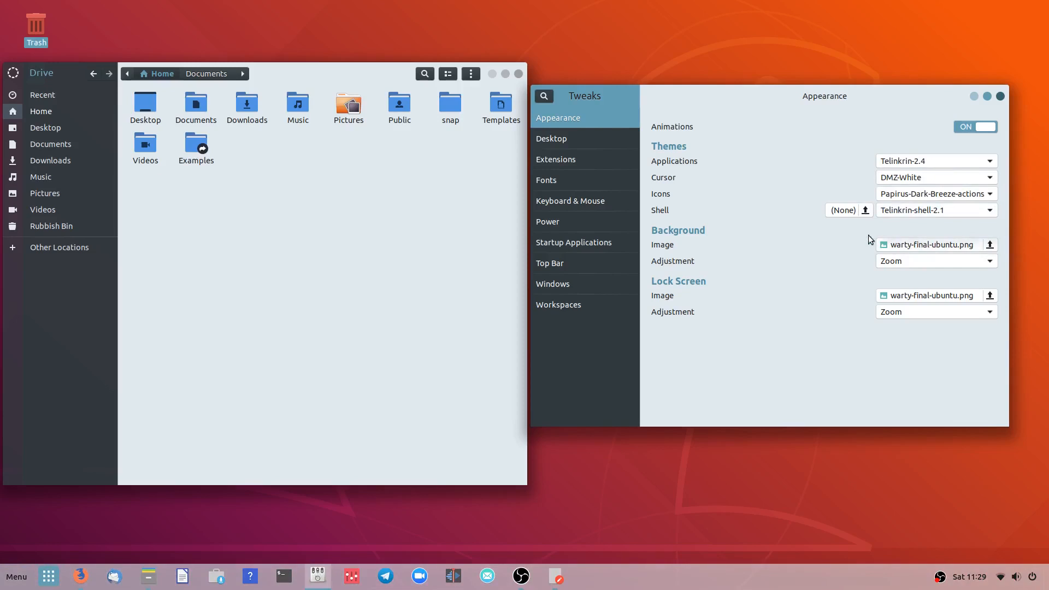
click(924, 210)
click(917, 171)
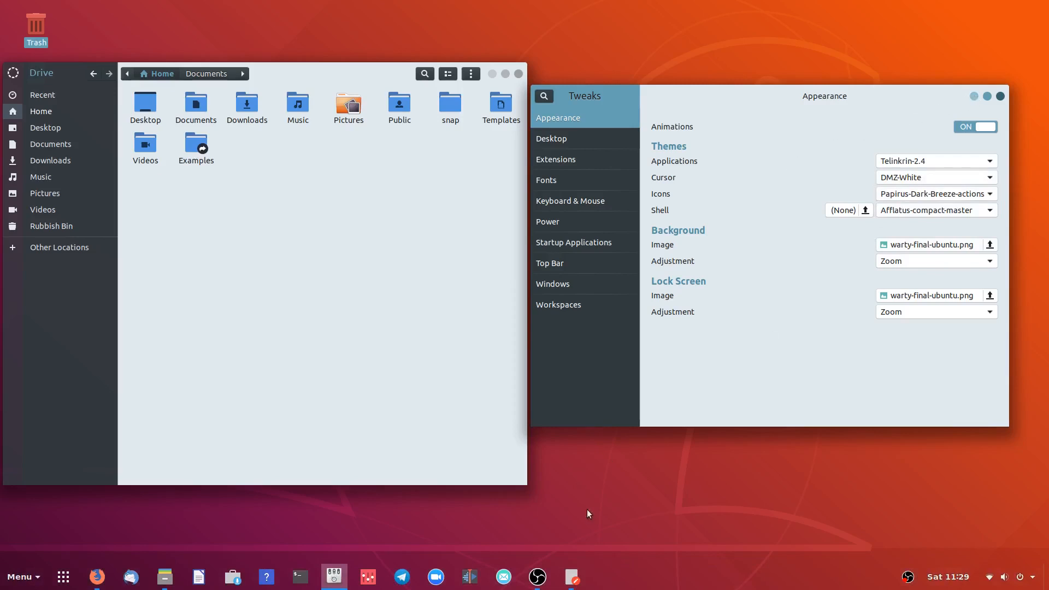
Bring up the notes, highlight the CommuniTheme heading, and open a terminal window beside them.
click(572, 577)
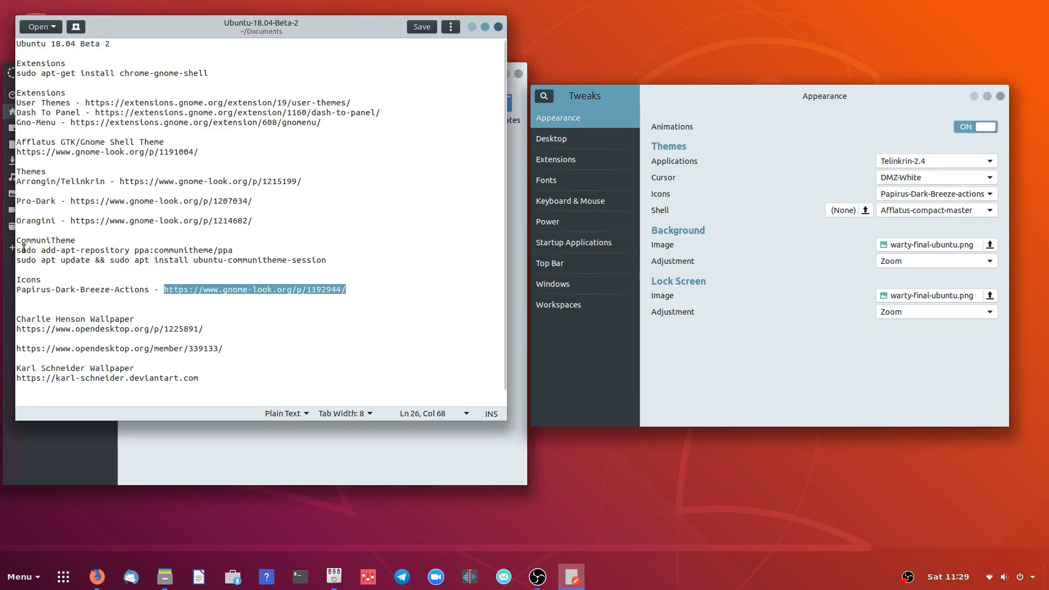
drag(17, 241, 82, 241)
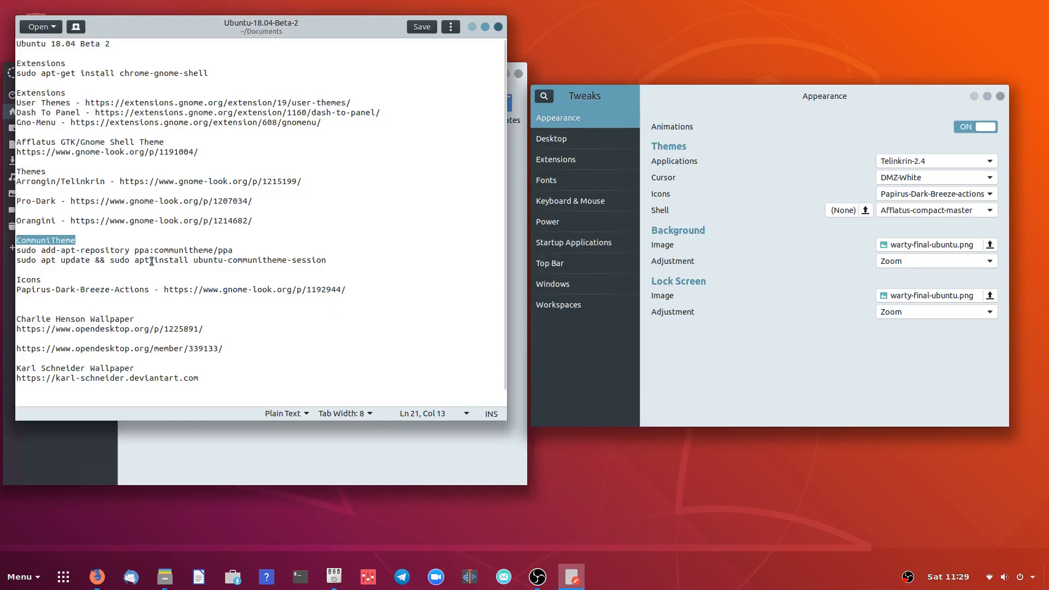
click(91, 243)
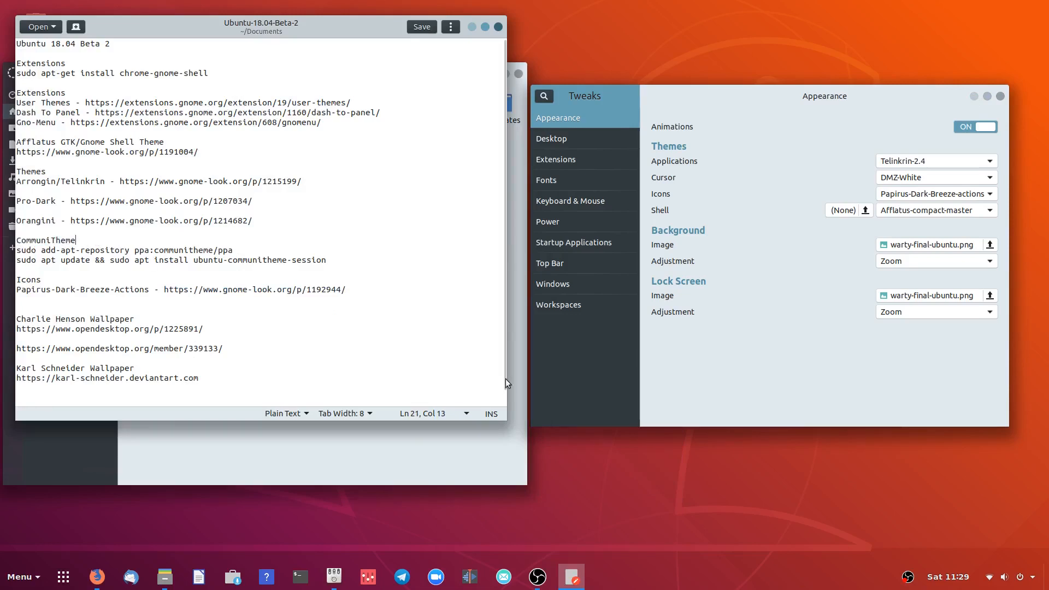
click(300, 577)
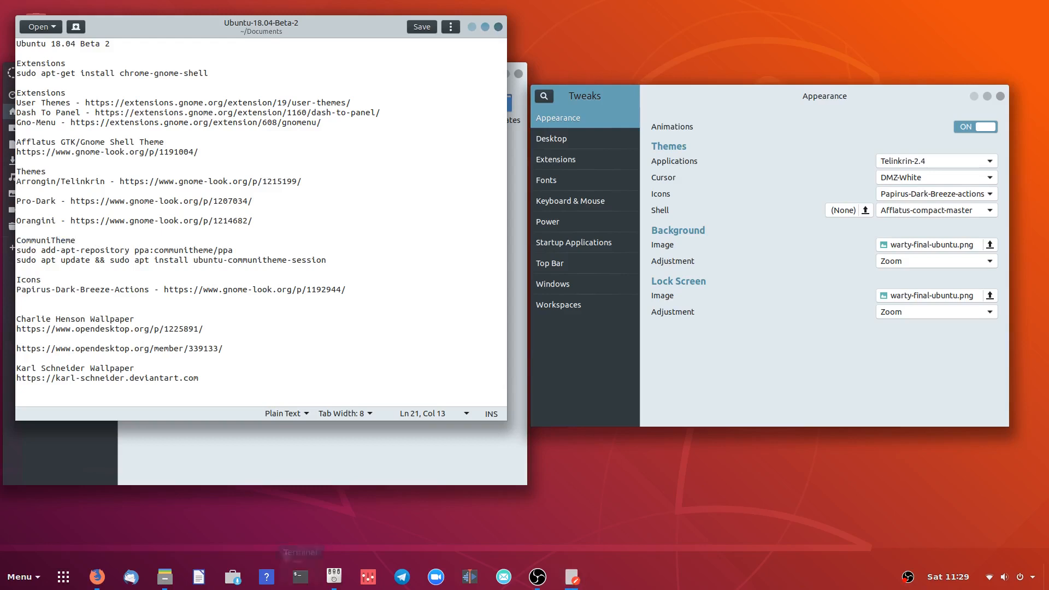
drag(295, 35, 687, 68)
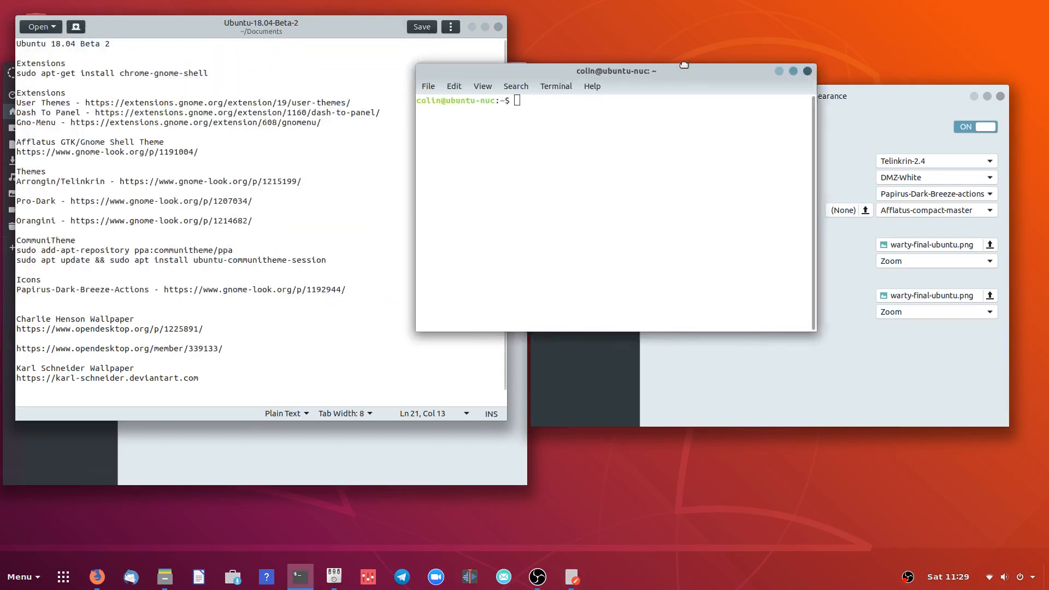
Copy sudo add-apt-repository ppa:communitheme/ppa from the notes, run it in the terminal, enter the account password, and accept adding the repository.
click(56, 250)
triple_click(57, 251)
right_click(56, 250)
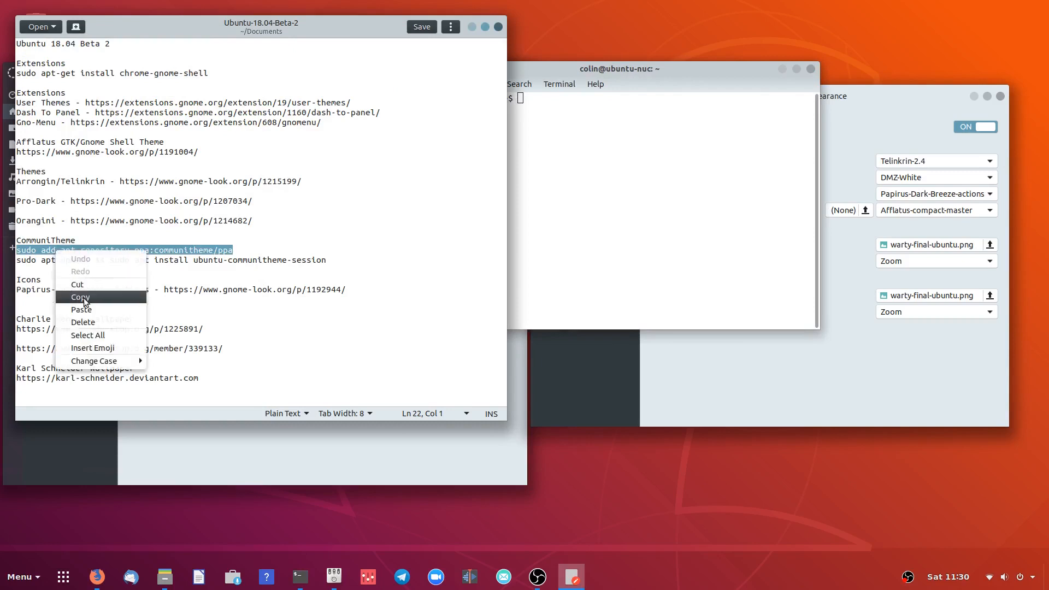
click(74, 284)
click(571, 104)
right_click(536, 98)
click(582, 135)
key(Return)
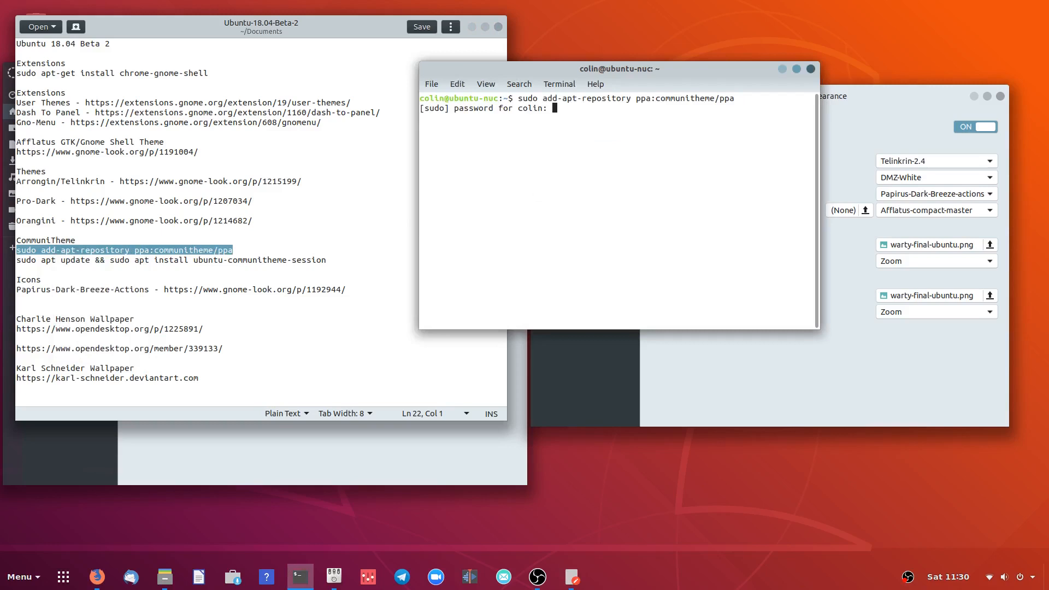
key(Return)
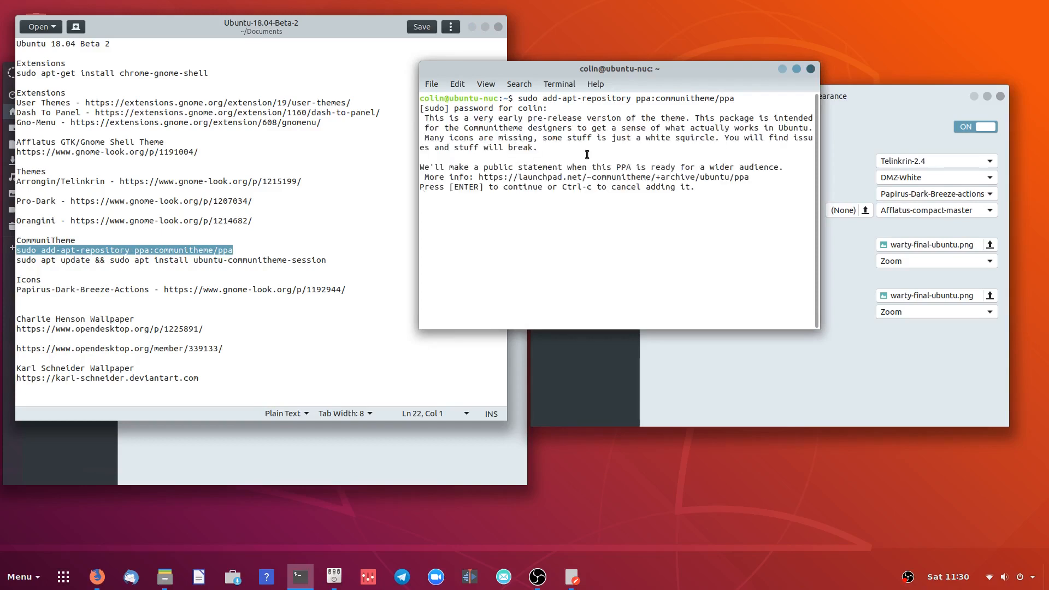
key(Return)
Copy and run sudo apt update && sudo apt install ubuntu-communitheme-session in the terminal, close the terminal, and minimize the notes.
click(64, 262)
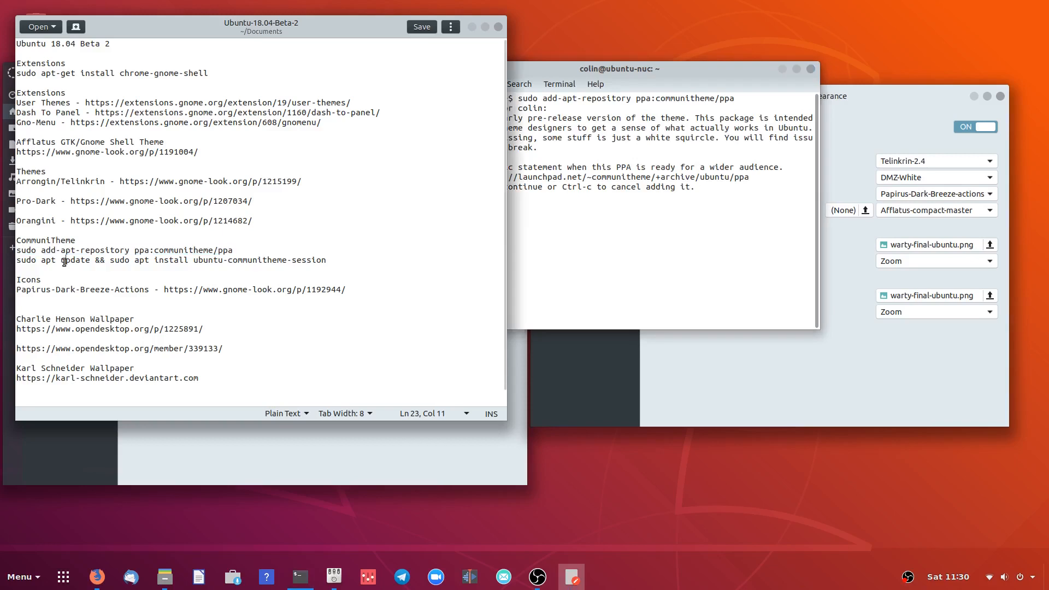
triple_click(64, 262)
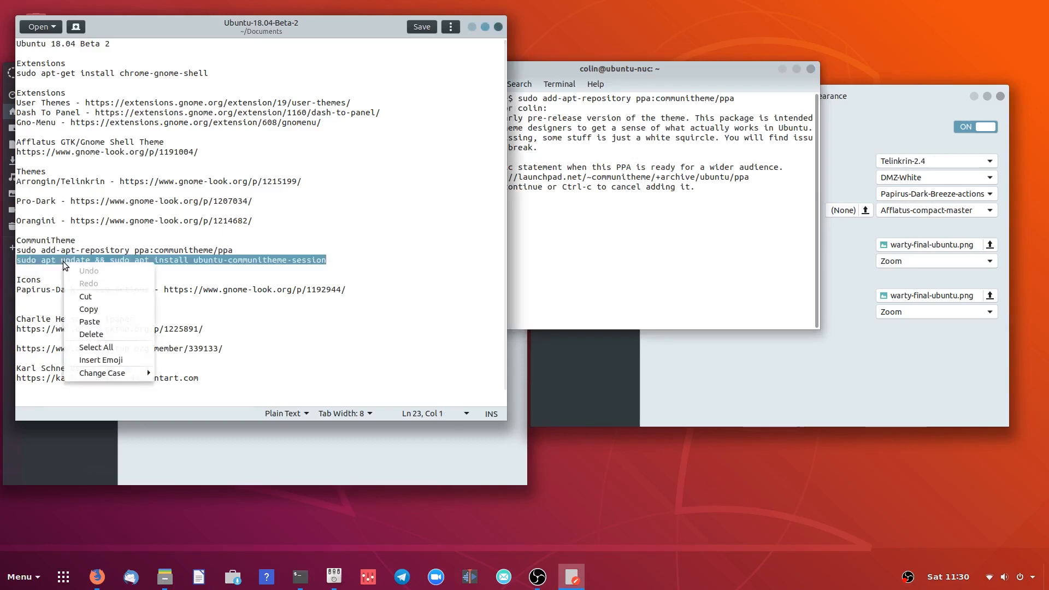
click(89, 309)
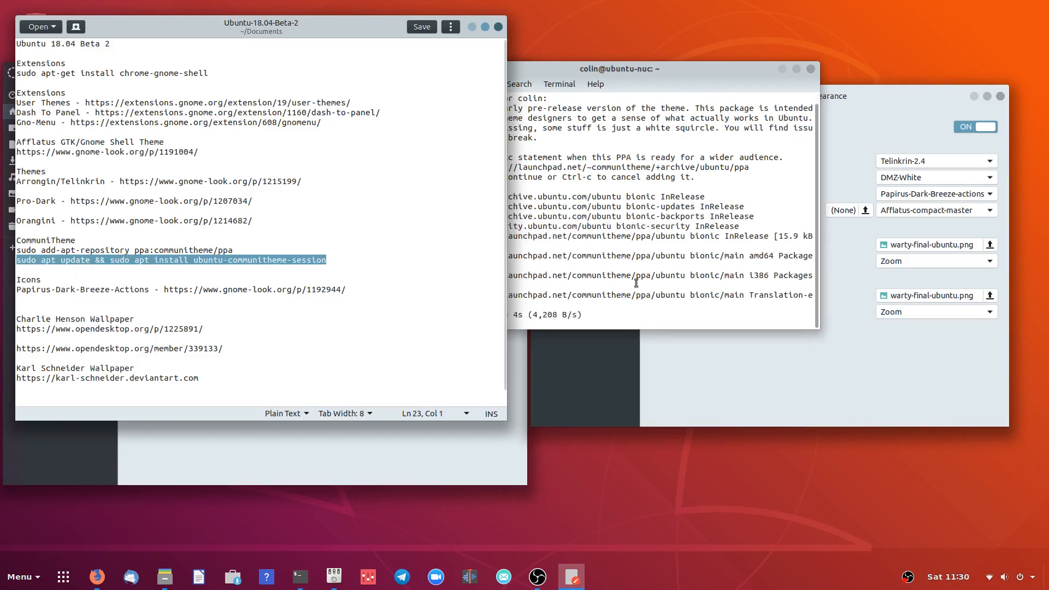
click(702, 74)
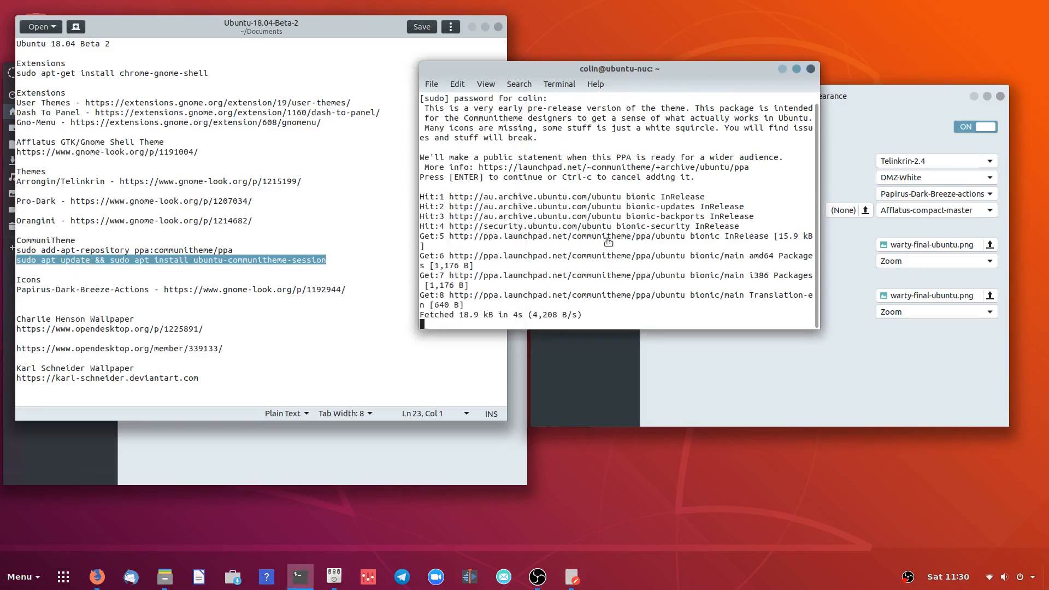
right_click(536, 325)
click(561, 354)
key(Return)
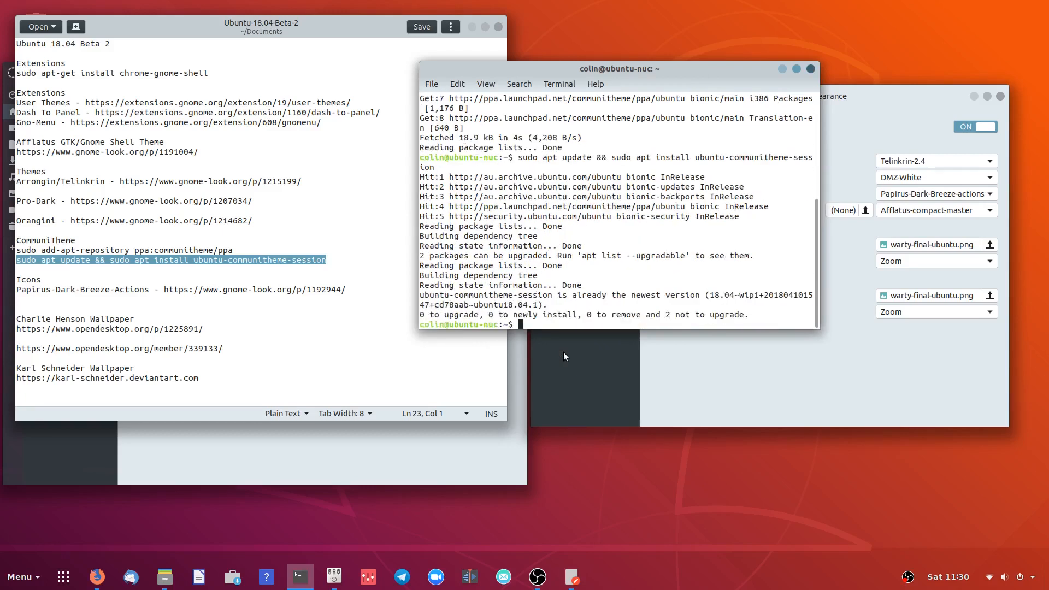
click(811, 69)
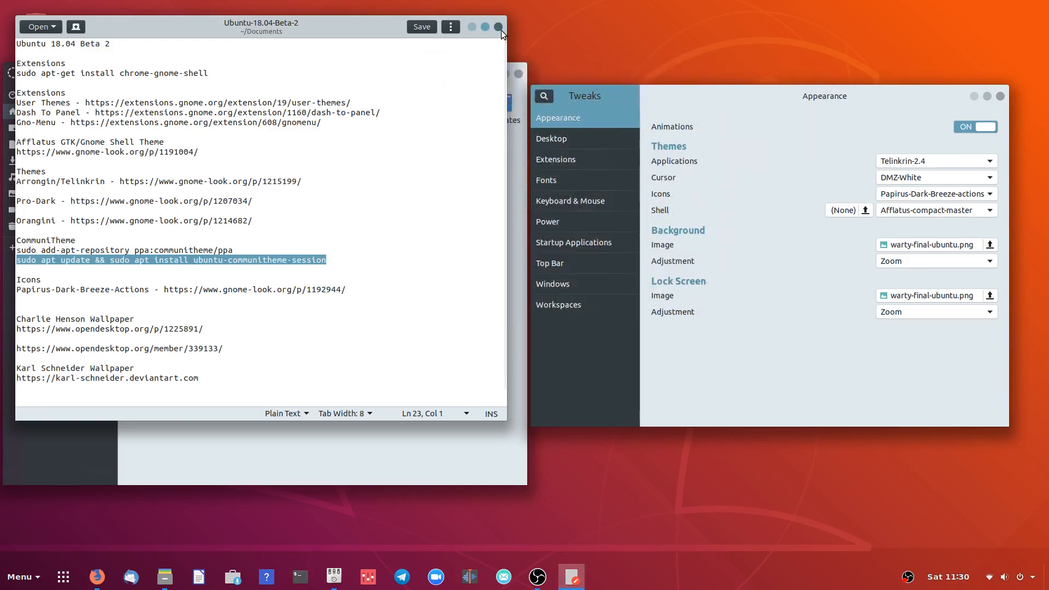
click(471, 26)
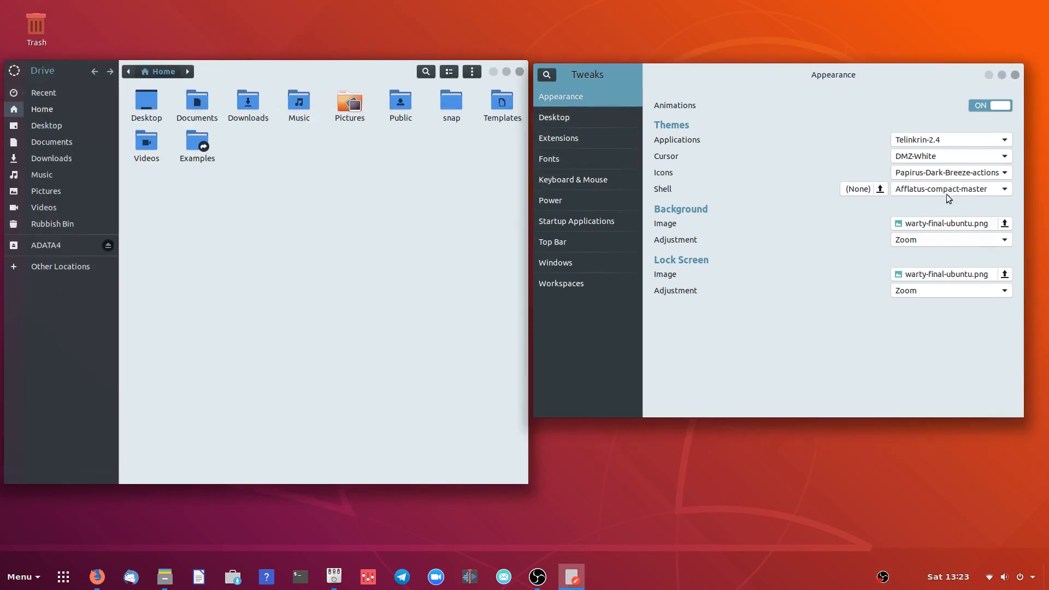
Open the Applications theme choices in Tweaks.
click(972, 143)
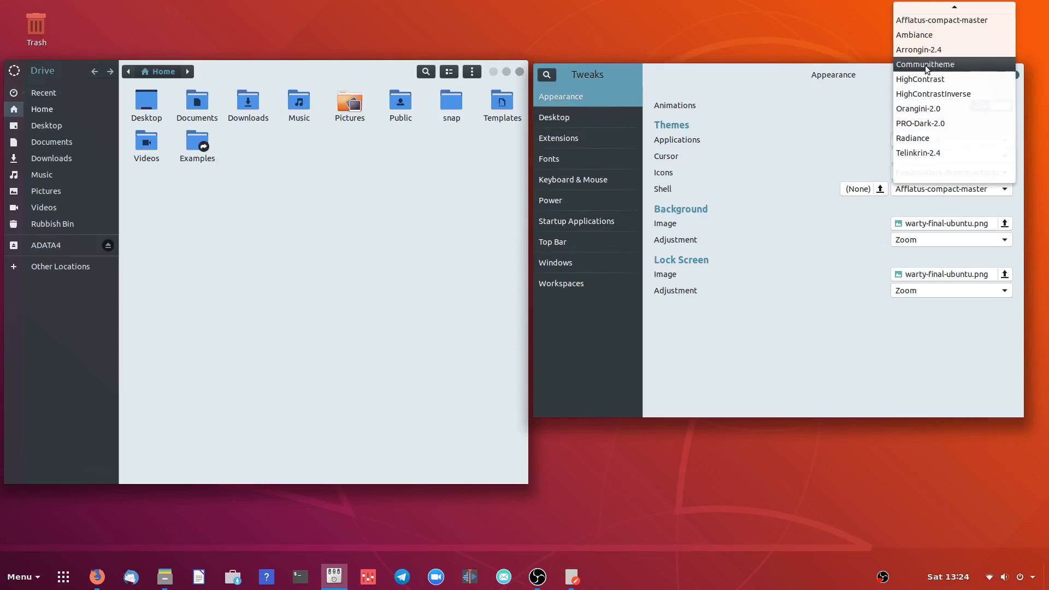
Set the applications theme to Communitheme and the icon theme to Suru.
click(803, 133)
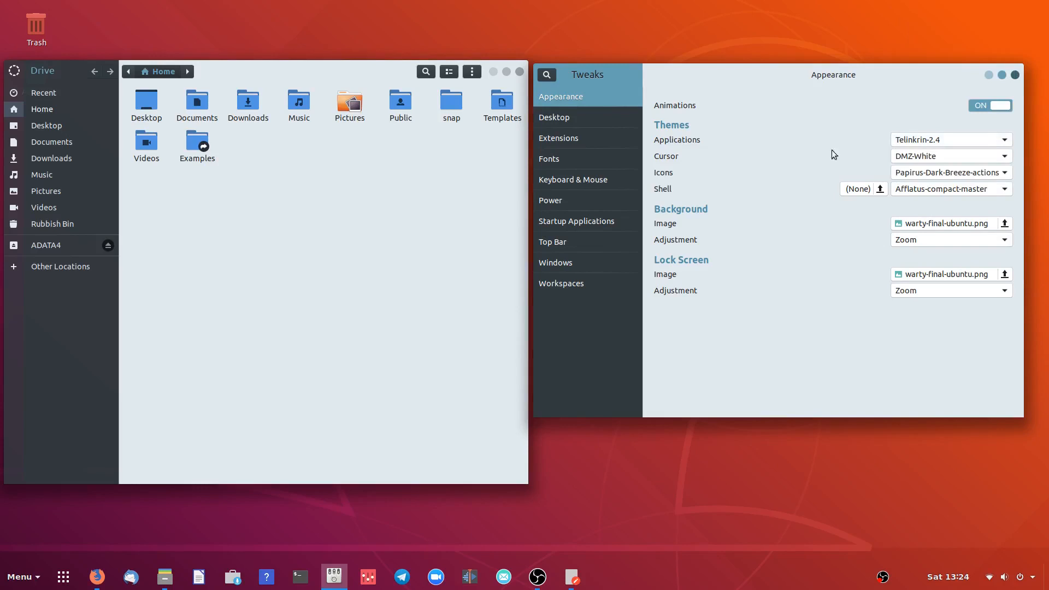
click(916, 142)
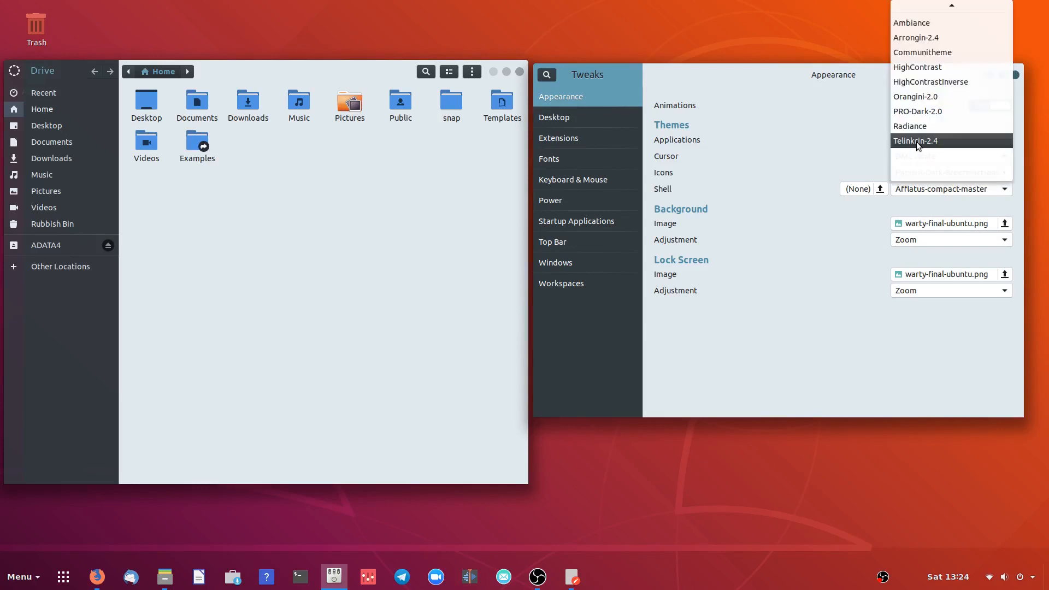
click(929, 52)
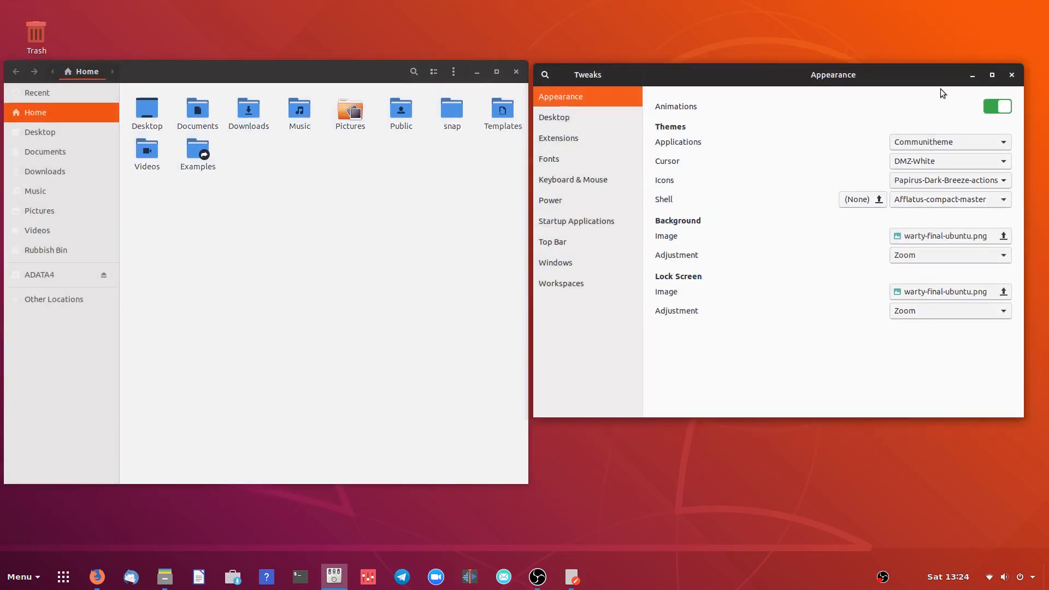
click(932, 180)
click(932, 182)
click(935, 179)
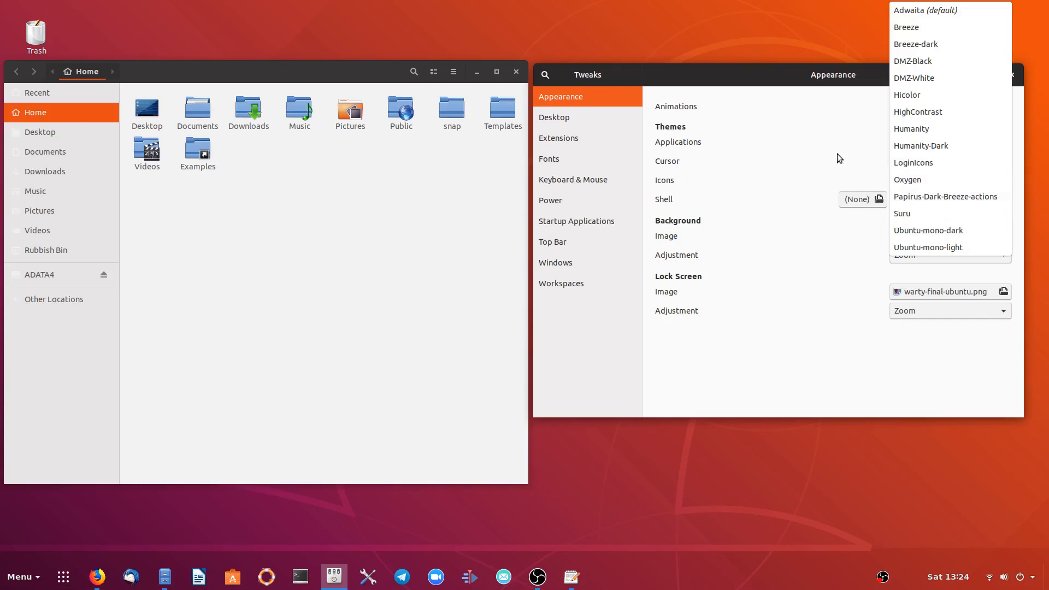
click(923, 214)
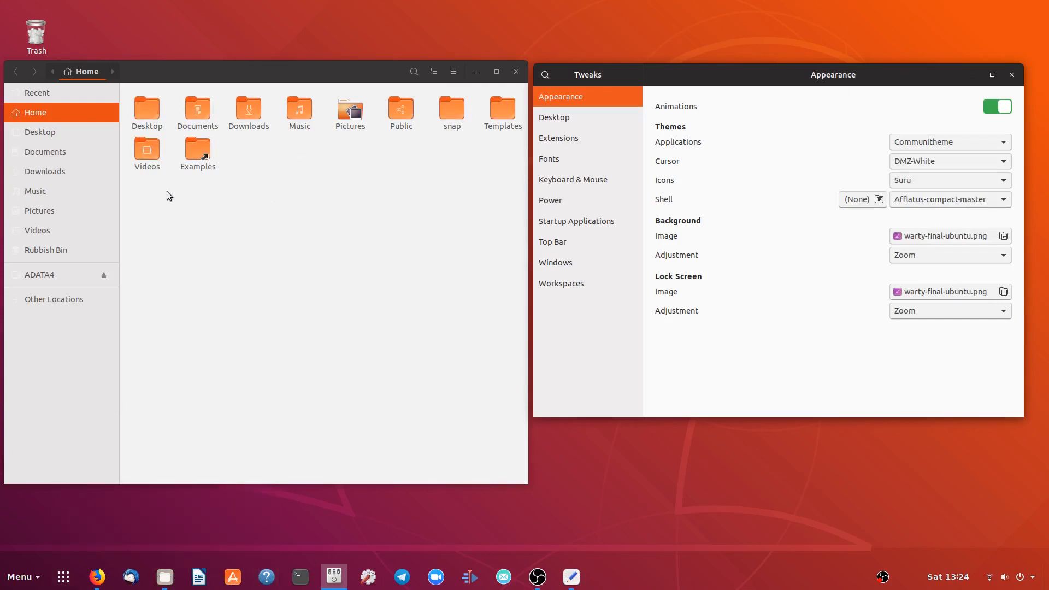
Look through all pages of the full applications overview to examine the app icons, and return to the desktop.
click(64, 576)
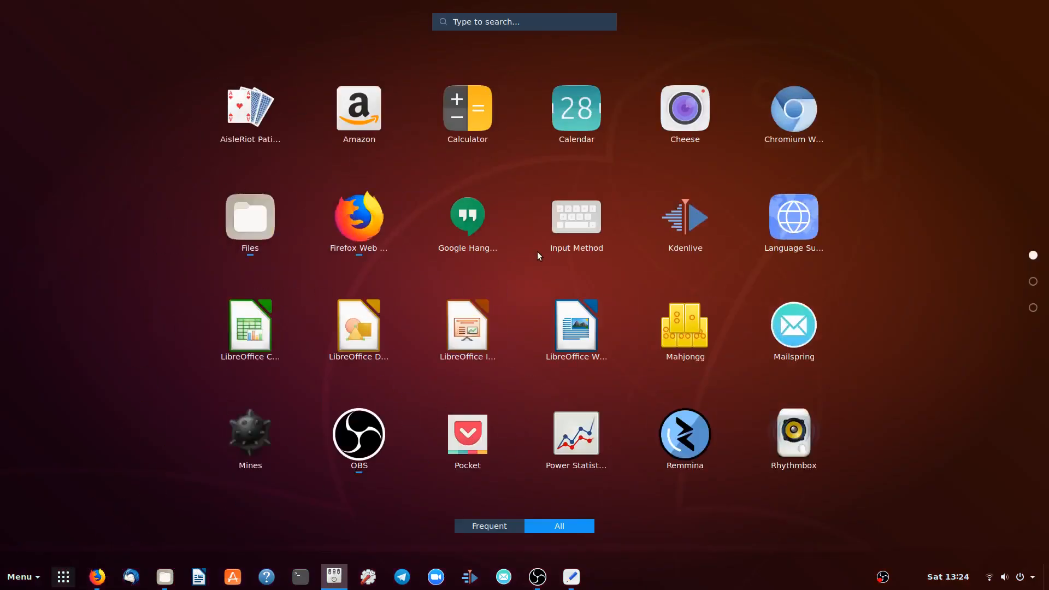
scroll(538, 255, down, 1)
scroll(538, 255, down, 1)
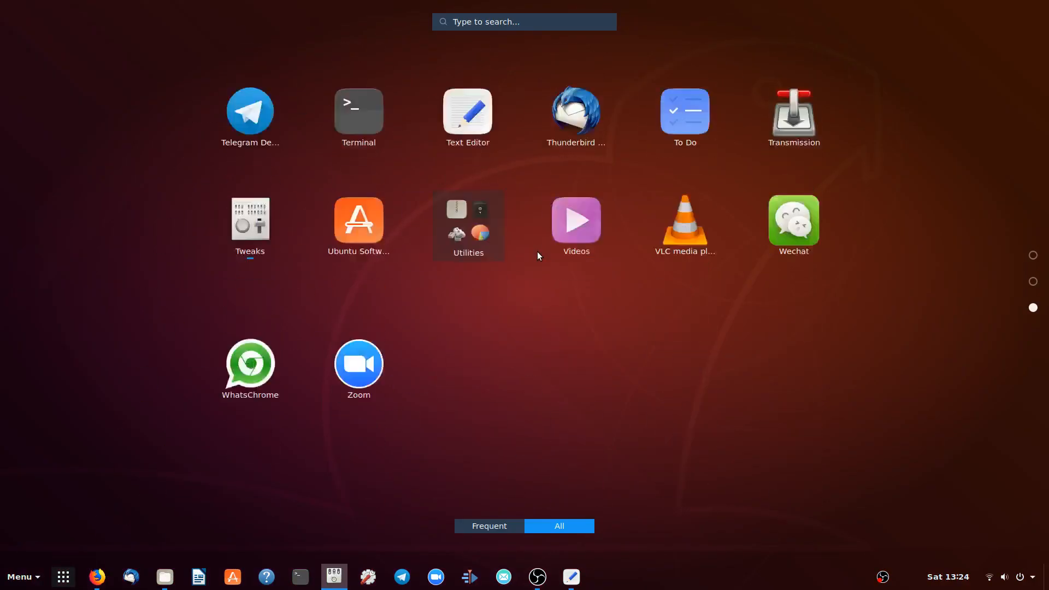
scroll(539, 255, up, 1)
scroll(537, 251, up, 1)
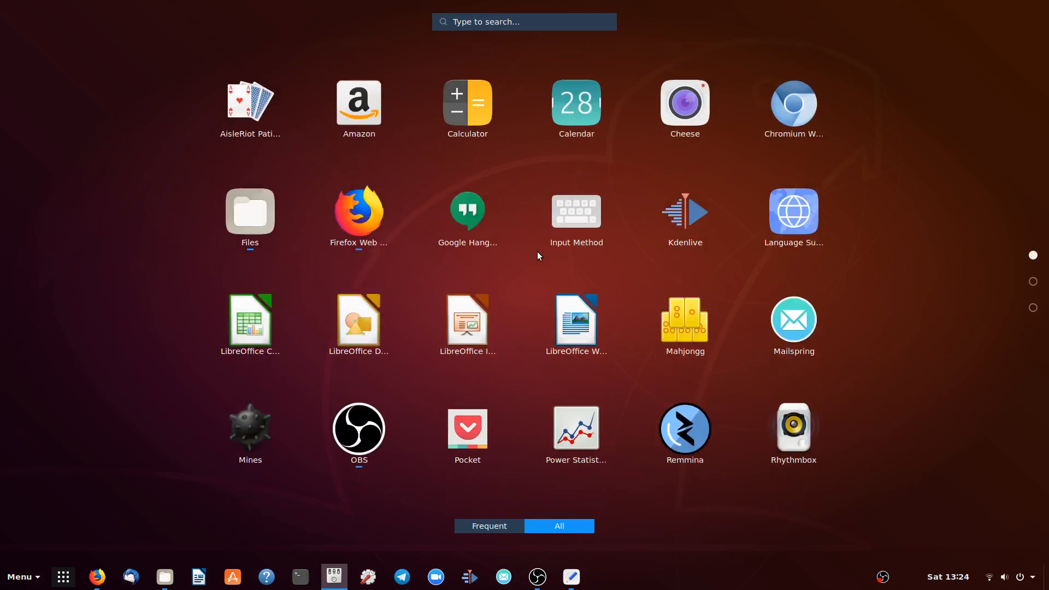
scroll(536, 252, down, 1)
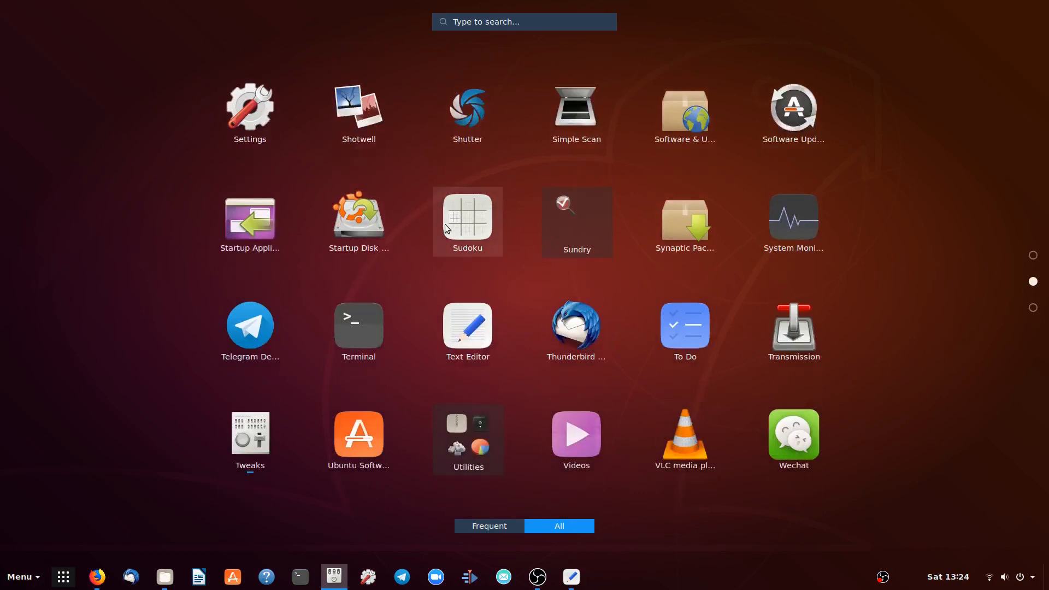
scroll(497, 262, down, 1)
scroll(498, 262, up, 1)
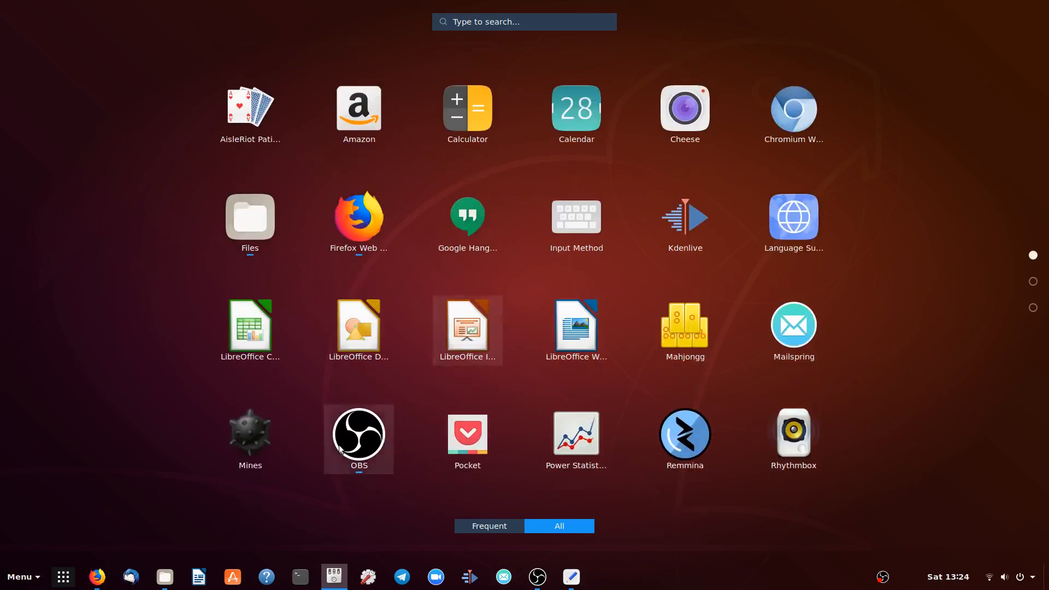
click(64, 577)
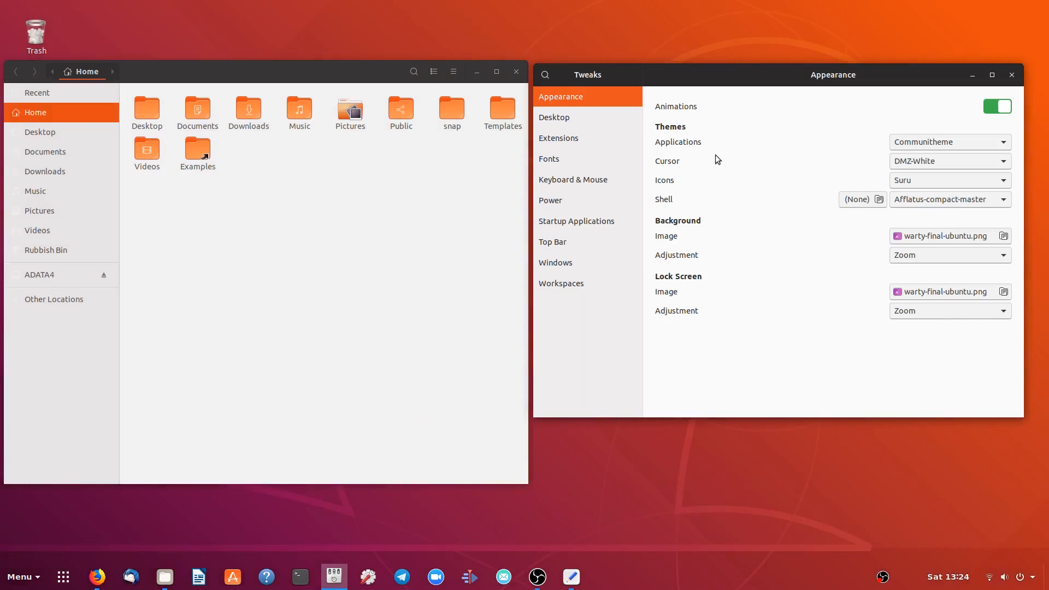
Set the applications theme to Afflatus-compact-master and the icon theme to Papirus-Dark-Breeze-actions.
click(915, 141)
click(916, 141)
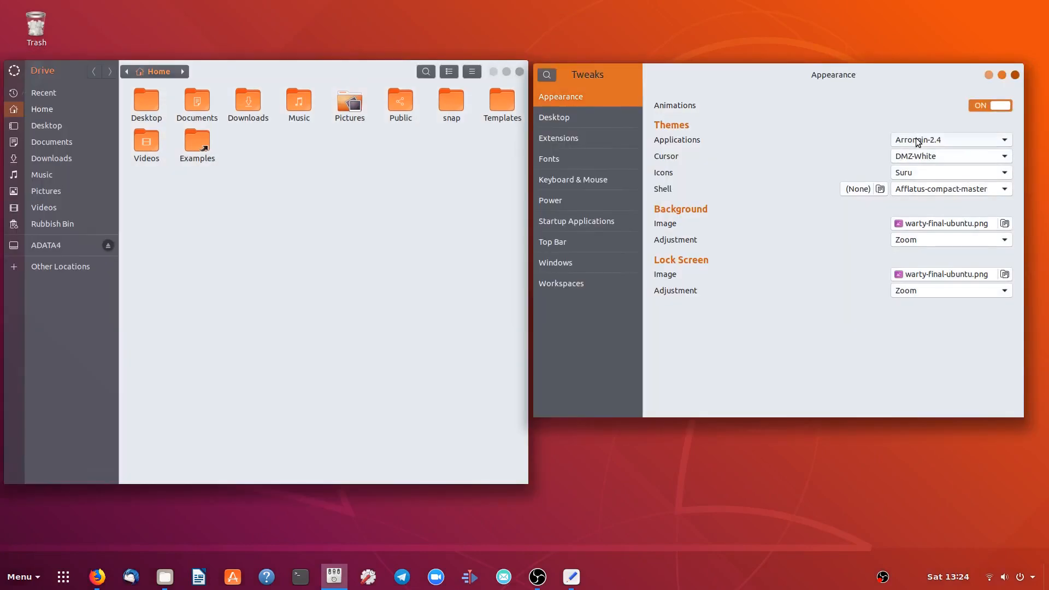
click(916, 139)
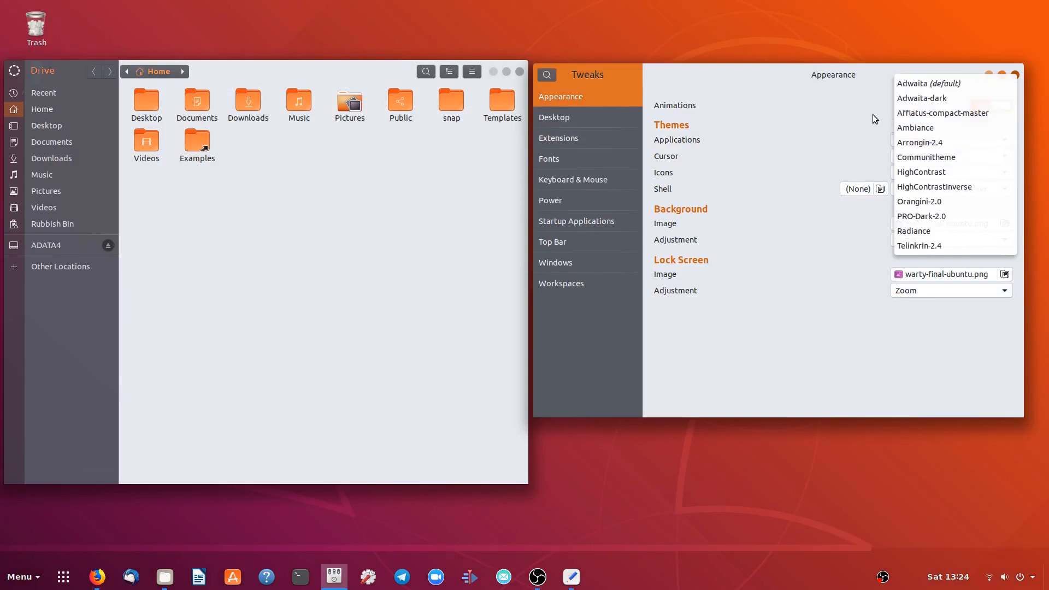
click(962, 116)
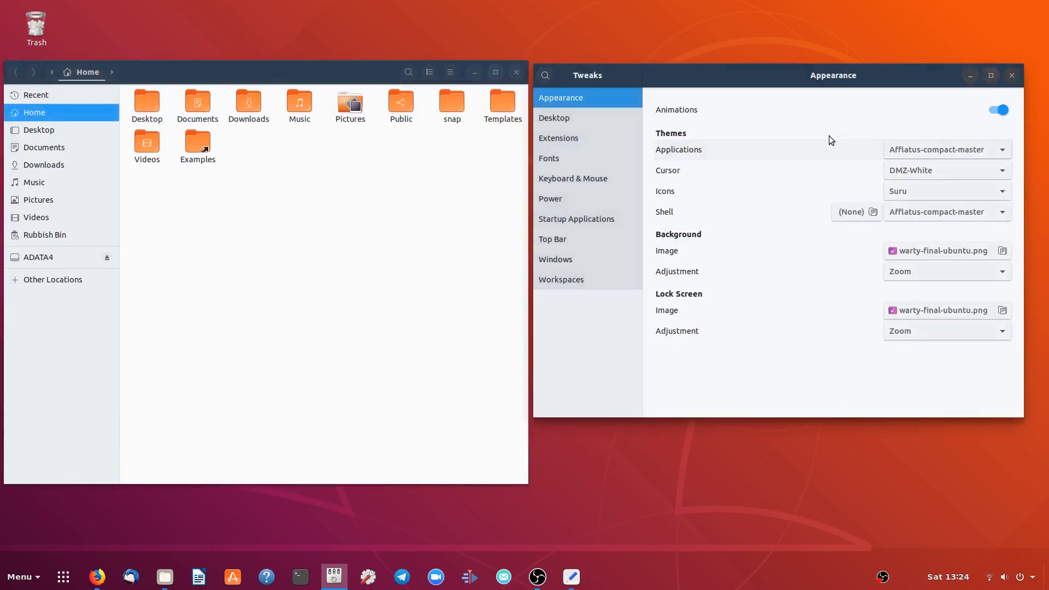
scroll(933, 191, down, 1)
click(935, 195)
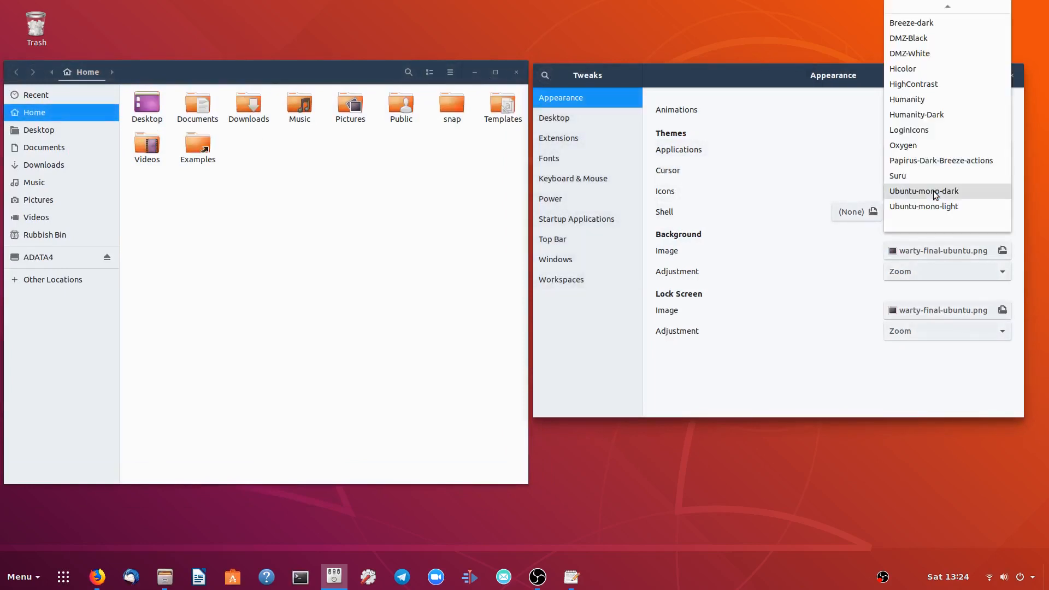
click(936, 161)
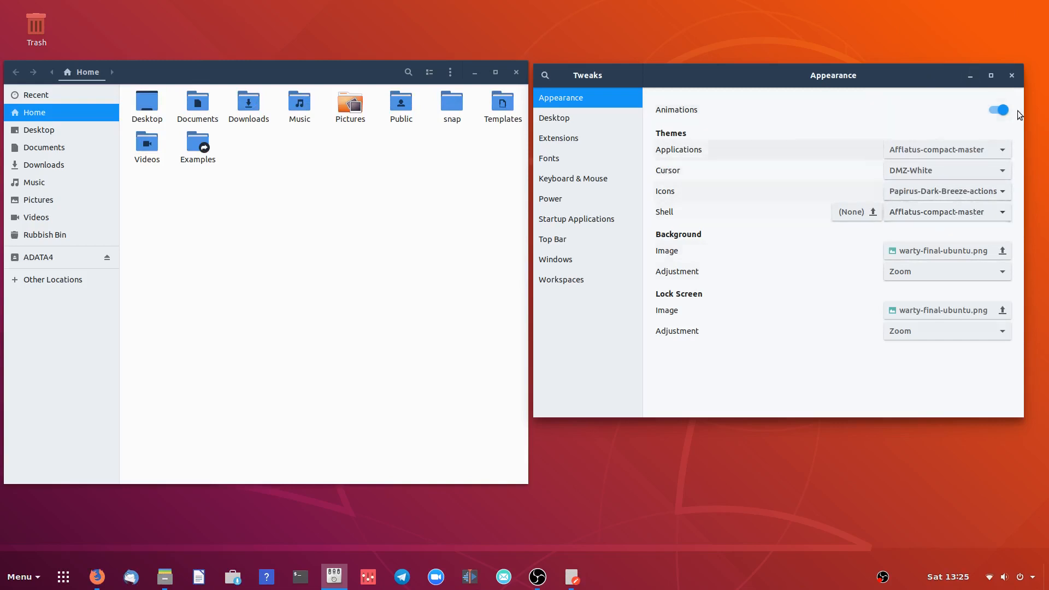
Close the Tweaks window and minimise the Files window to clear the desktop.
click(1012, 76)
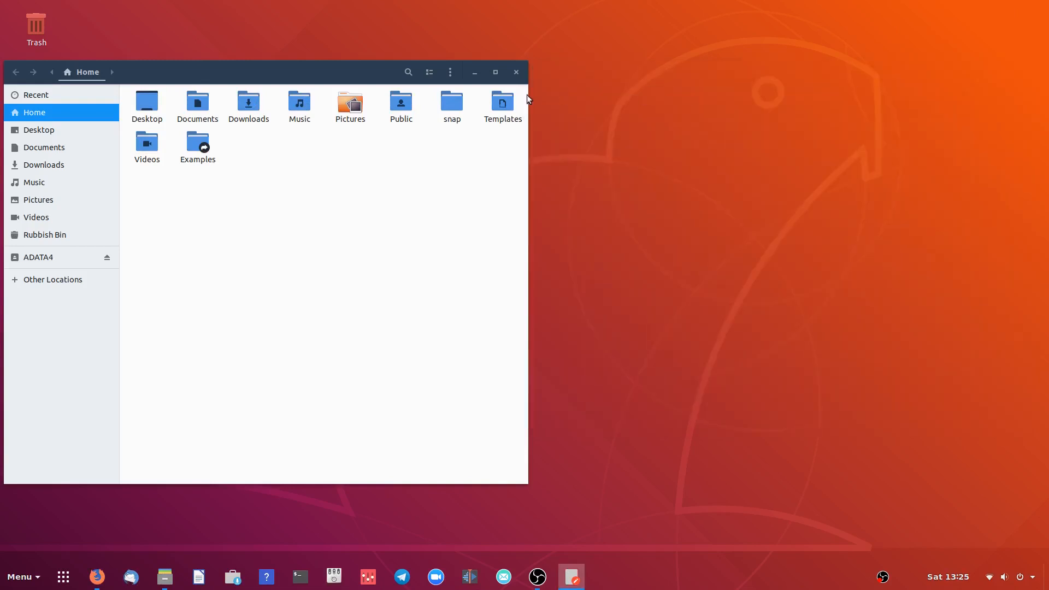
click(475, 72)
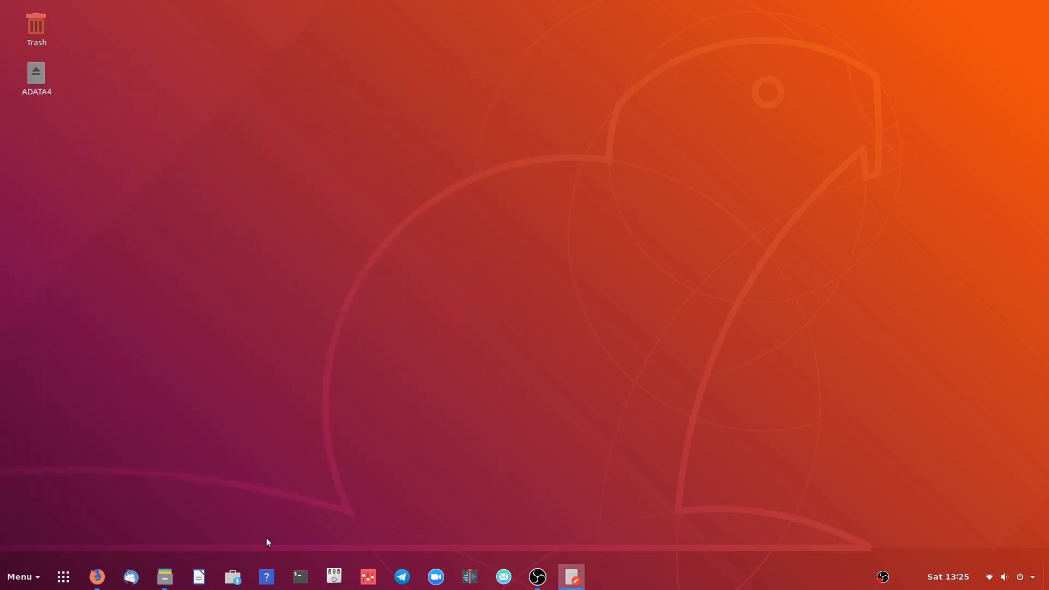
mouse_move(164, 576)
click(205, 510)
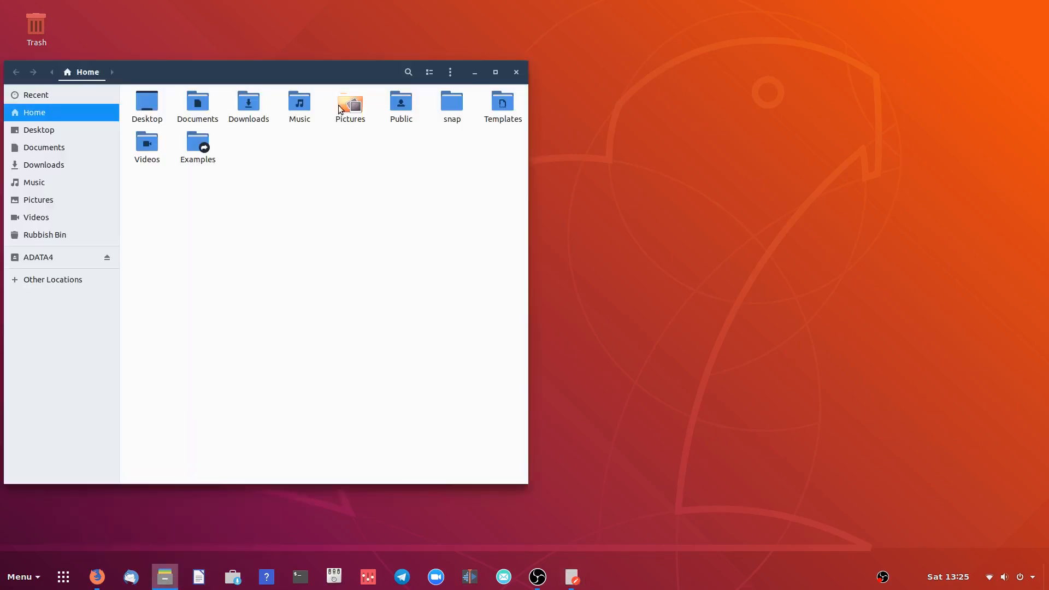
click(472, 73)
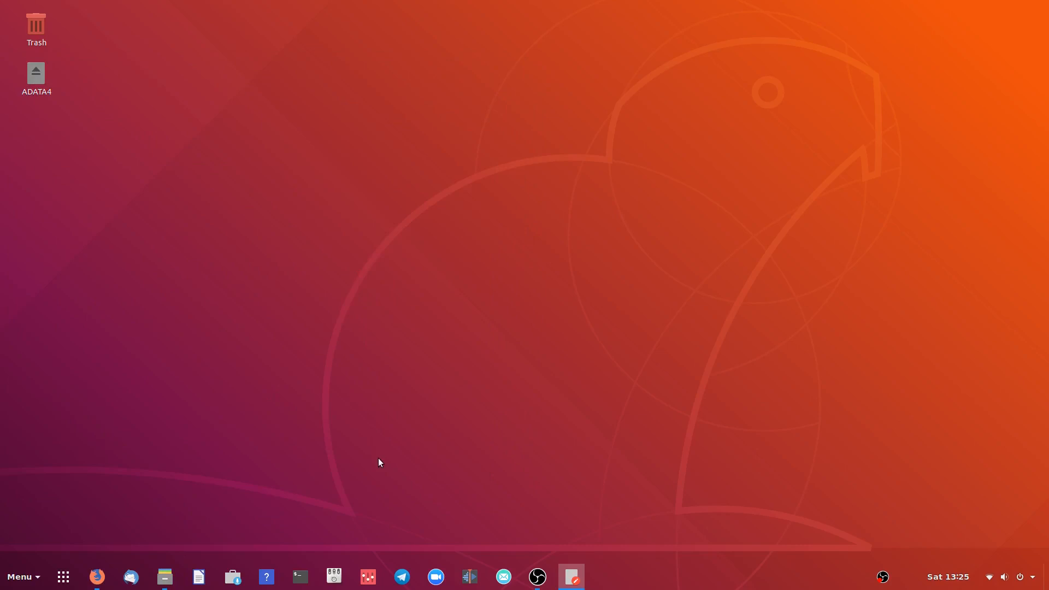
Open the desktop background settings and examine the available Wallpapers and Pictures images without choosing one.
right_click(460, 171)
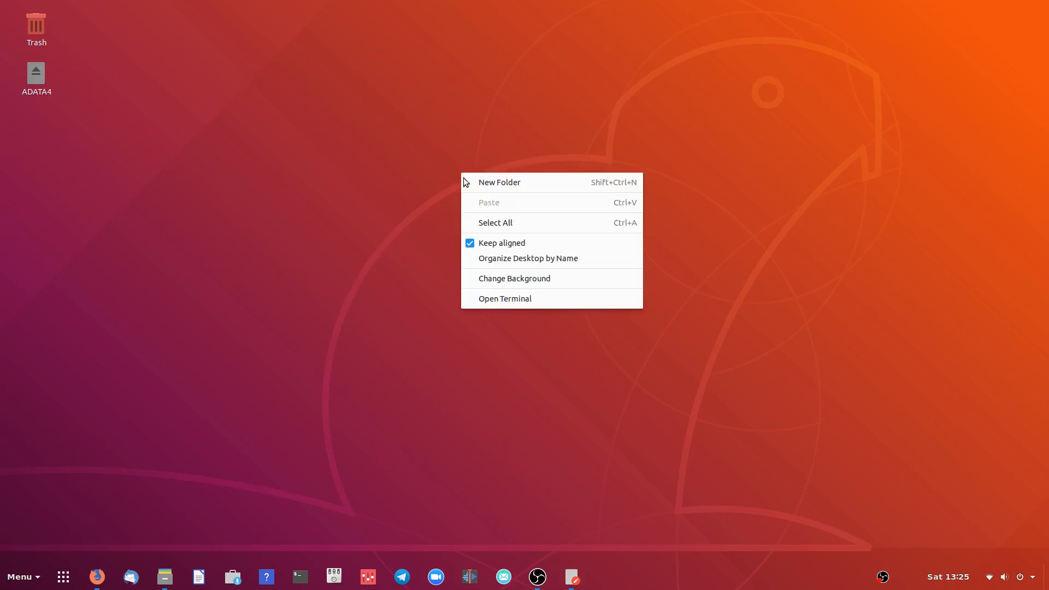
click(505, 273)
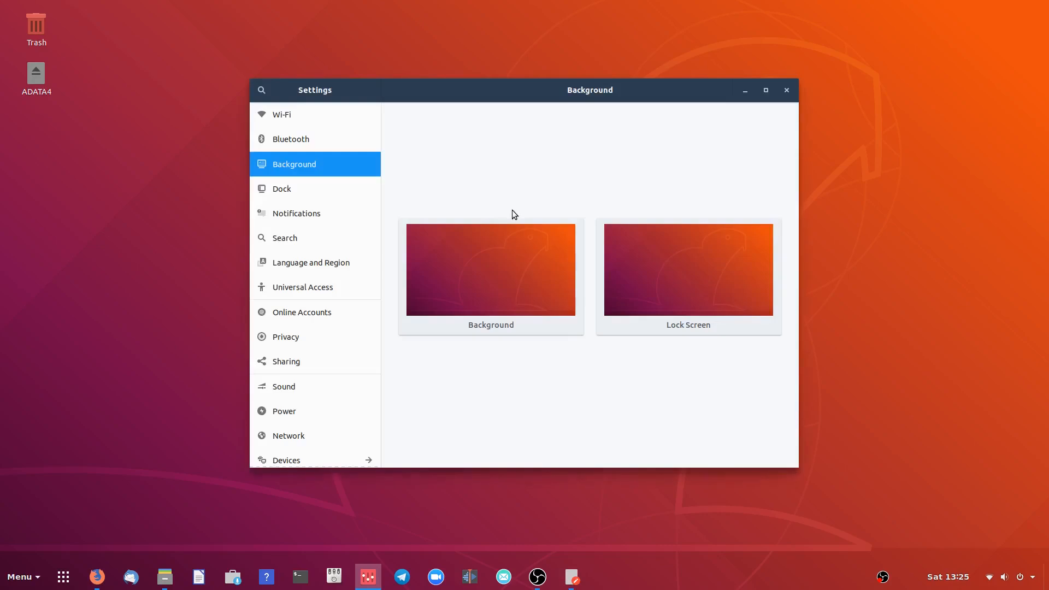
click(492, 257)
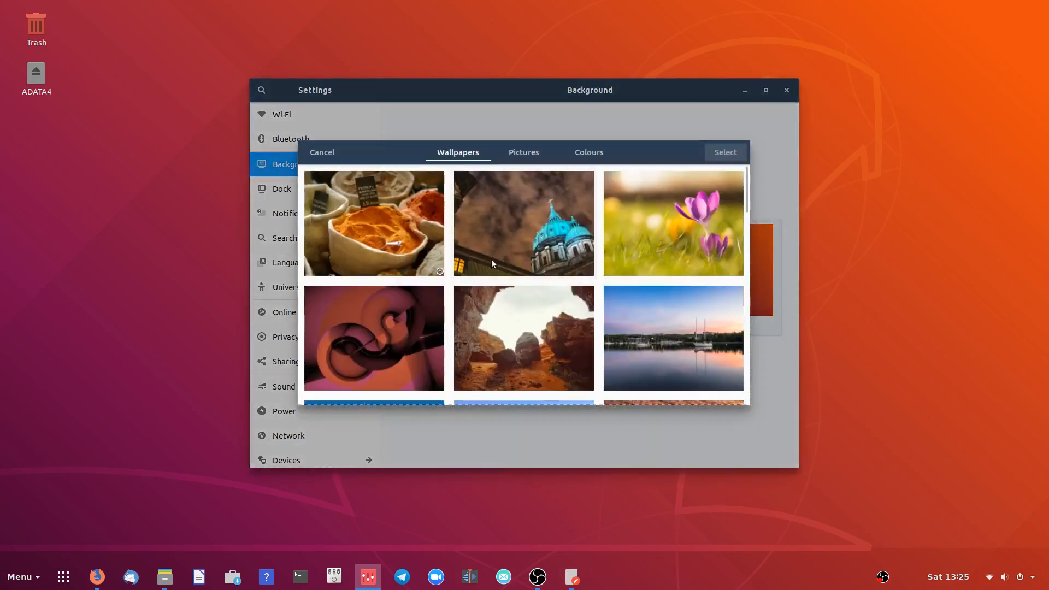
scroll(493, 265, down, 5)
scroll(494, 266, down, 10)
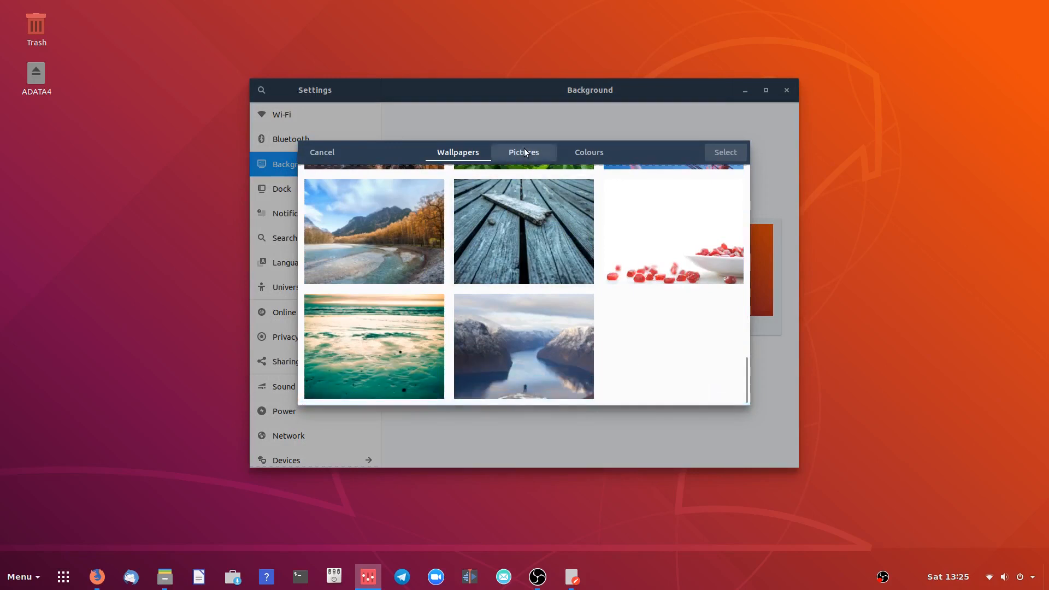
click(524, 150)
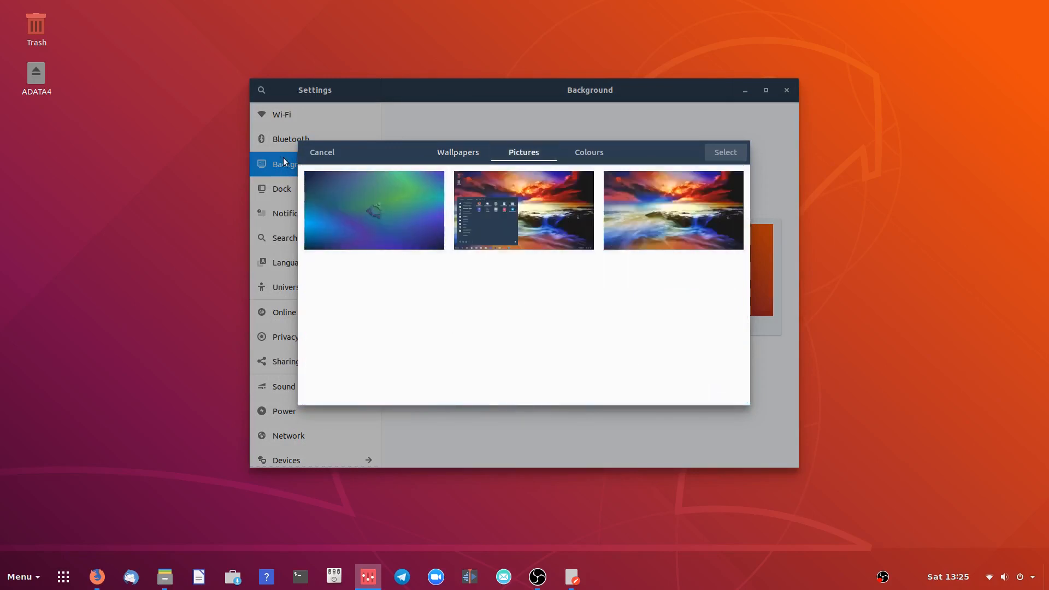
click(309, 150)
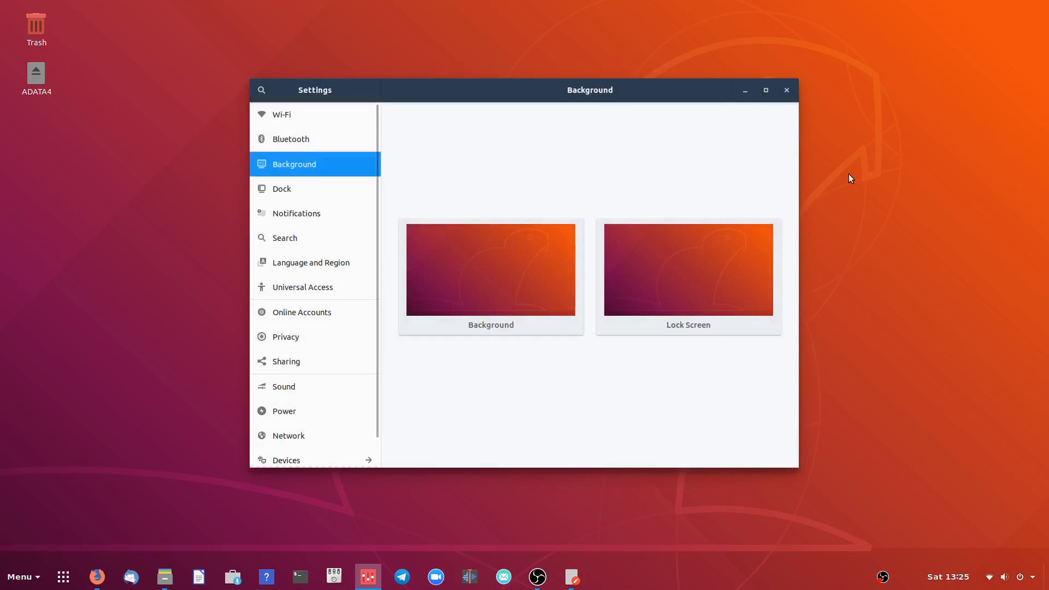
Bring the Files window back and show hidden files in the Home folder.
click(174, 465)
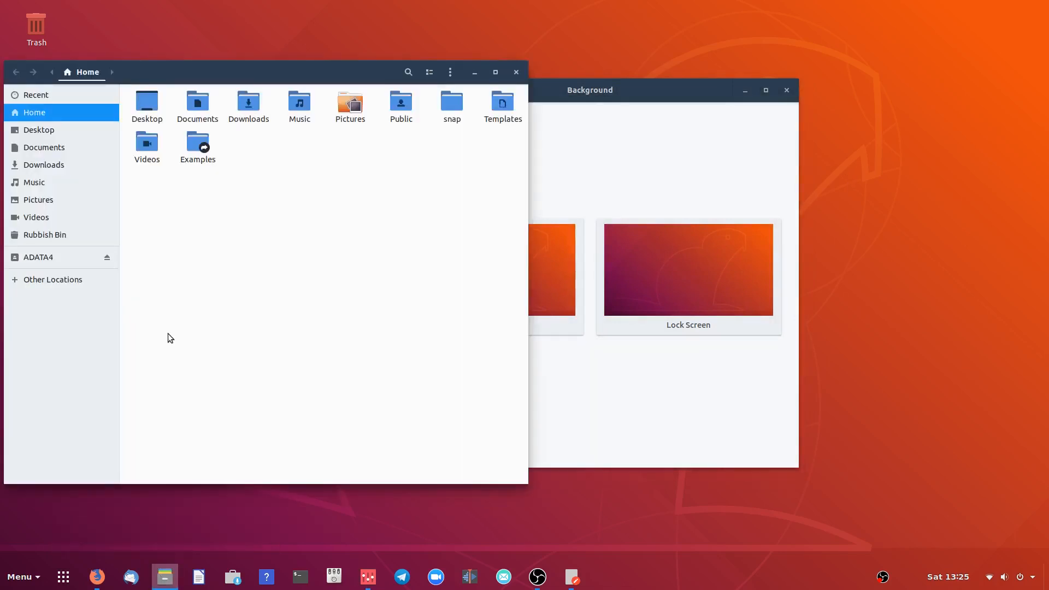
double_click(350, 104)
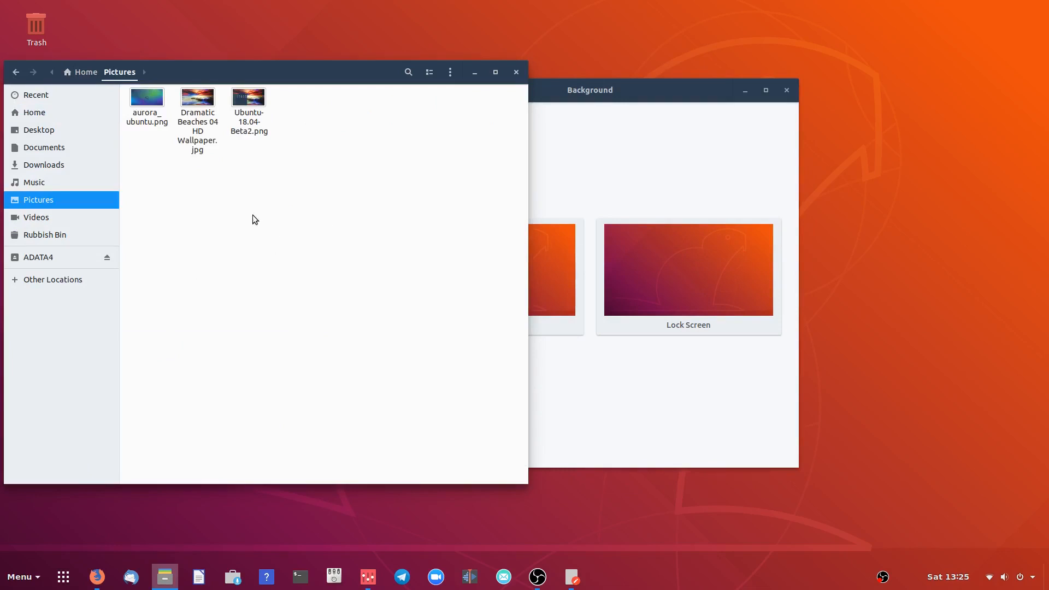
click(34, 111)
click(450, 72)
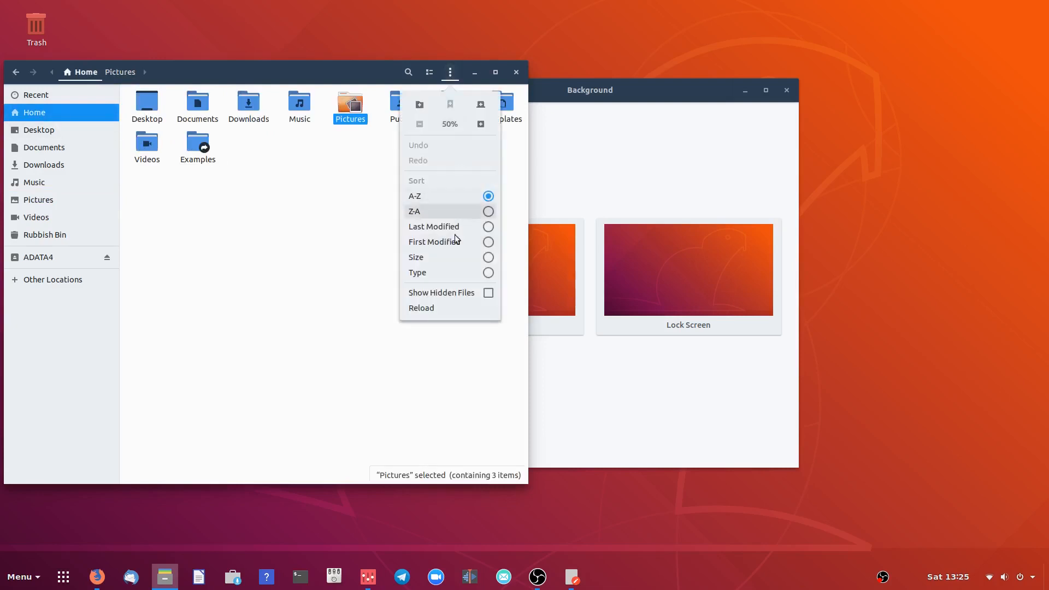
click(487, 293)
click(343, 392)
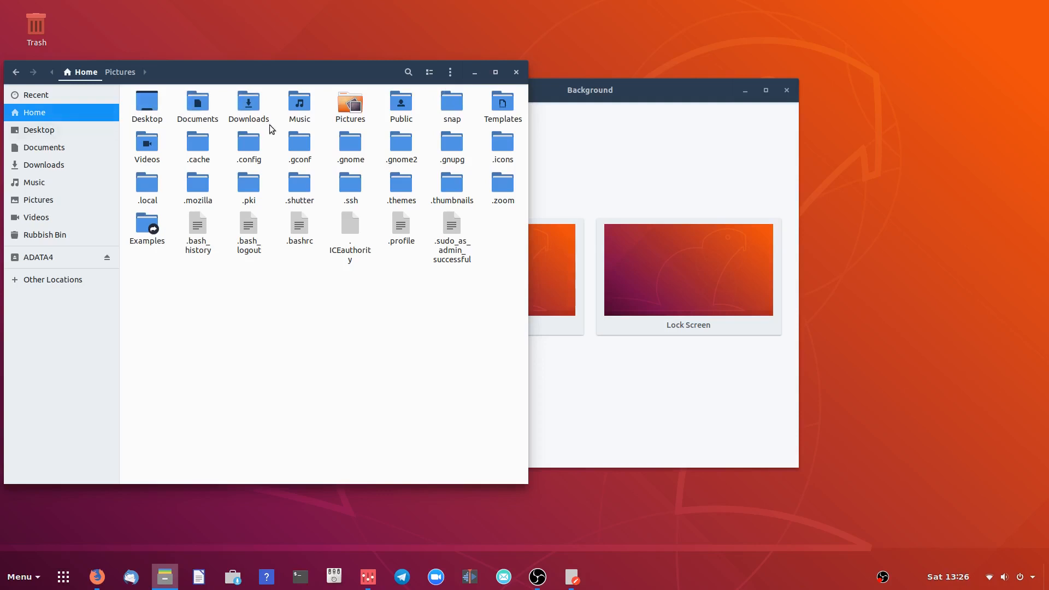
Create a Wallpapers folder inside Pictures and move aurora_ubuntu.png and Dramatic Beaches 04 HD Wallpaper.jpg into it.
double_click(351, 104)
right_click(255, 209)
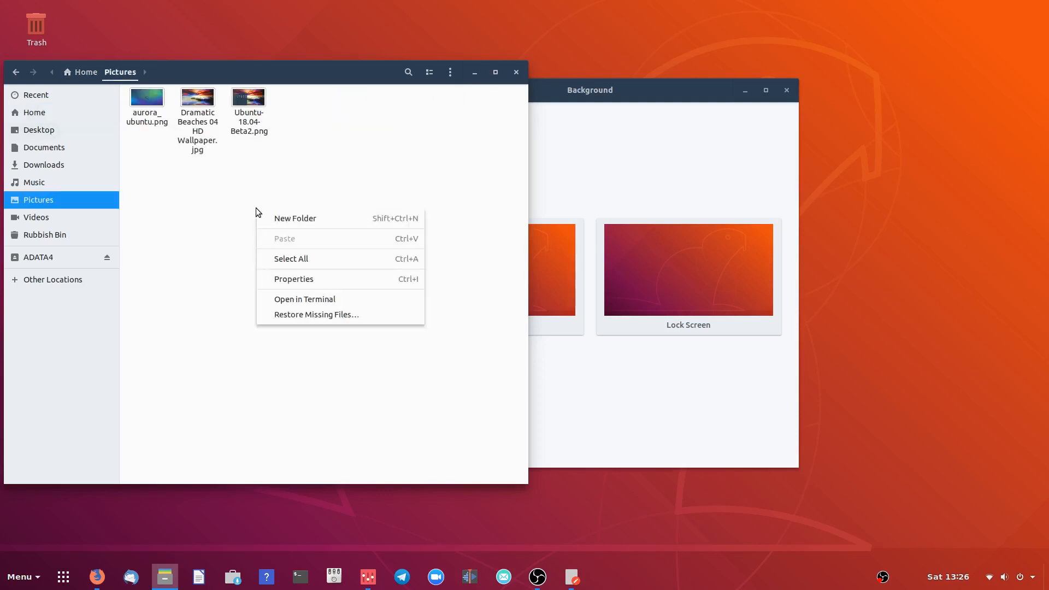
click(286, 218)
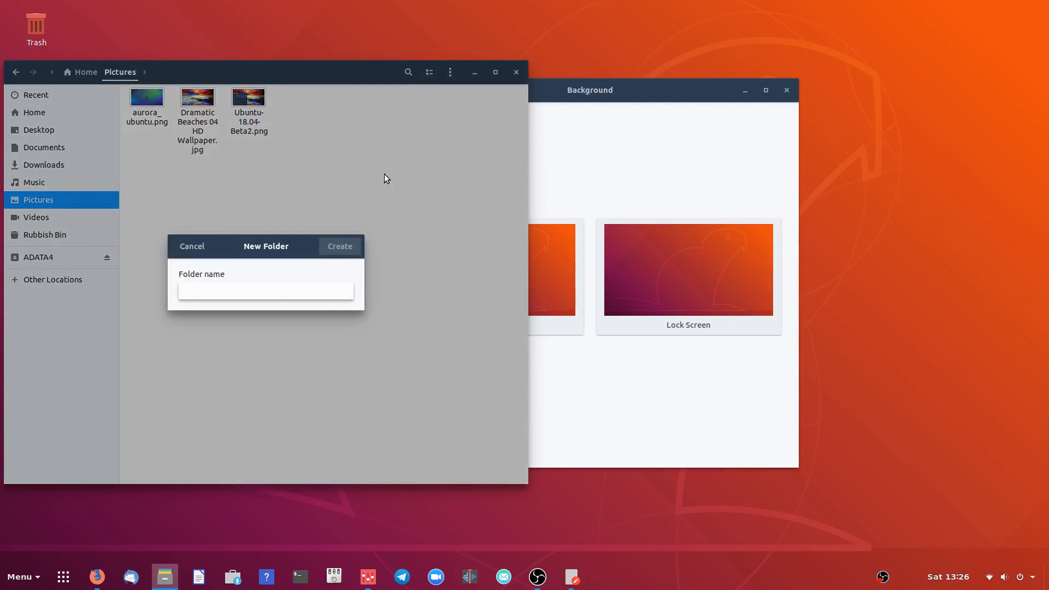
text(Walpapers)
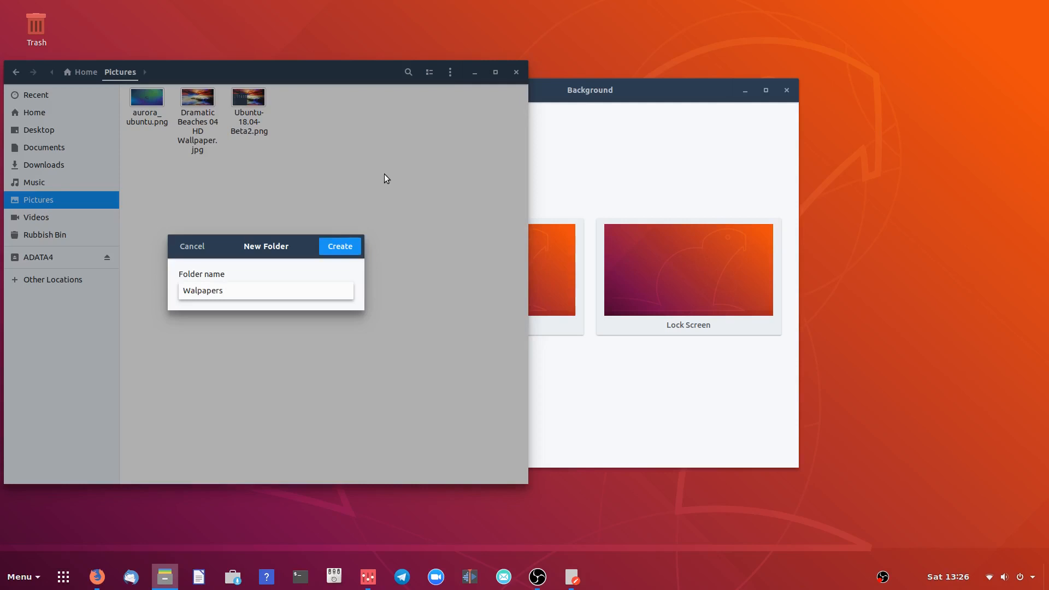
key(BackSpace)
key(BackSpace)
key(BackSpace)
key(BackSpace)
text(per)
key(Return)
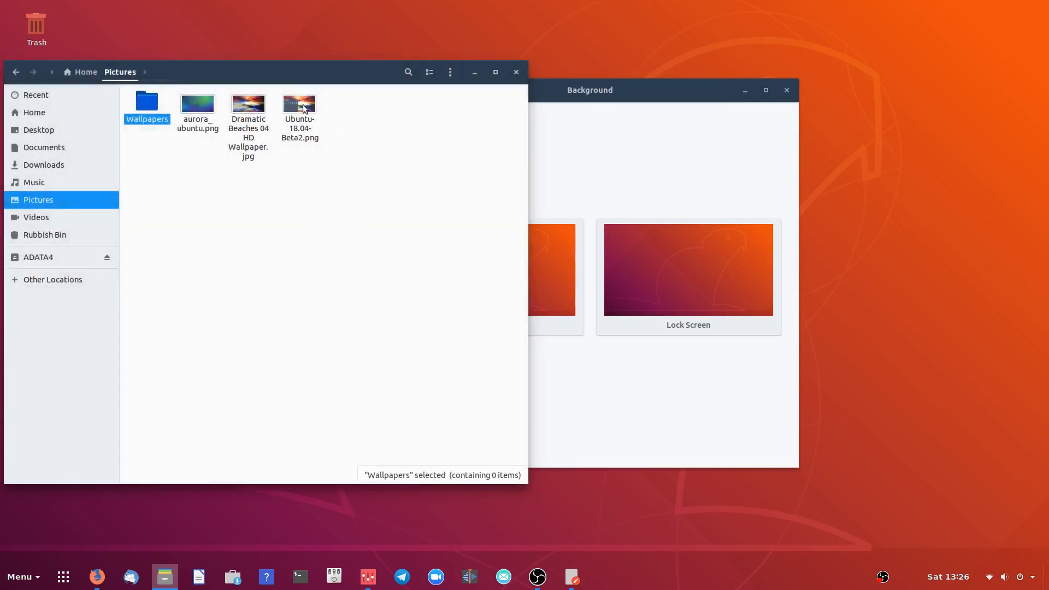
drag(249, 104, 145, 112)
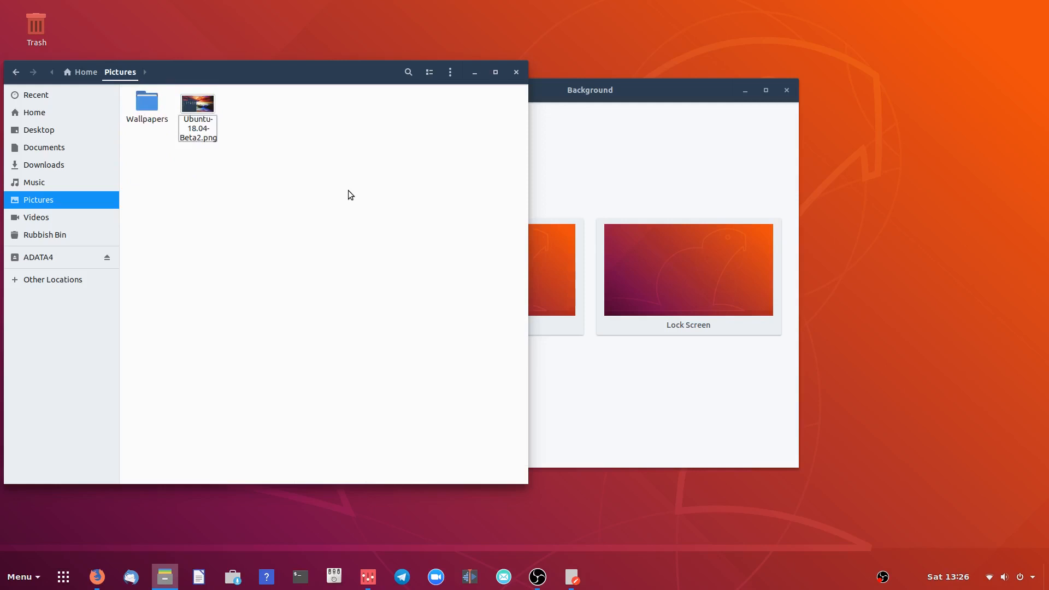
Open user-dirs.dirs from the Home folder's .config directory and change XDG_PICTURES_DIR to "$HOME/Pictures/Wallpapers".
click(71, 113)
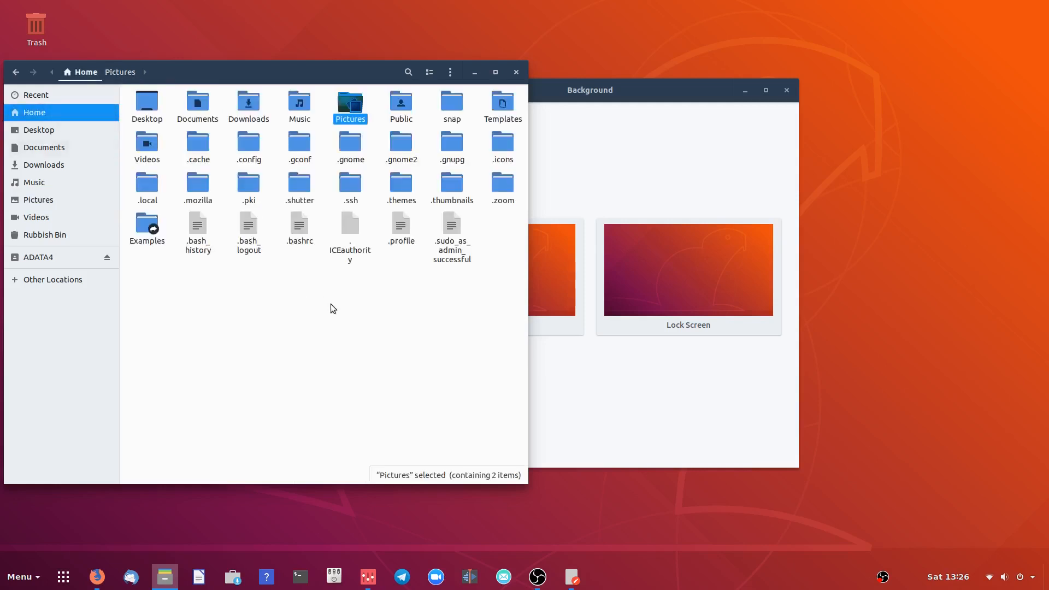
double_click(249, 142)
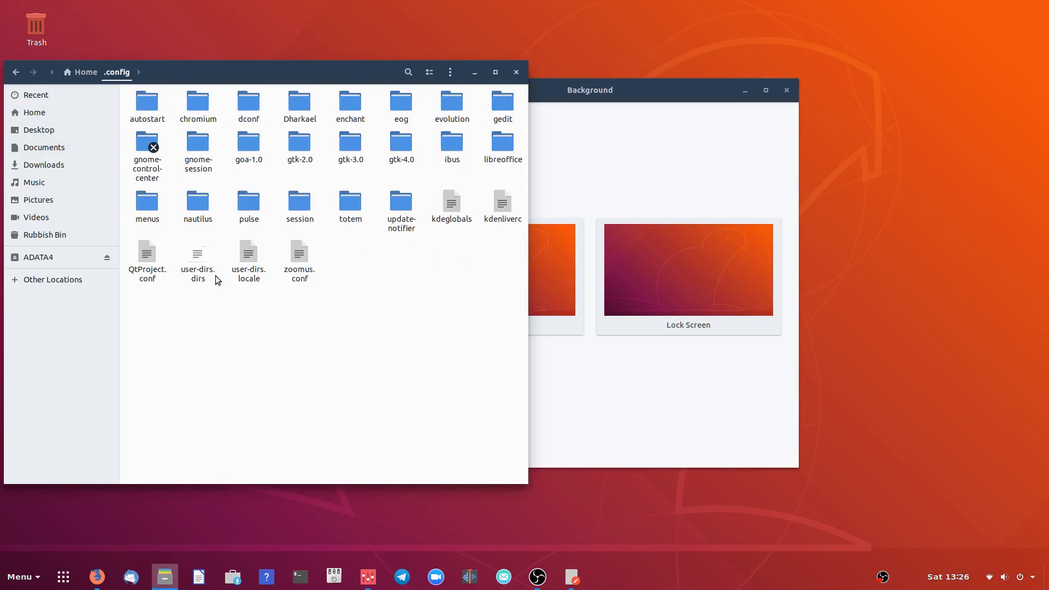
double_click(200, 255)
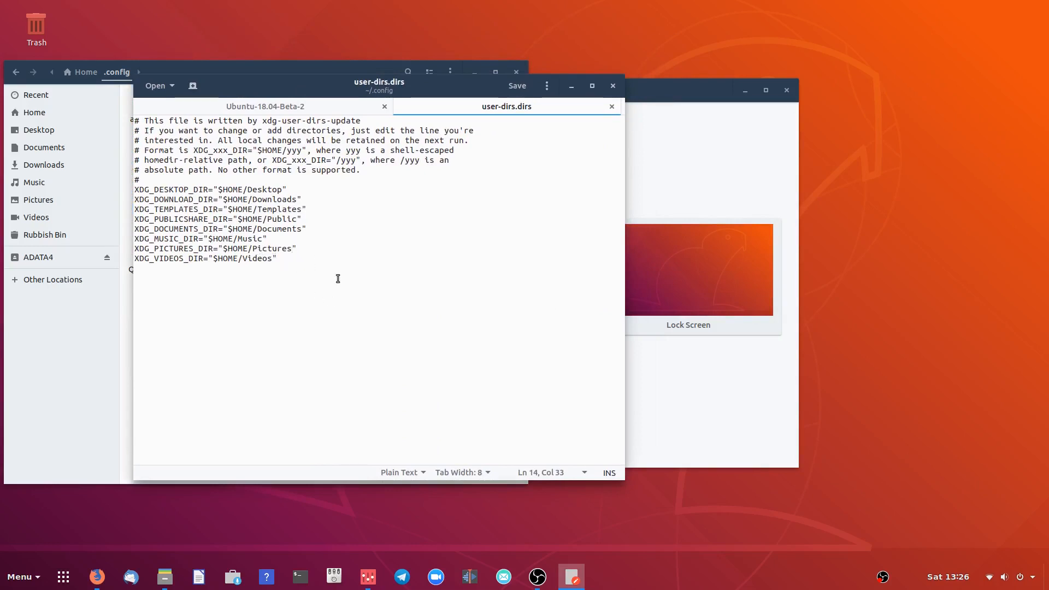
text(/Wallpapers)
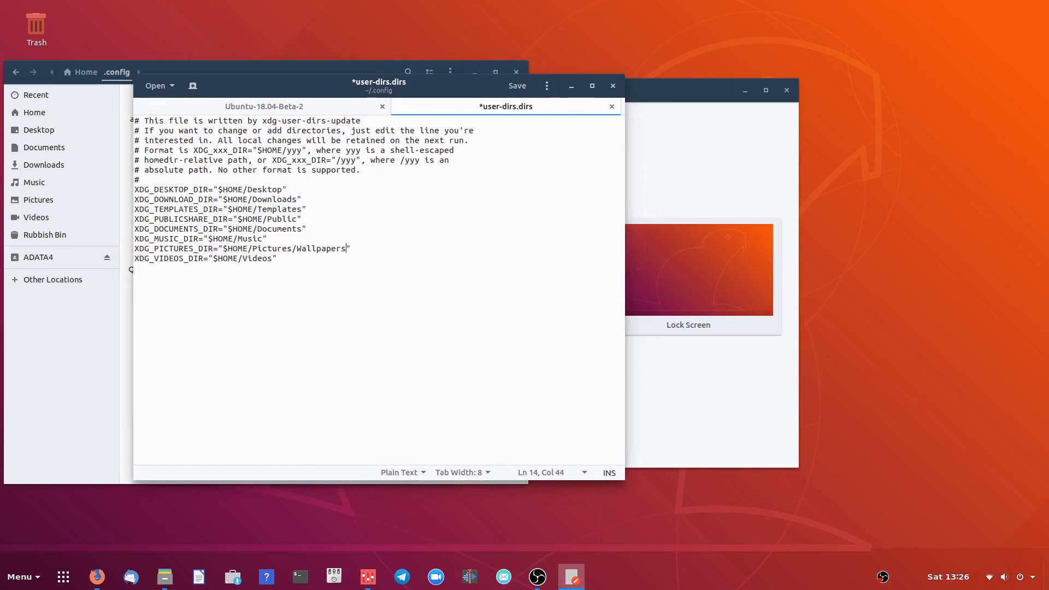
Rearrange the Settings and Files windows with the Pictures folder open, and save the edited user-dirs.dirs file.
drag(692, 94, 818, 97)
drag(356, 67, 690, 226)
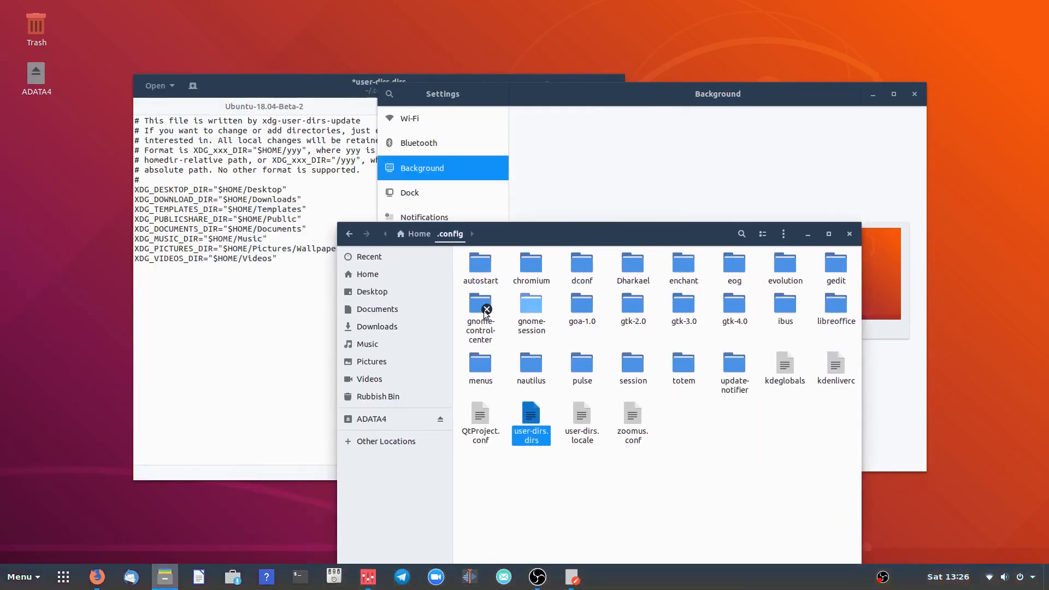
click(380, 363)
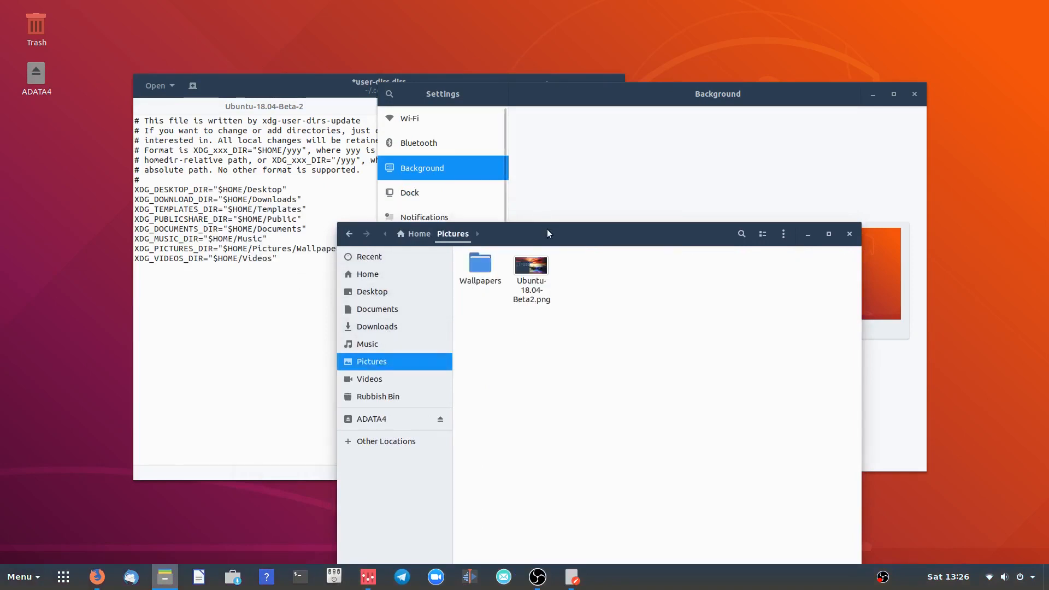
drag(546, 230, 613, 221)
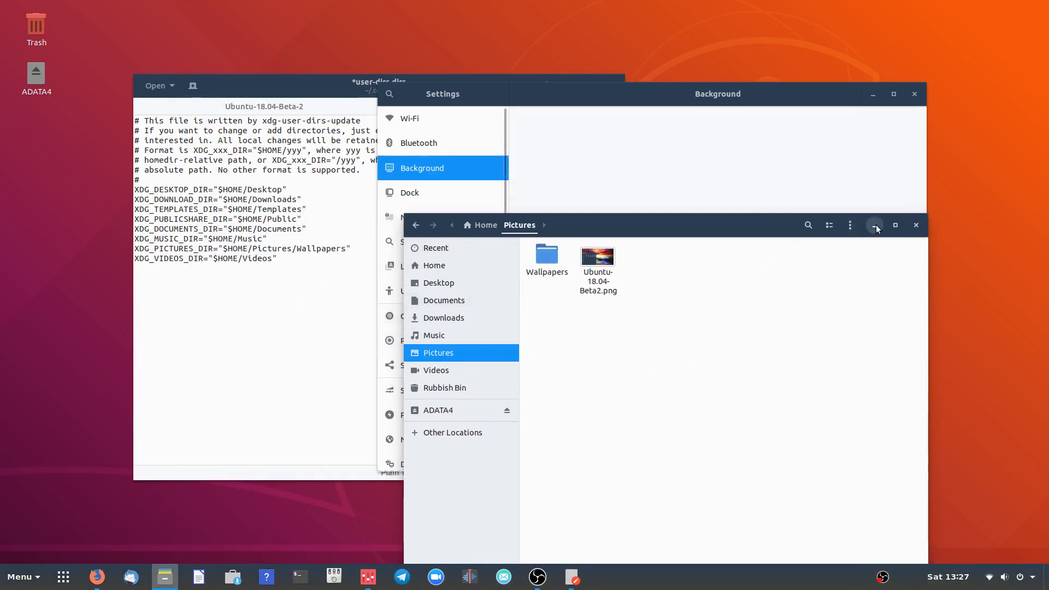
click(278, 79)
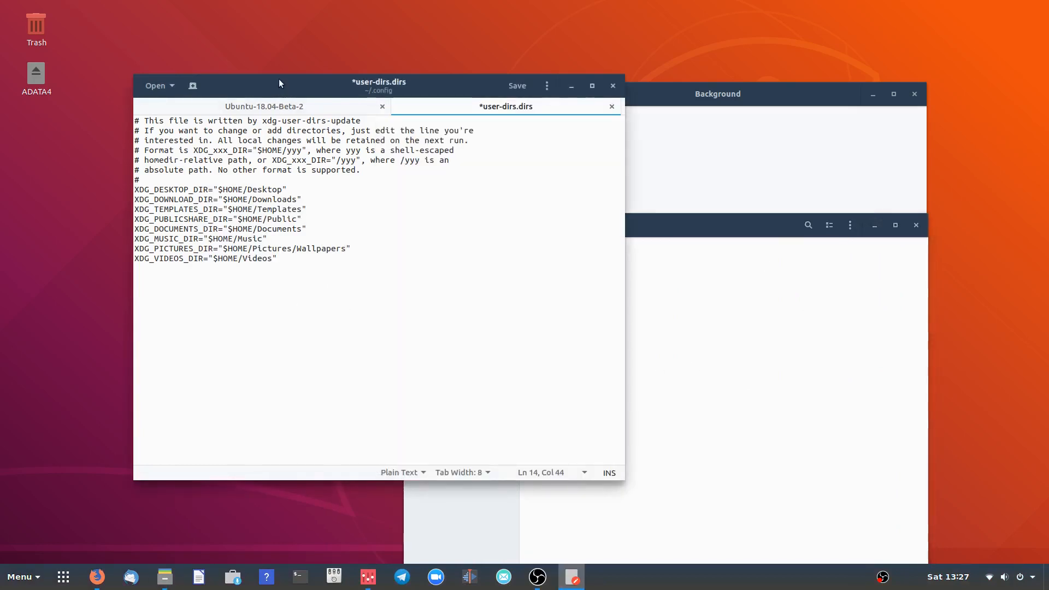
click(521, 86)
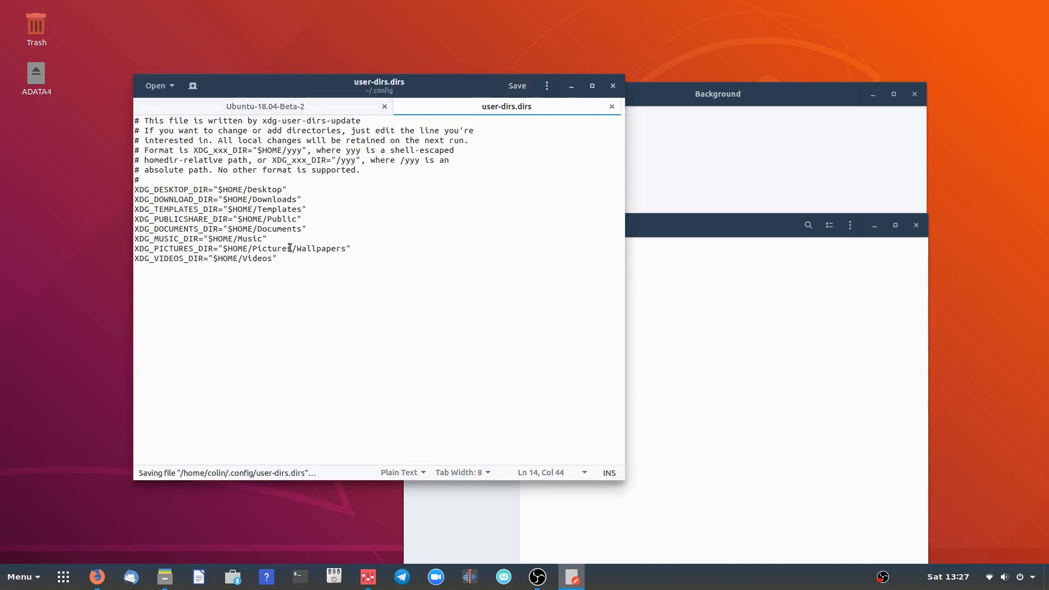
Compare the Pictures images in the desktop background chooser with the contents of the Pictures and Wallpapers folders.
click(727, 272)
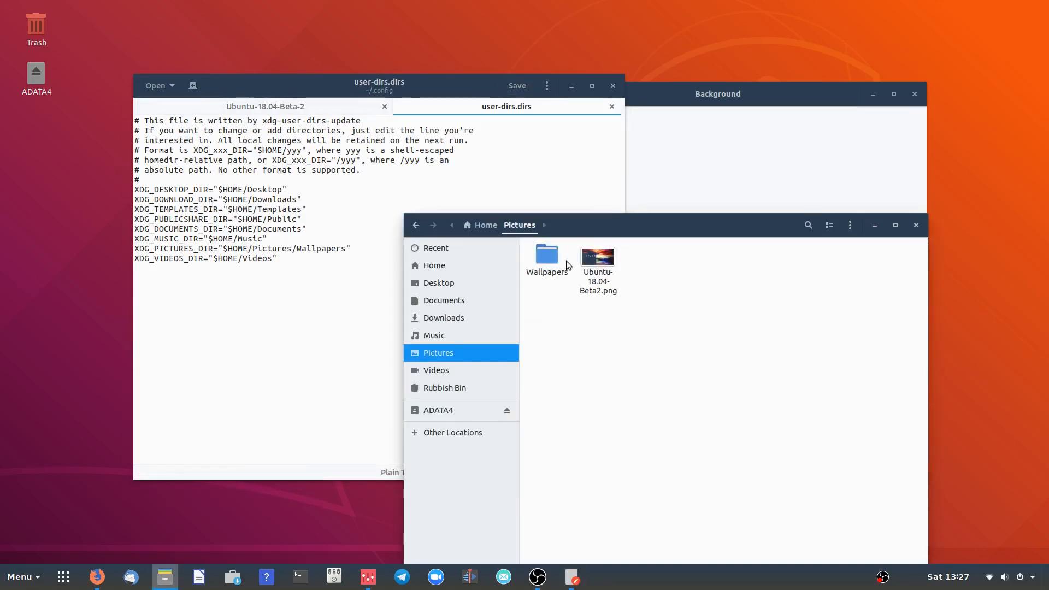
right_click(281, 26)
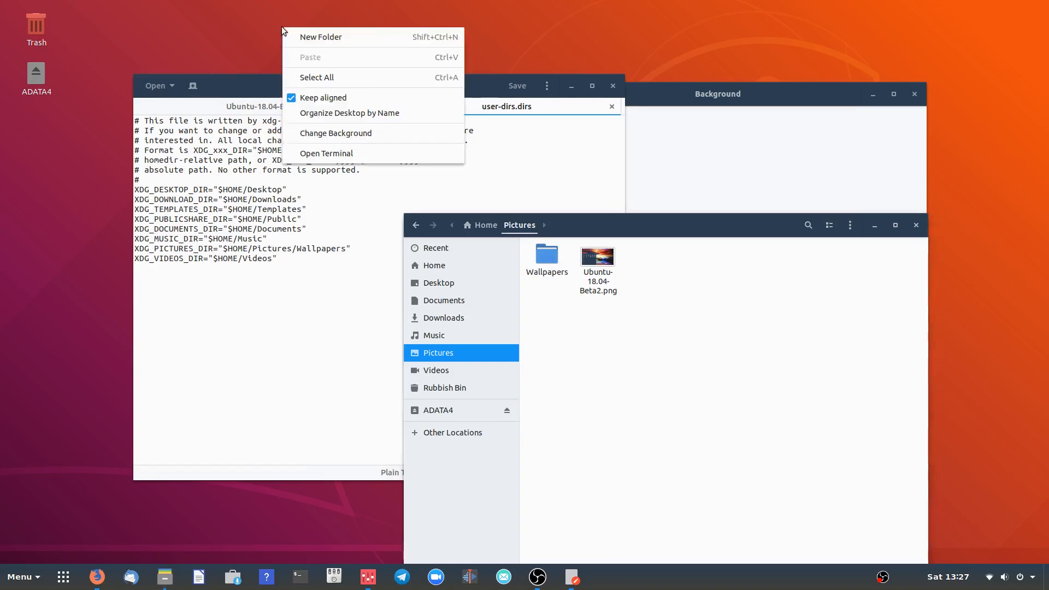
click(327, 130)
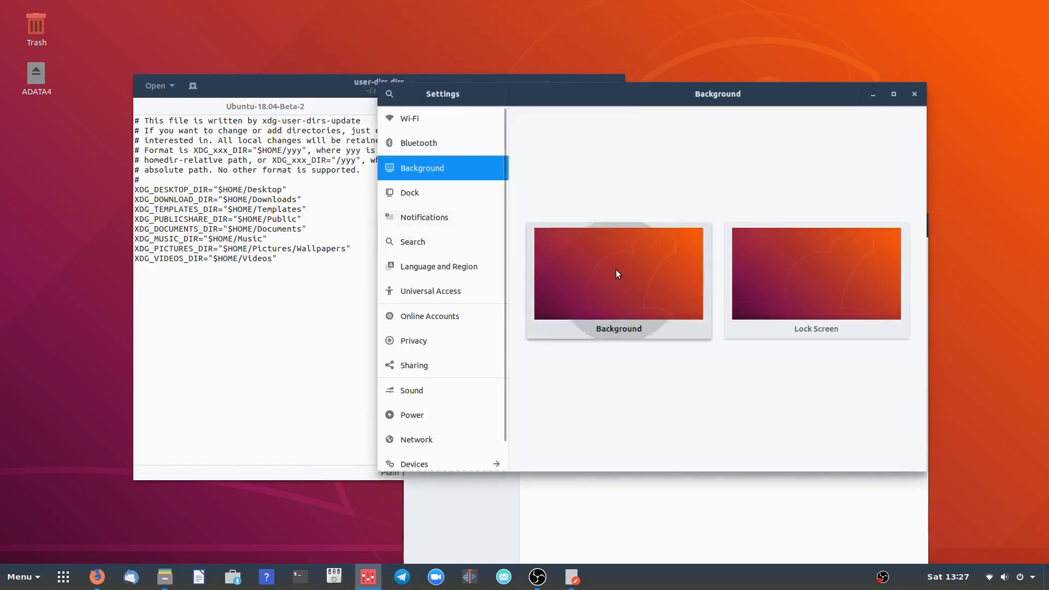
click(616, 270)
click(651, 156)
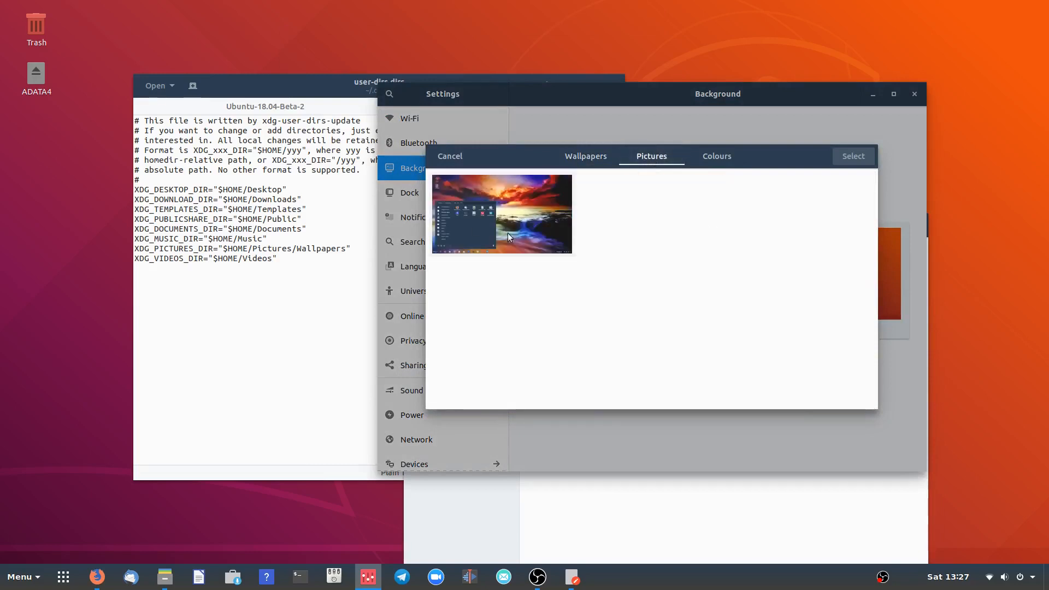
click(625, 530)
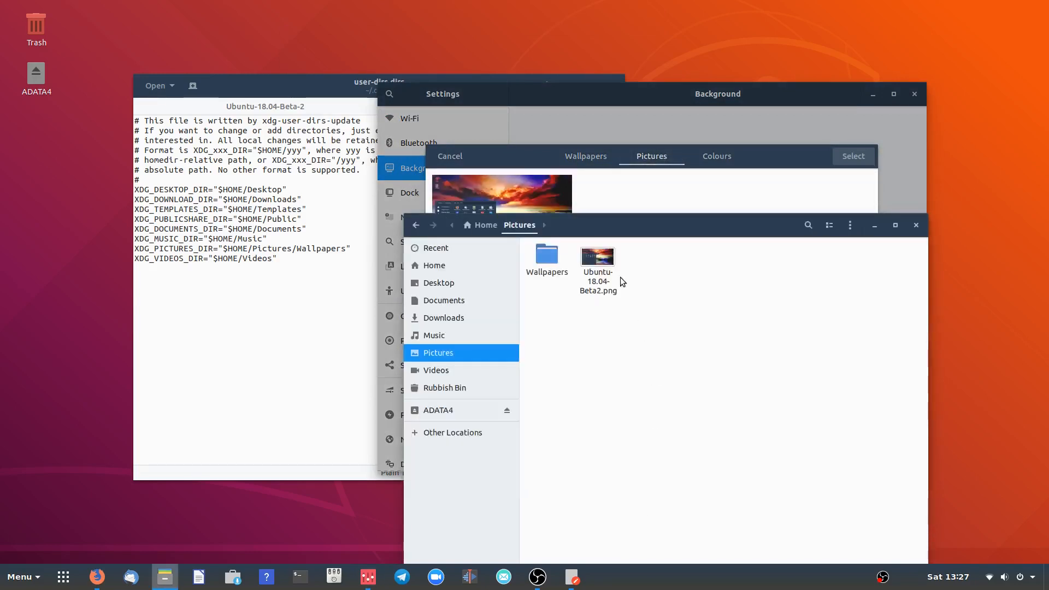
click(433, 353)
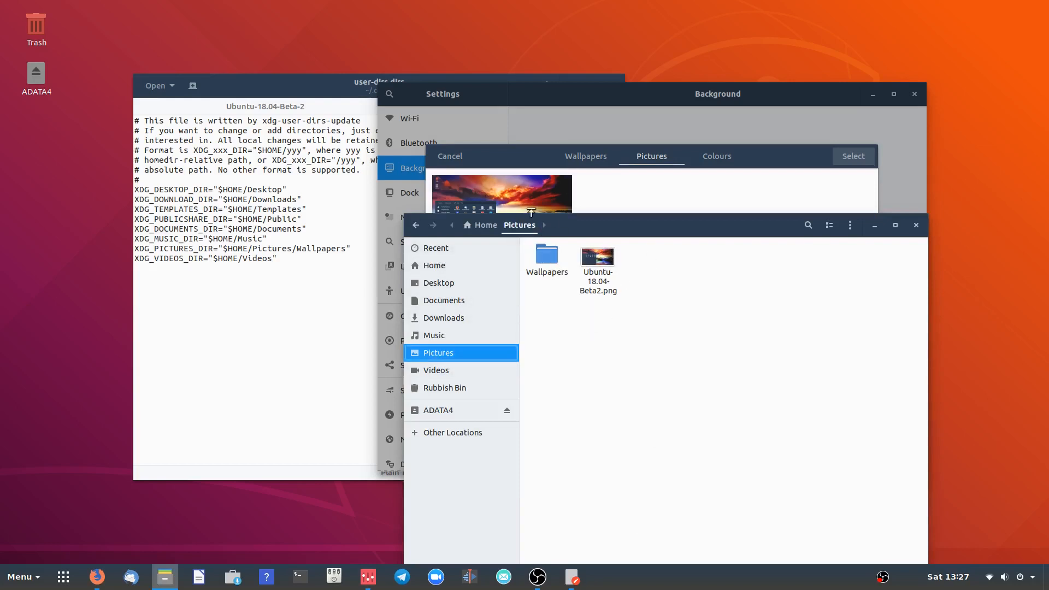
double_click(546, 256)
click(545, 257)
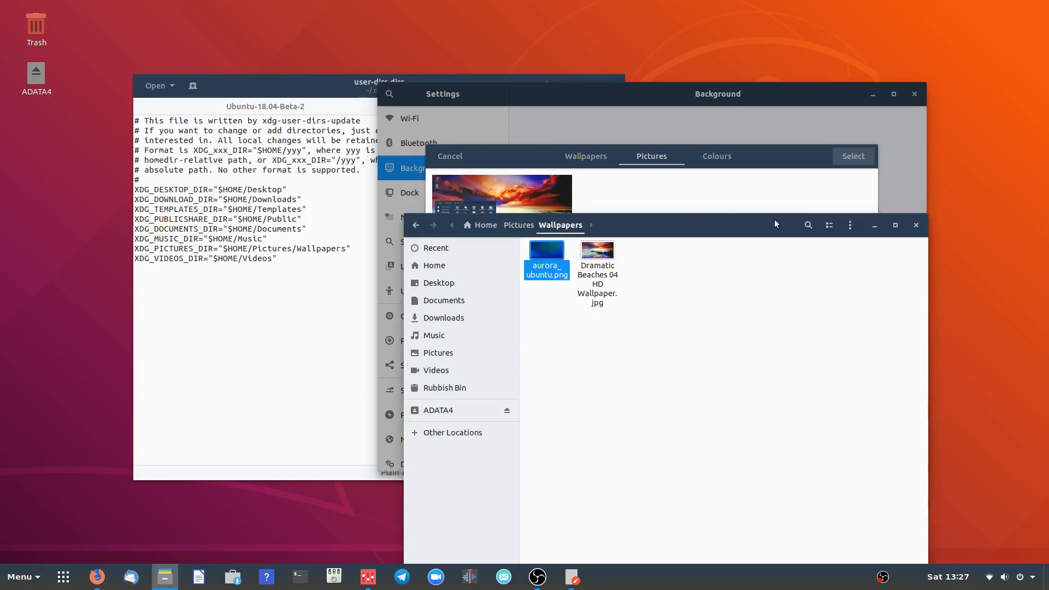
Close the Files window, cancel the background chooser, and close the Settings and text editor windows.
click(916, 226)
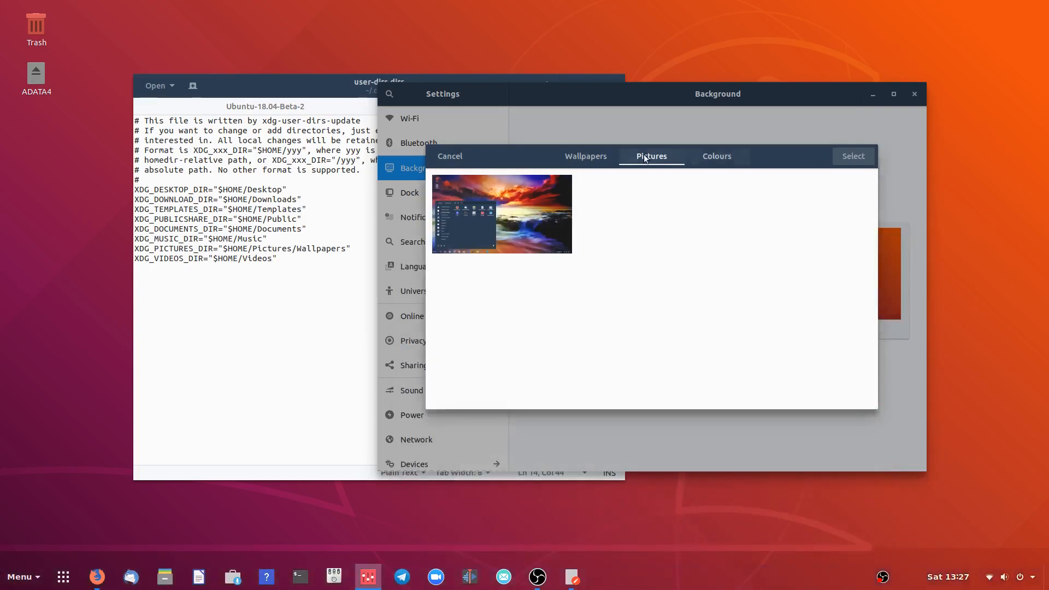
click(448, 158)
click(914, 93)
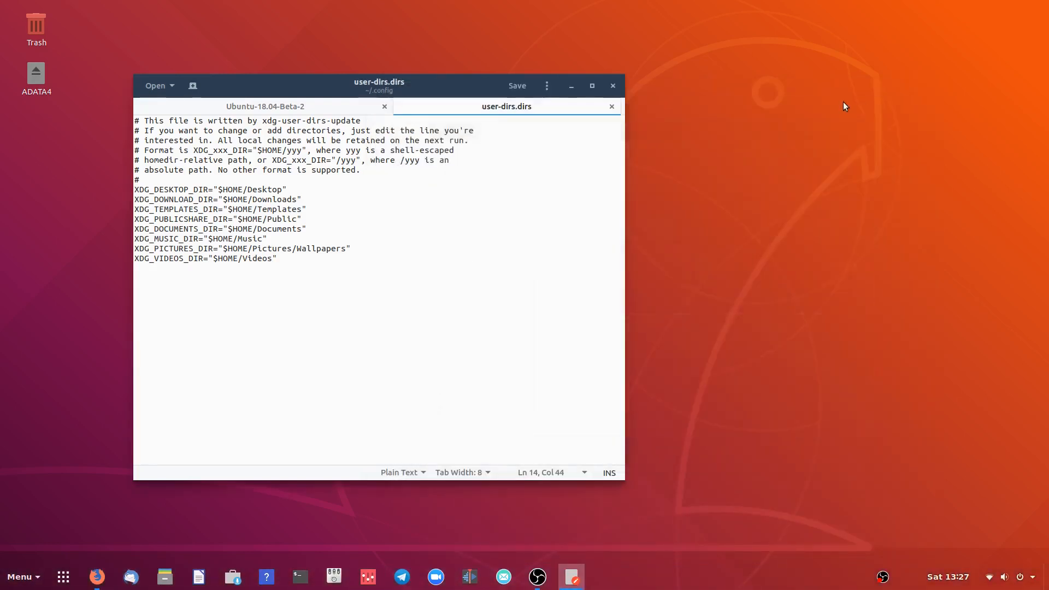
click(613, 86)
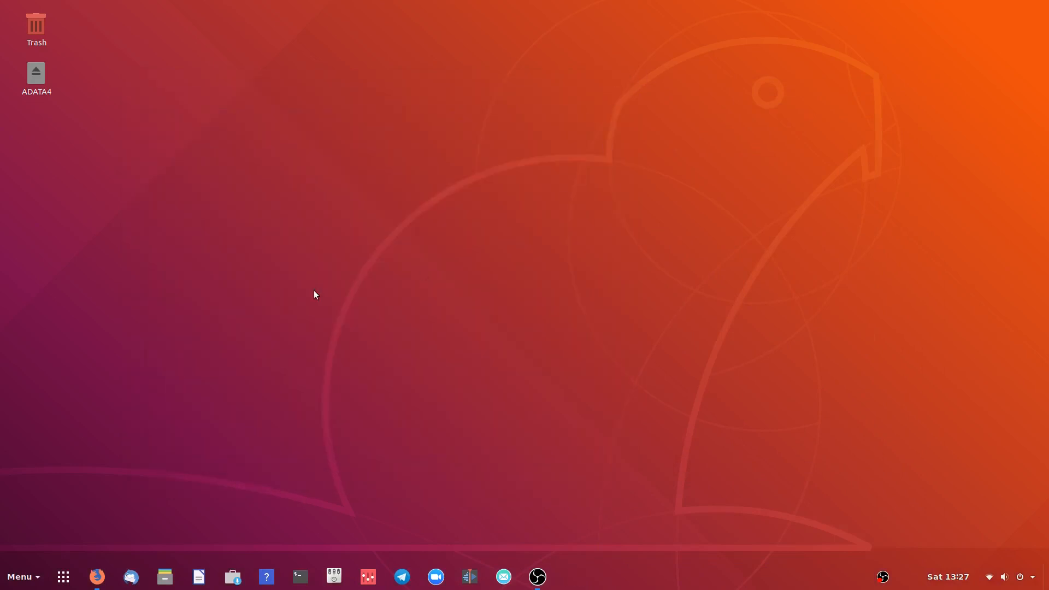
Restart the desktop shell by running the command r.
key(alt+F2)
text(r)
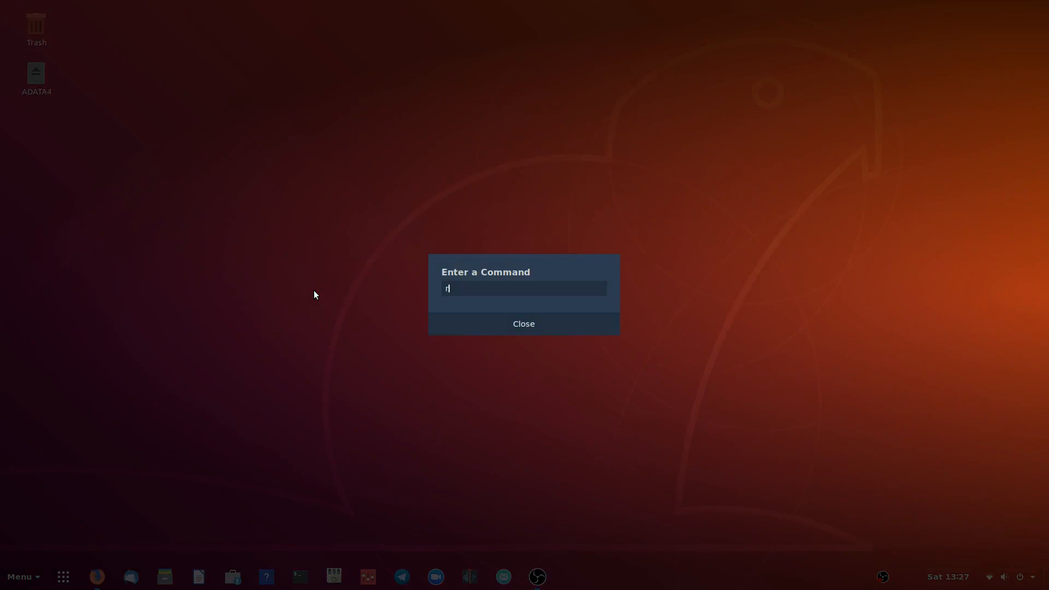
key(Return)
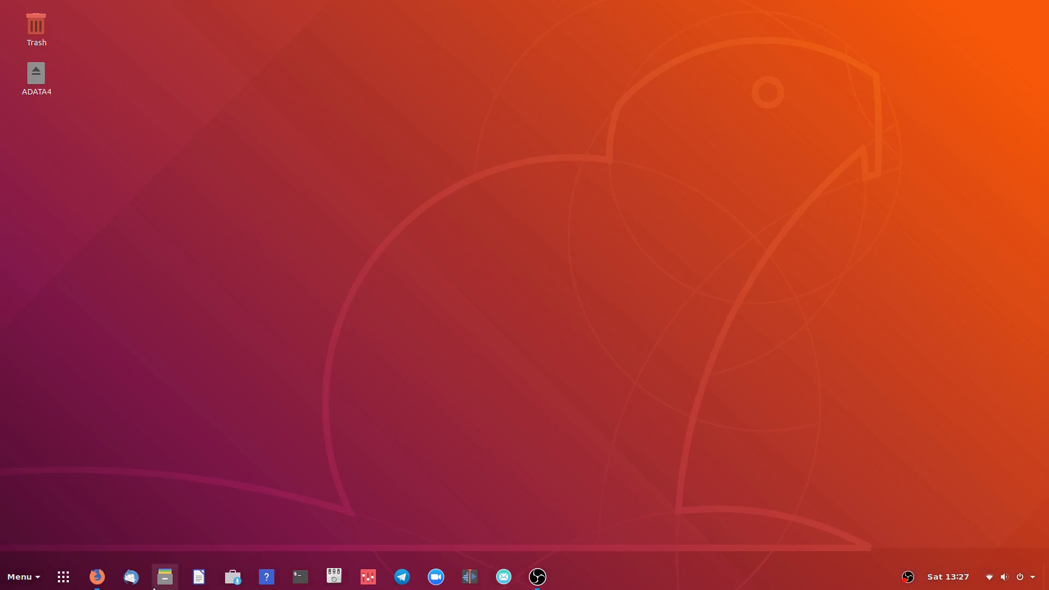
Open the desktop background settings, examine the images under Pictures, and leave the chooser without selecting one.
right_click(317, 193)
click(360, 298)
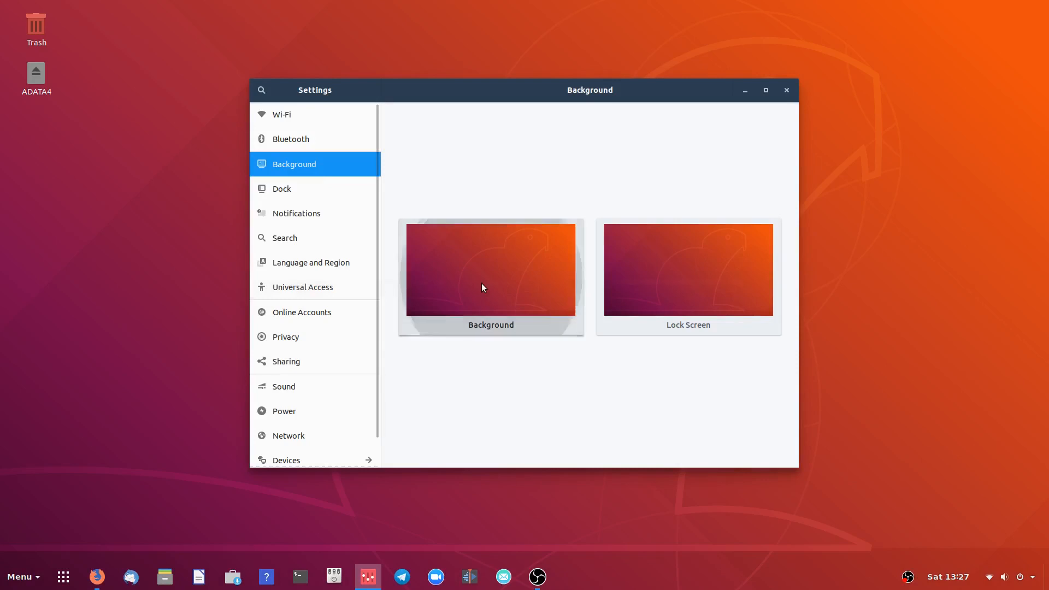
click(481, 285)
click(520, 152)
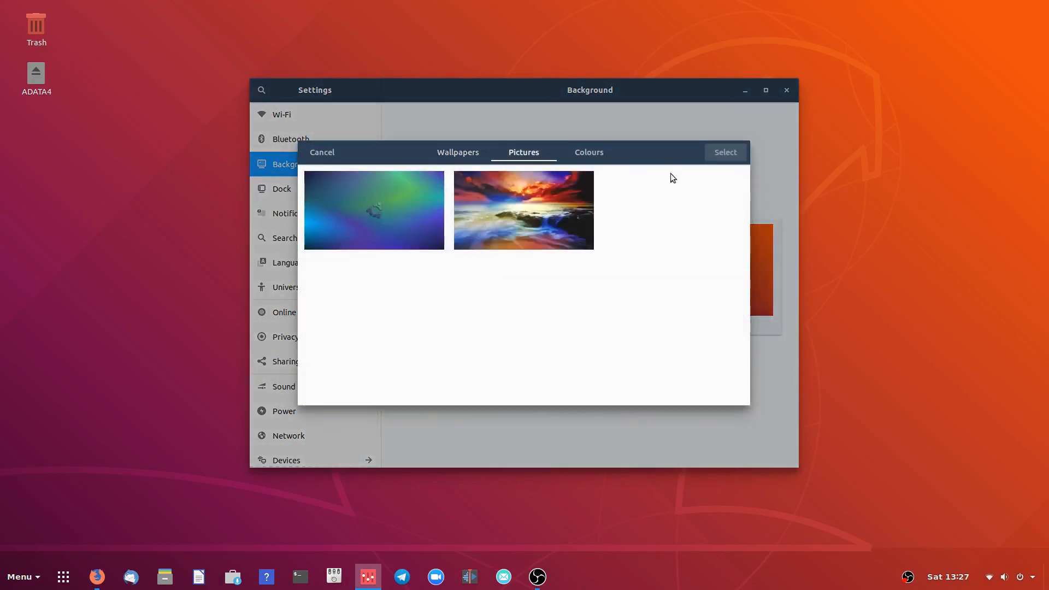
click(322, 153)
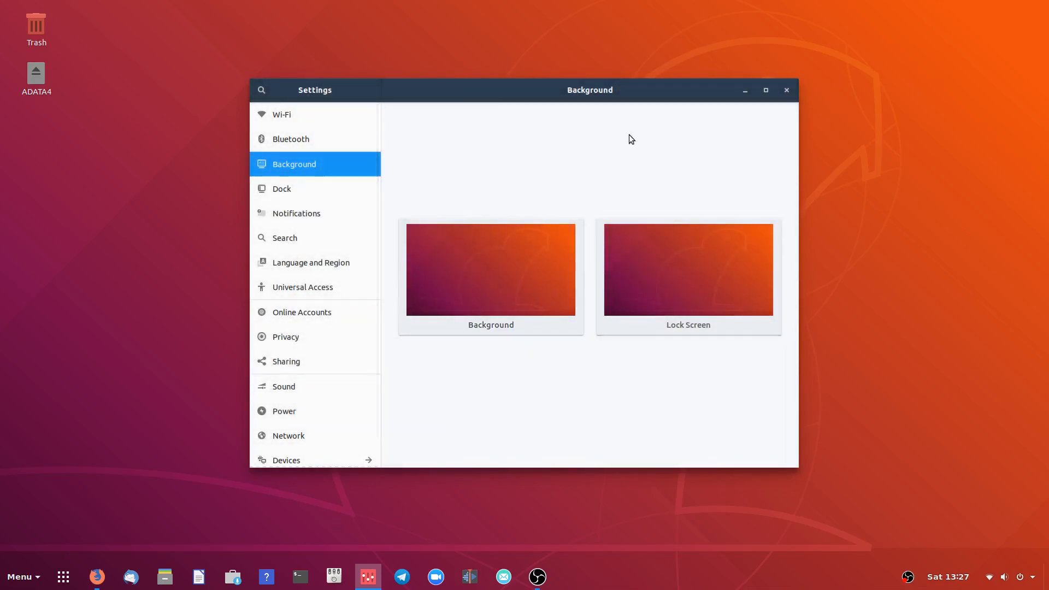
Open a Files window at the Home folder, reposition it, and turn off the display of hidden files.
click(165, 576)
drag(641, 155, 378, 109)
click(587, 107)
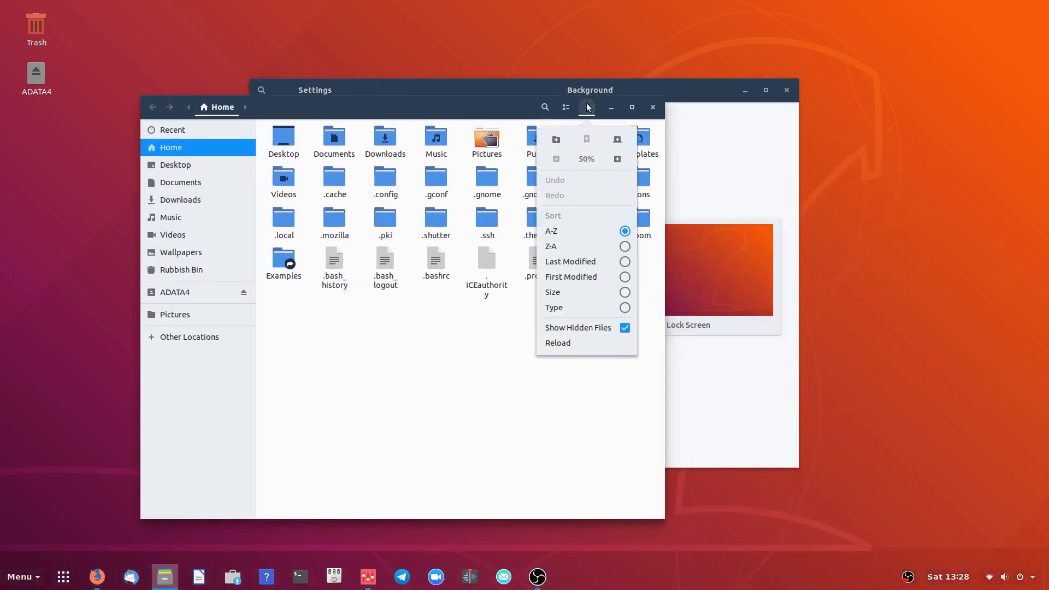
click(572, 327)
click(443, 352)
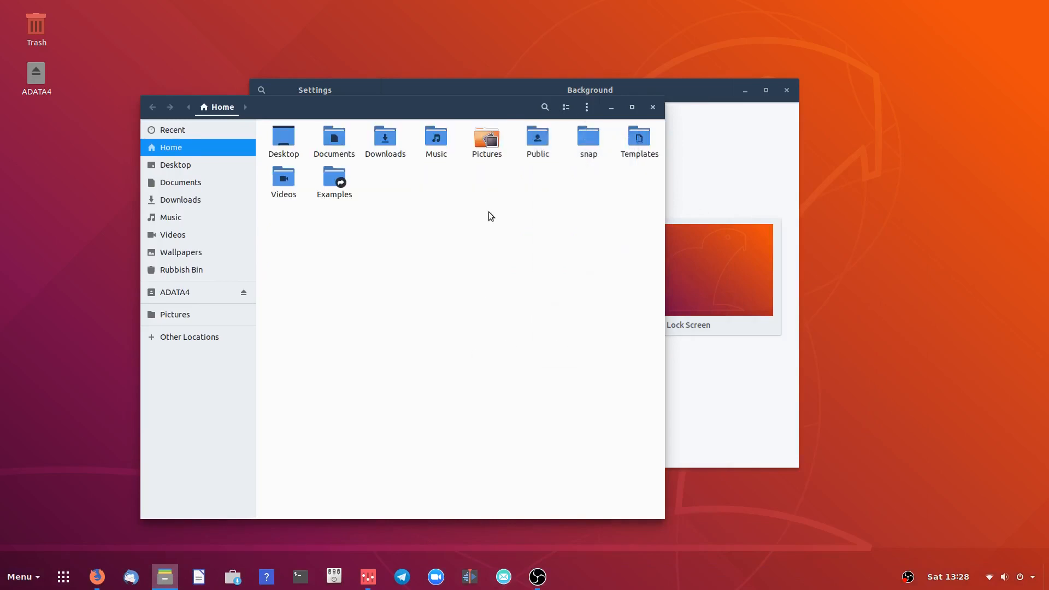
Examine the contents of the Pictures folder and return to the Home folder.
double_click(490, 140)
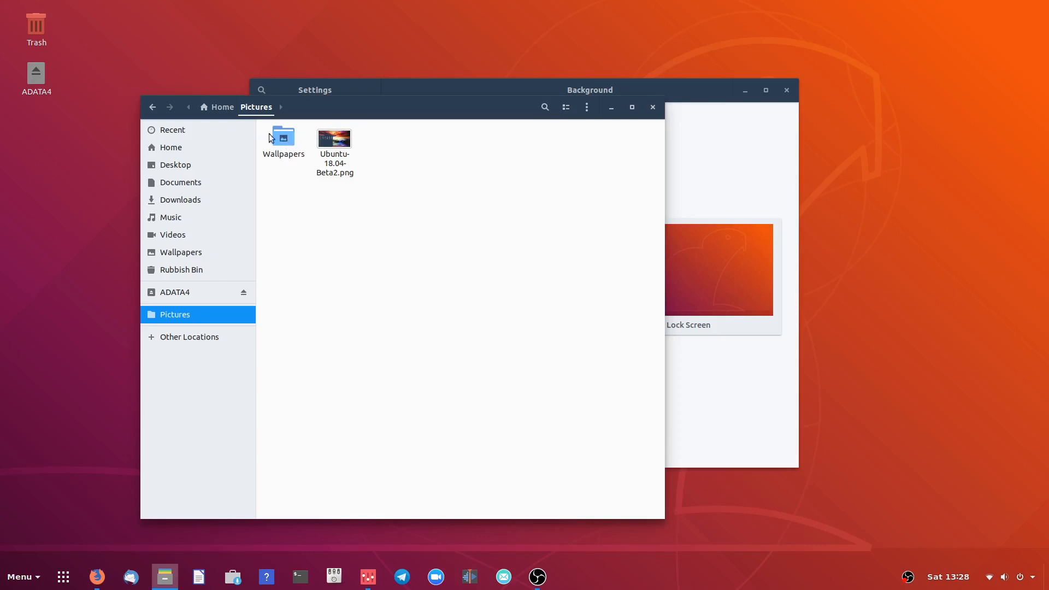
click(219, 107)
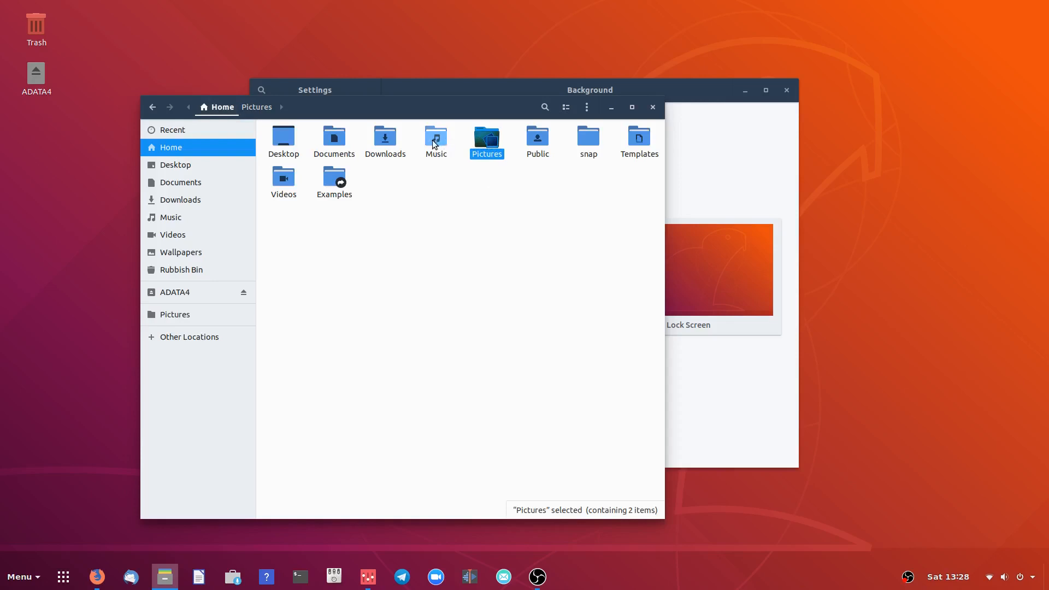
click(517, 193)
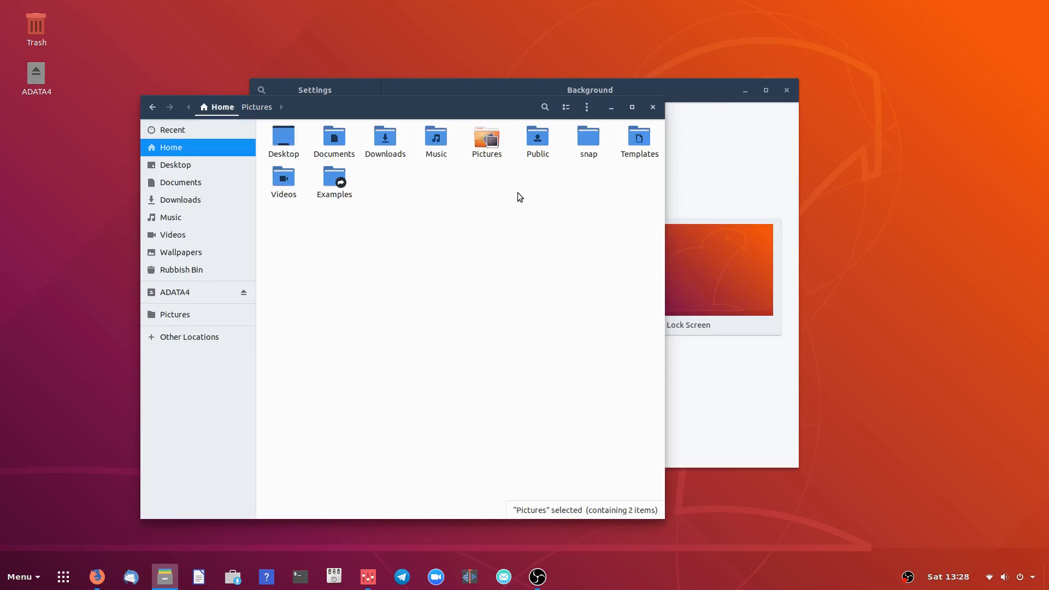
Open the properties of the Pictures folder in Home, bring up its custom icon chooser, and reposition the chooser window.
right_click(488, 158)
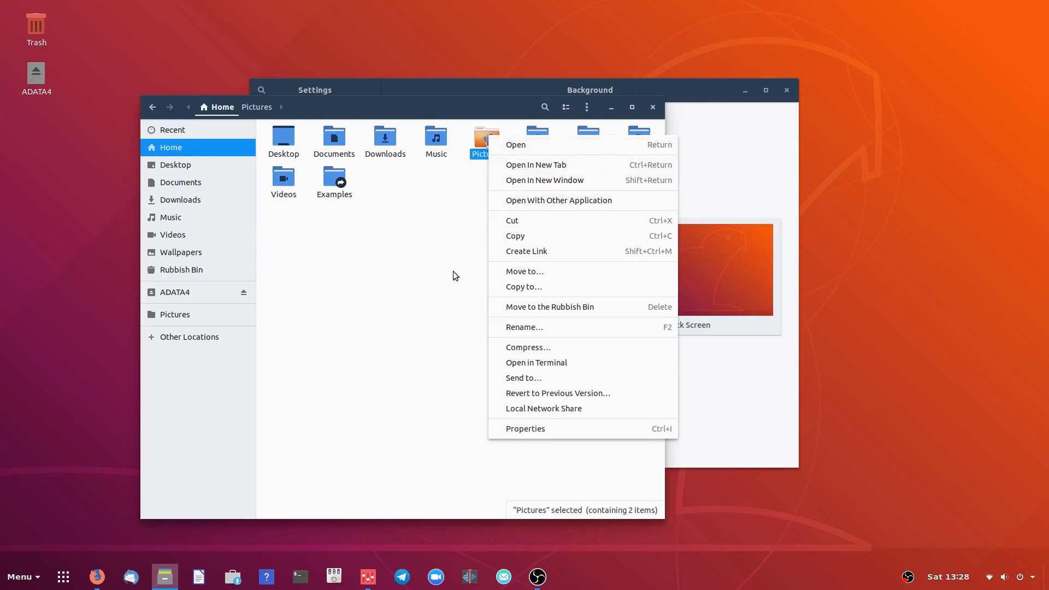
click(454, 271)
right_click(483, 146)
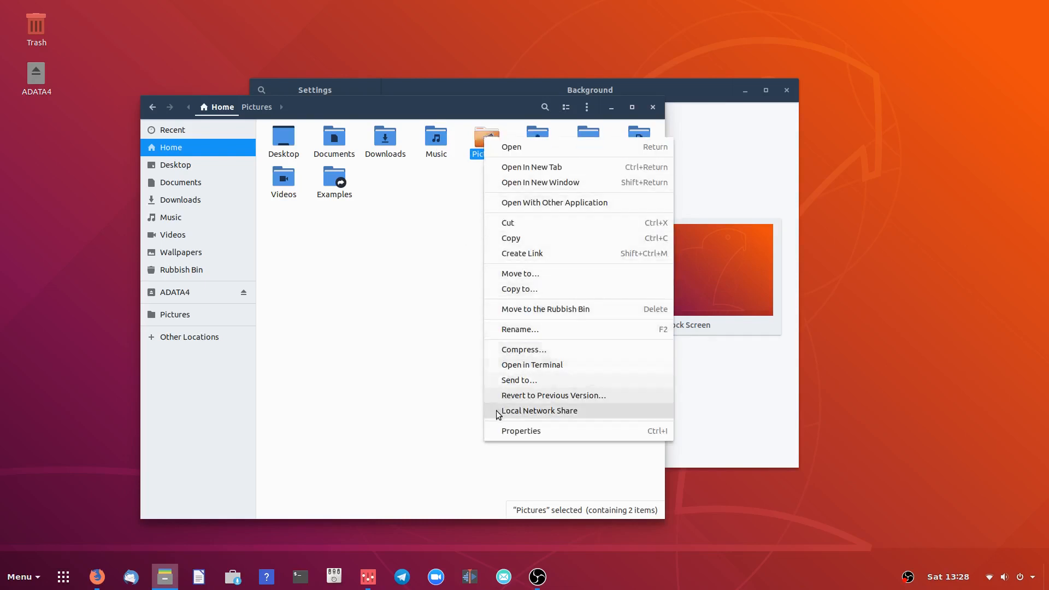
click(506, 431)
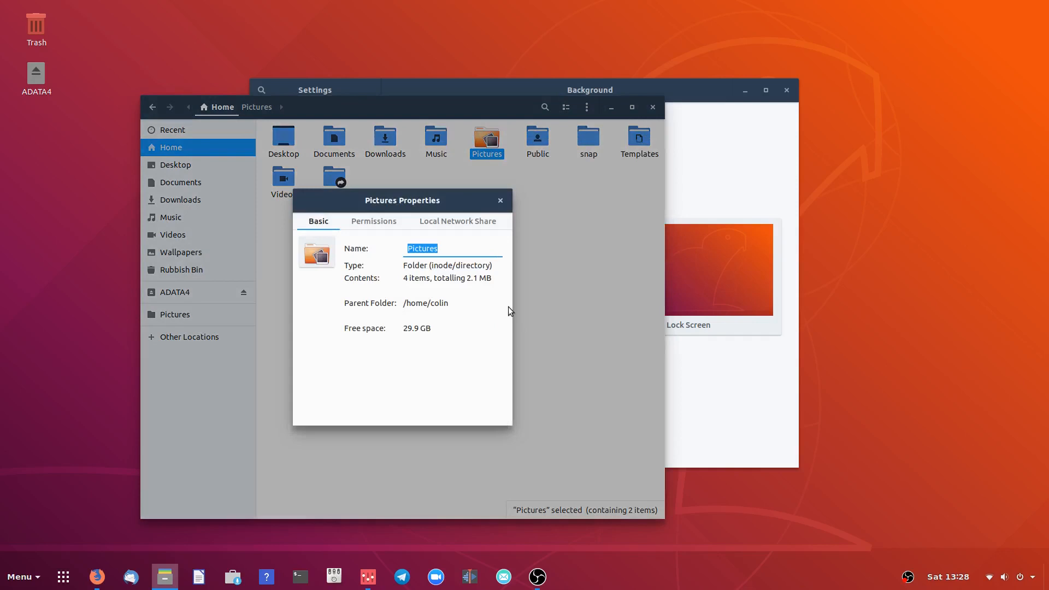
click(318, 252)
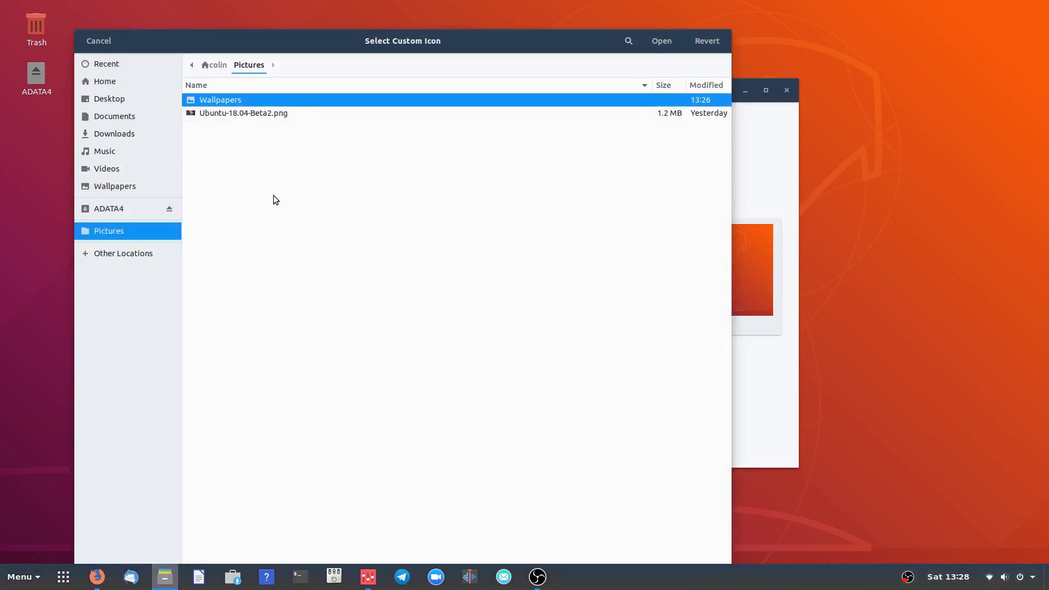
drag(314, 44, 451, 58)
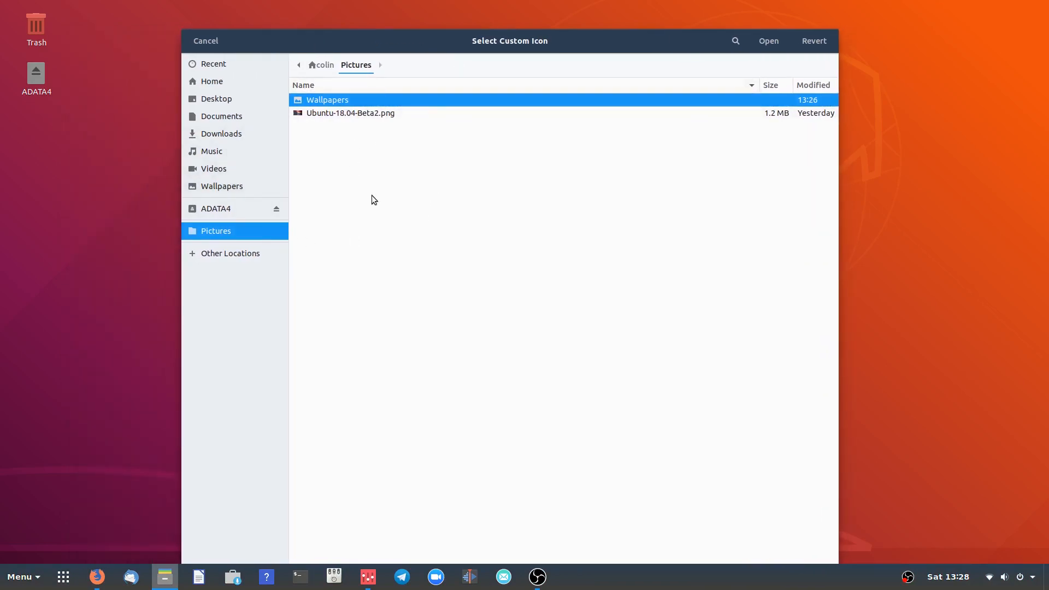
In the icon chooser, go to the computer's file system and open the folder /usr/share/icons.
click(228, 257)
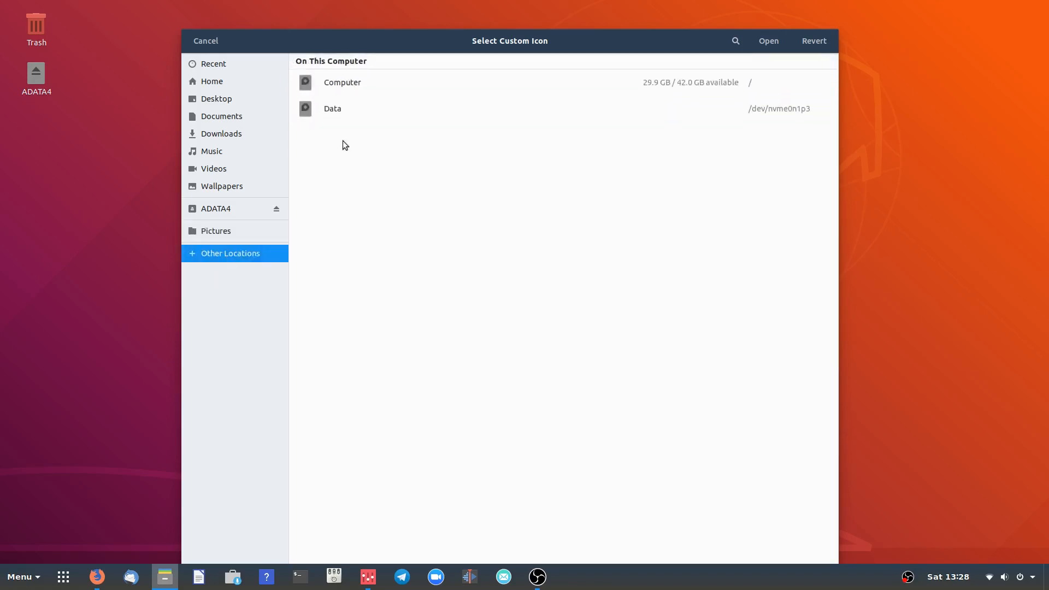
click(343, 82)
click(324, 344)
double_click(324, 344)
click(318, 176)
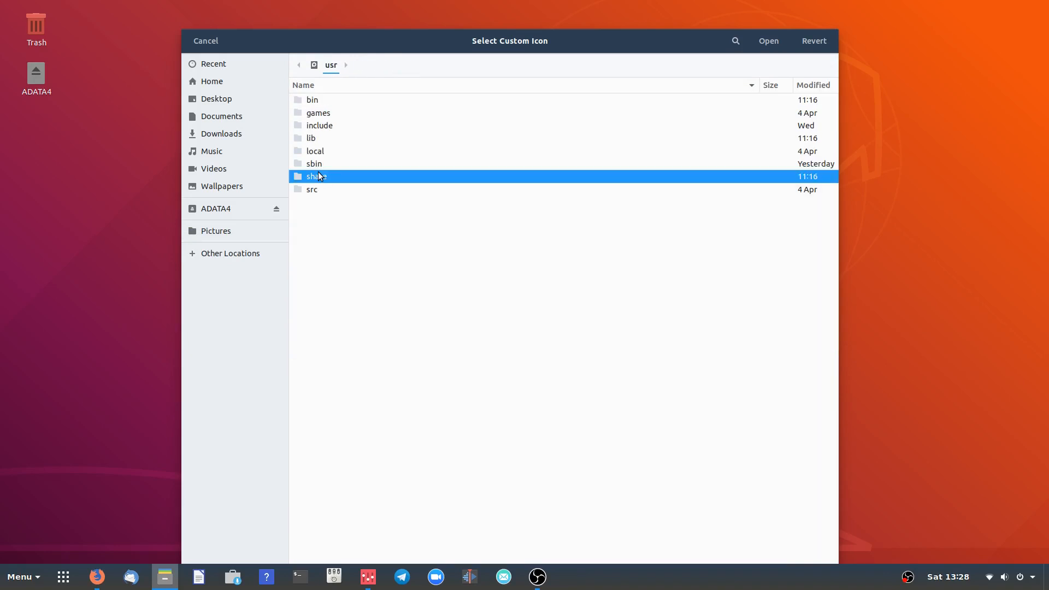
double_click(319, 174)
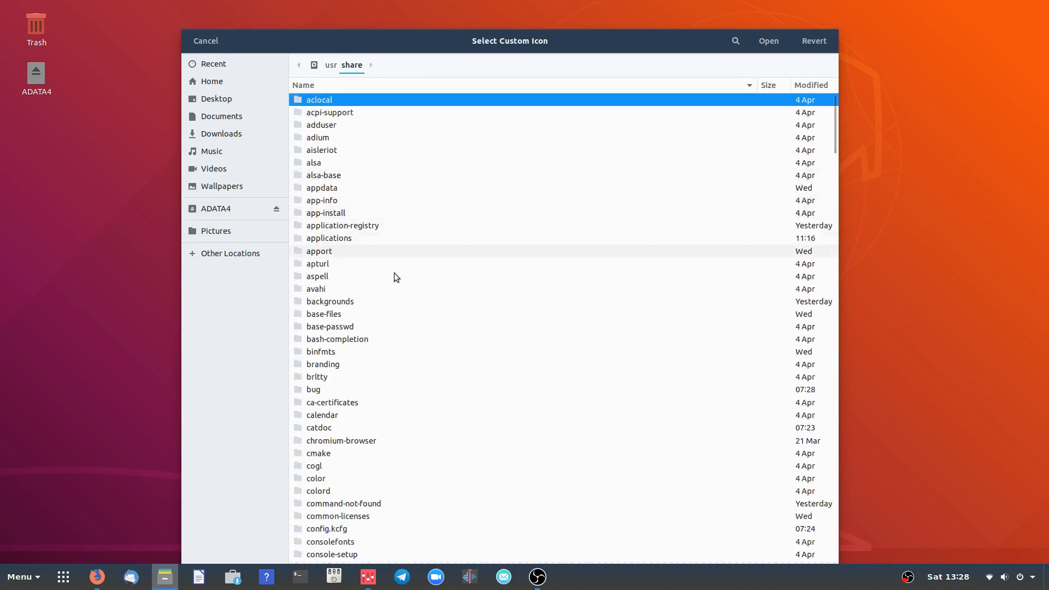
text(icon)
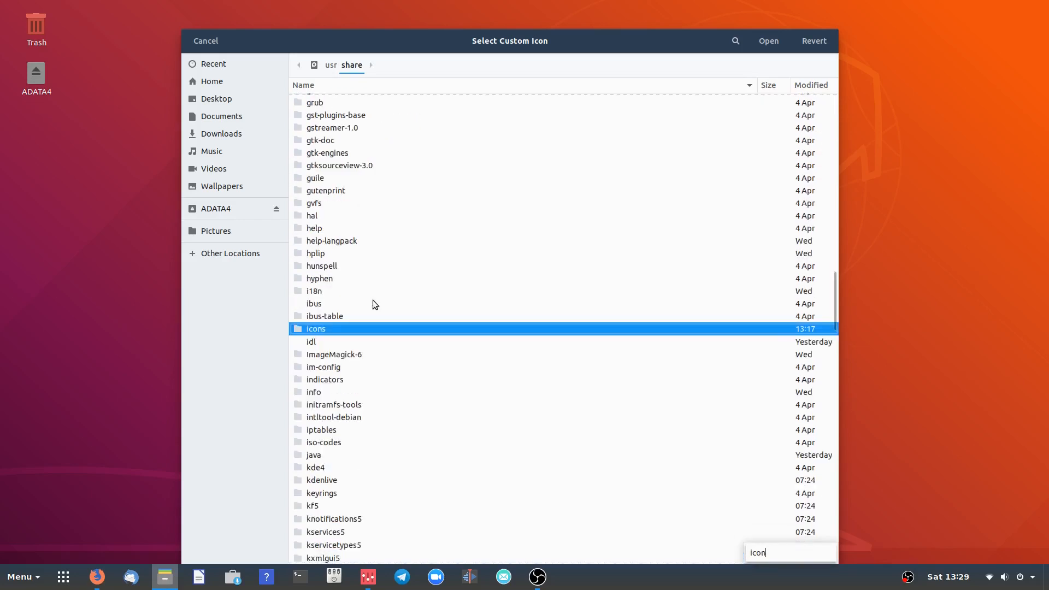
click(332, 330)
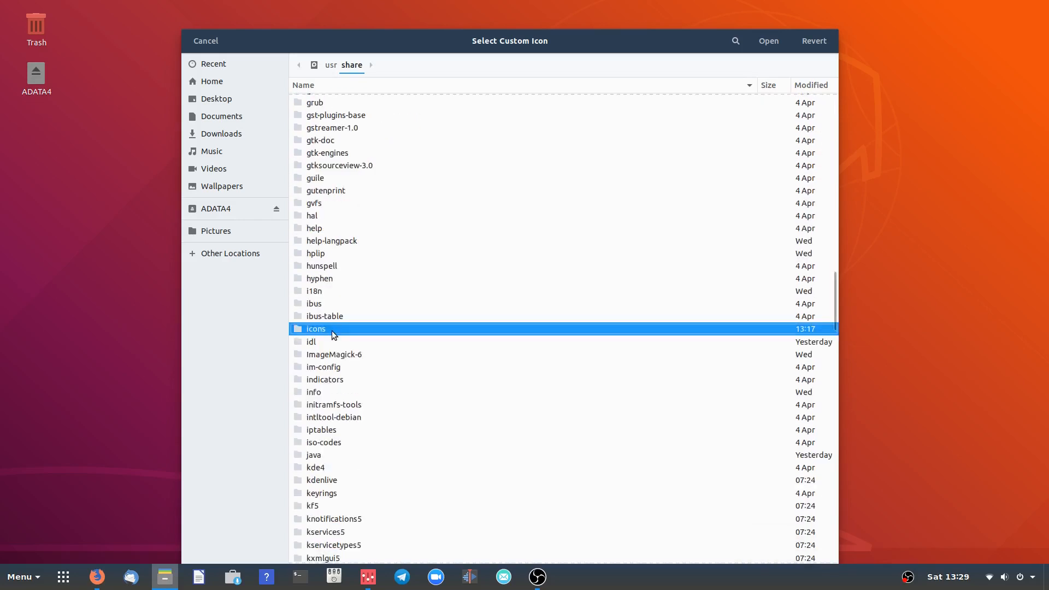
double_click(337, 328)
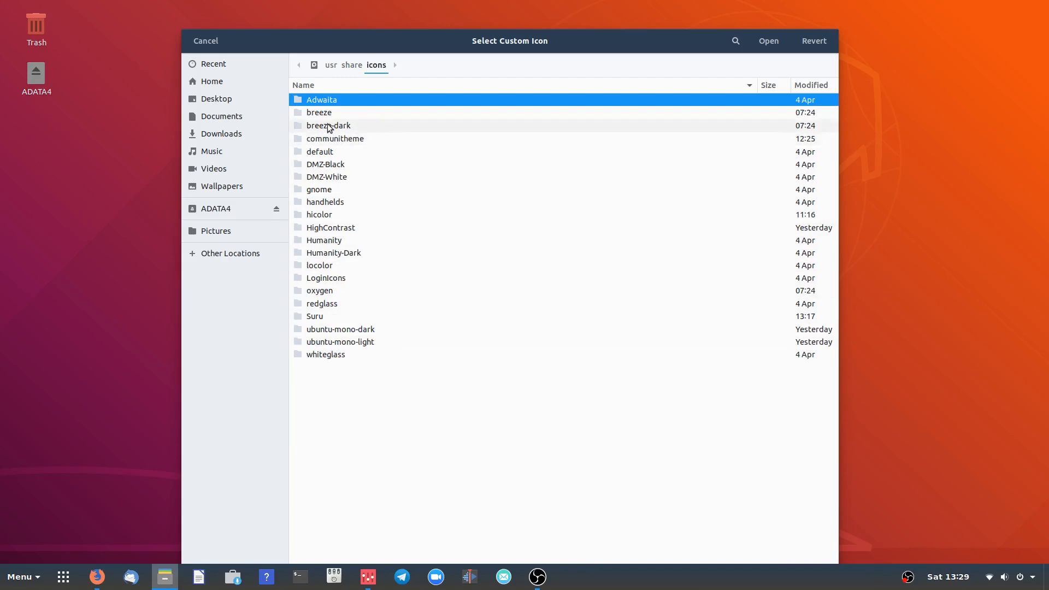
Set folder-picture.svg from breeze-dark/places/64 as the Pictures folder's custom icon and close the folder's properties.
double_click(330, 126)
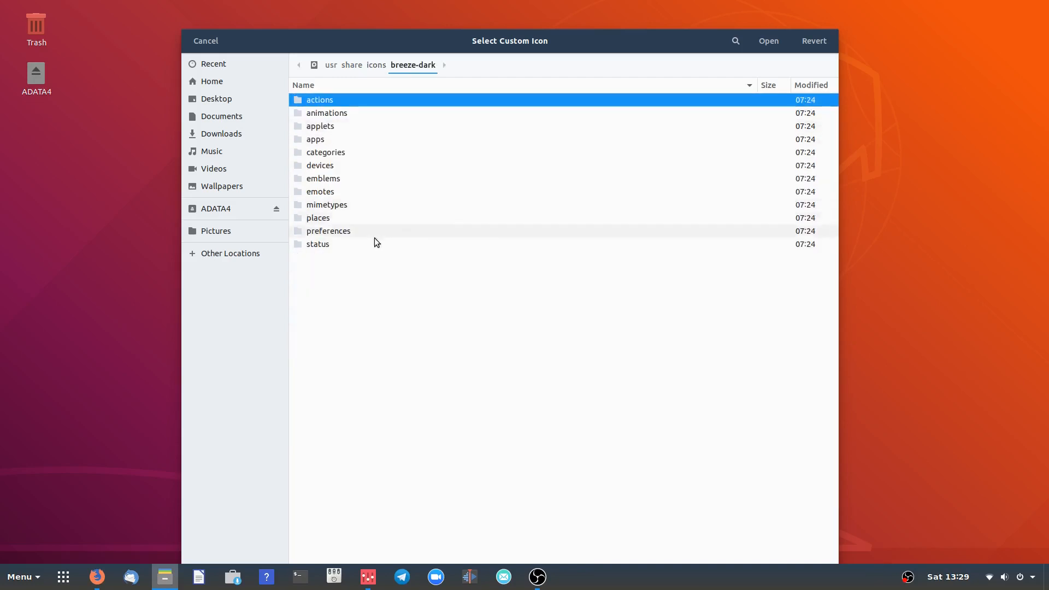
double_click(318, 218)
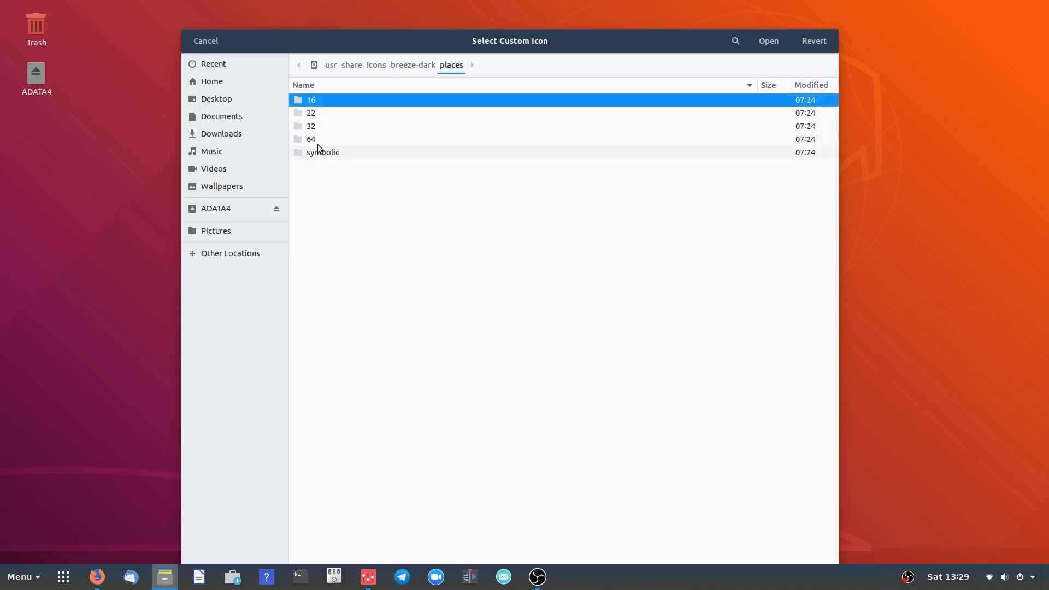
double_click(316, 140)
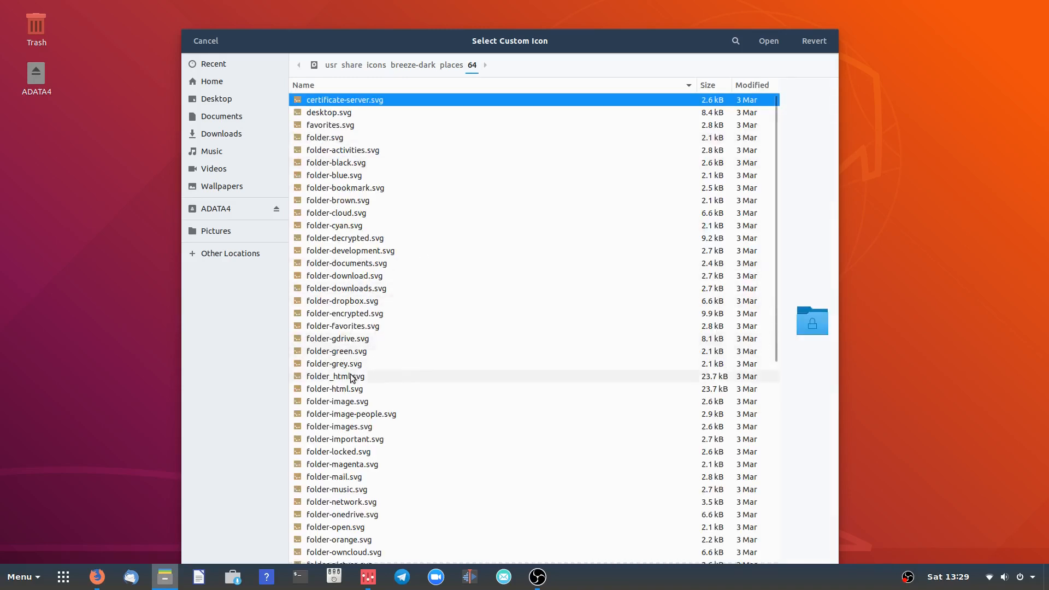
scroll(350, 453, down, 5)
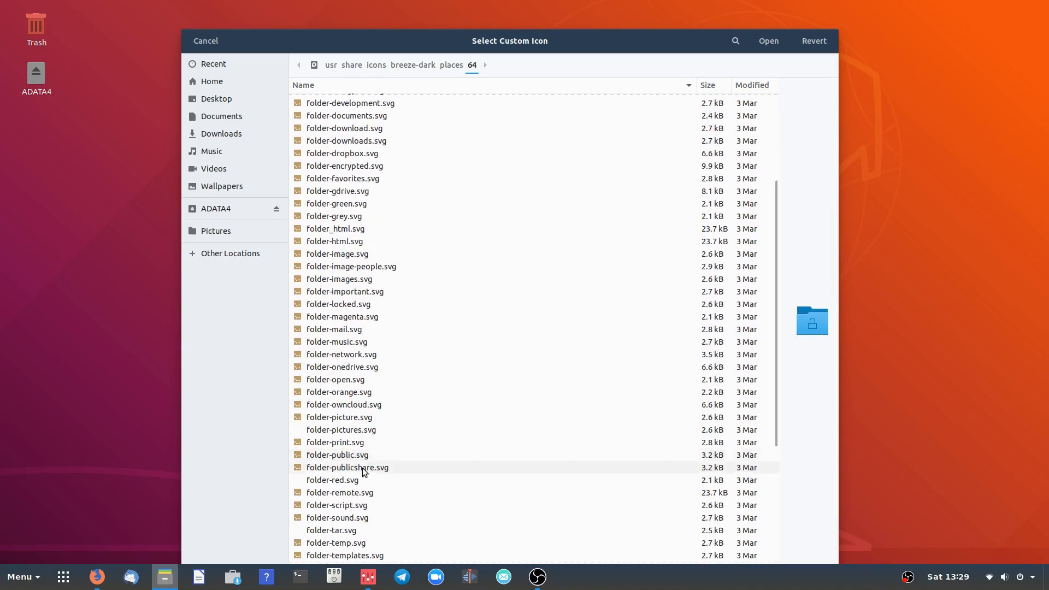
click(339, 418)
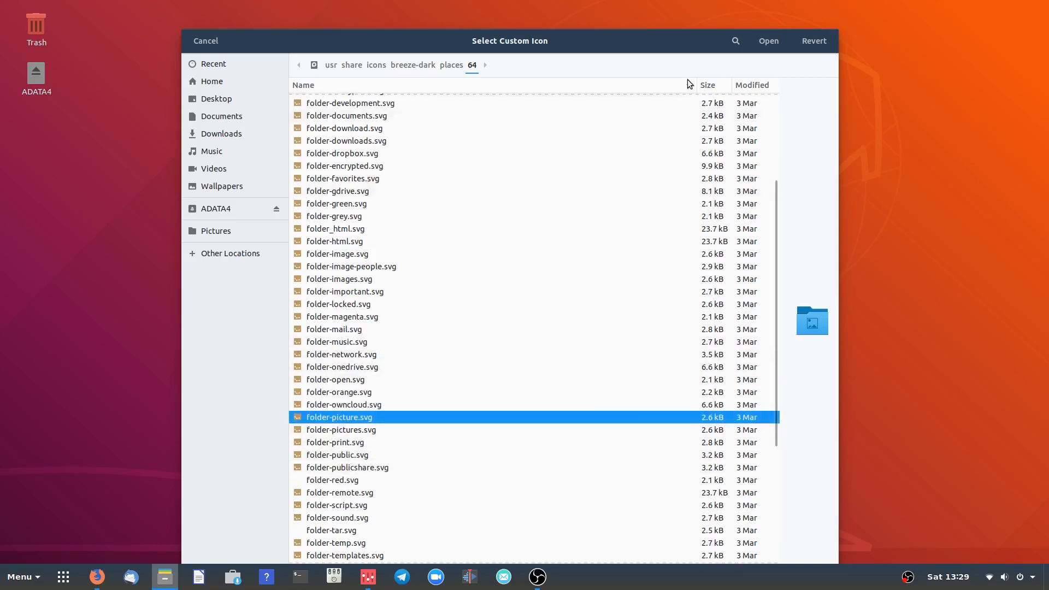
click(768, 42)
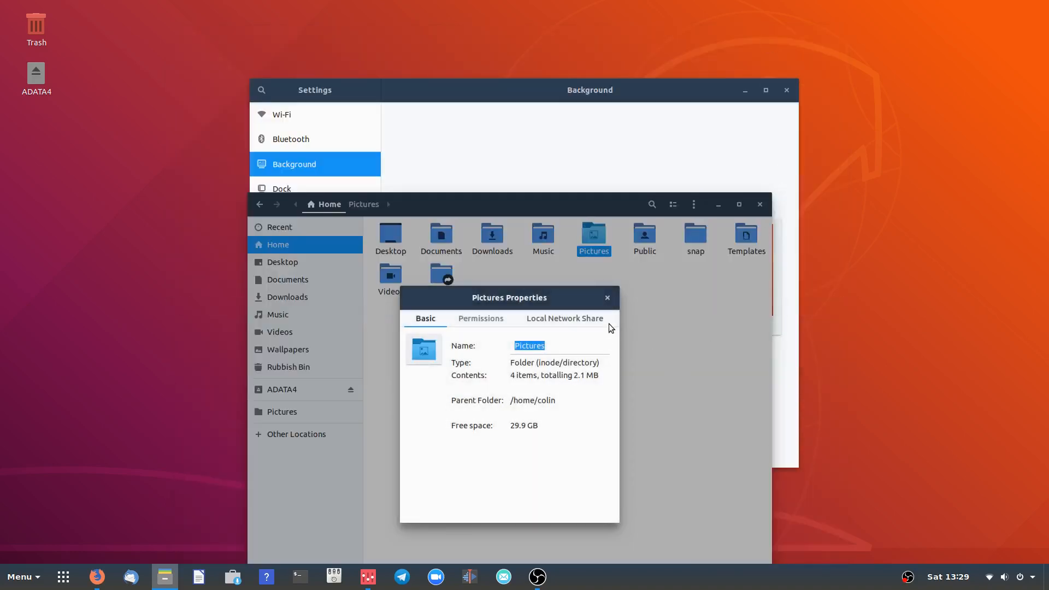
click(607, 297)
click(647, 296)
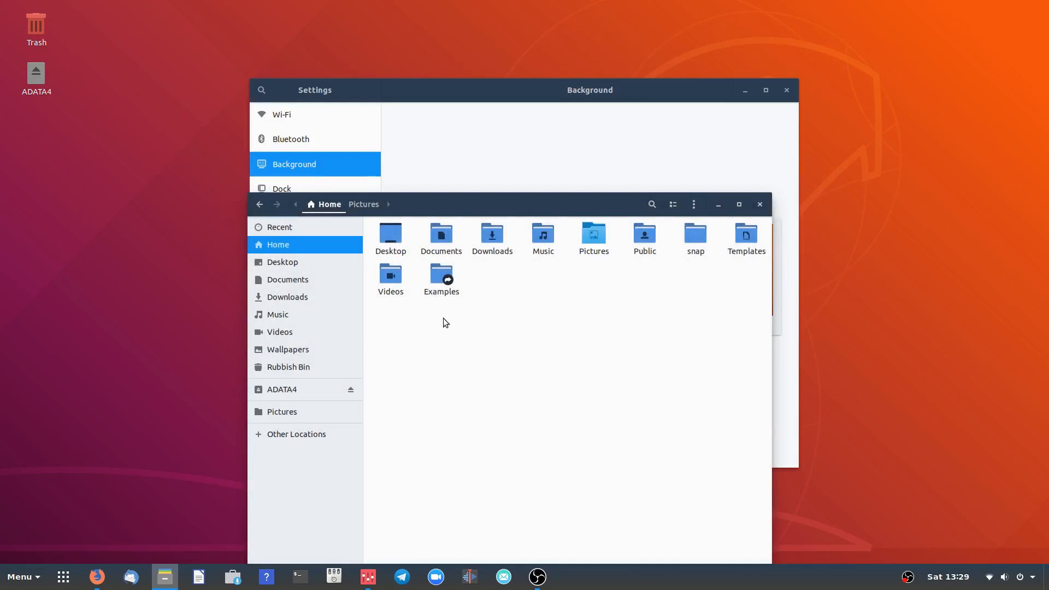
Turn on the display of hidden files in Home, examine the .icons folder, and close the Files window.
click(166, 580)
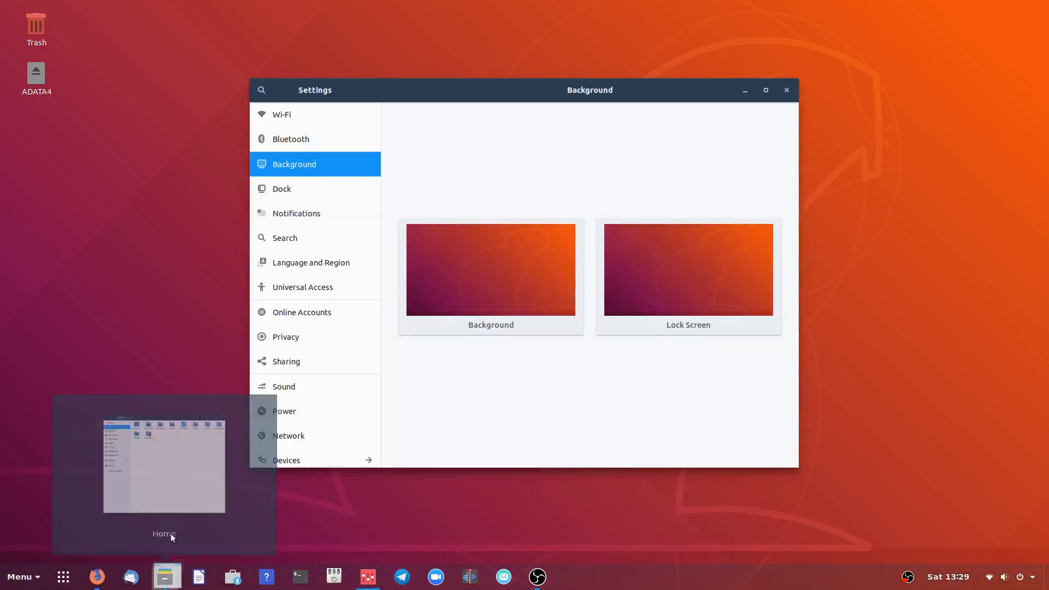
click(170, 534)
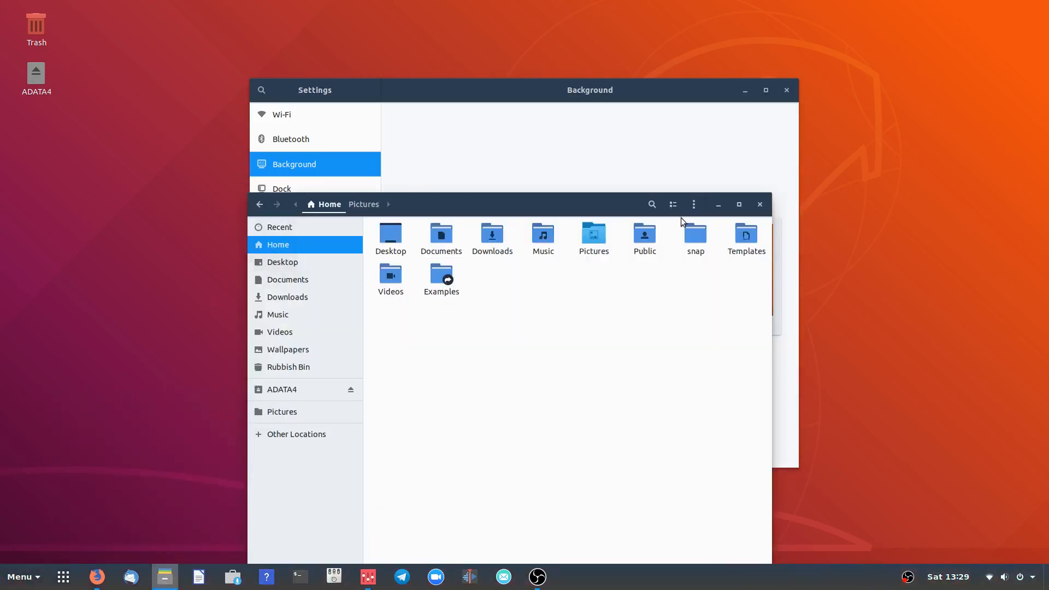
click(692, 204)
click(694, 424)
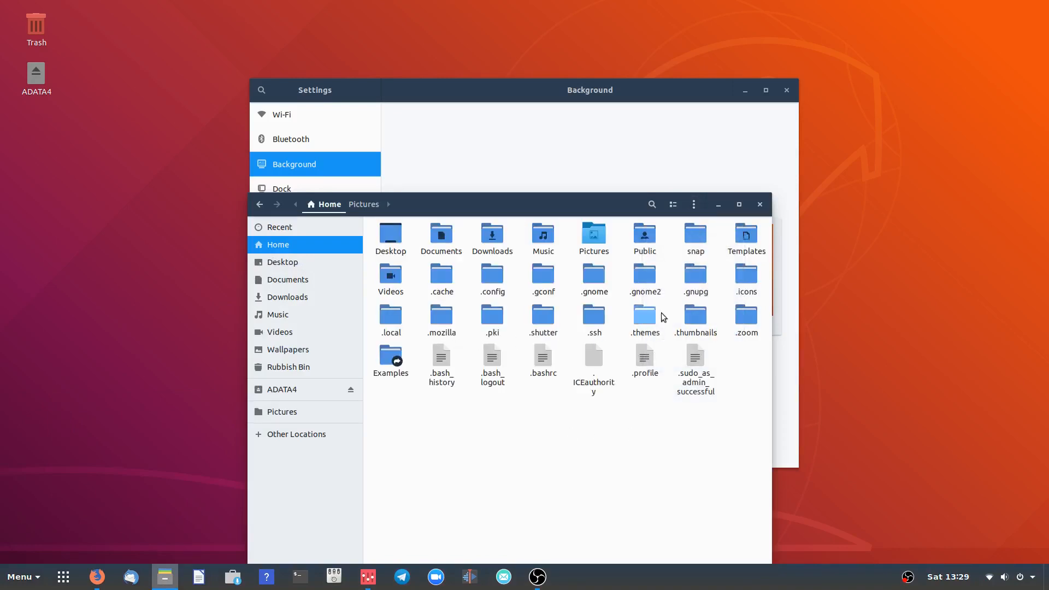
double_click(746, 276)
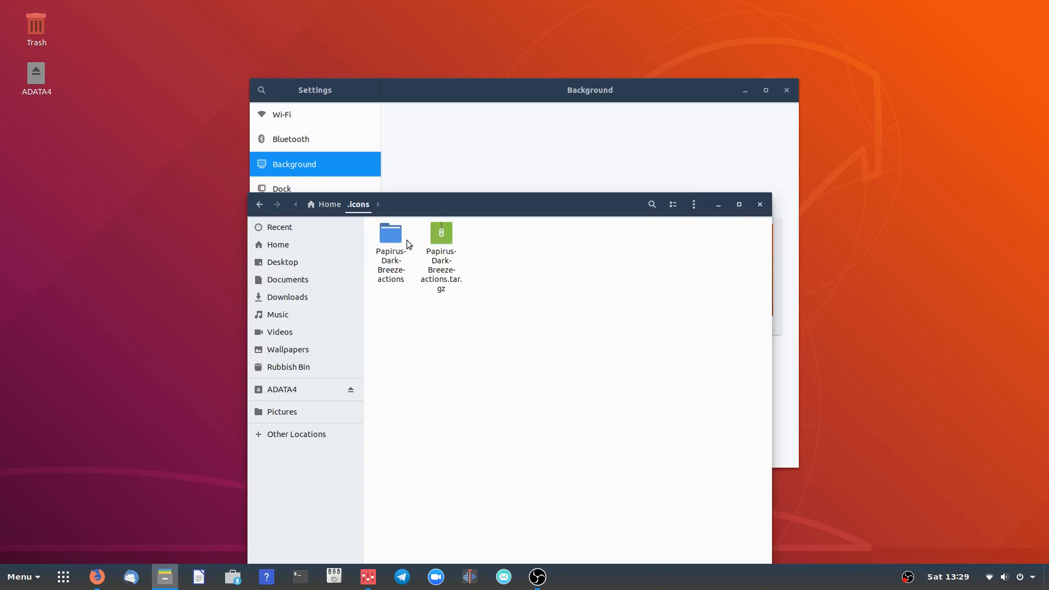
click(759, 204)
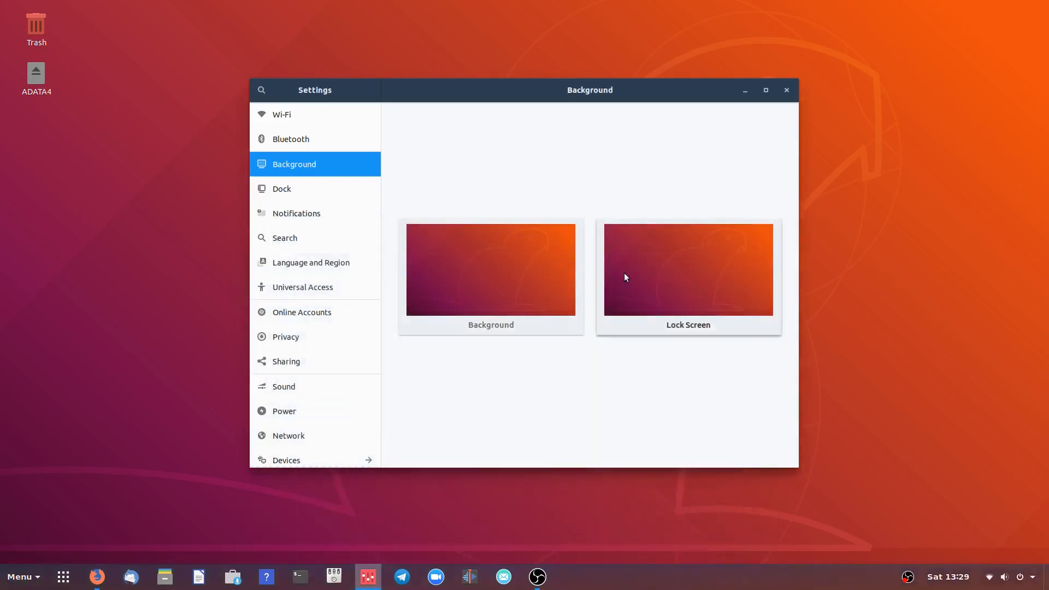
Open a new Files window at Home and bring up the custom icon chooser from the Pictures folder's properties.
click(165, 577)
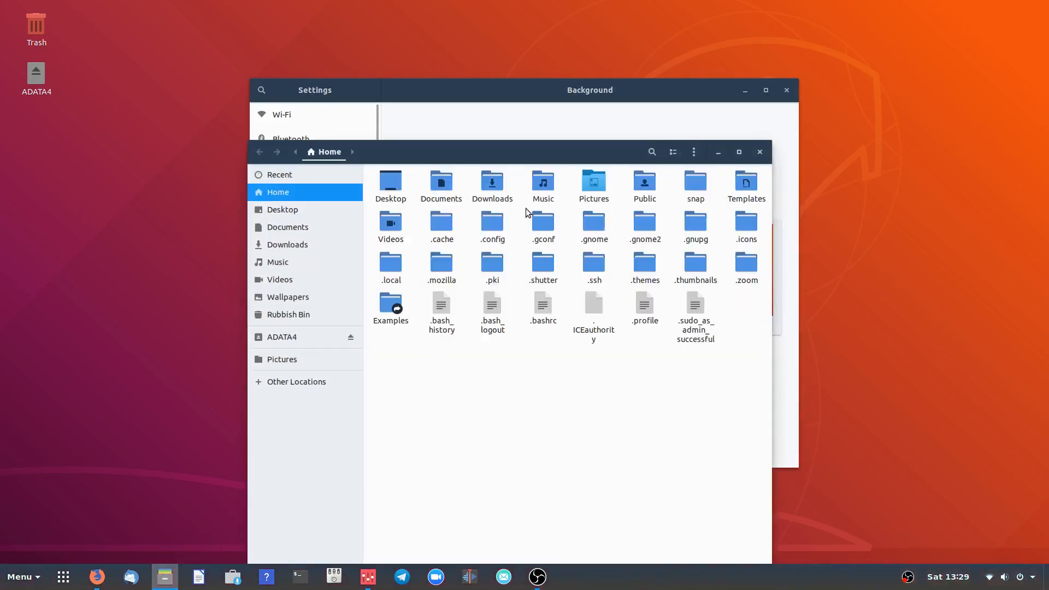
right_click(598, 182)
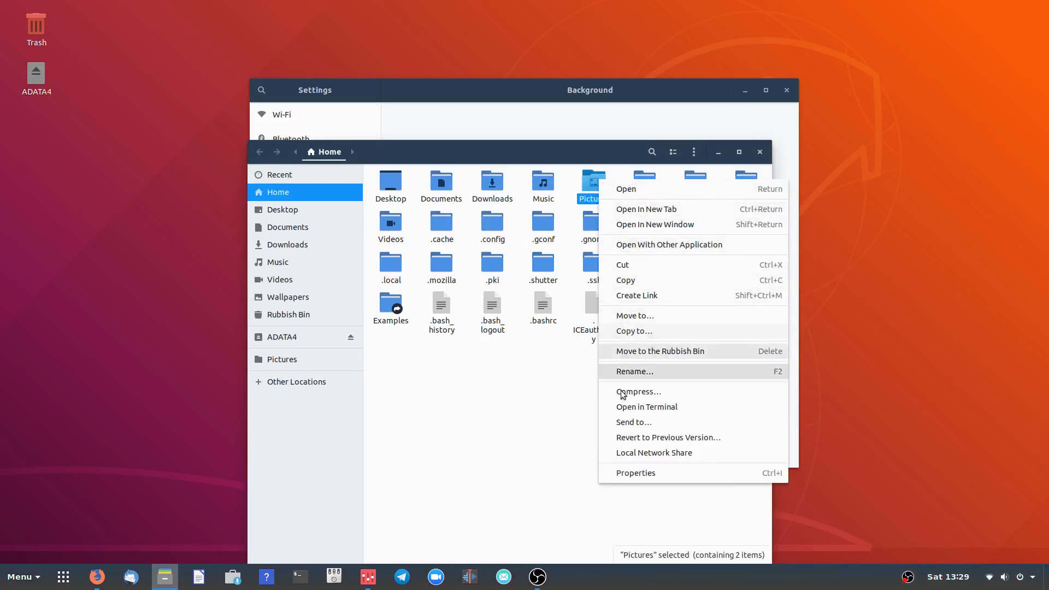
click(634, 473)
click(429, 299)
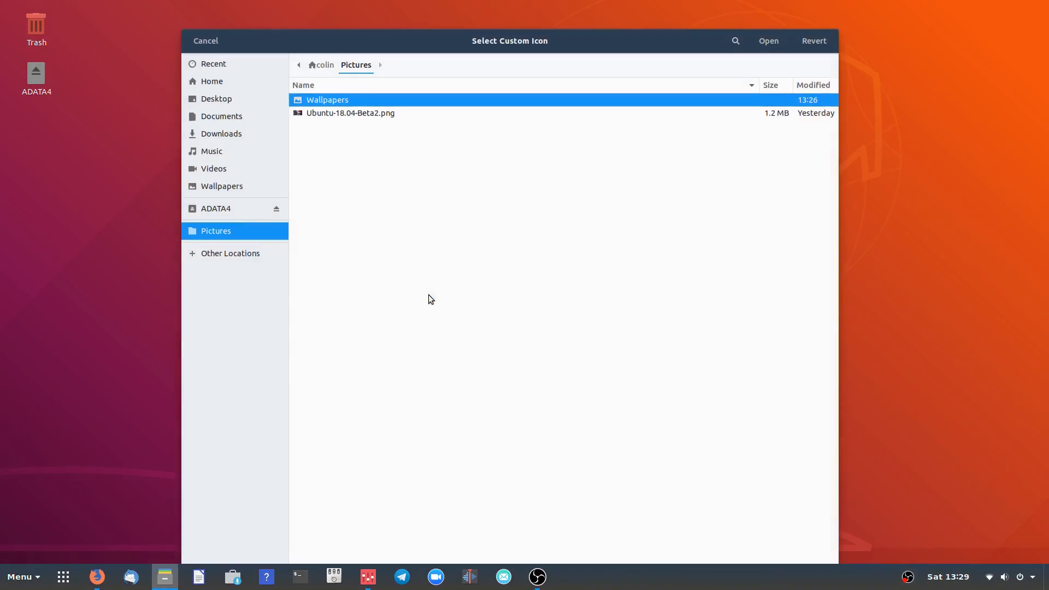
In the icon chooser, go to Home and open the folder .icons/Papirus-Dark-Breeze-actions/48x48/places.
click(212, 81)
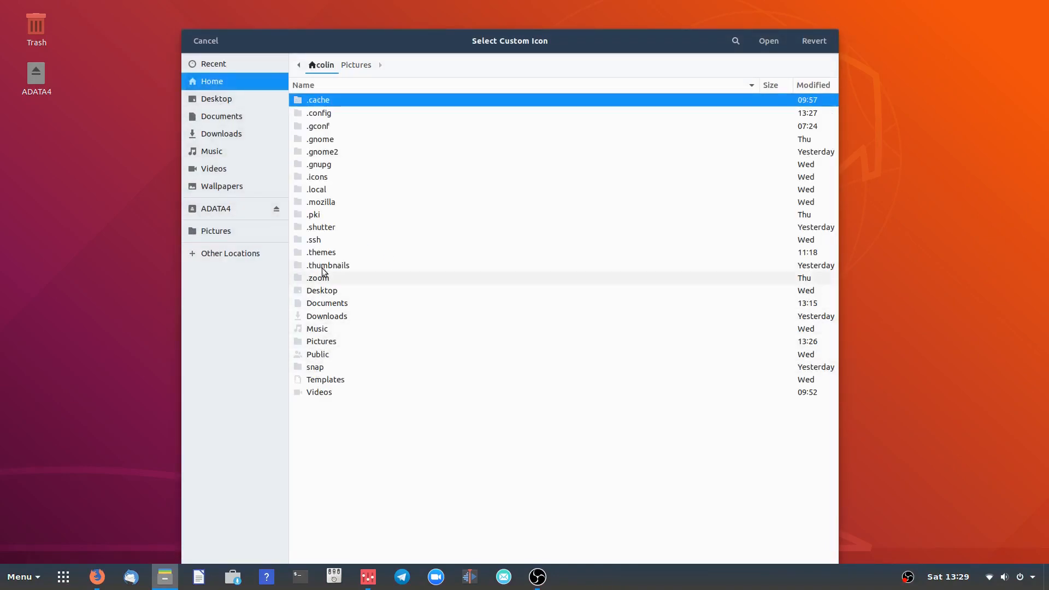
double_click(324, 177)
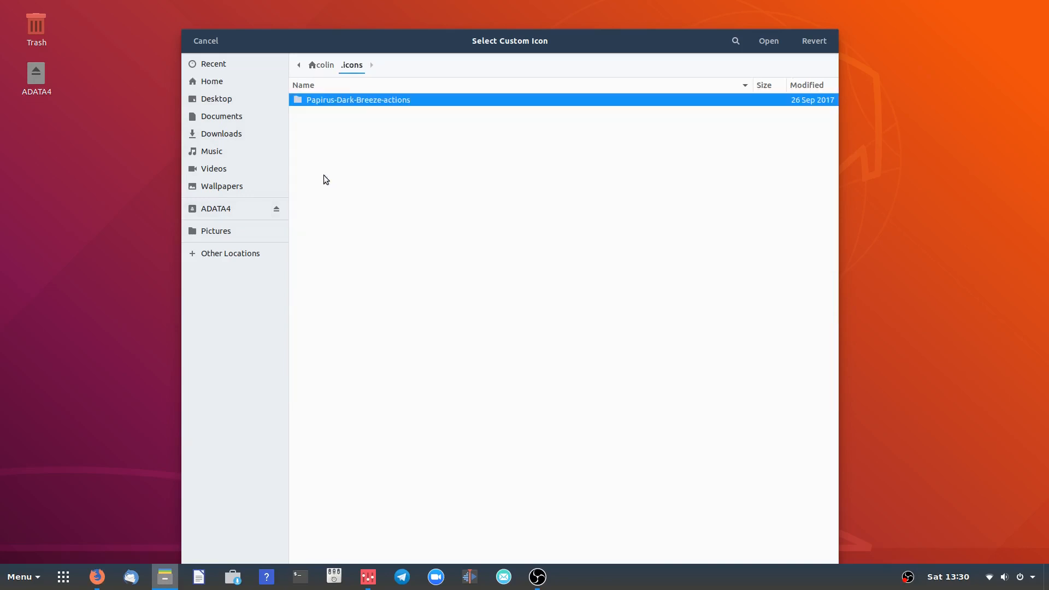
double_click(338, 99)
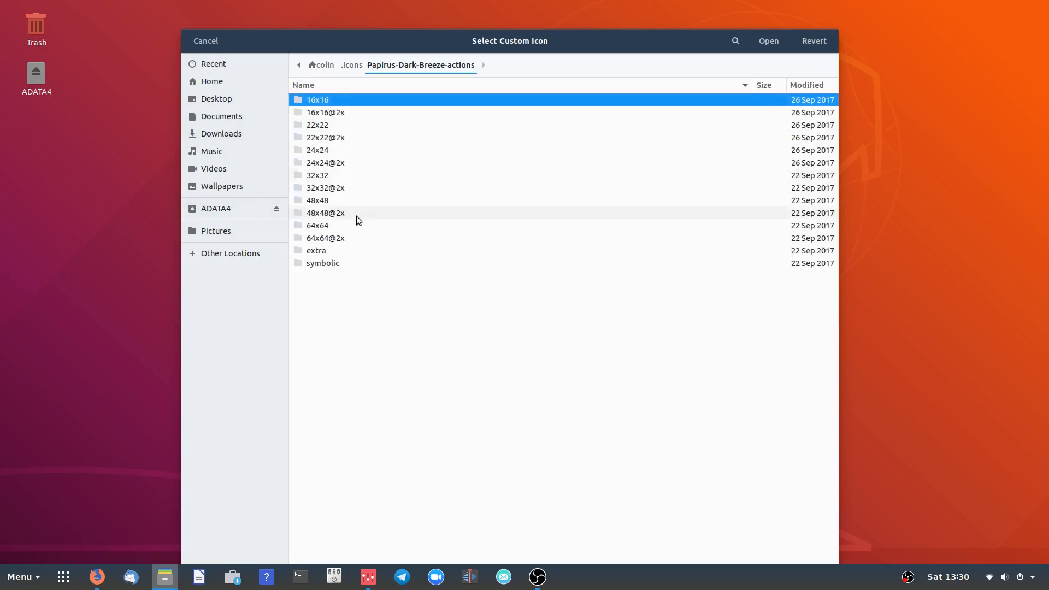
double_click(325, 202)
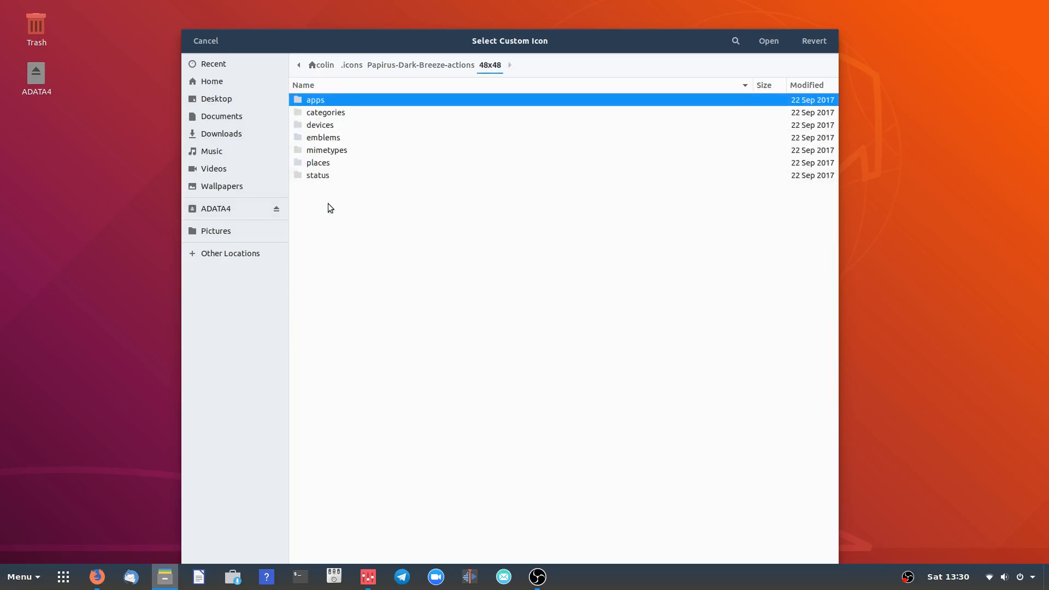
double_click(326, 161)
Find the folder-picture icons in the places folder and preview folder-picture-magenta.svg.
scroll(384, 404, down, 15)
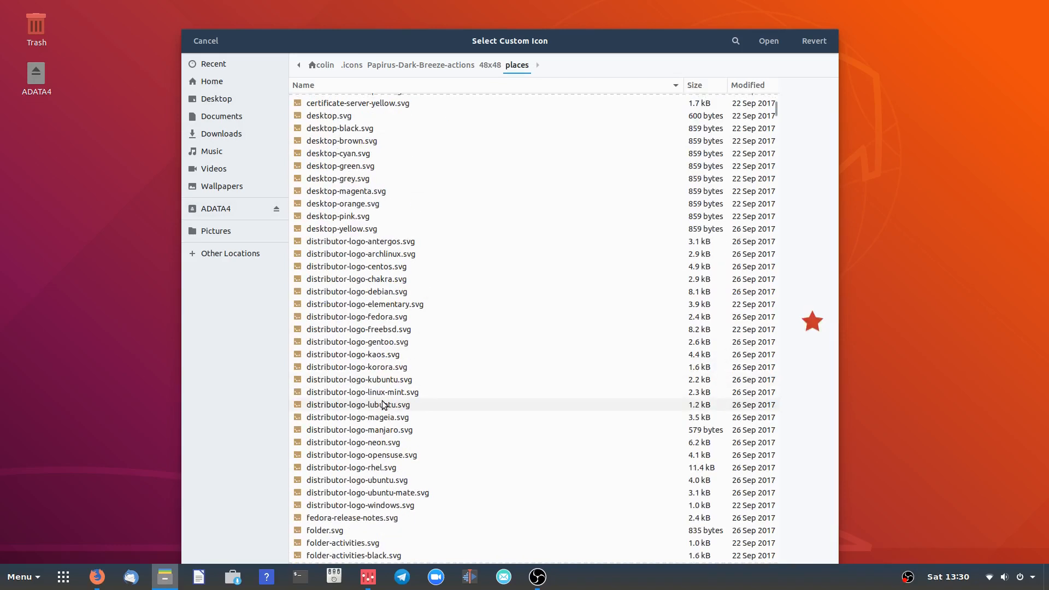
scroll(382, 404, down, 20)
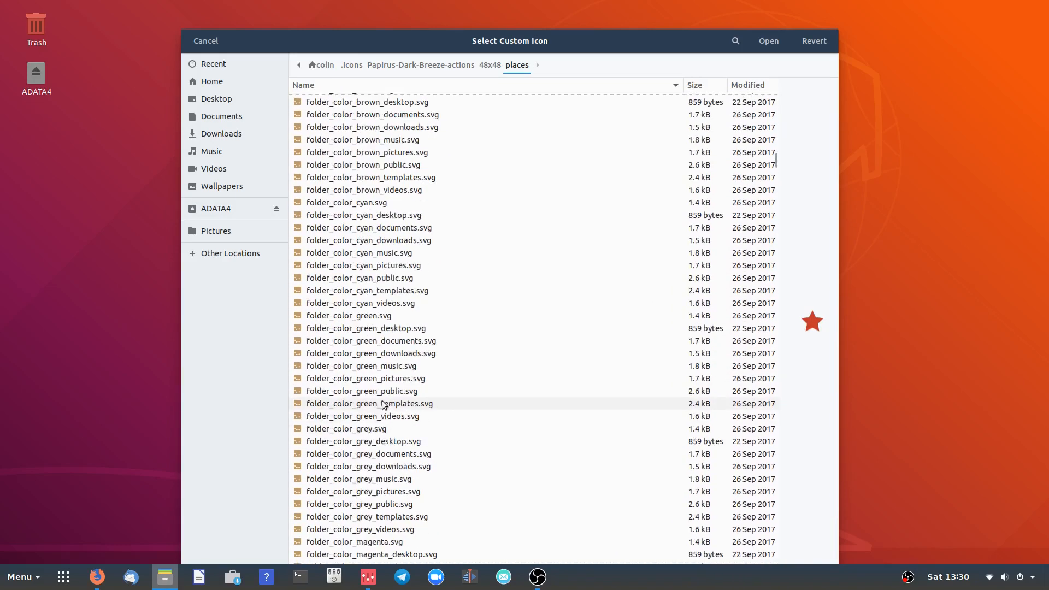
scroll(382, 405, down, 15)
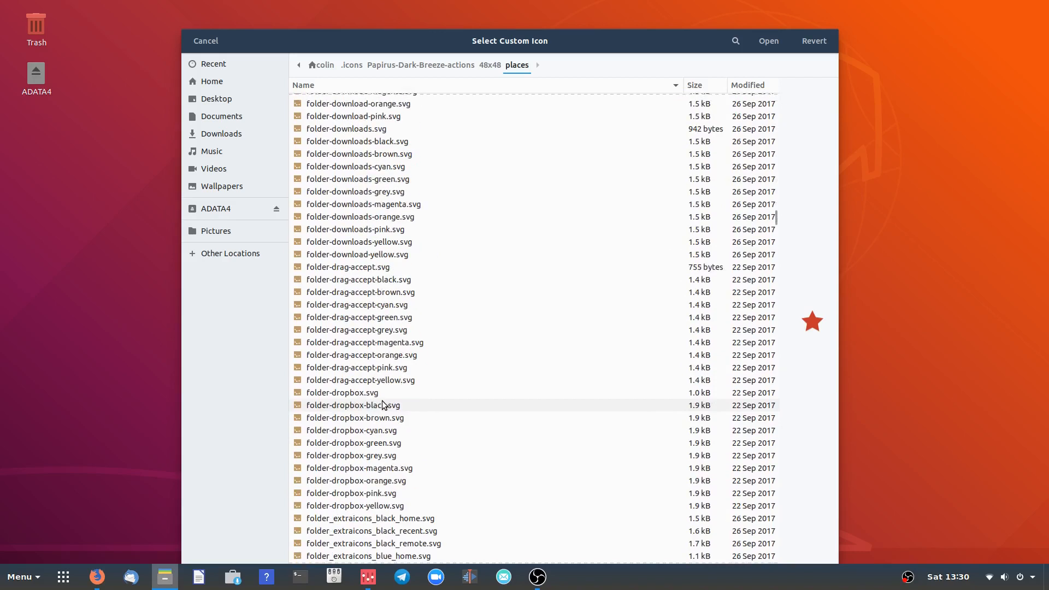
scroll(385, 404, down, 15)
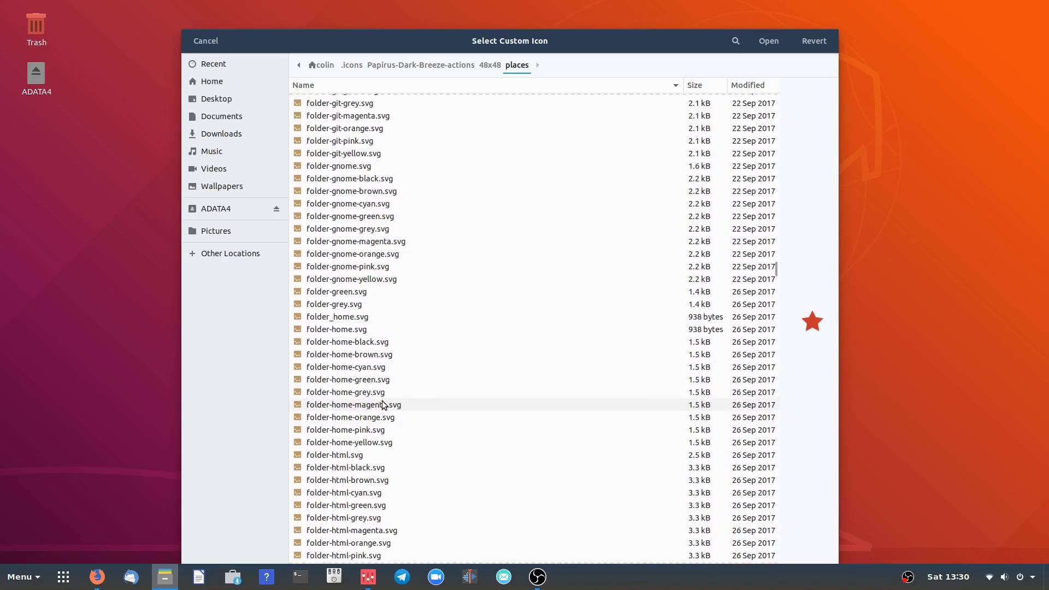
scroll(384, 404, down, 12)
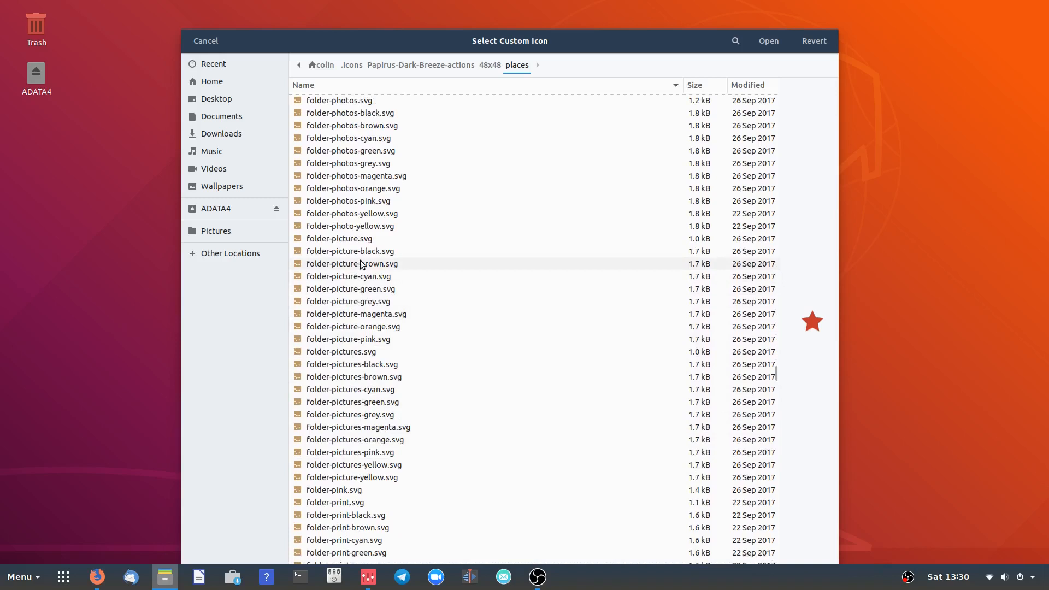
click(357, 315)
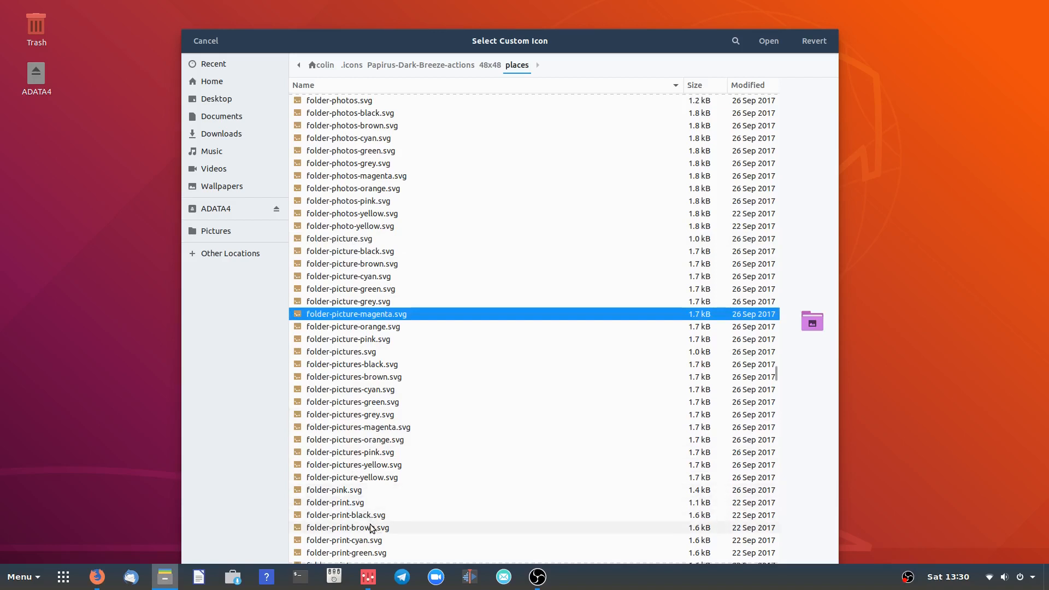
Look through the neighbouring folder icons and preview folder-pictures-black.svg and the black, brown and cyan variants of folder-picture.
scroll(371, 466, down, 1)
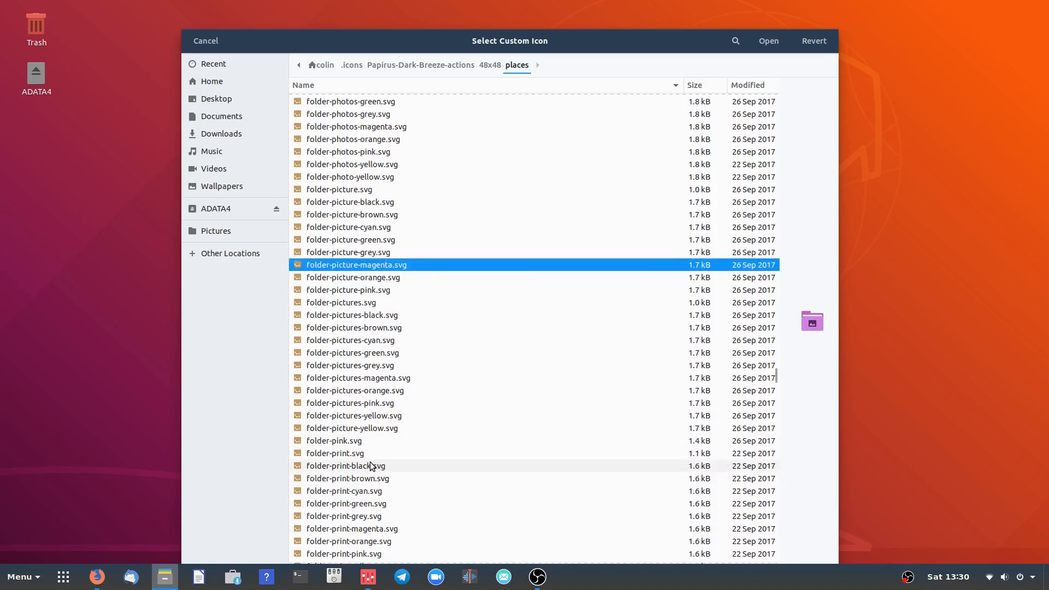
scroll(373, 499, down, 3)
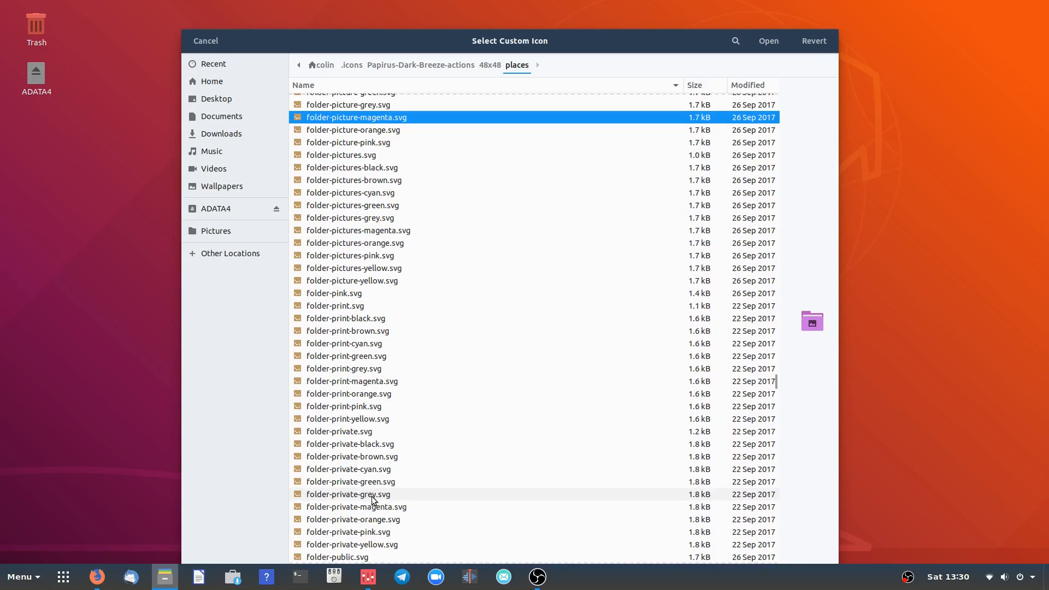
scroll(351, 473, down, 4)
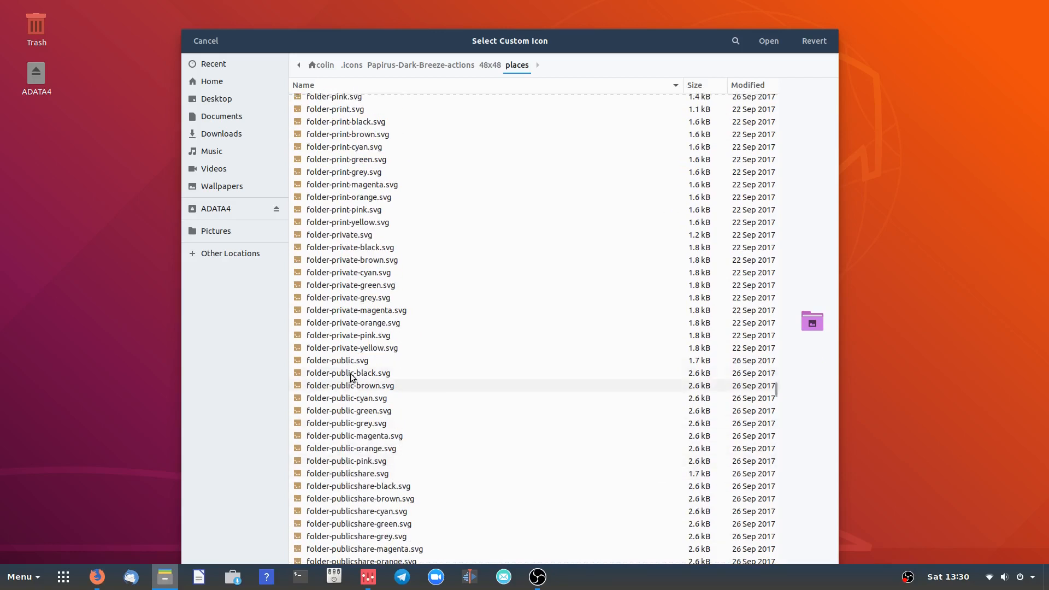
scroll(352, 354, up, 1)
scroll(352, 354, up, 4)
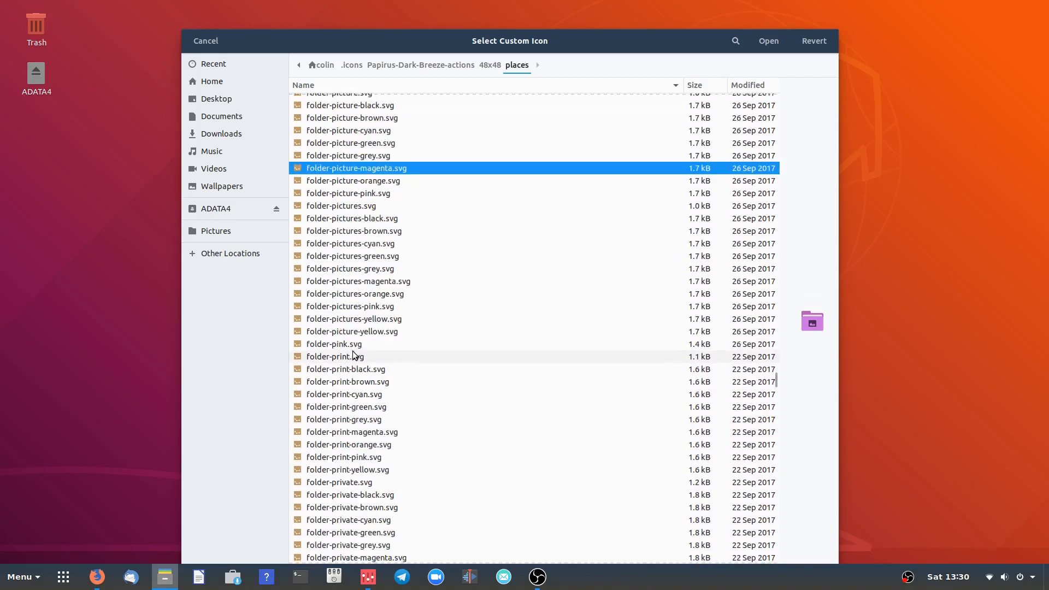
click(381, 217)
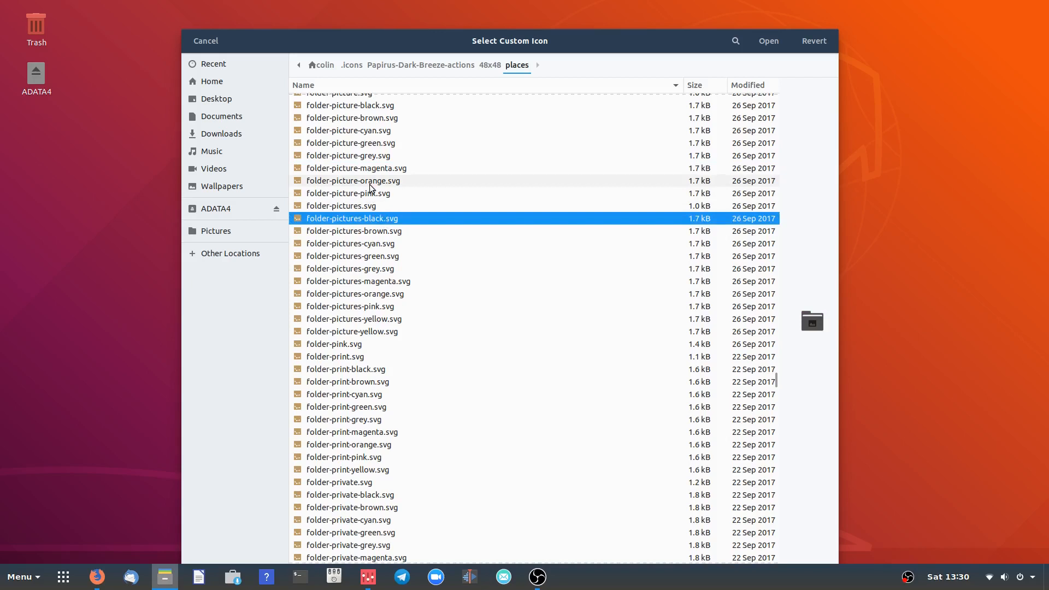
scroll(373, 179, up, 1)
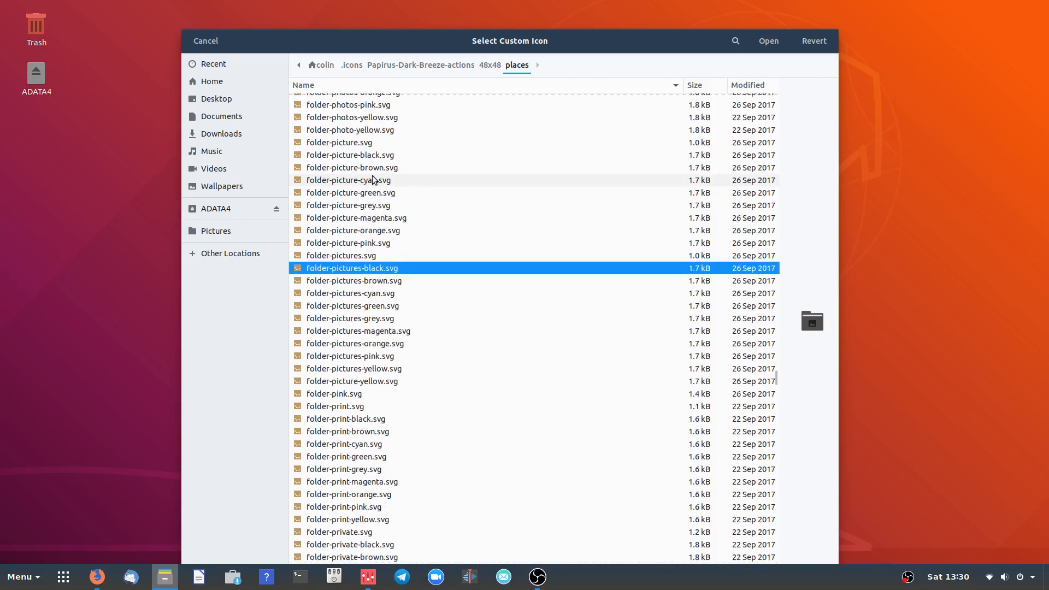
scroll(389, 169, up, 2)
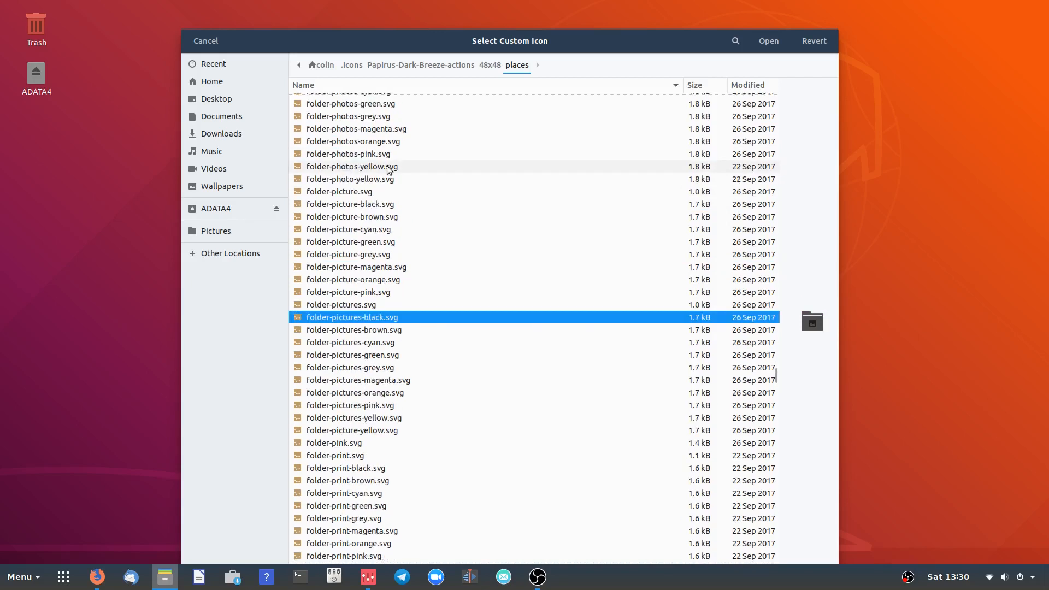
scroll(389, 169, up, 2)
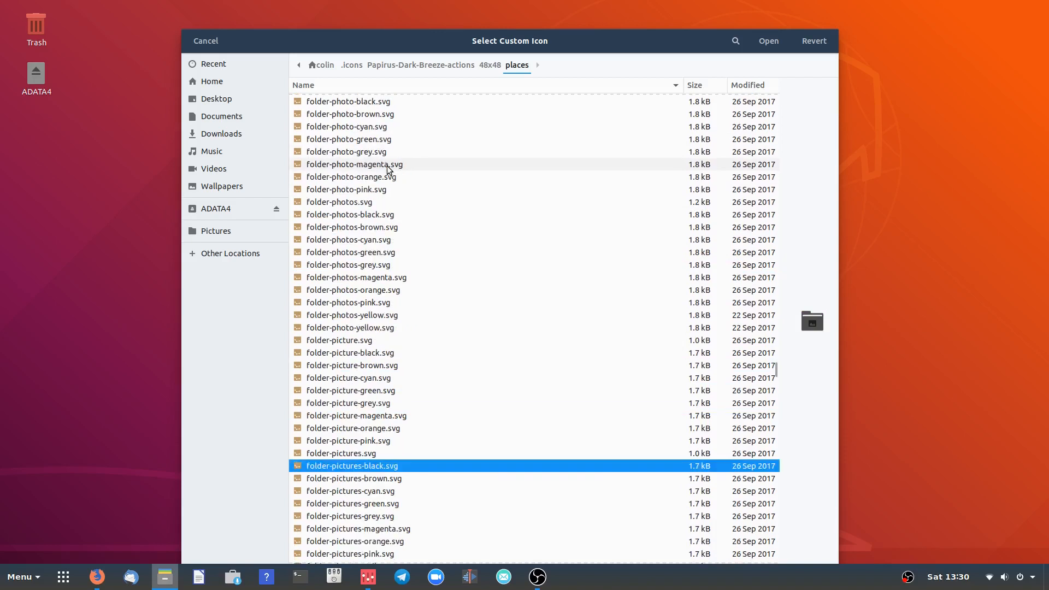
scroll(389, 169, up, 2)
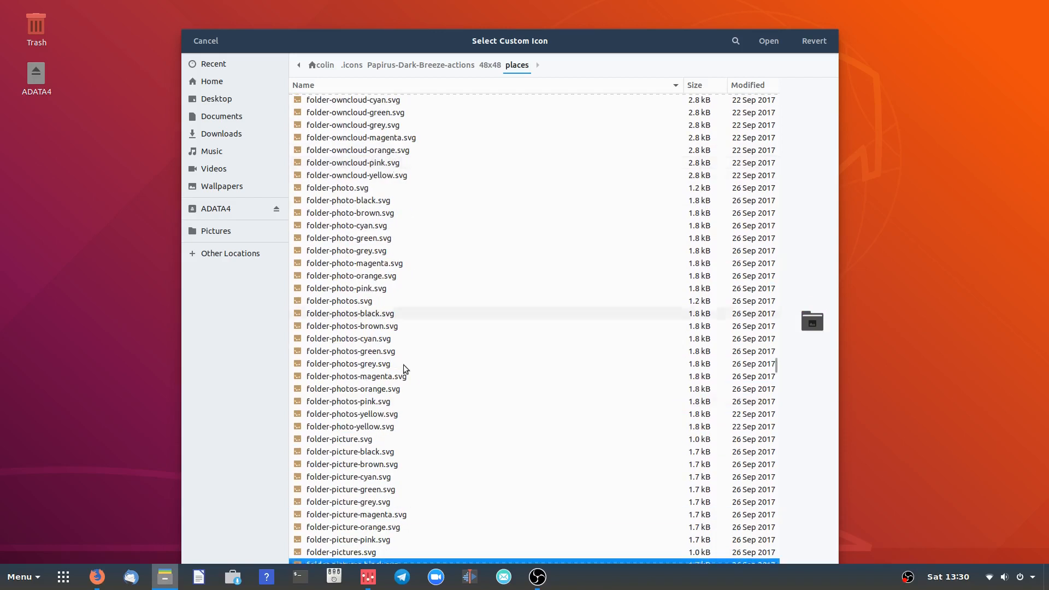
click(360, 453)
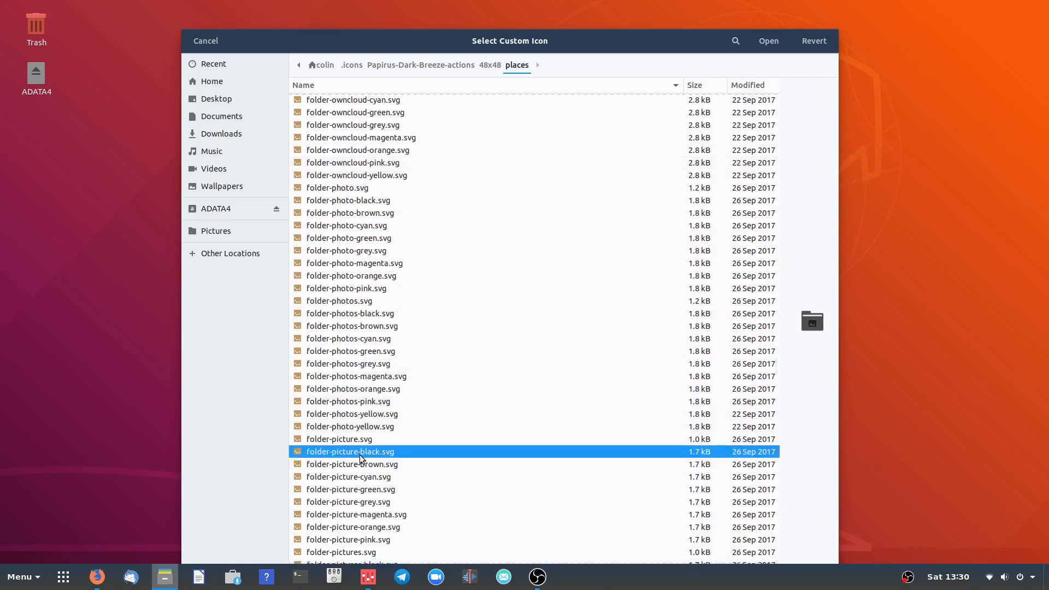
click(385, 465)
click(382, 476)
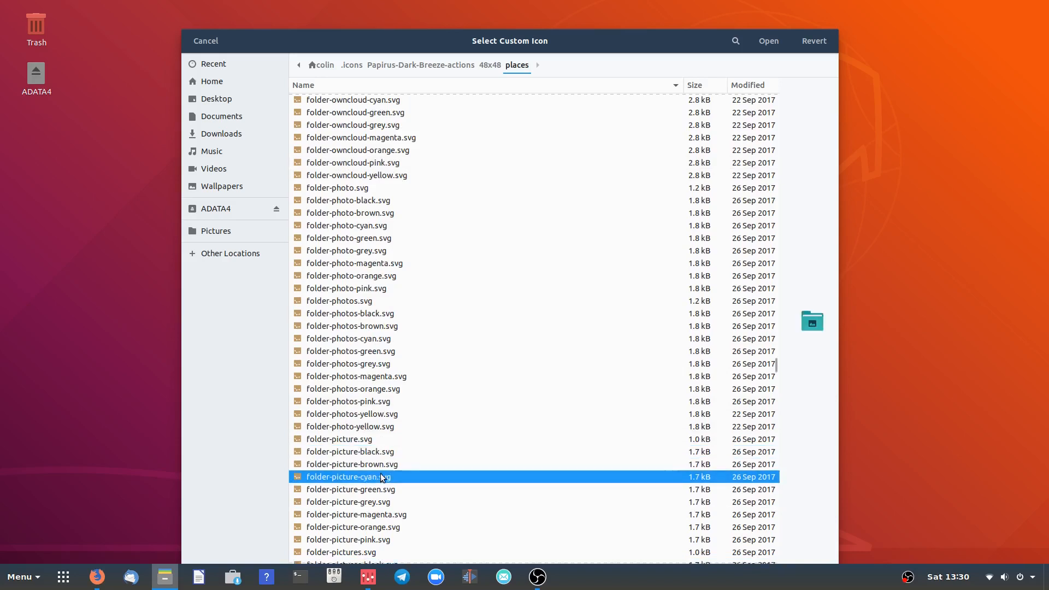
Set folder-pictures.svg as the Pictures folder's custom icon and close the folder's properties.
scroll(383, 478, down, 1)
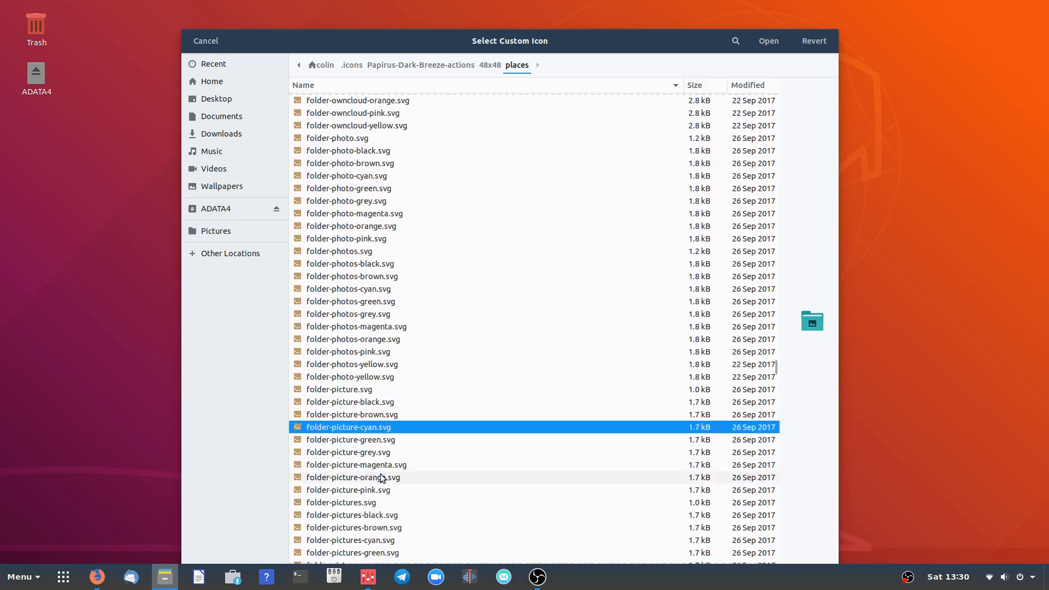
click(402, 497)
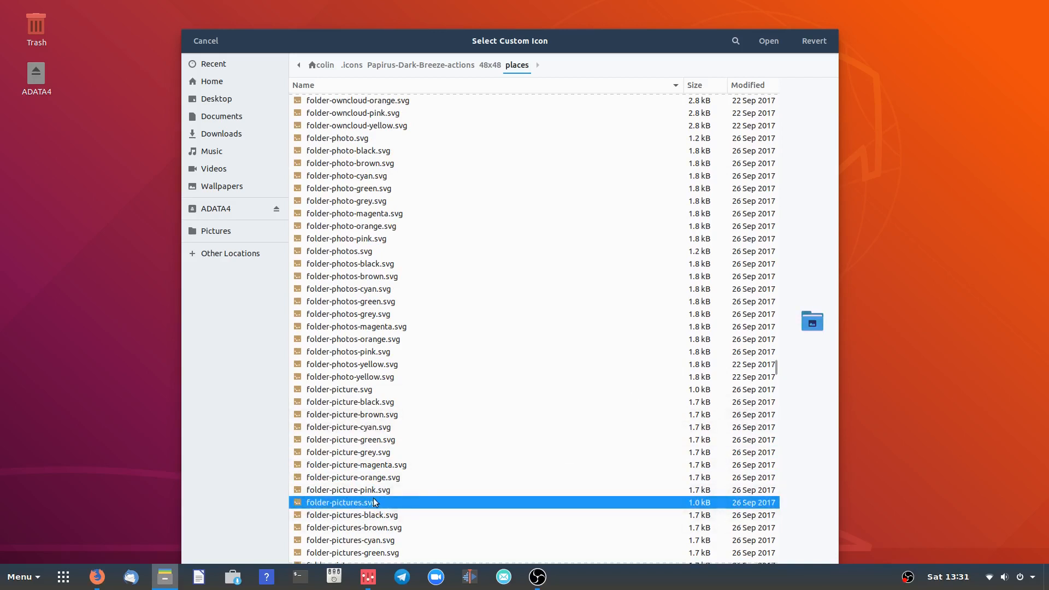
click(766, 41)
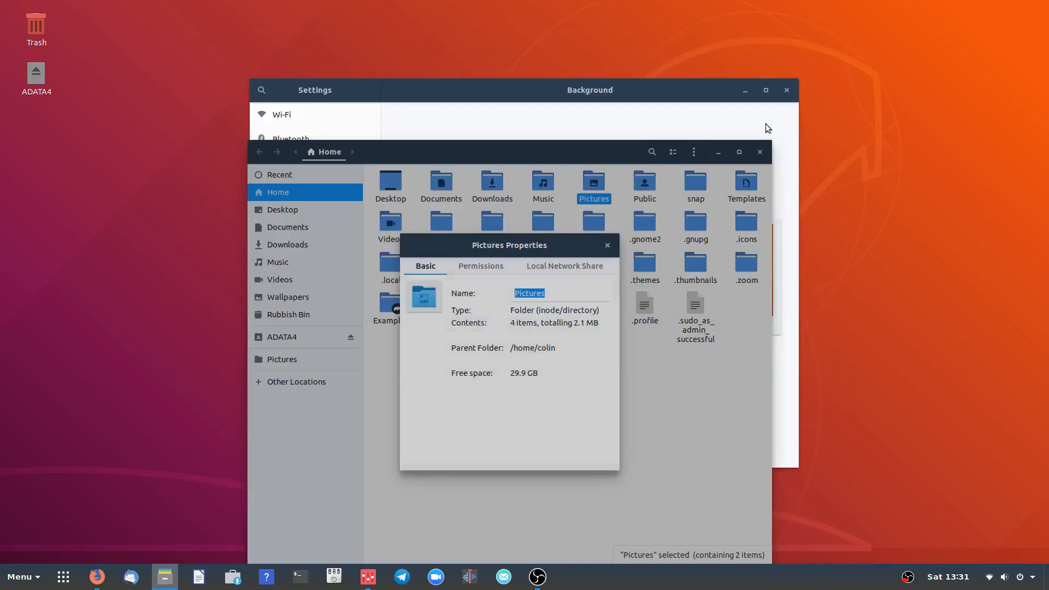
click(607, 246)
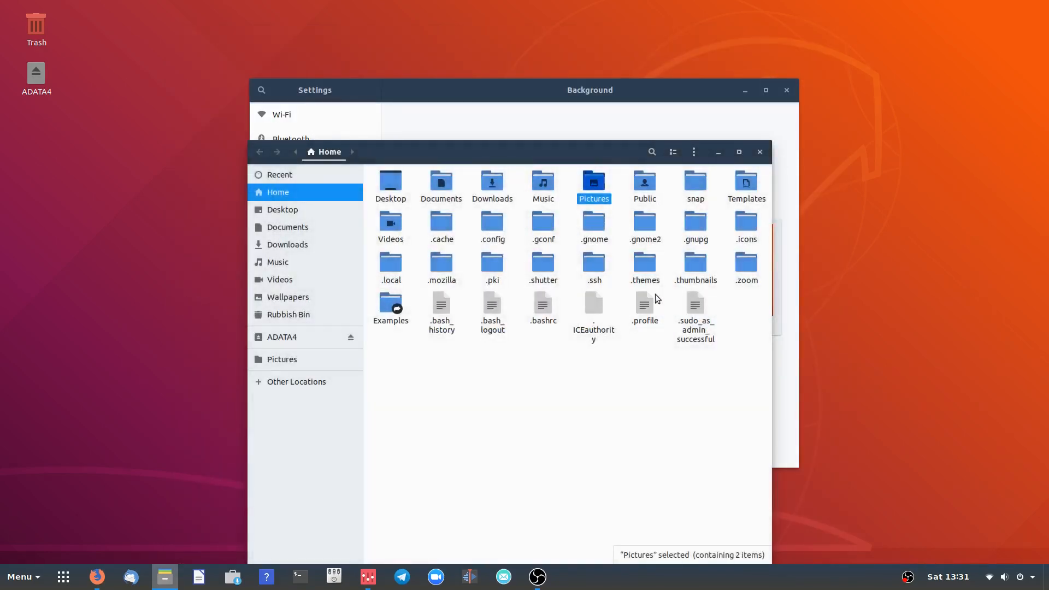
Deselect the Pictures folder and close both the Files and Settings windows.
click(573, 396)
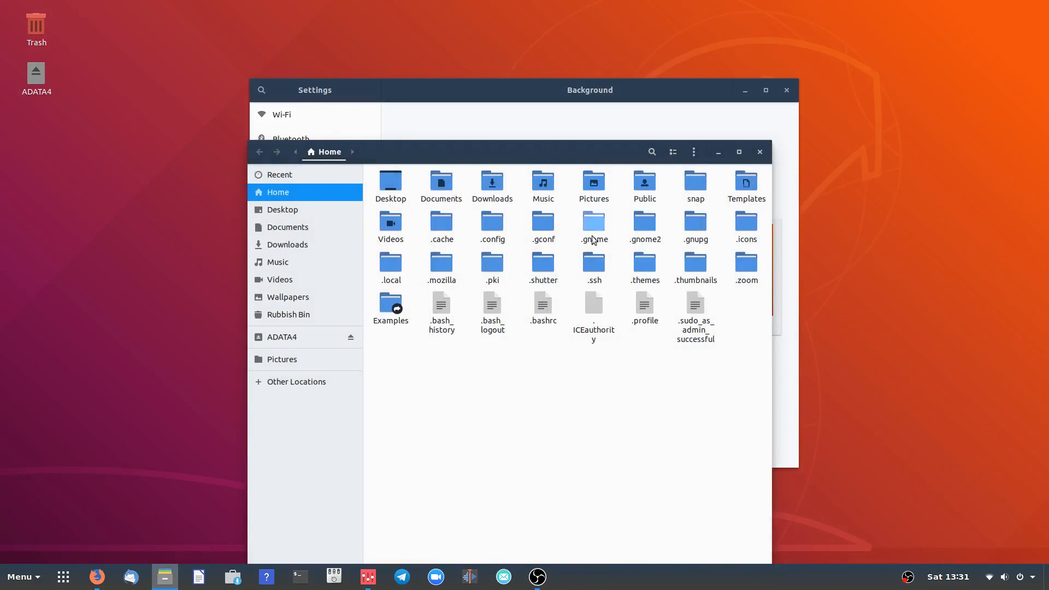
click(760, 152)
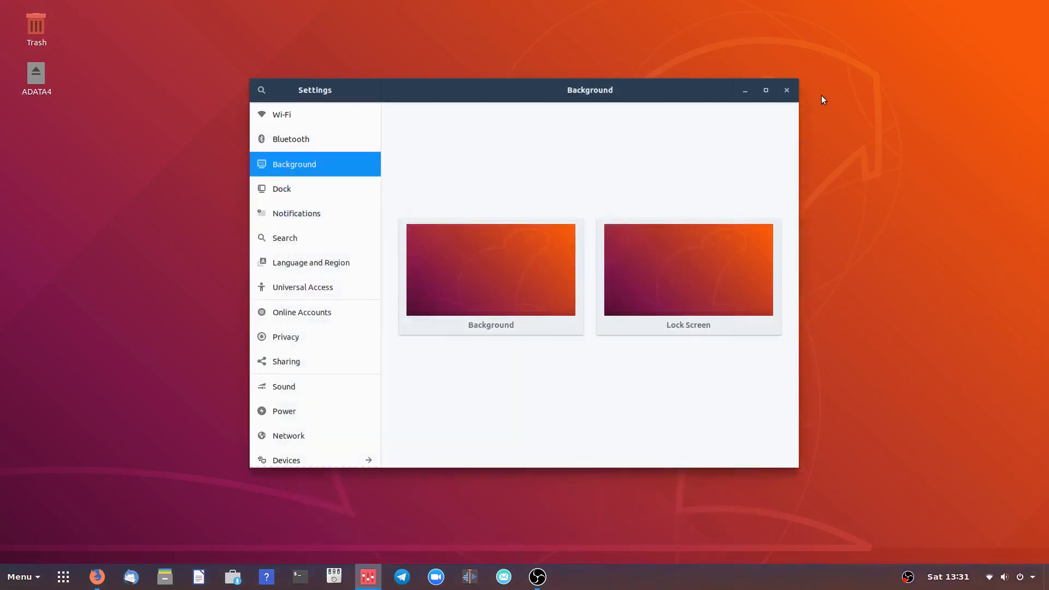
click(787, 89)
Open the background settings from the desktop and set the green and blue Ubuntu logo picture from Pictures as the desktop background.
right_click(395, 174)
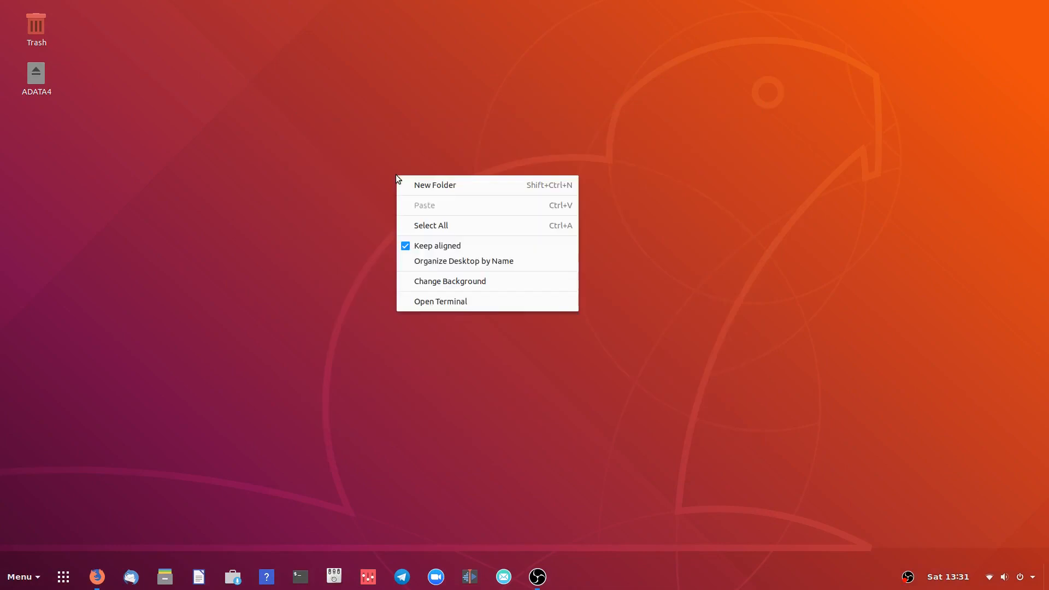
click(439, 281)
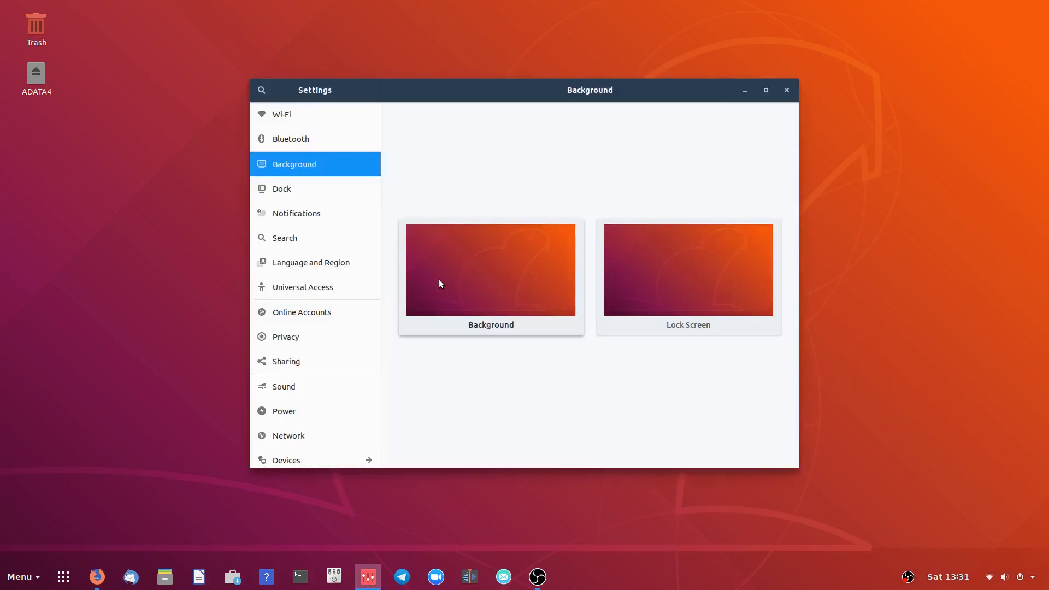
click(505, 292)
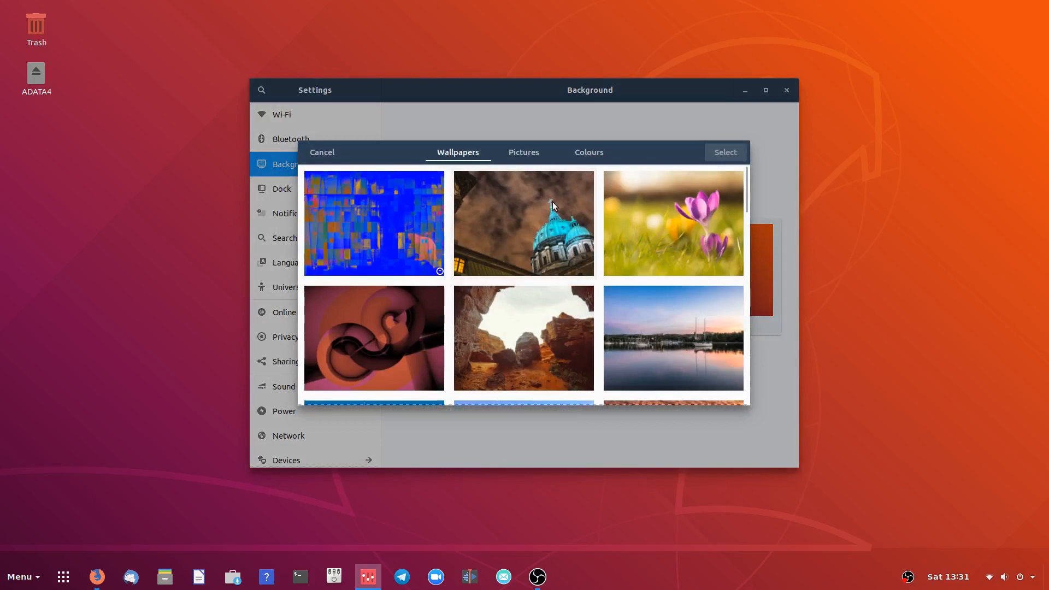
click(524, 152)
click(396, 219)
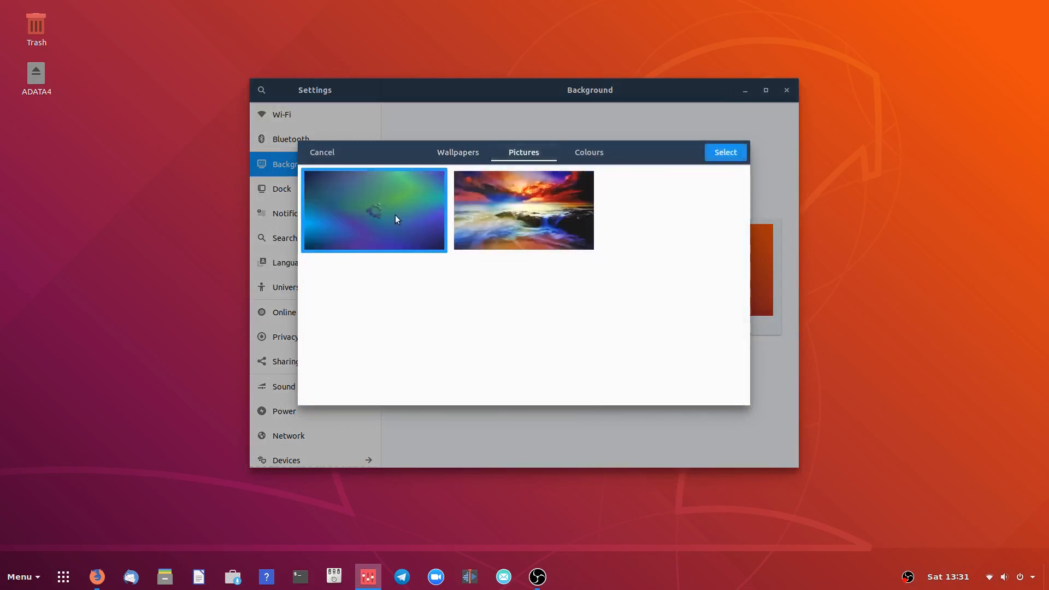
click(727, 155)
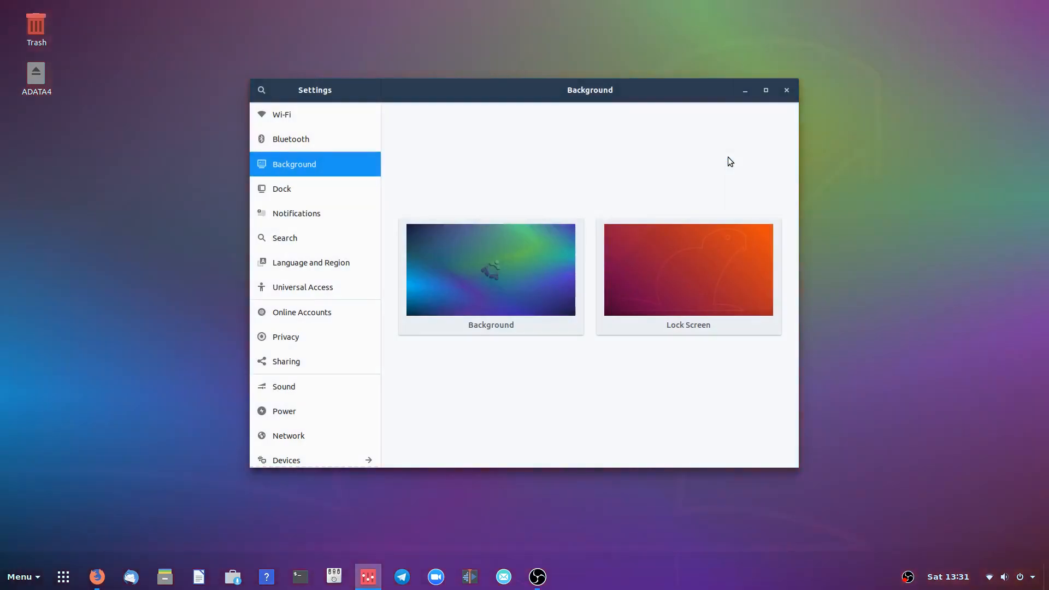
Change the desktop background to the sunset seascape picture from Pictures, repositioning the Settings window to show the wallpaper.
drag(667, 95, 705, 77)
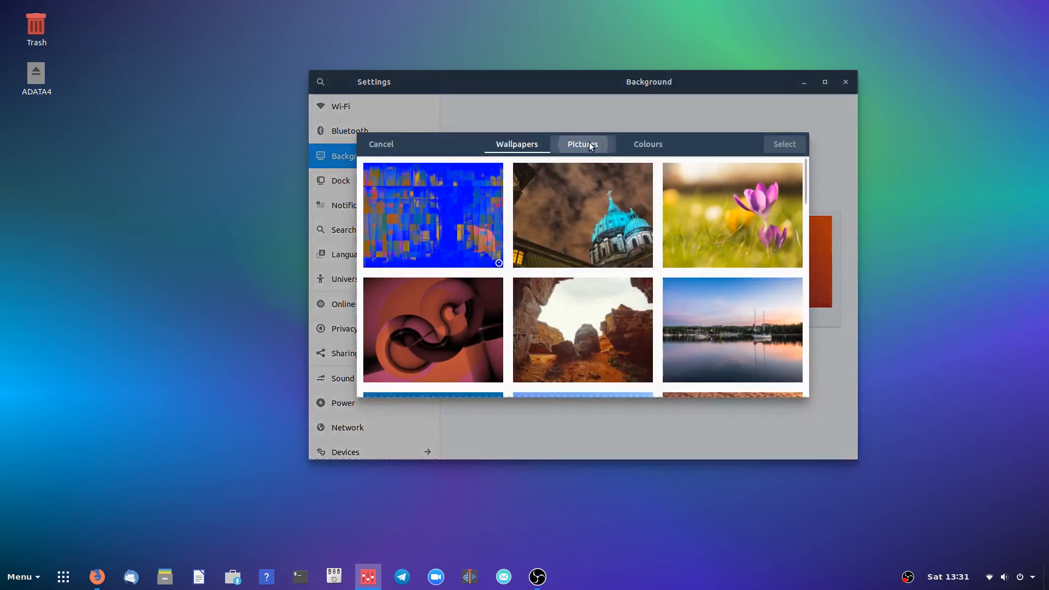
click(585, 143)
click(567, 192)
click(778, 147)
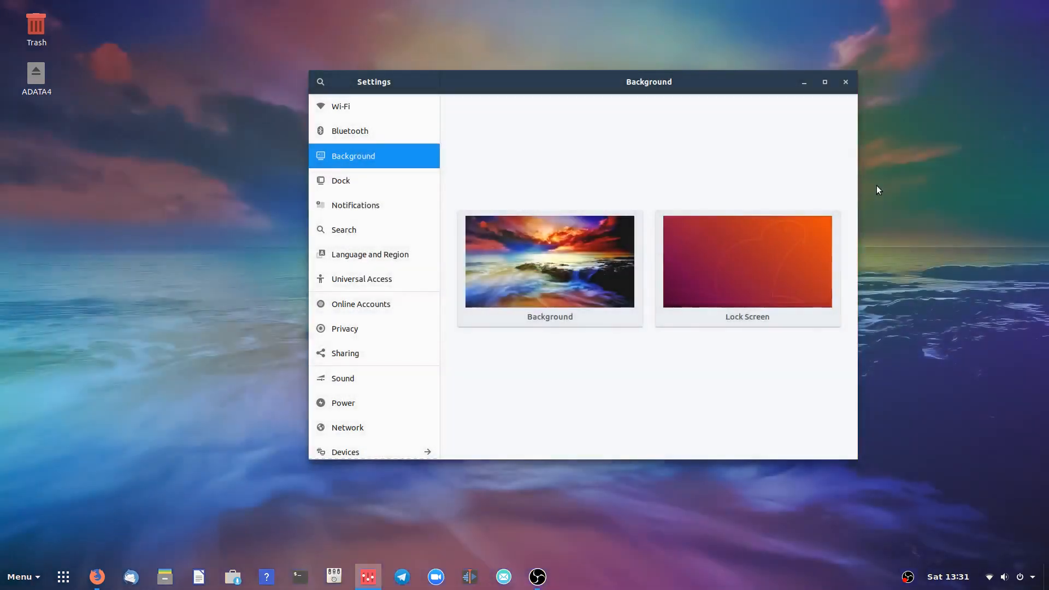
drag(692, 82, 595, 69)
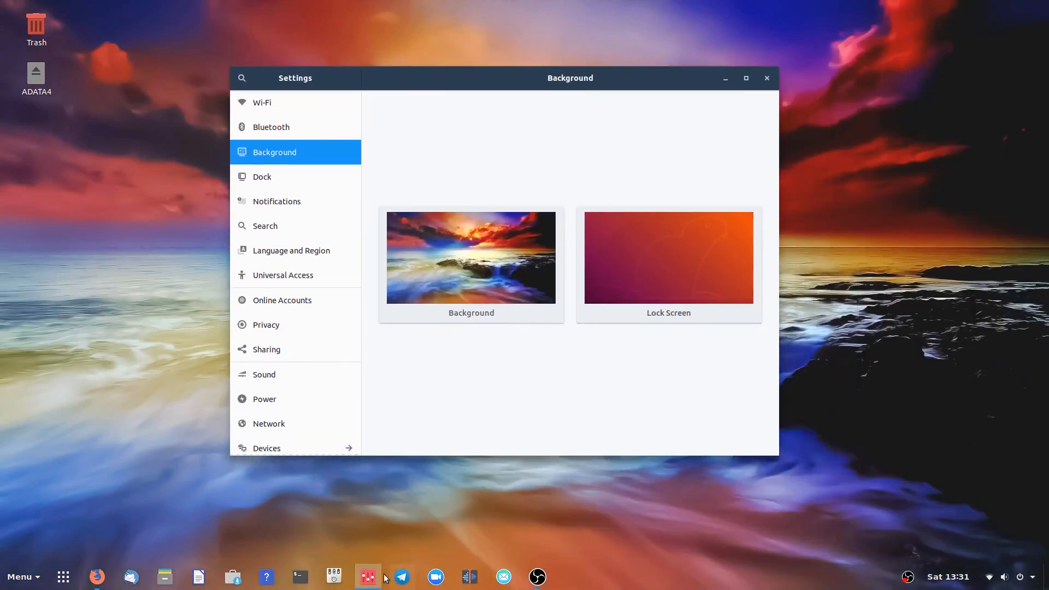
Open the Ubuntu-18.04-Beta-2 text file from the Documents folder.
click(164, 577)
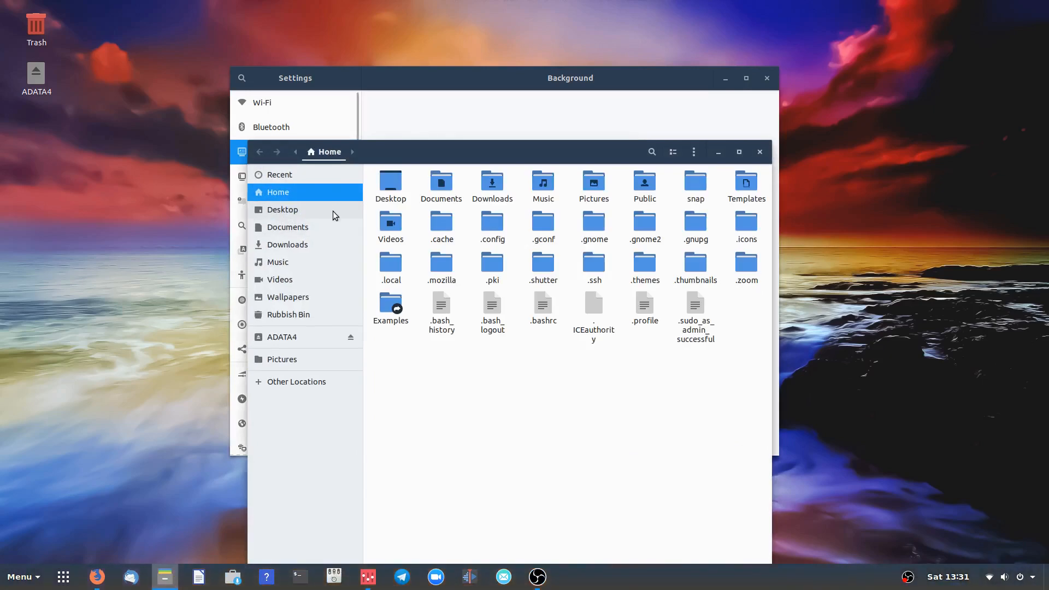
click(296, 228)
click(699, 185)
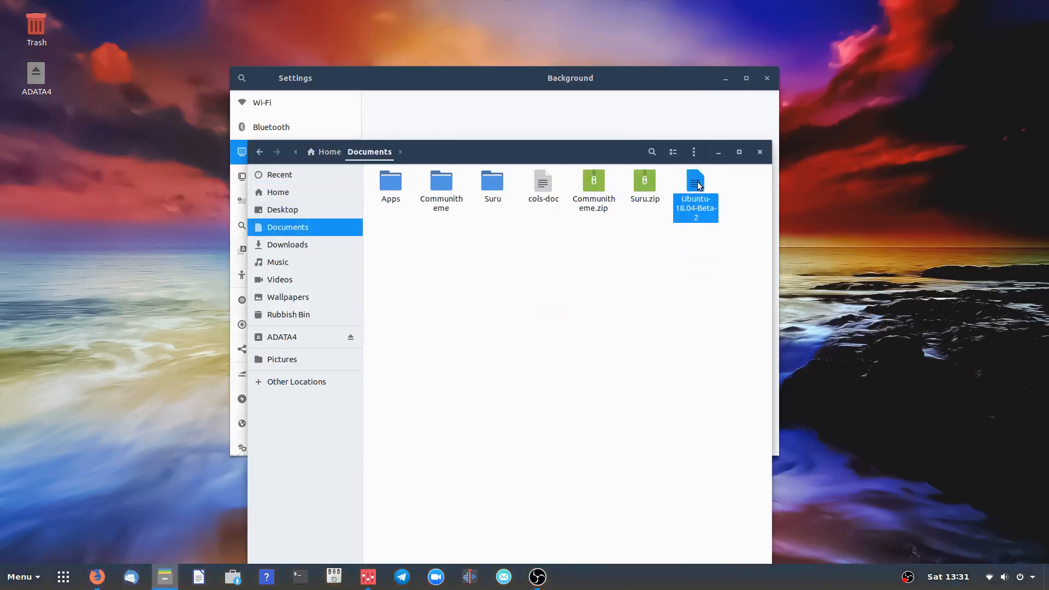
double_click(698, 185)
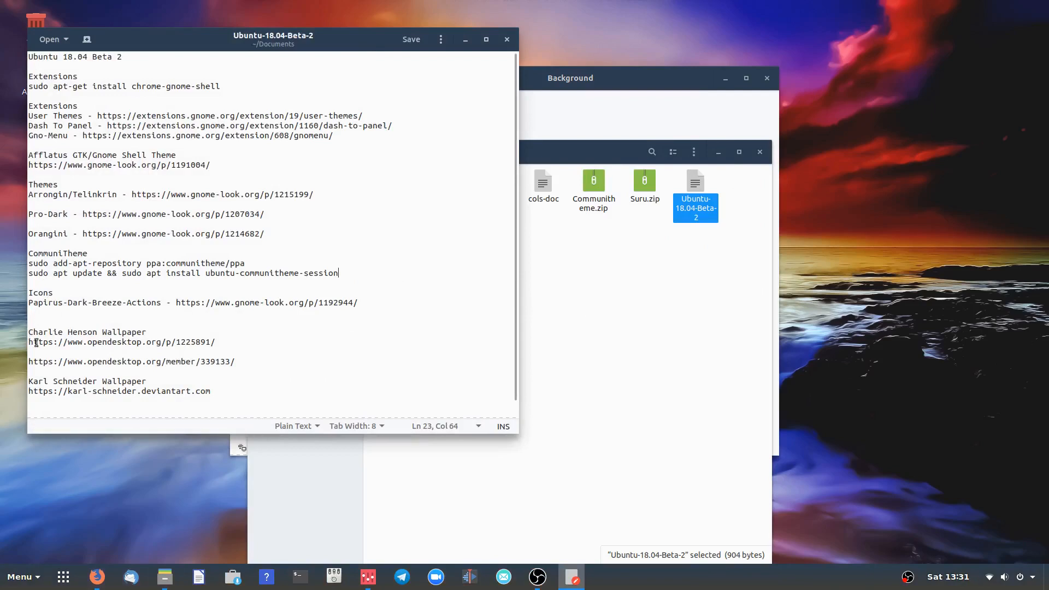
triple_click(80, 339)
right_click(80, 340)
click(113, 397)
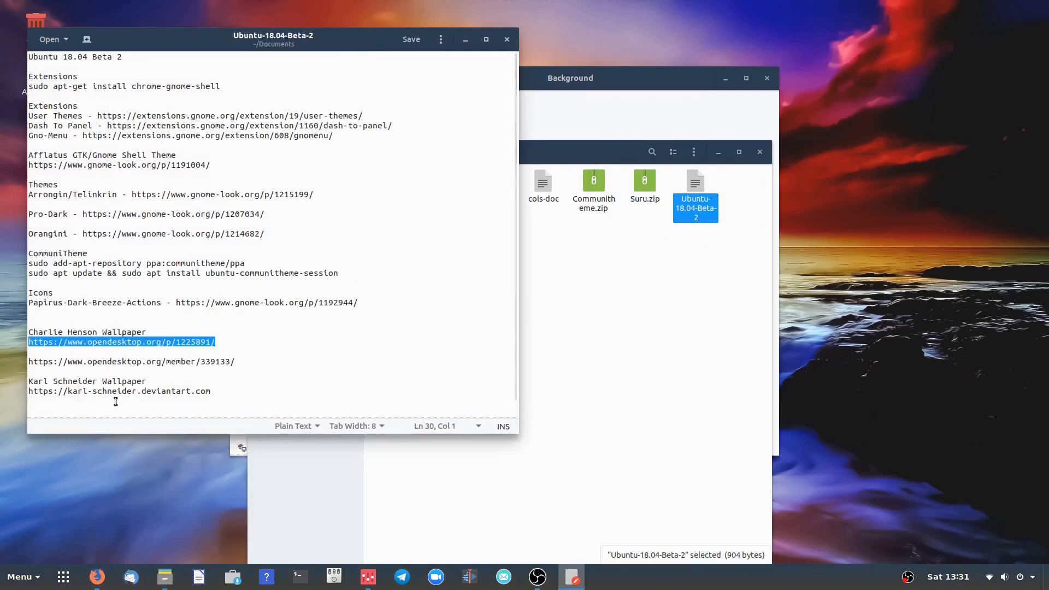
click(96, 577)
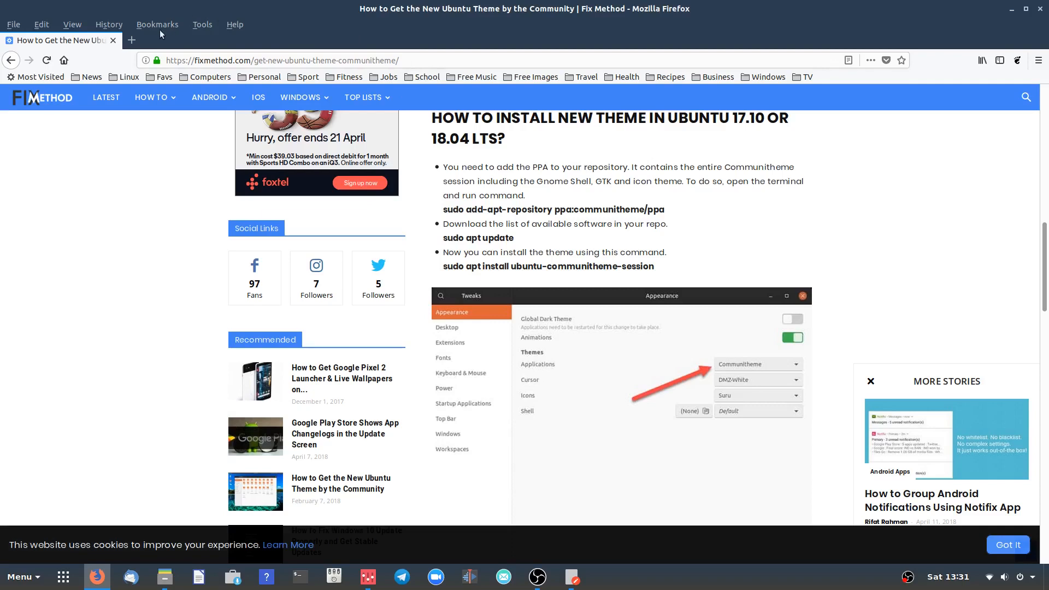
click(130, 42)
right_click(174, 56)
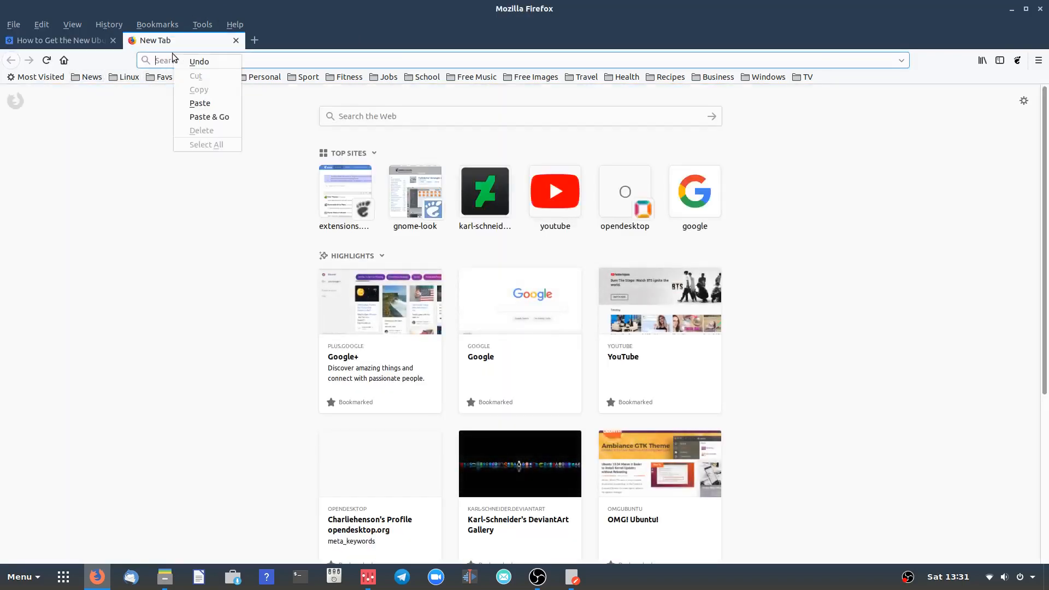
click(211, 115)
Copy the DeviantArt wallpaper artist's link from the notes and load it in another new Firefox tab.
key(ctrl+t)
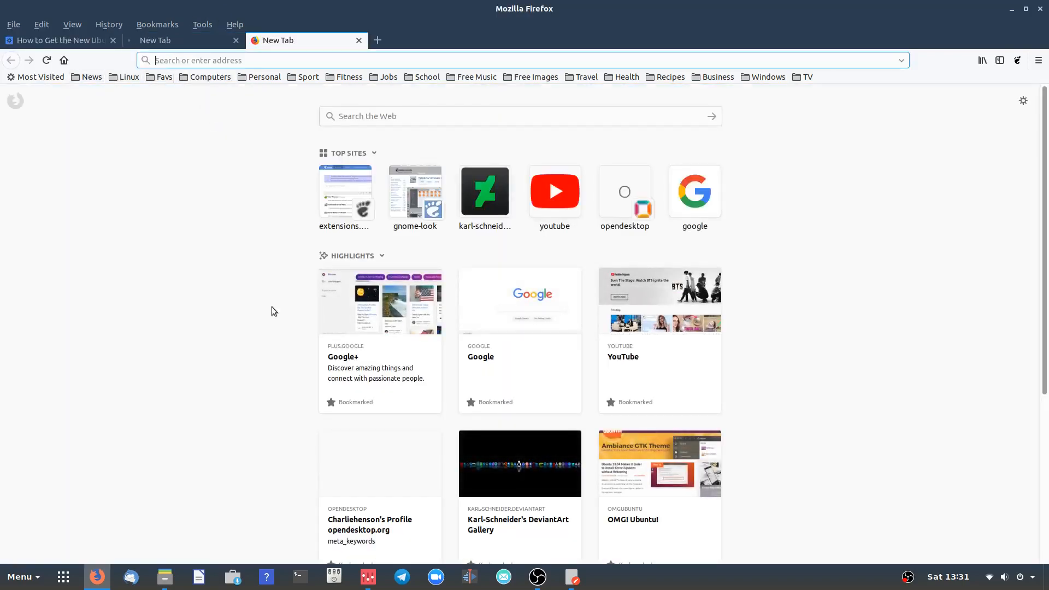
click(572, 577)
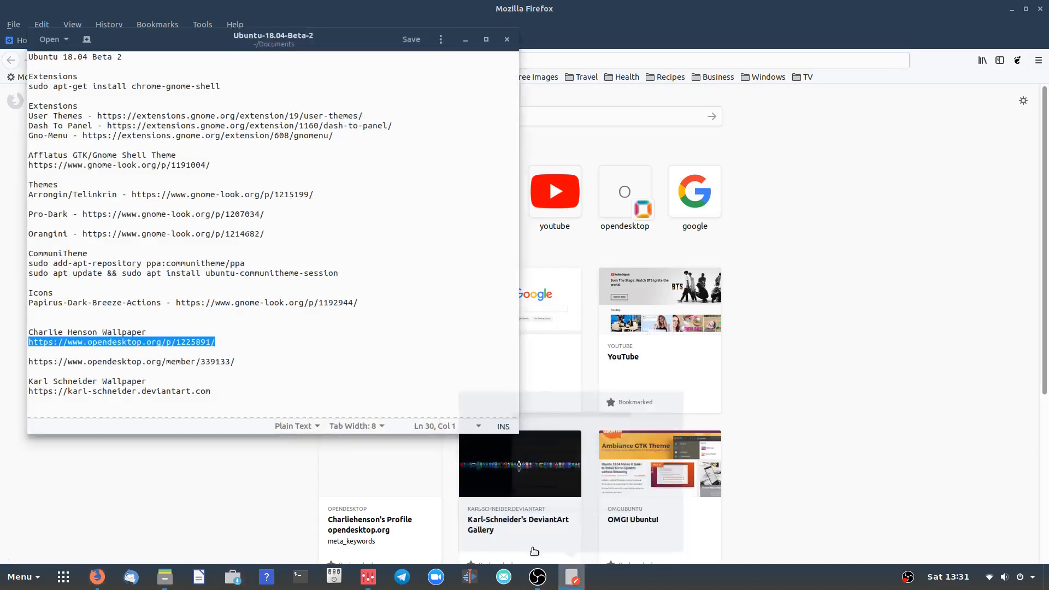
triple_click(76, 391)
right_click(76, 395)
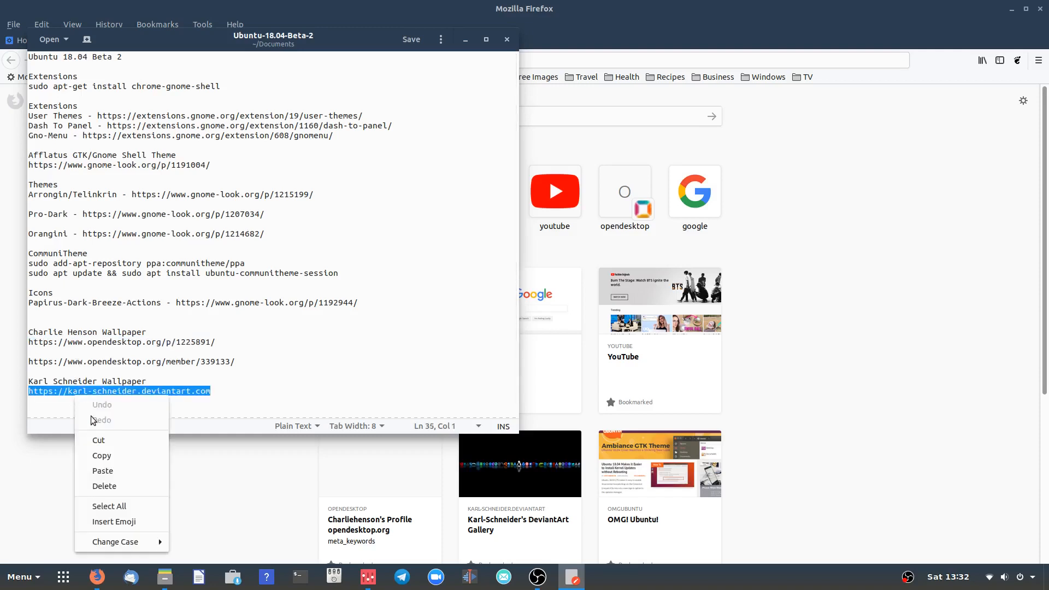
click(105, 458)
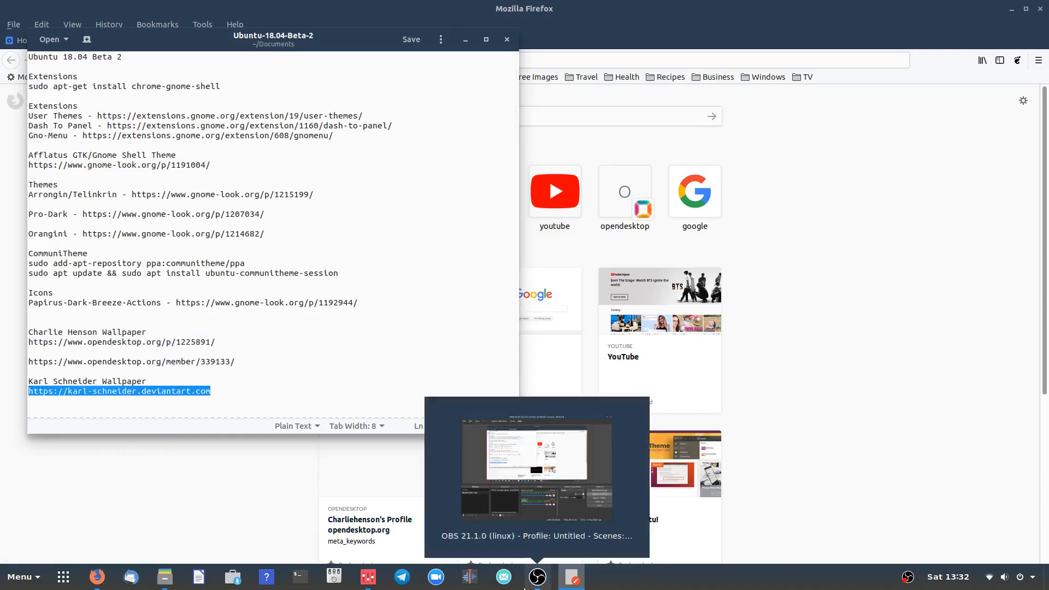
click(102, 584)
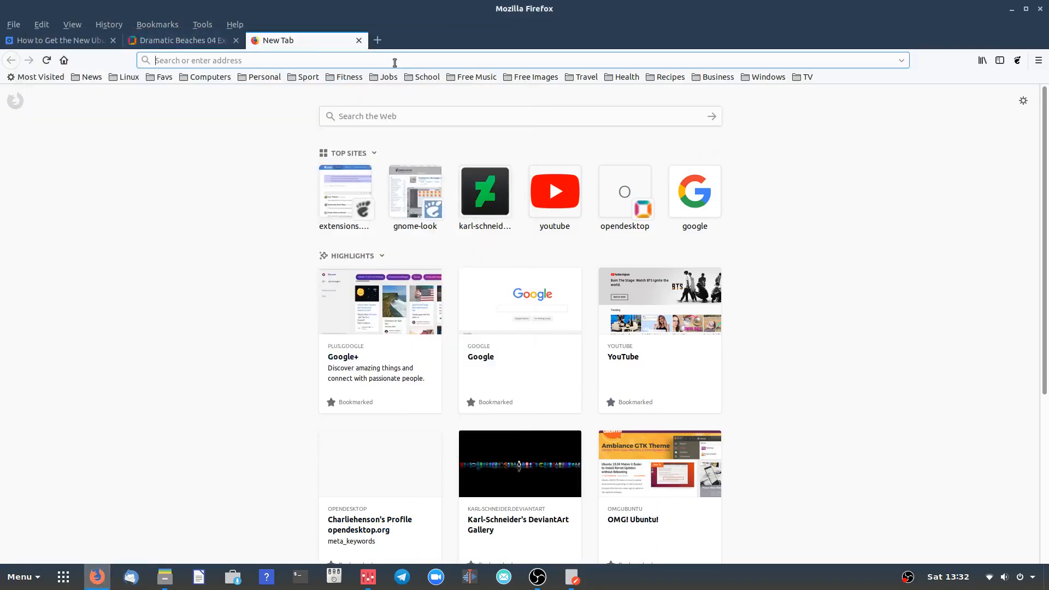
right_click(236, 56)
click(270, 116)
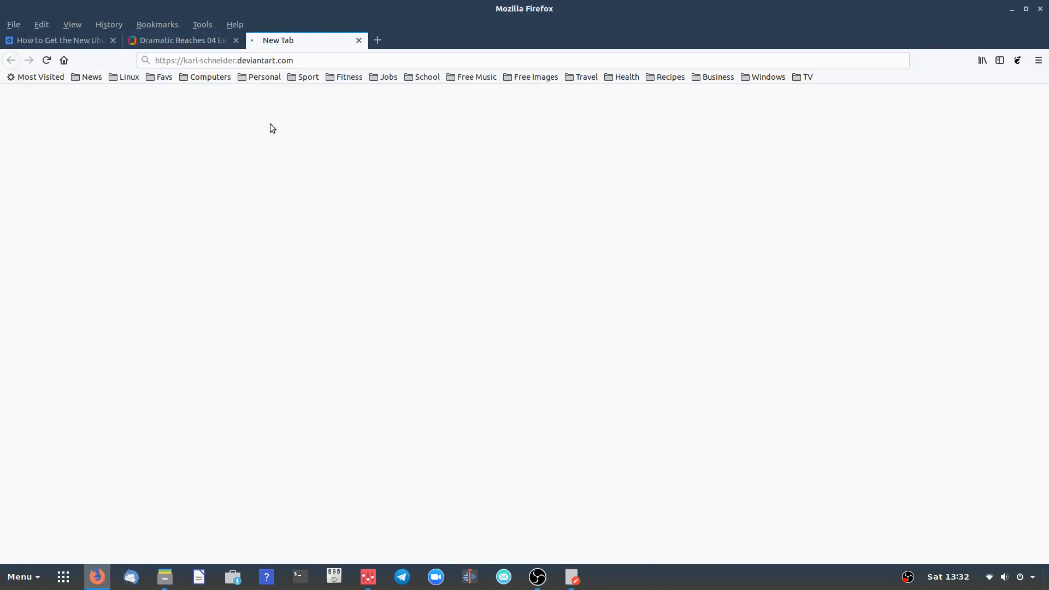
Look at the Dramatic Beaches 04 wallpaper page and browse the artist's gallery on DeviantArt.
click(199, 47)
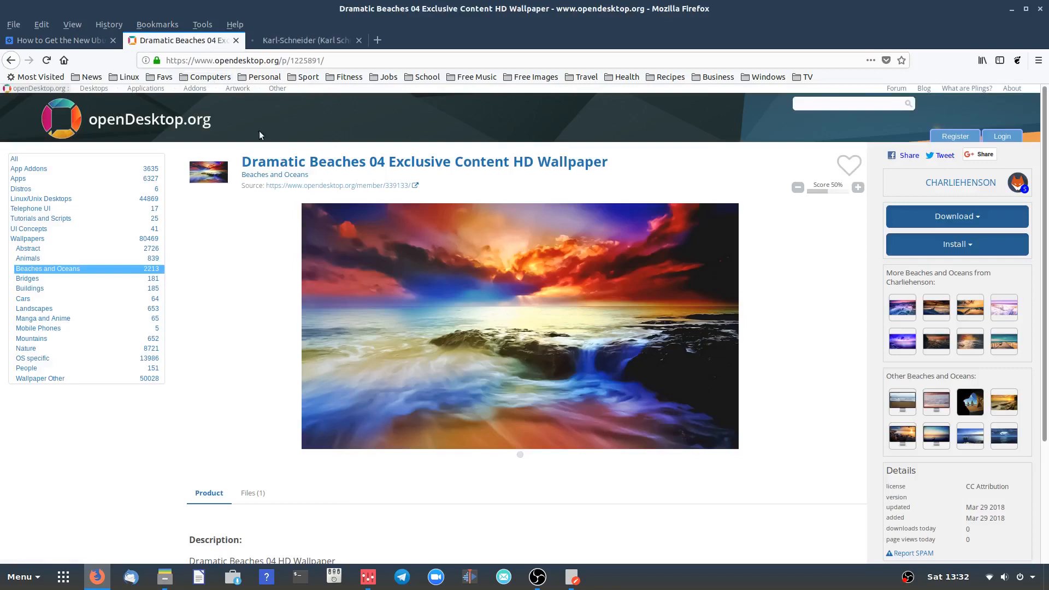
mouse_move(238, 88)
click(304, 40)
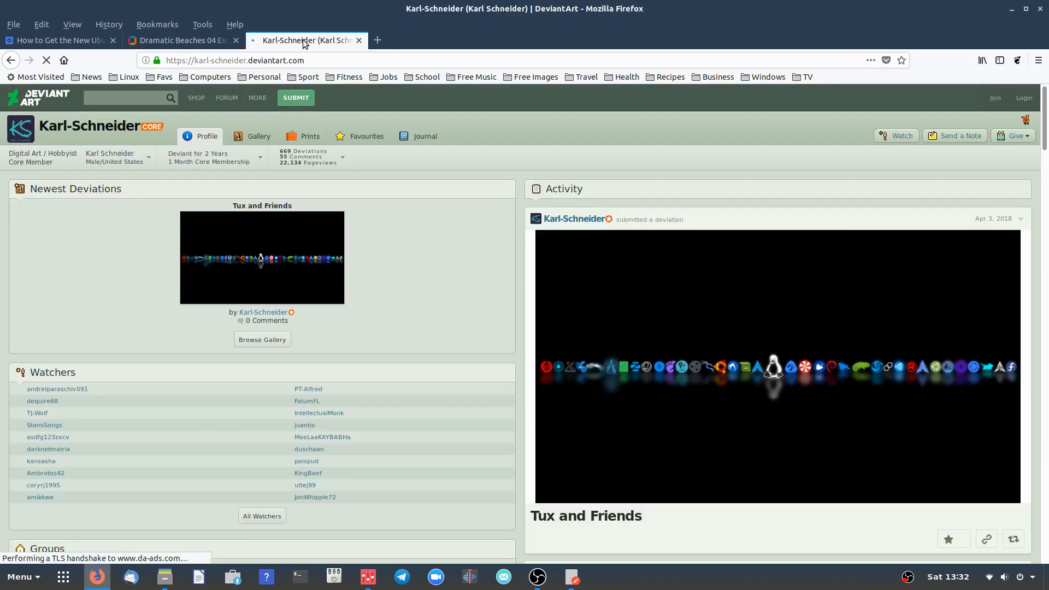
click(254, 138)
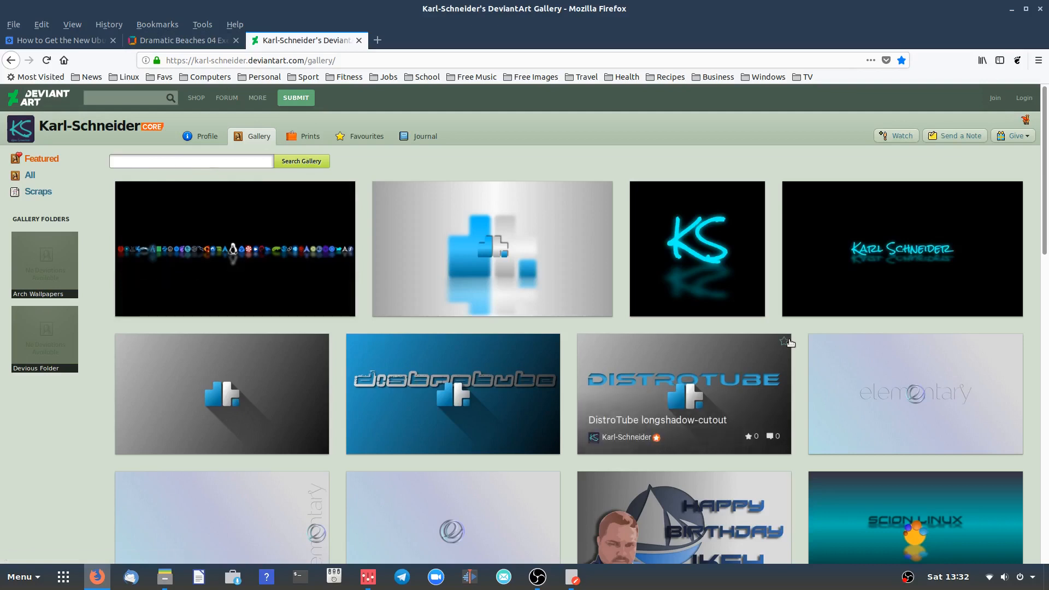
scroll(787, 339, down, 3)
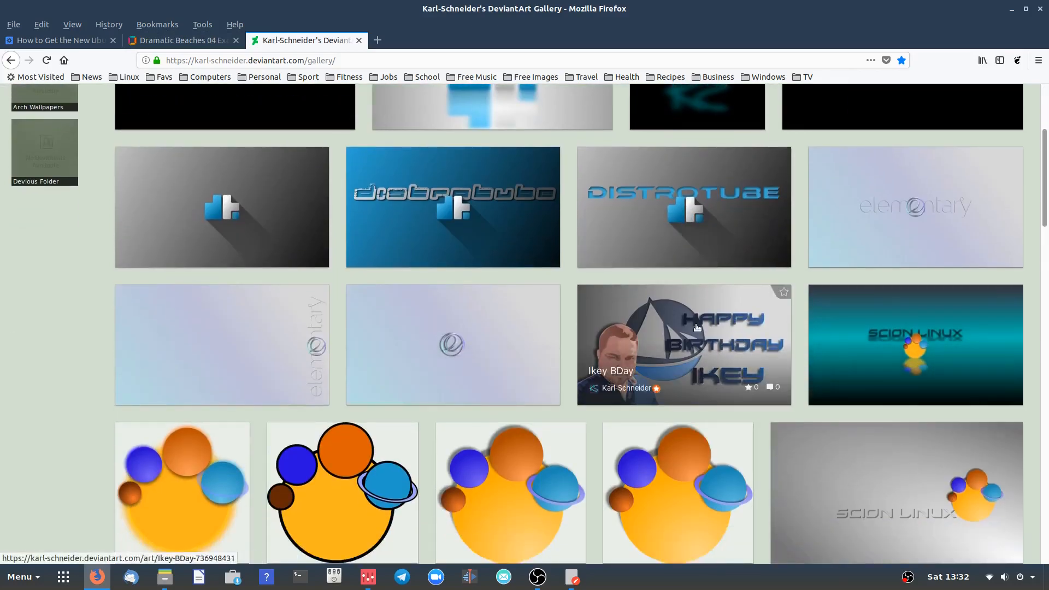
scroll(230, 246, up, 3)
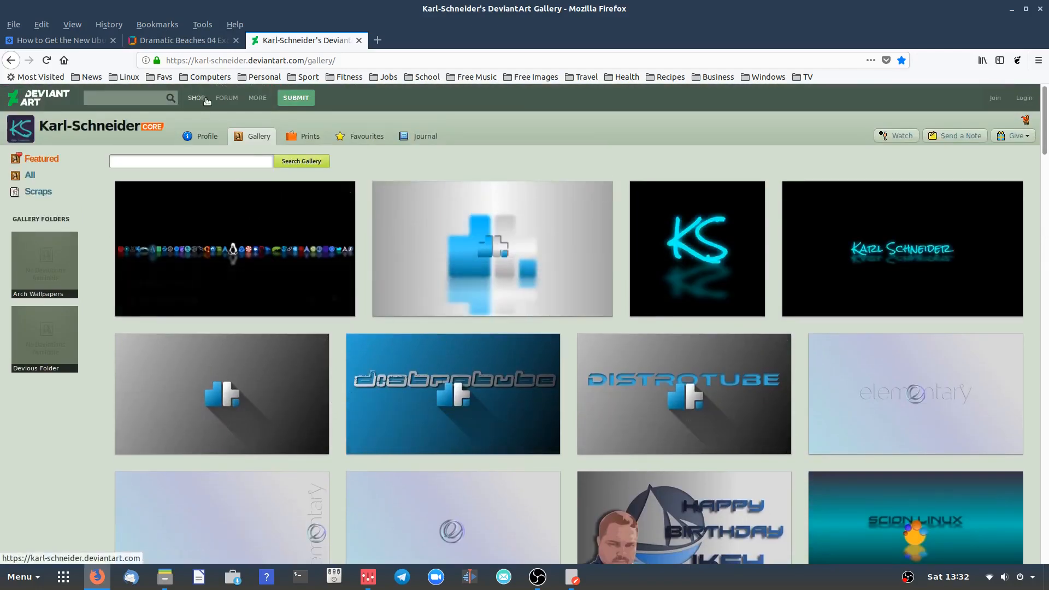
click(175, 42)
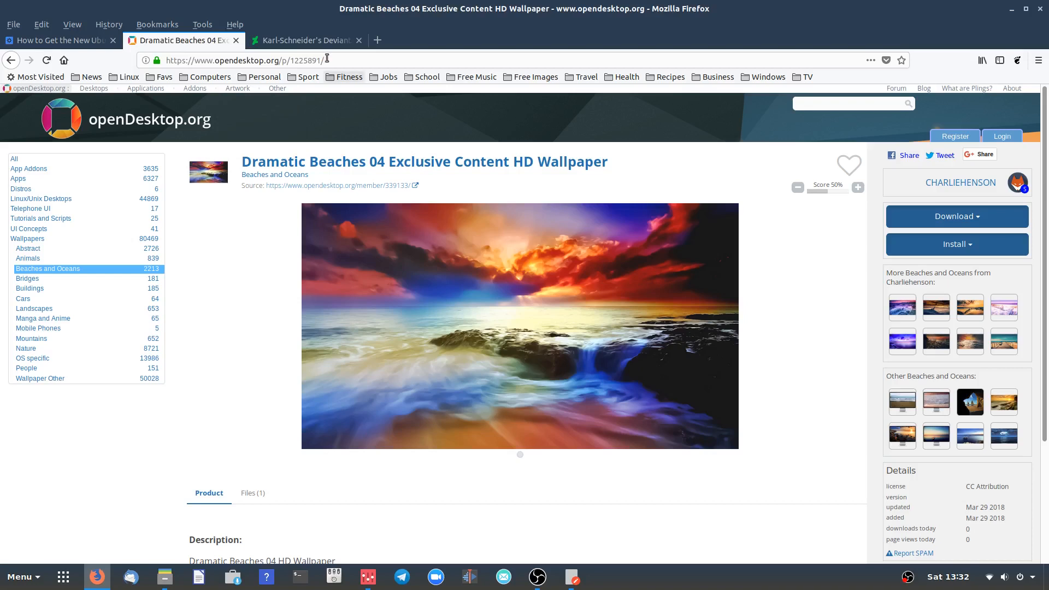
Copy the opendesktop.org member profile link from the notes and load it in a new Firefox tab.
click(377, 41)
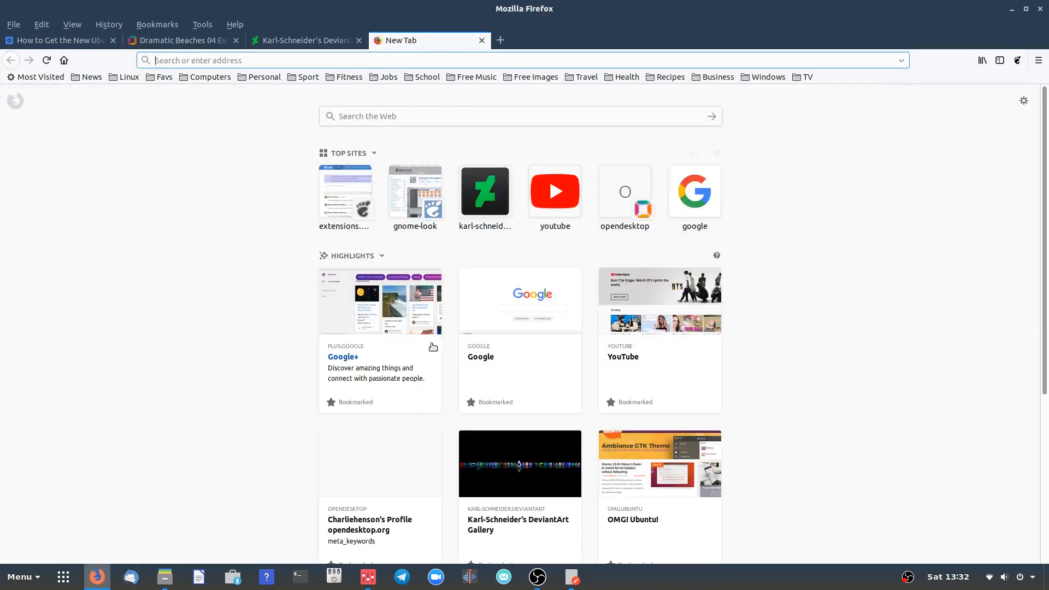
click(571, 579)
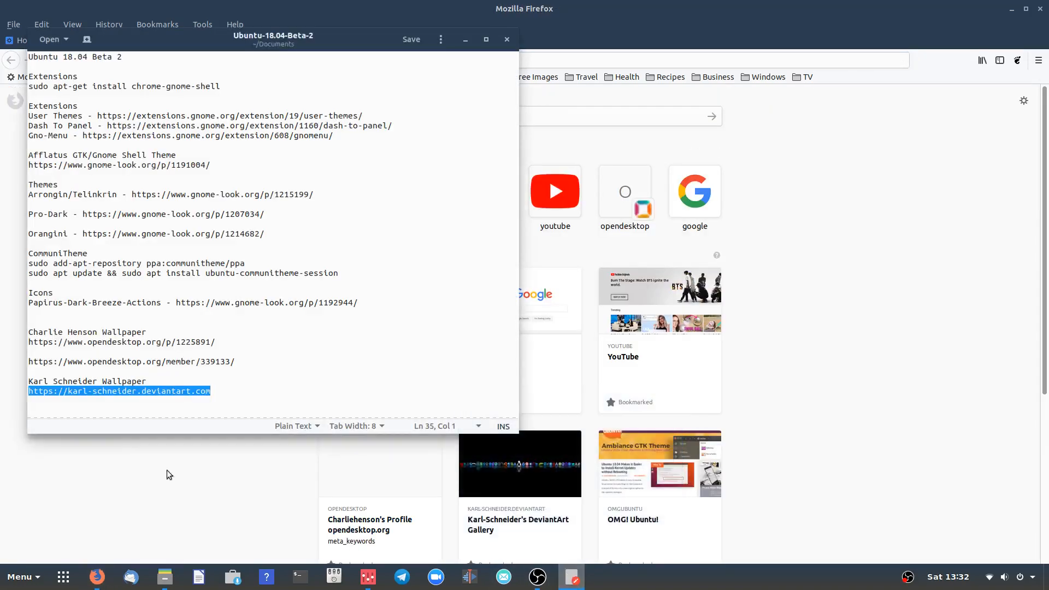
triple_click(75, 362)
right_click(73, 360)
click(102, 422)
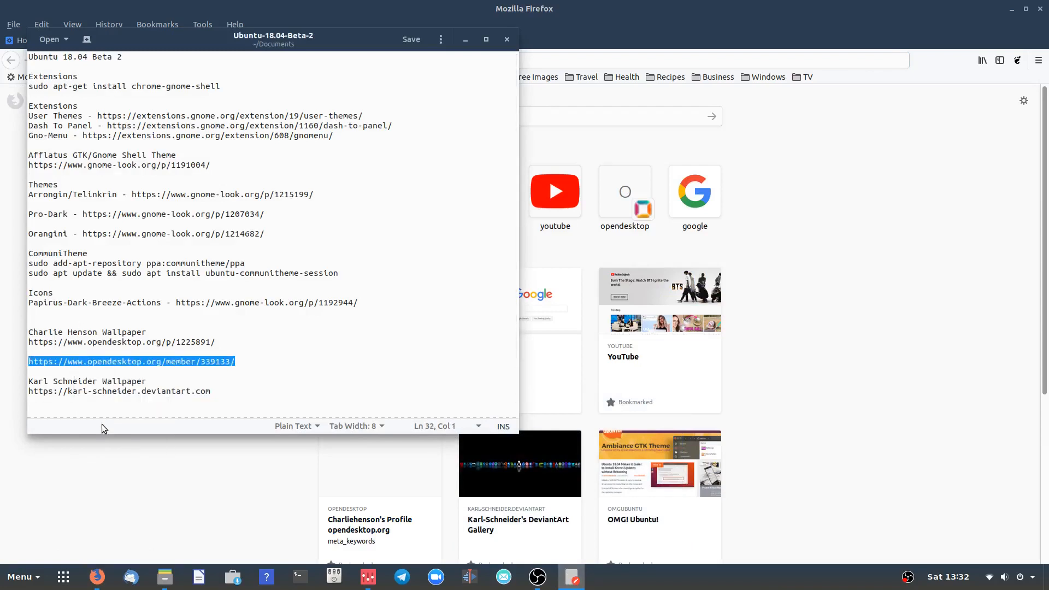
click(98, 577)
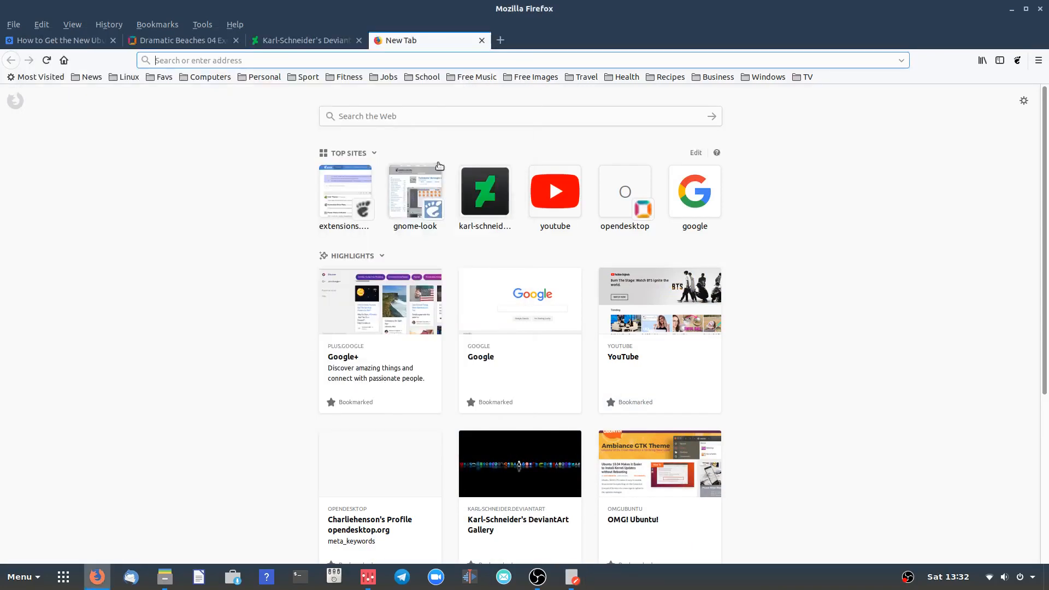
right_click(401, 57)
click(435, 118)
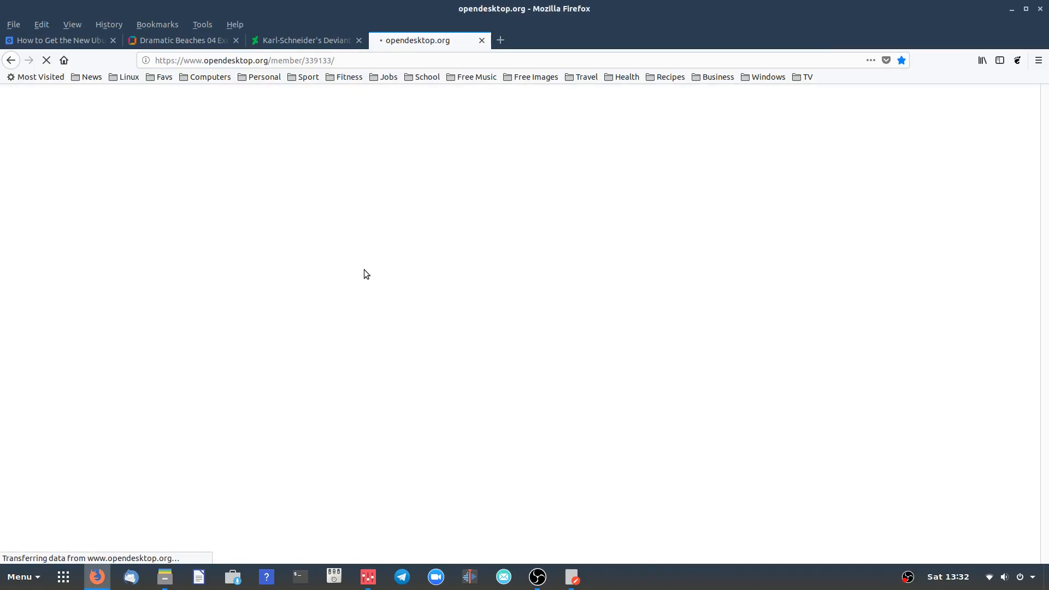
Browse the wallpapers listed among the products on the opendesktop.org member's profile.
scroll(217, 270, down, 6)
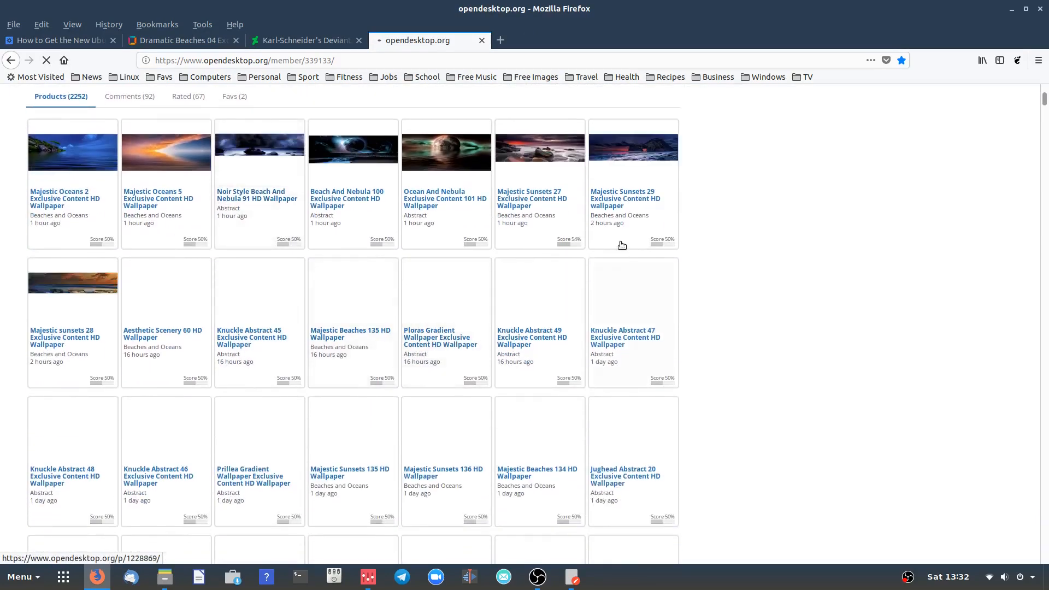
scroll(620, 244, down, 1)
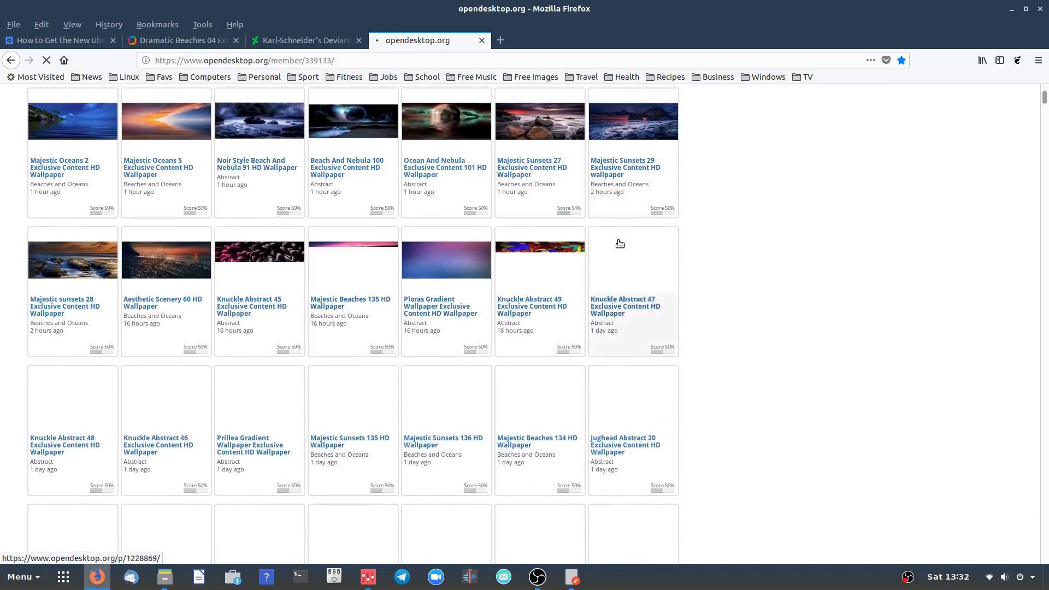
scroll(620, 243, down, 3)
scroll(619, 243, down, 6)
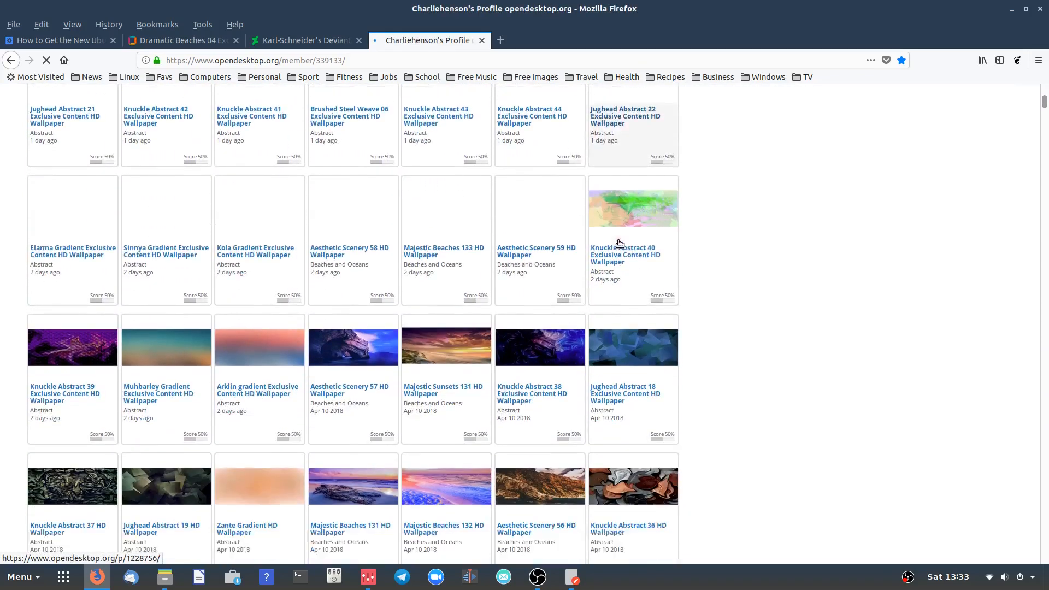
scroll(619, 243, down, 8)
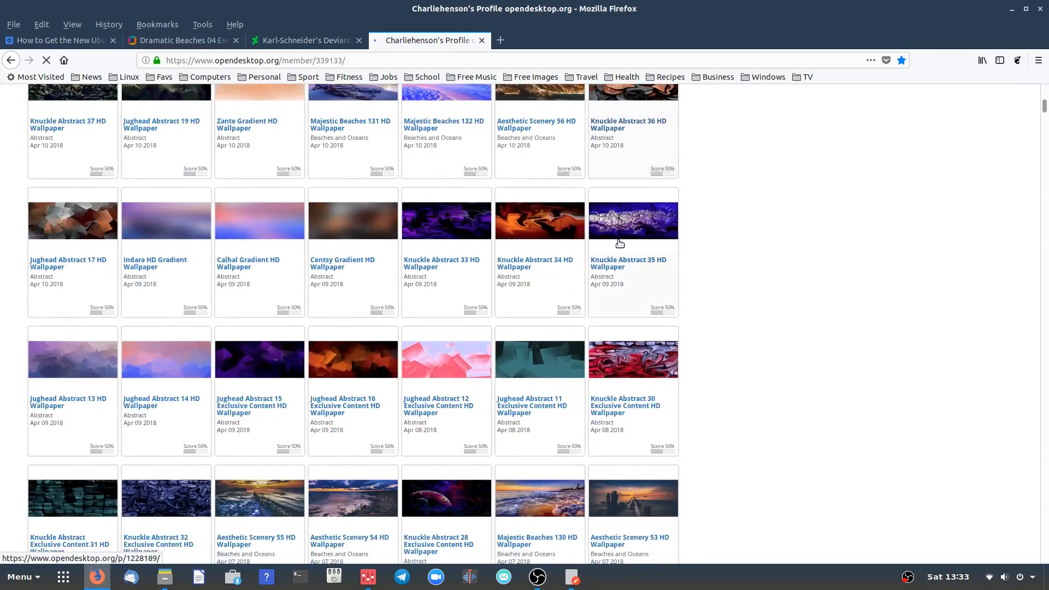
scroll(619, 243, down, 8)
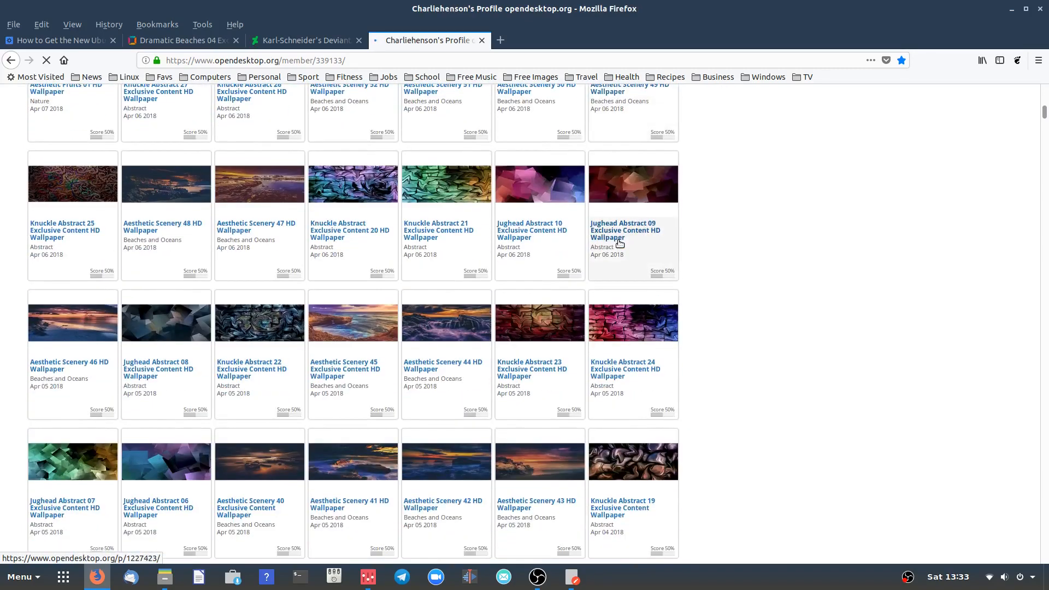
scroll(619, 244, down, 10)
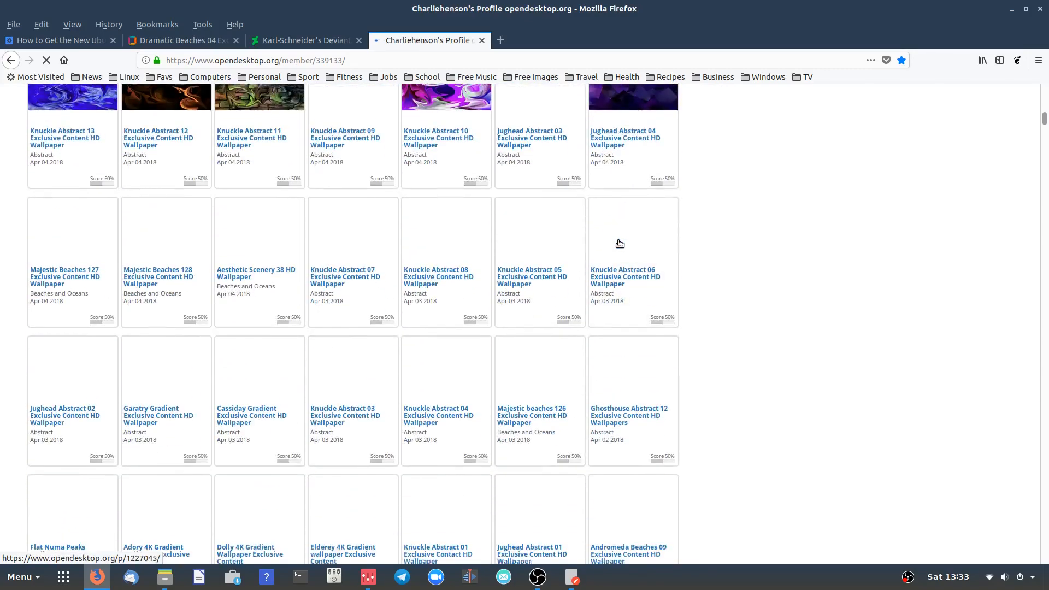
scroll(773, 296, up, 6)
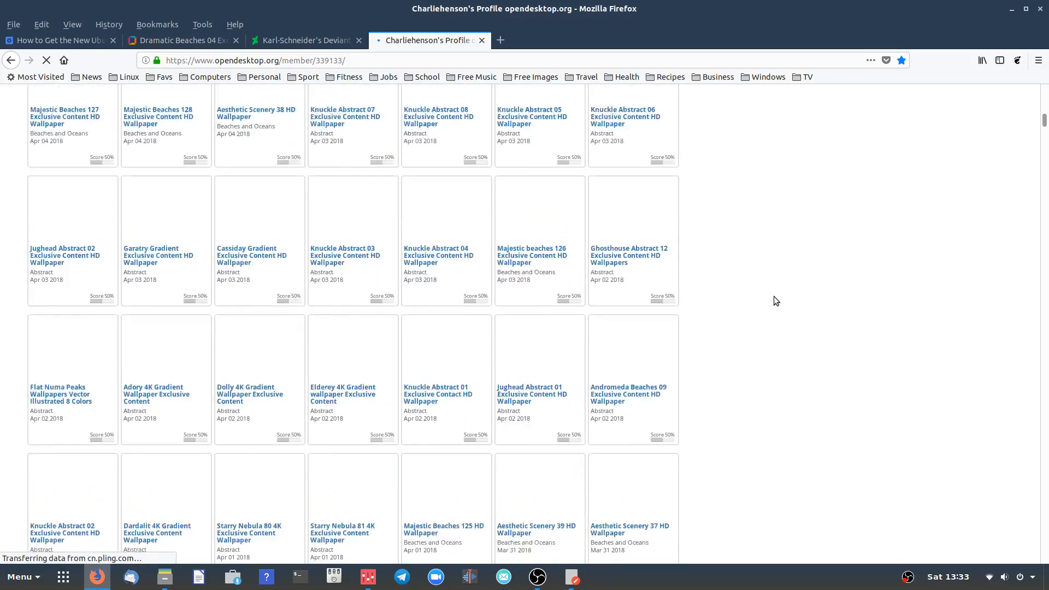
scroll(774, 296, up, 10)
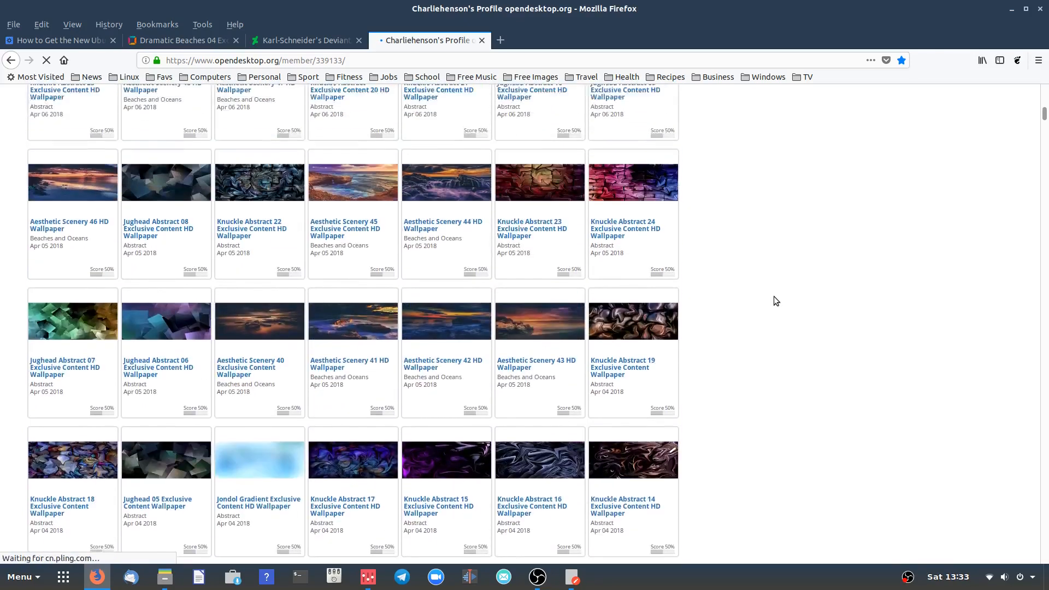
scroll(774, 296, up, 3)
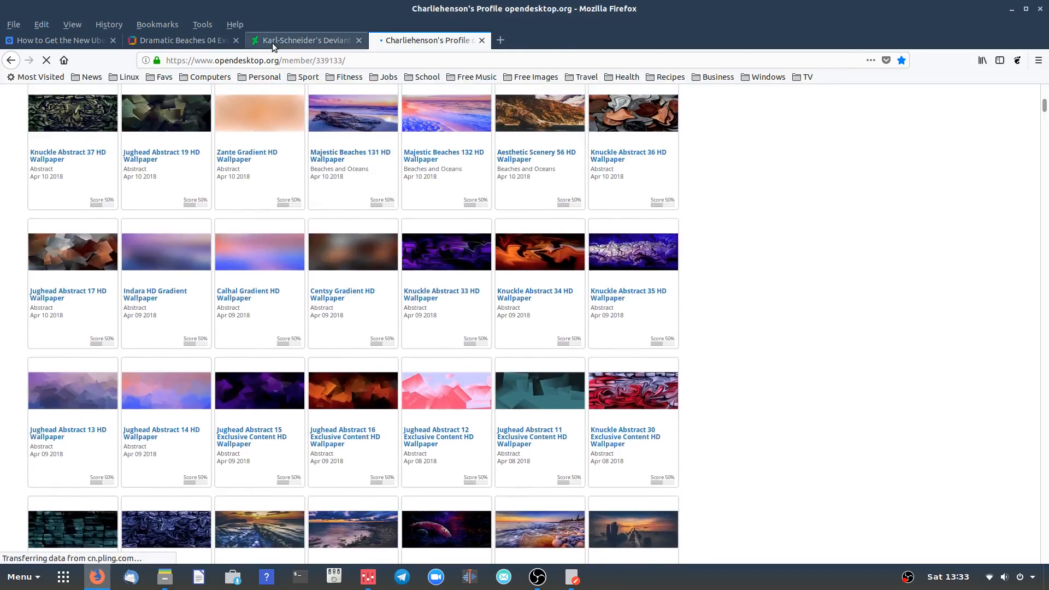
Return to the DeviantArt gallery tab and minimise all open windows to show the desktop wallpaper.
click(297, 40)
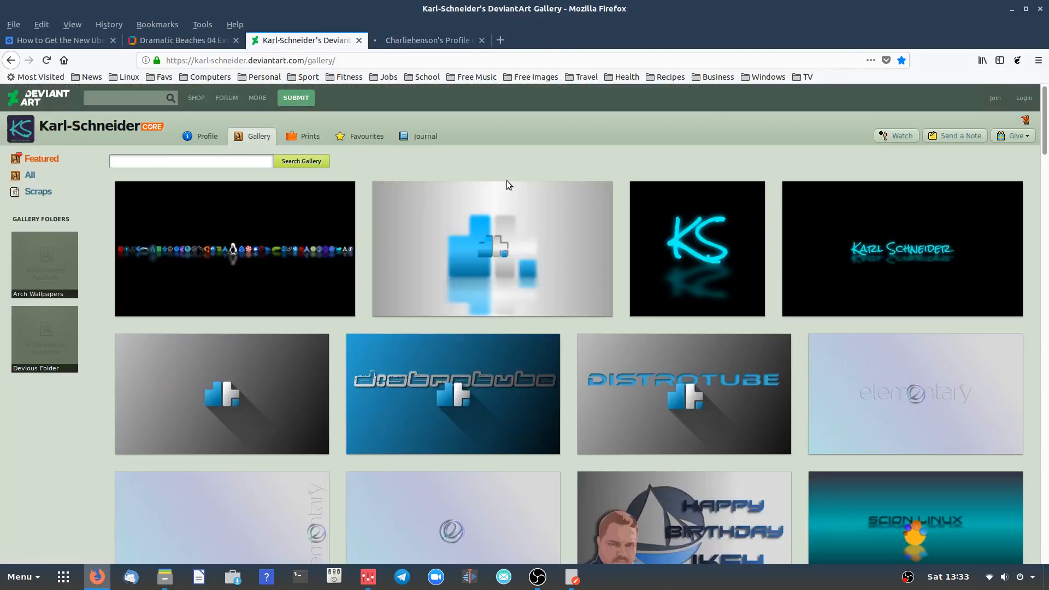
click(1010, 9)
click(466, 40)
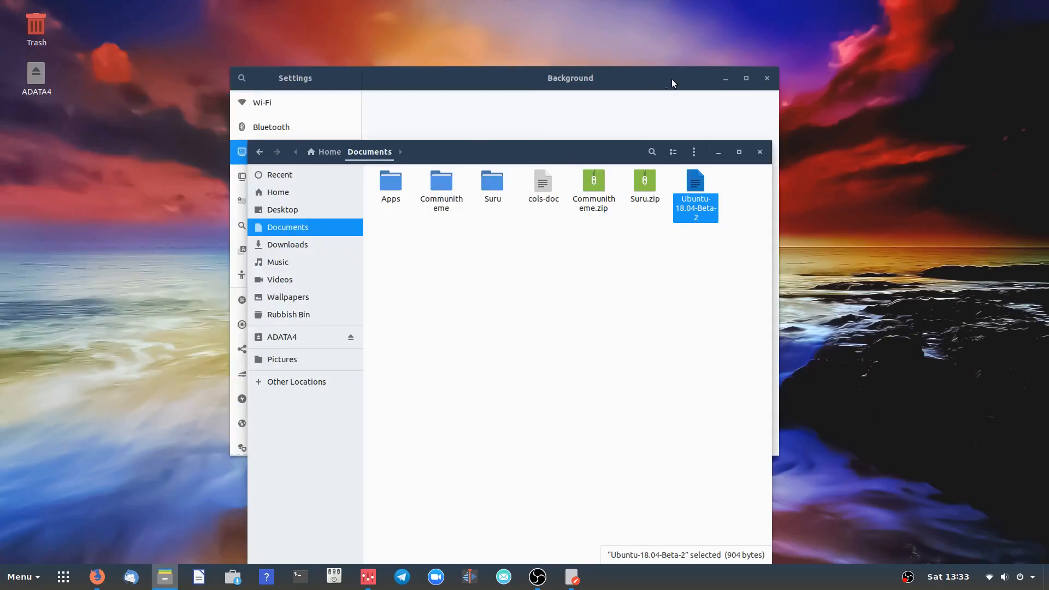
click(728, 78)
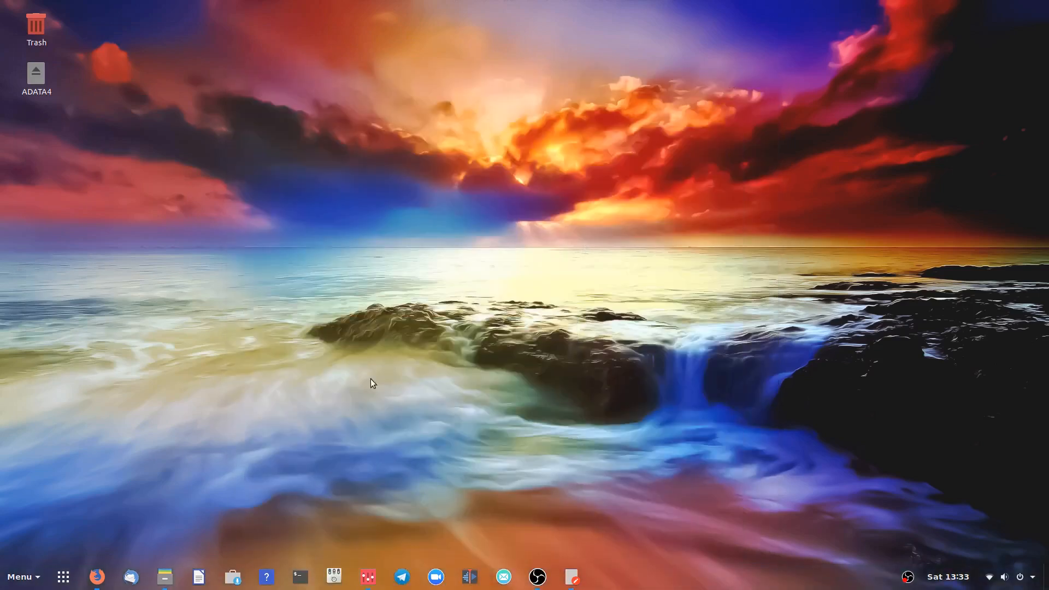
Show the applications menu and take a brief look at the Gno-Menu settings opened from it.
click(30, 578)
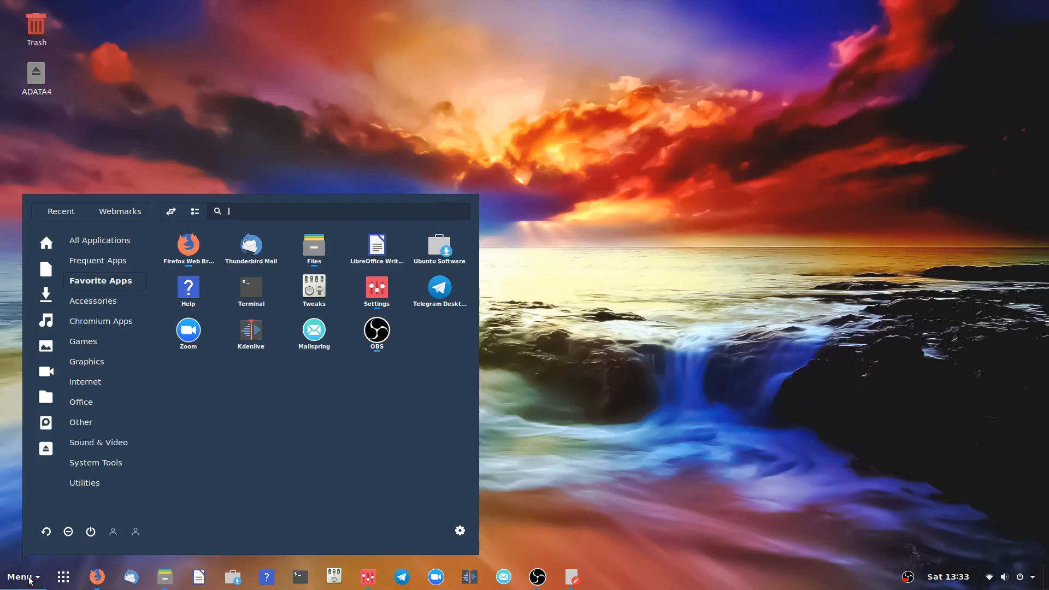
click(30, 578)
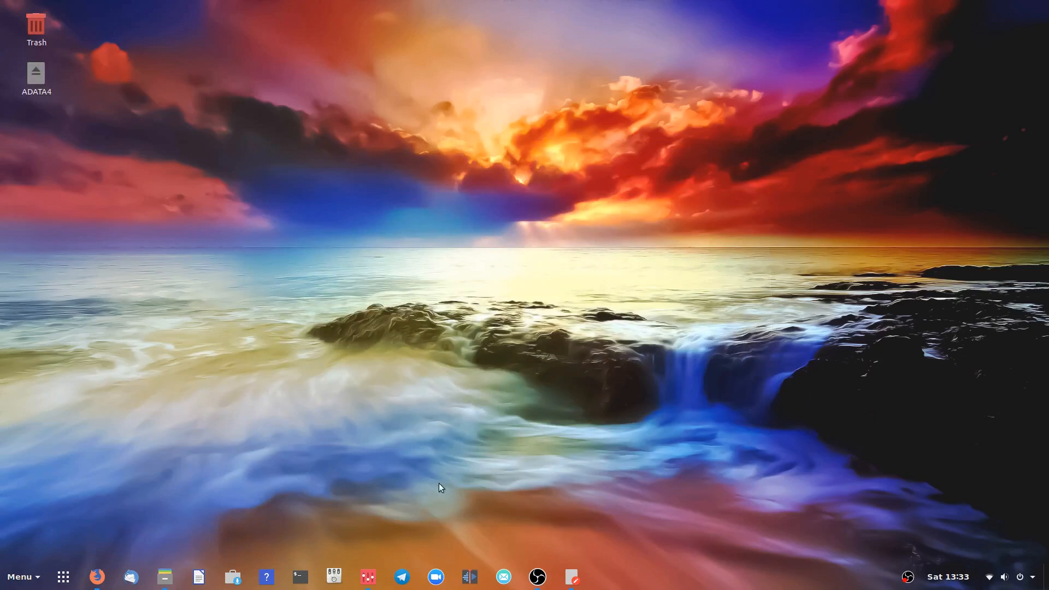
click(24, 580)
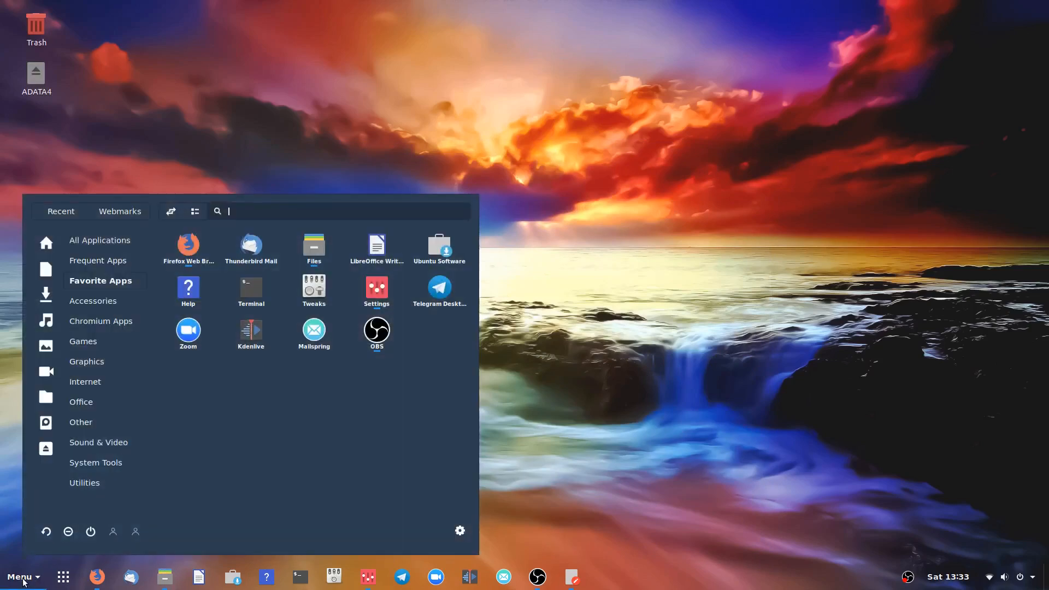
click(460, 530)
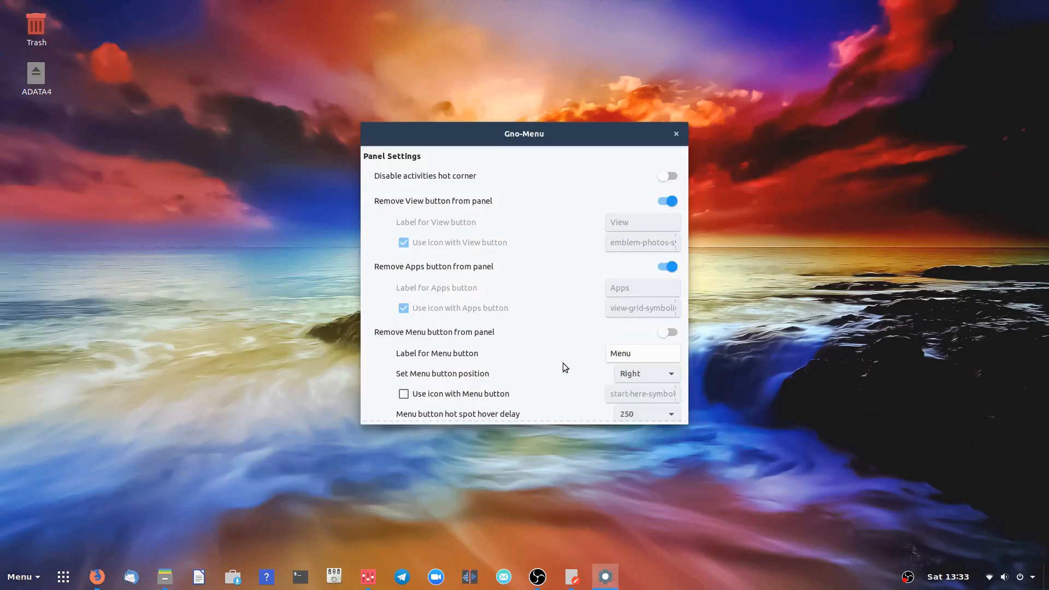
click(676, 133)
Open the Gno-Menu extension's settings from the Tweaks extensions list and move that window clear of the list.
click(334, 577)
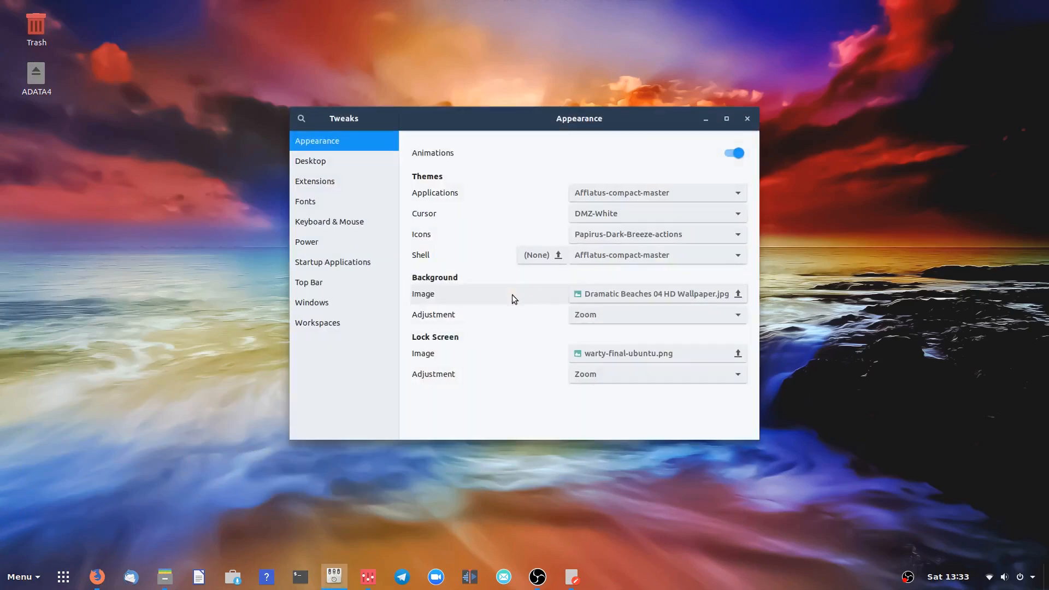
click(333, 180)
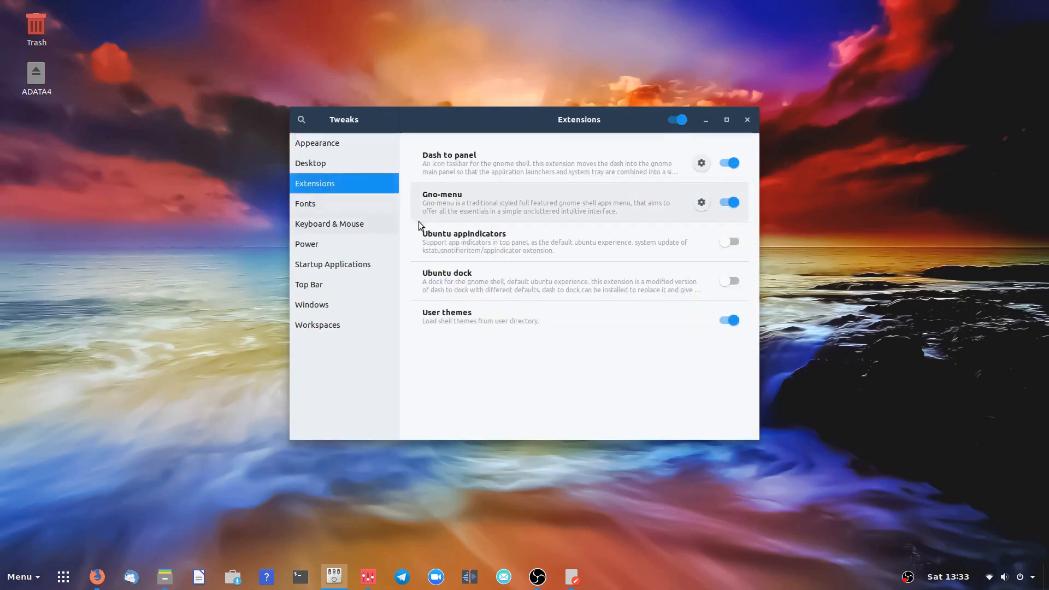
click(701, 202)
drag(537, 136, 284, 80)
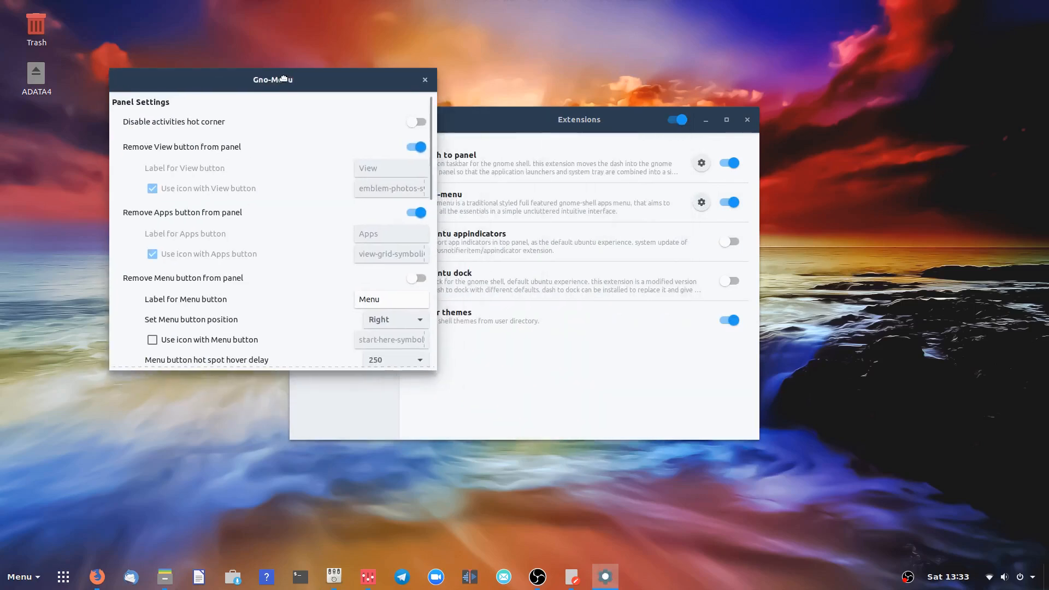
Review the Gno-Menu panel and menu settings, including the options for applications displayed at startup.
scroll(303, 242, down, 3)
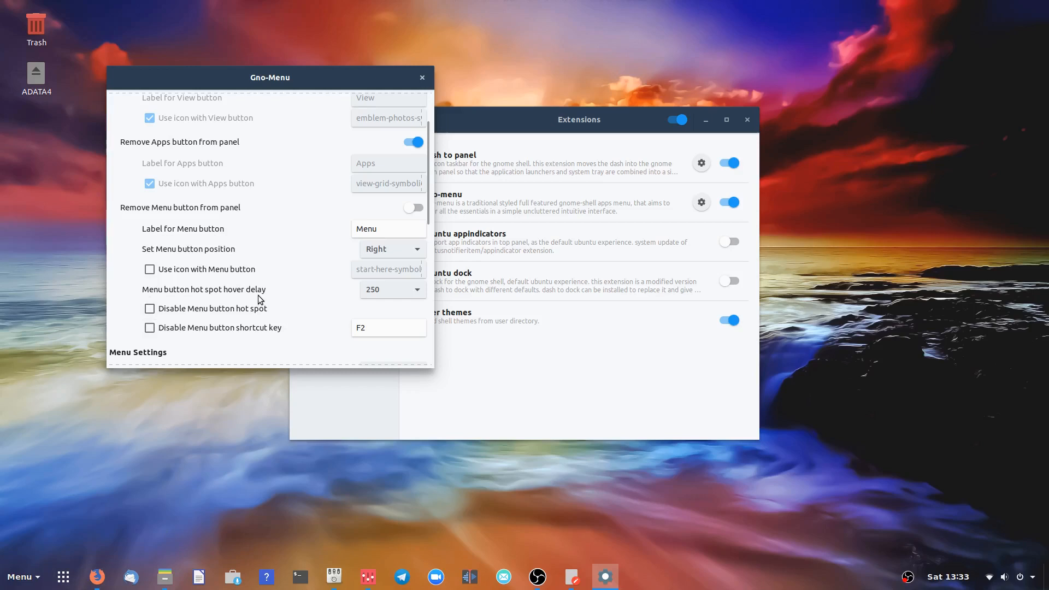
scroll(258, 295, down, 3)
mouse_move(27, 575)
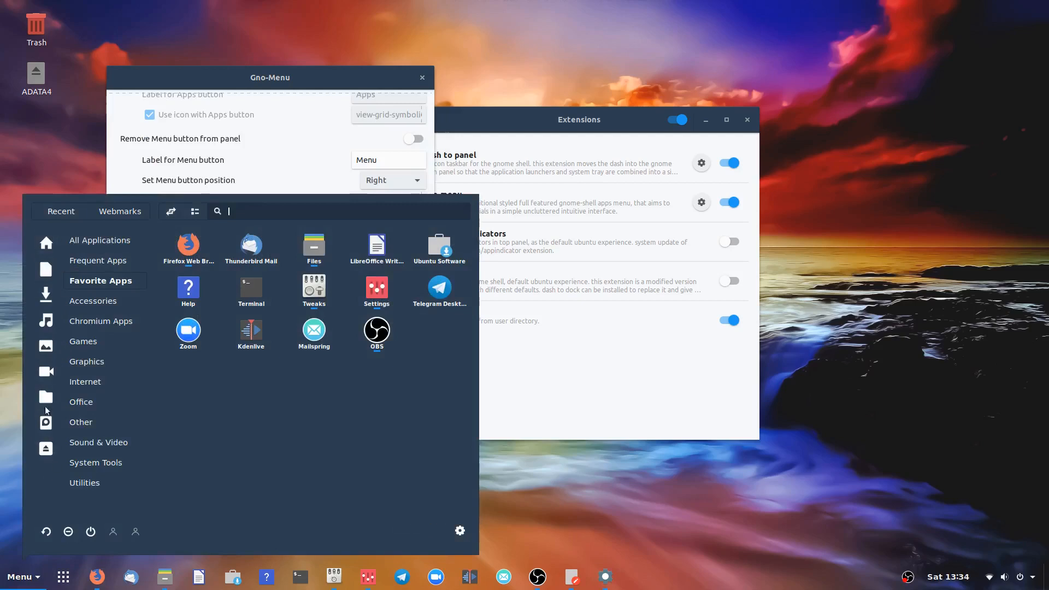
click(16, 583)
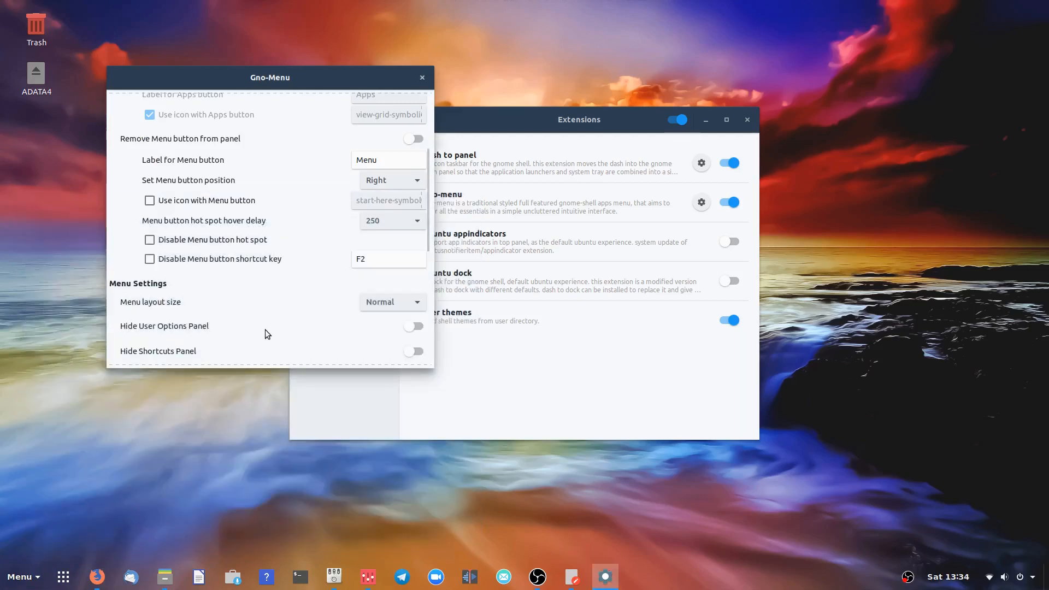
scroll(246, 301, down, 5)
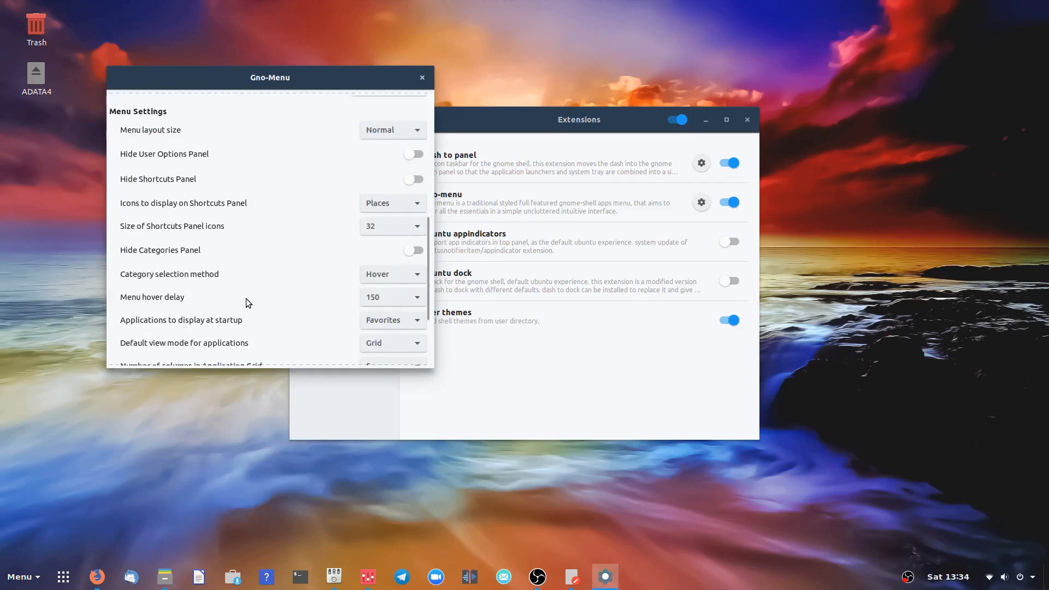
click(412, 321)
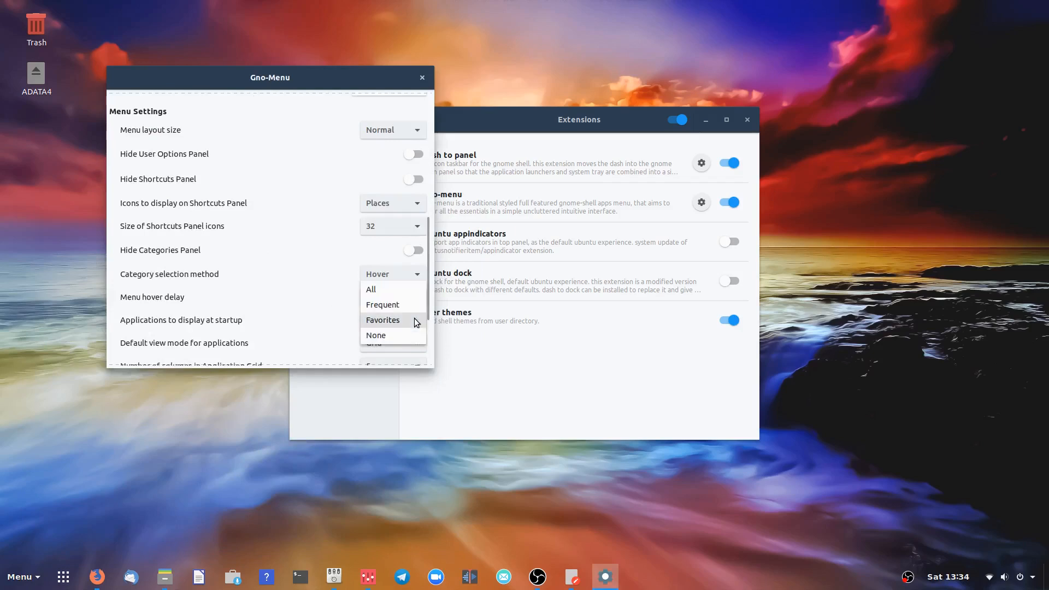
click(317, 306)
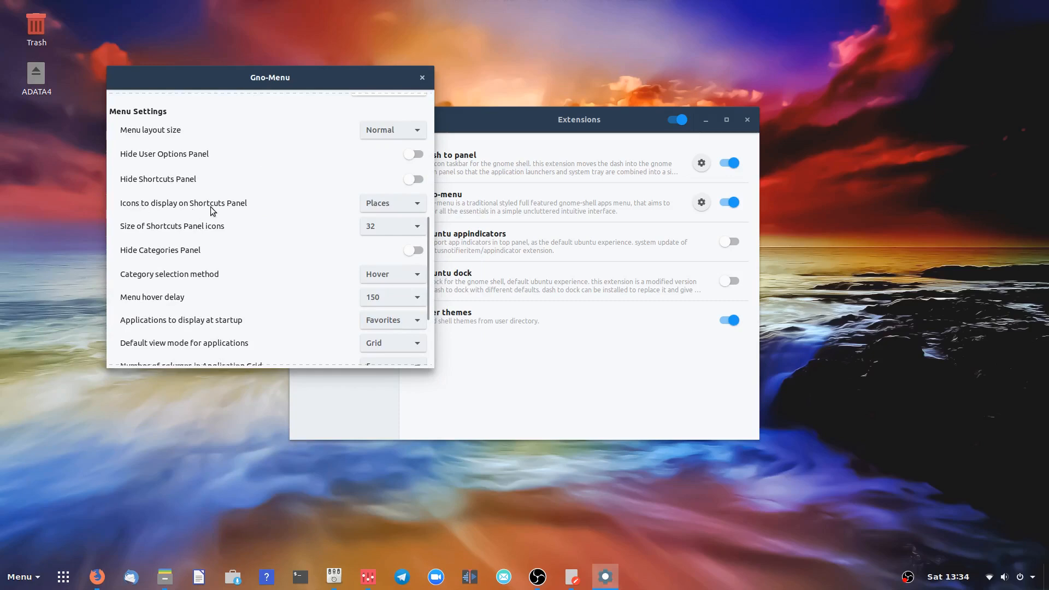
Show favourite app icons on the Shortcuts Panel and check them in the applications menu.
click(385, 207)
click(385, 188)
click(14, 579)
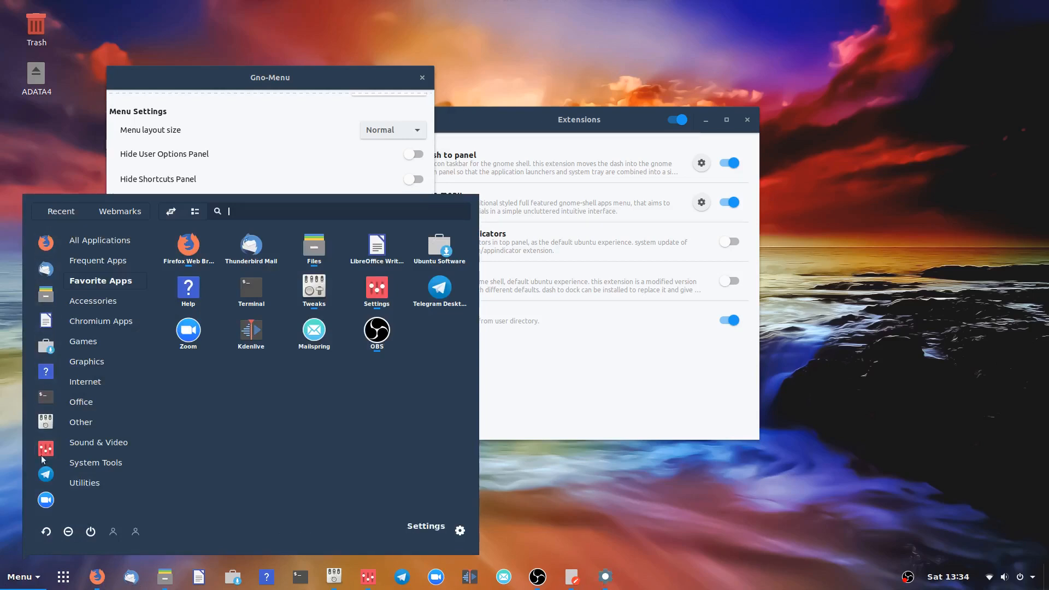
click(28, 587)
Set the Shortcuts Panel icons back to Places and check the applications menu.
click(395, 205)
click(394, 218)
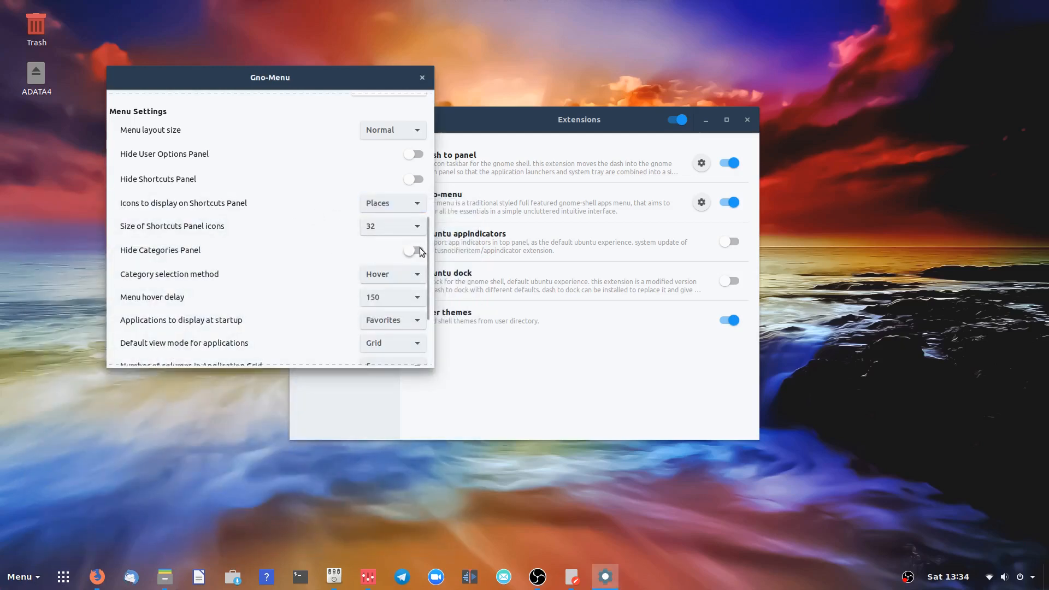
click(13, 586)
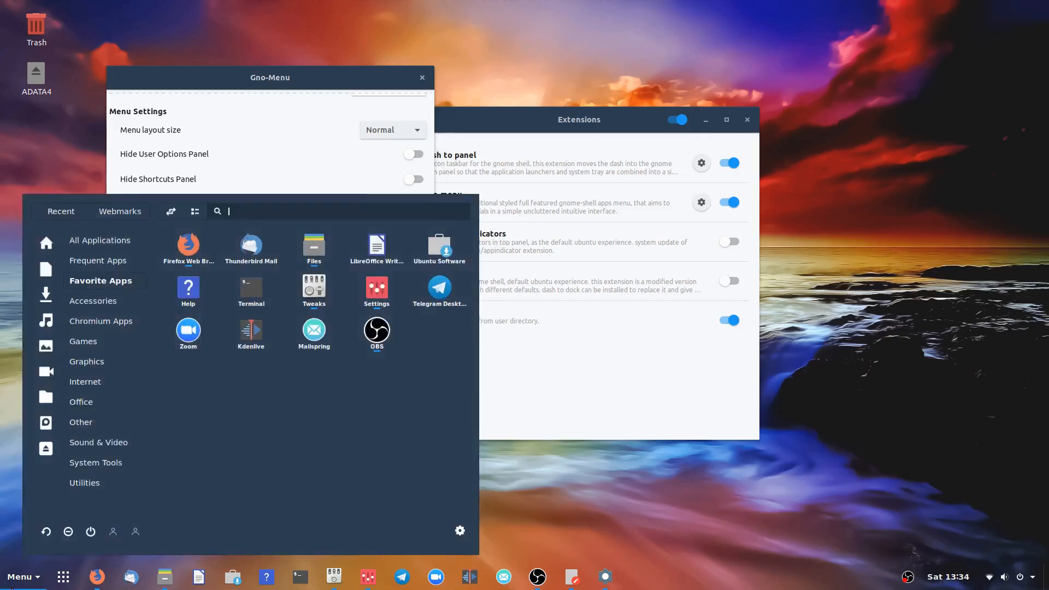
click(298, 331)
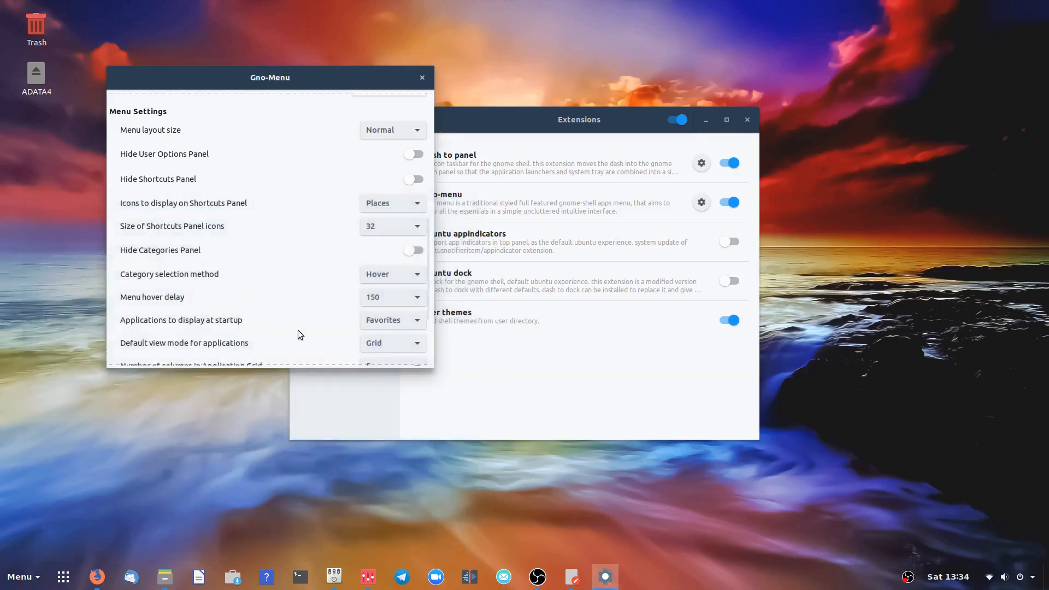
Try hiding the Categories Panel, check the applications menu, and switch the hiding off again.
click(415, 252)
click(31, 587)
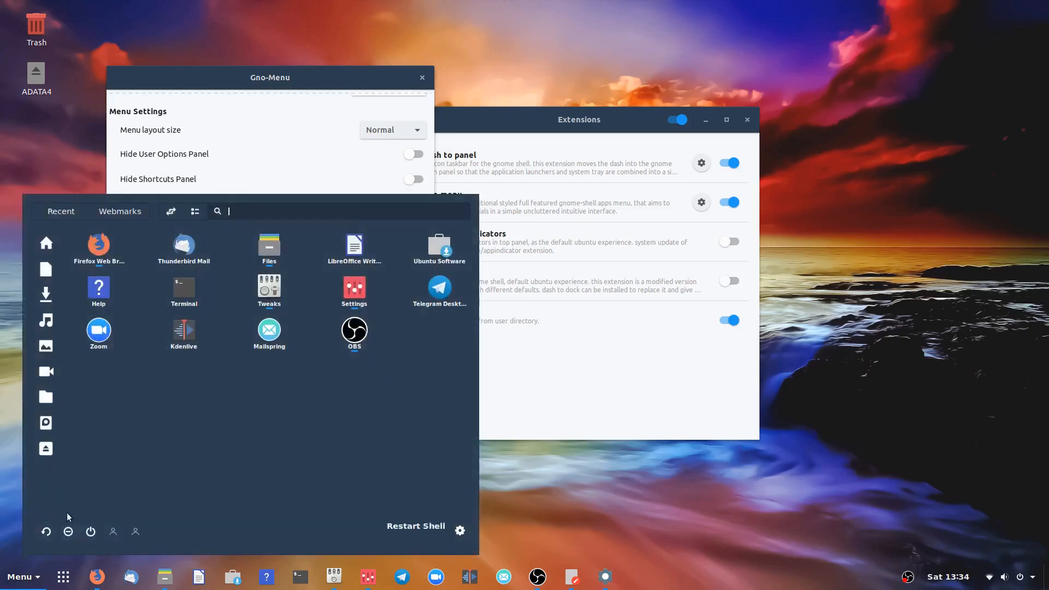
click(12, 580)
click(414, 250)
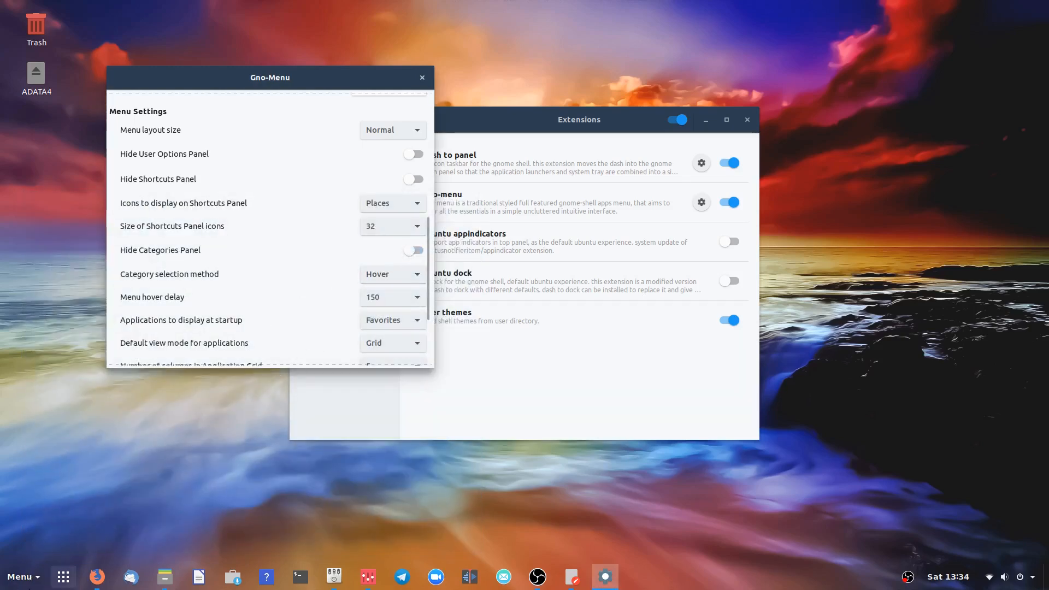
click(11, 582)
click(11, 581)
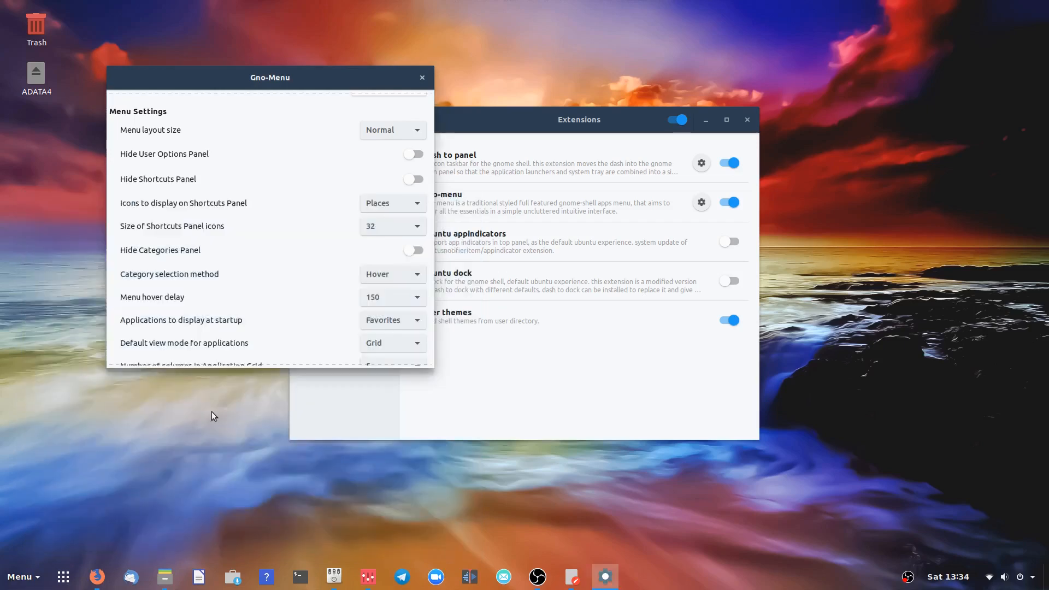
Look through the remaining application grid and list settings and return to the Panel Settings section.
scroll(311, 224, down, 3)
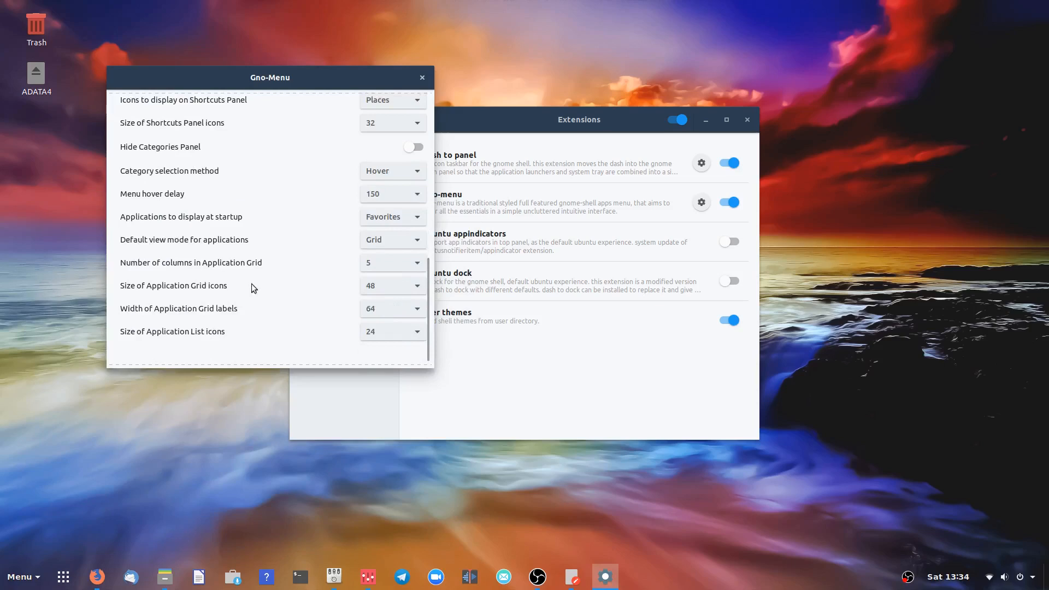
scroll(314, 323, down, 1)
scroll(314, 323, up, 4)
scroll(314, 323, up, 6)
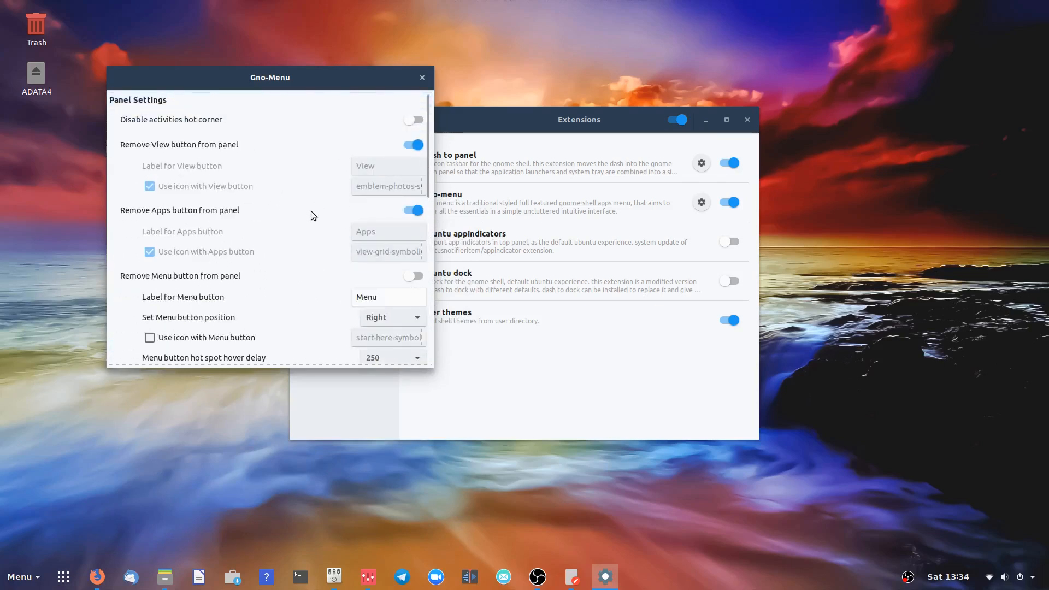
Try adding an icon to the Menu button and turn that option off again.
scroll(310, 211, down, 3)
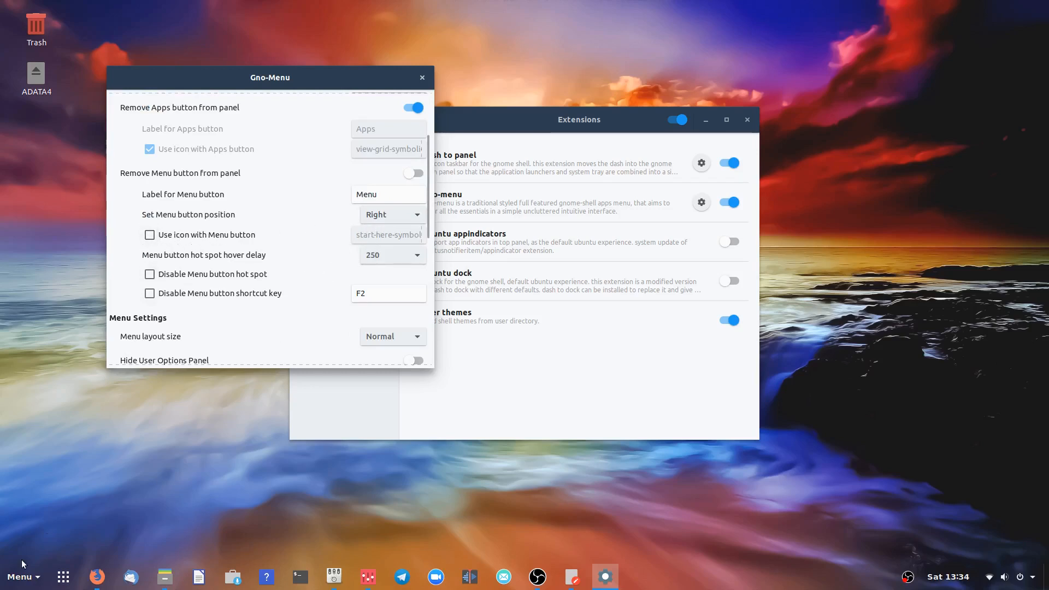
click(149, 235)
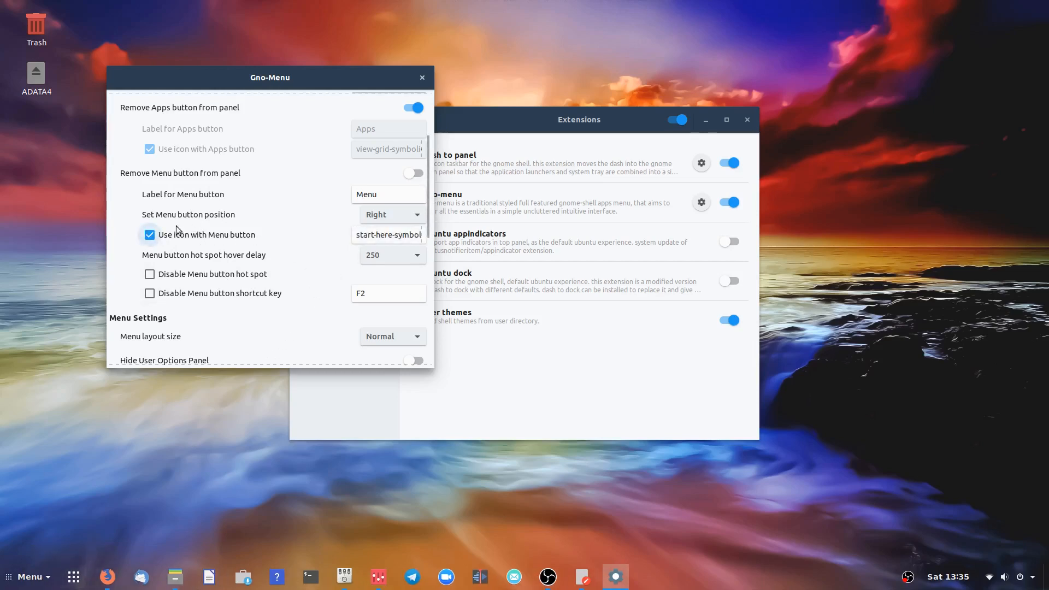
click(151, 235)
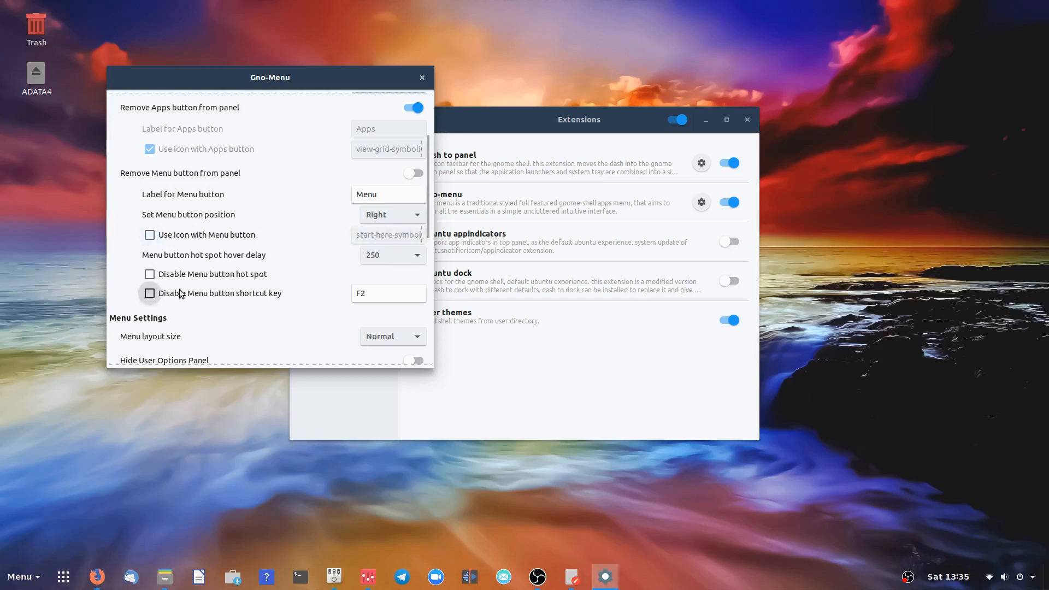
Try showing the Apps button on the panel and removing the Menu button, reverting each change.
scroll(297, 263, up, 4)
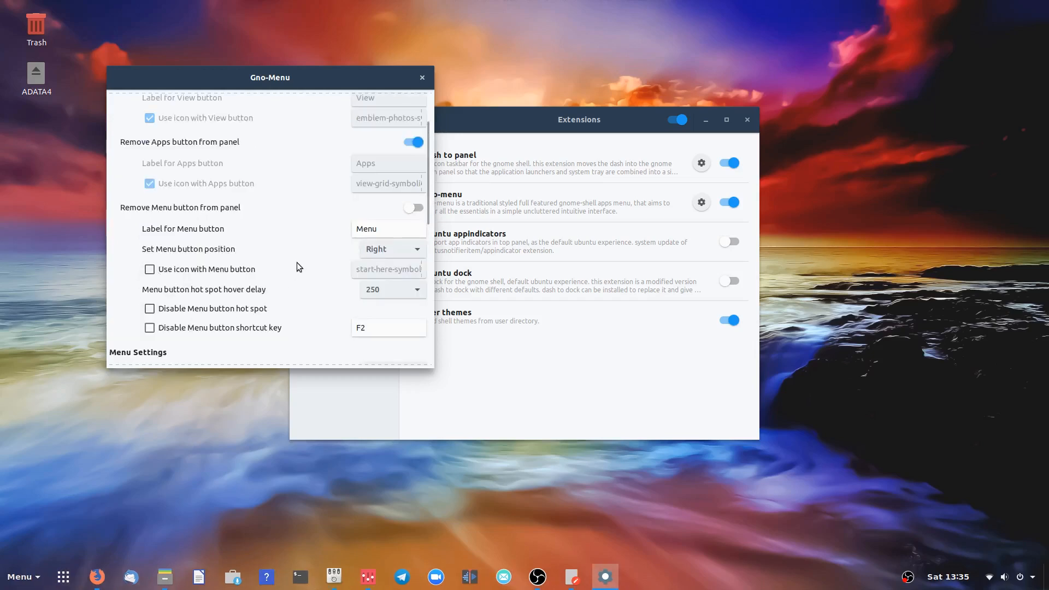
scroll(297, 252, up, 3)
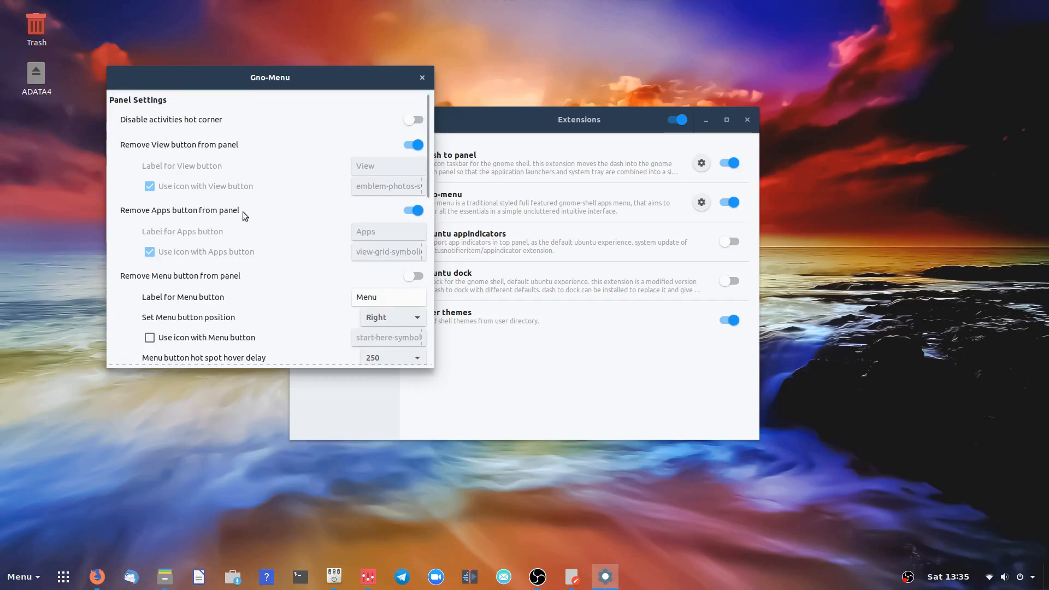
click(411, 211)
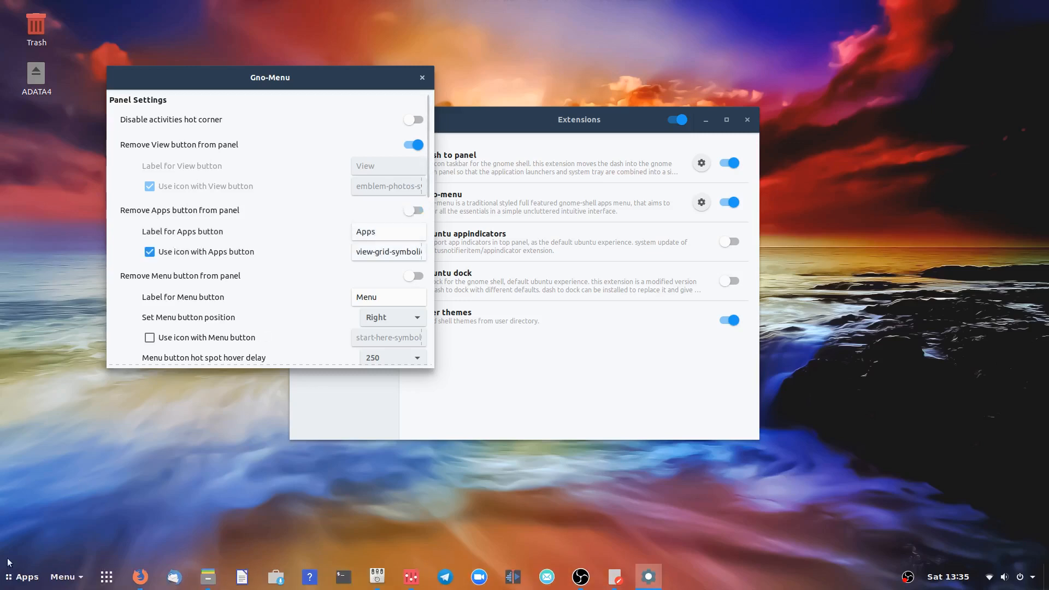
click(420, 209)
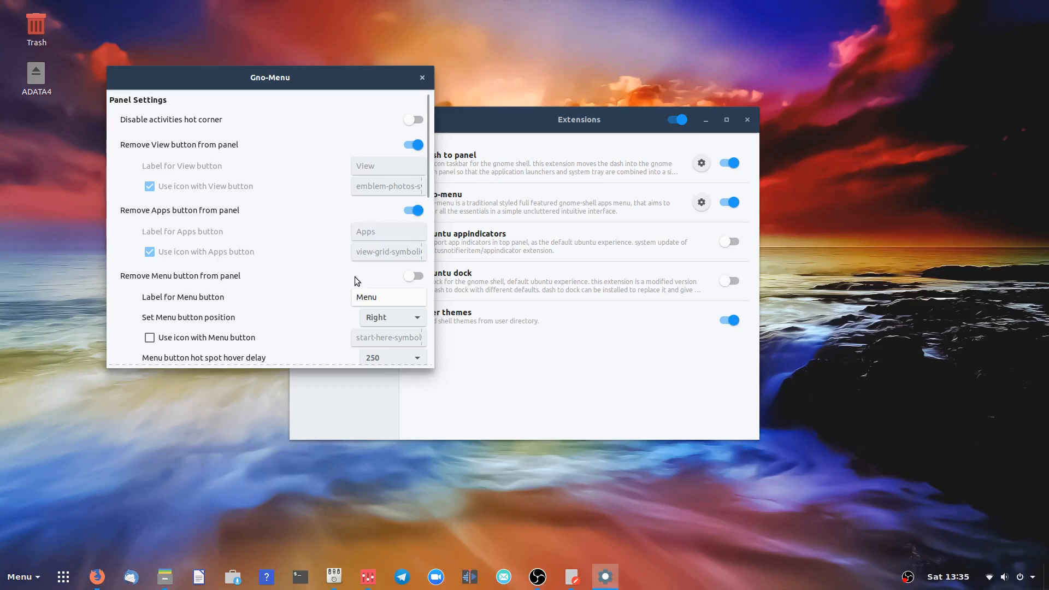
click(418, 275)
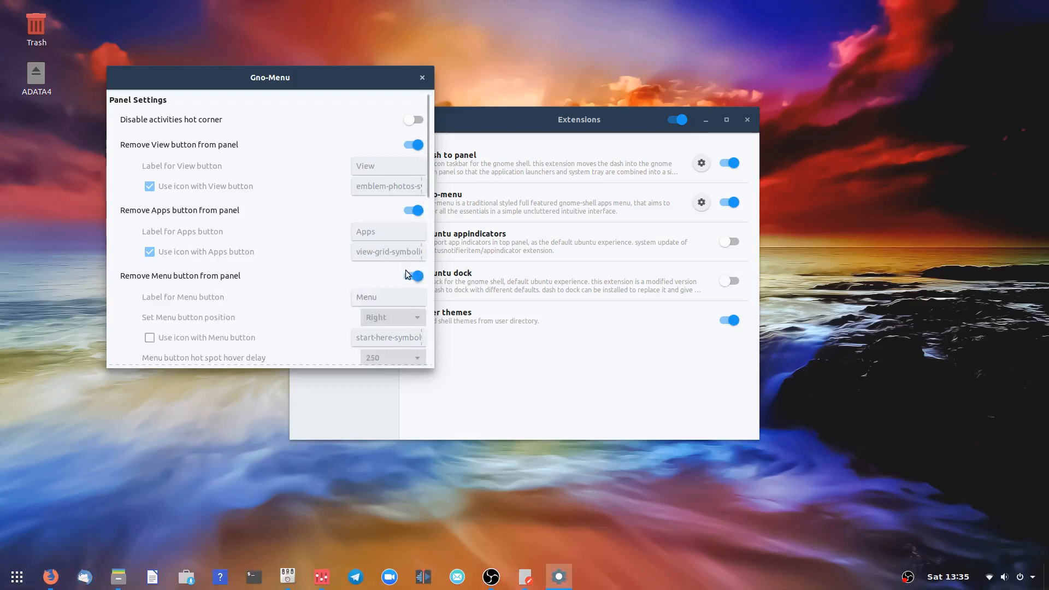
click(414, 276)
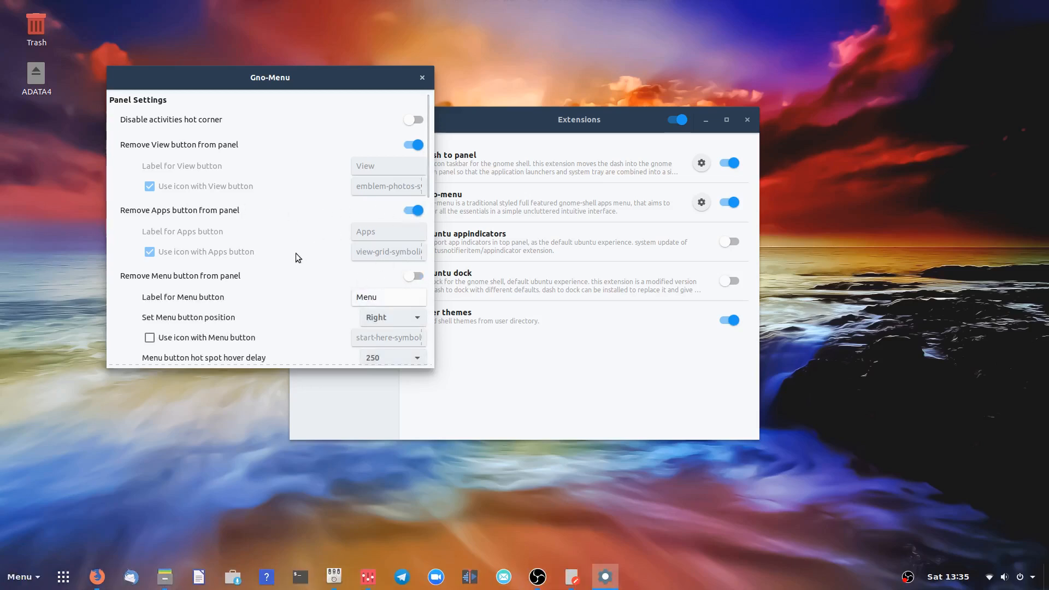
Examine the options for the View, Apps and Menu buttons in the Gno-Menu panel settings.
scroll(296, 254, down, 1)
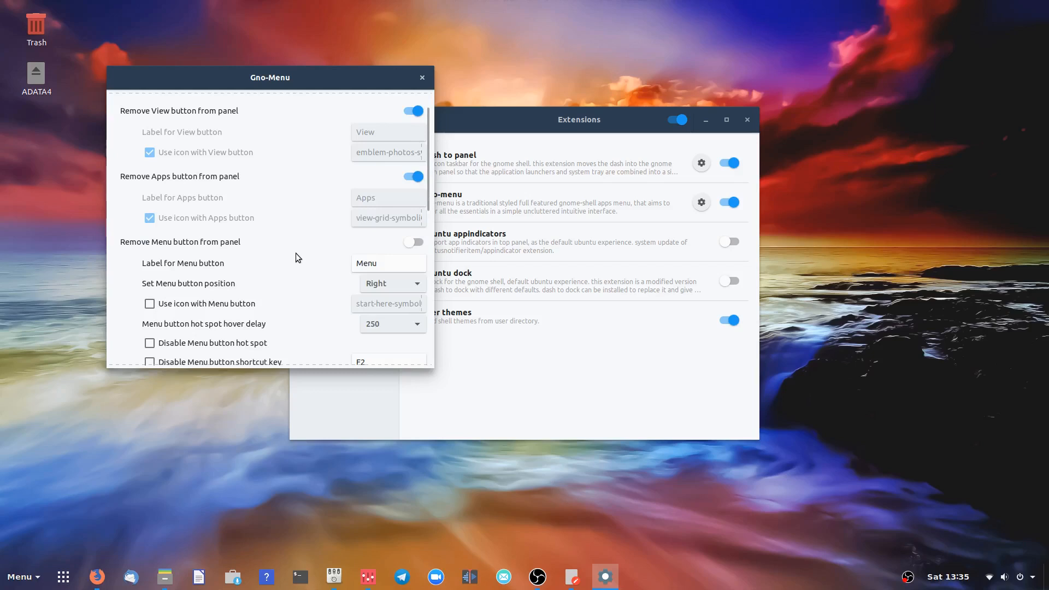
scroll(296, 254, down, 2)
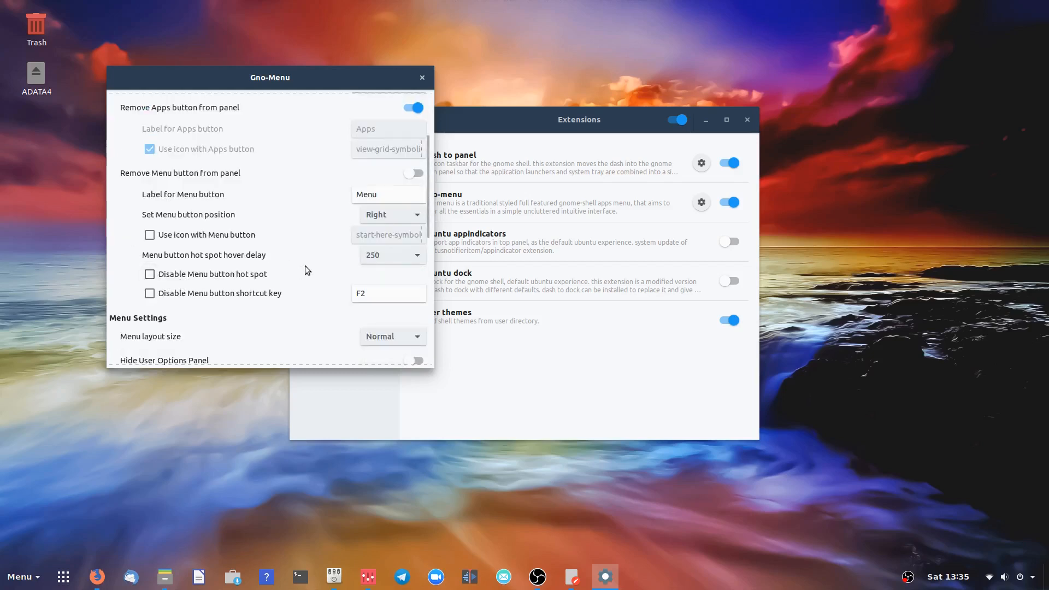
scroll(305, 266, up, 3)
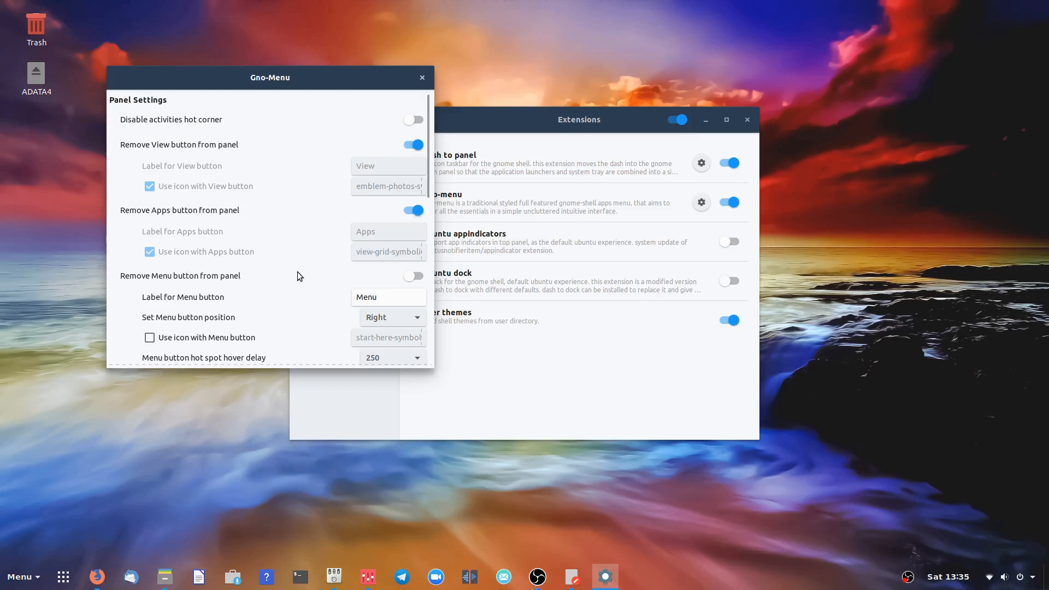
scroll(297, 273, down, 1)
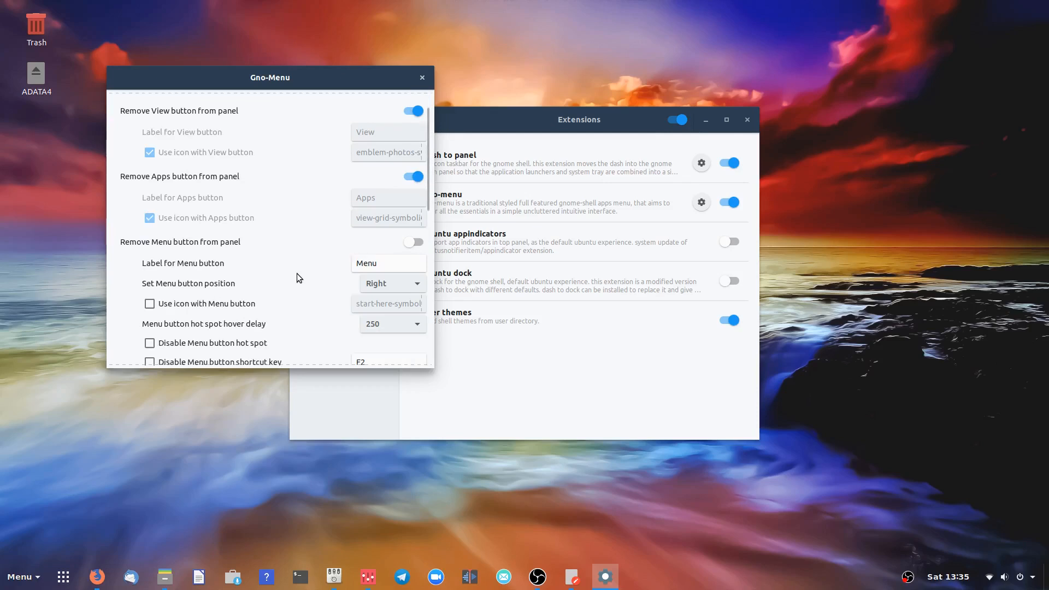
Close the Gno-Menu settings, open the Dash to Panel extension settings and preview the windows of running panel applications.
click(422, 77)
click(700, 164)
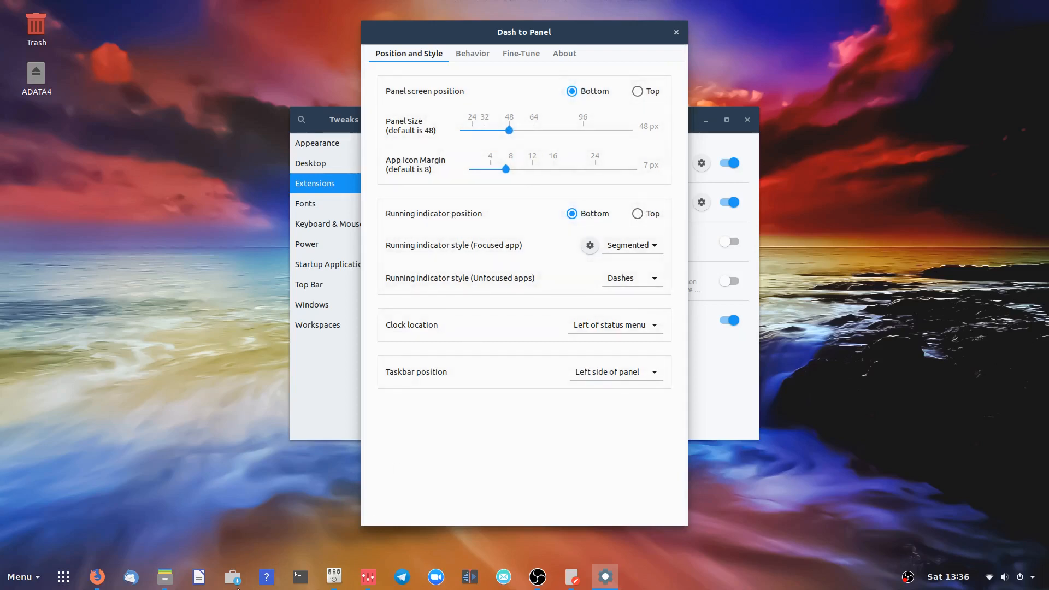
mouse_move(171, 588)
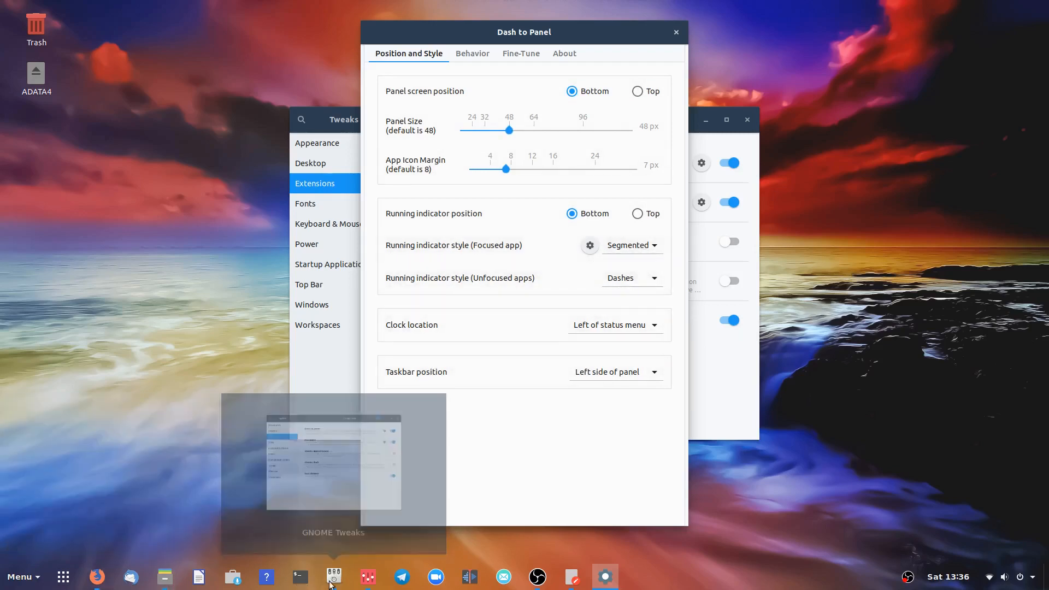
mouse_move(605, 587)
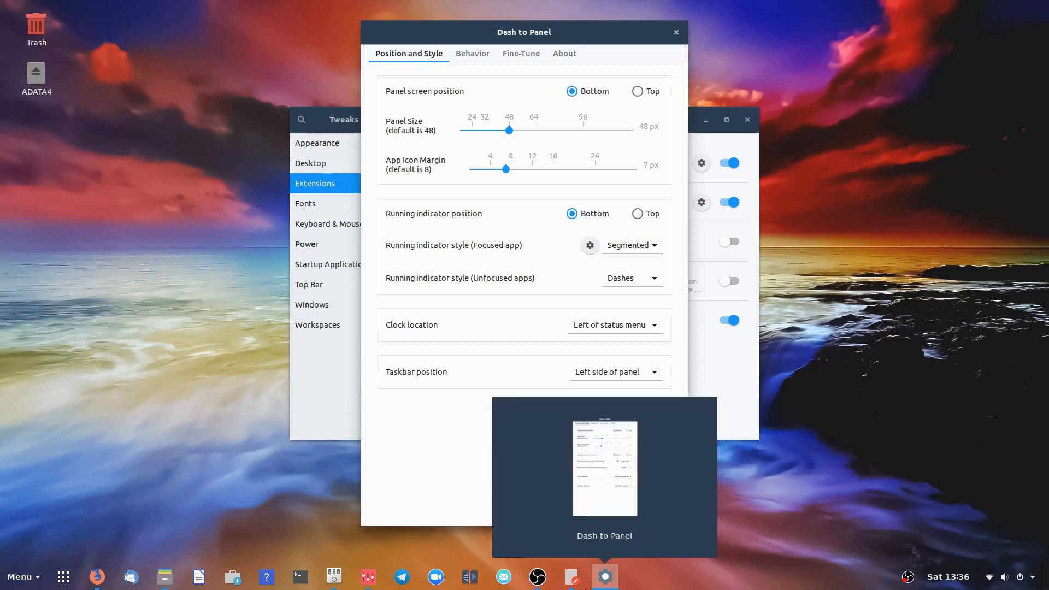
mouse_move(569, 587)
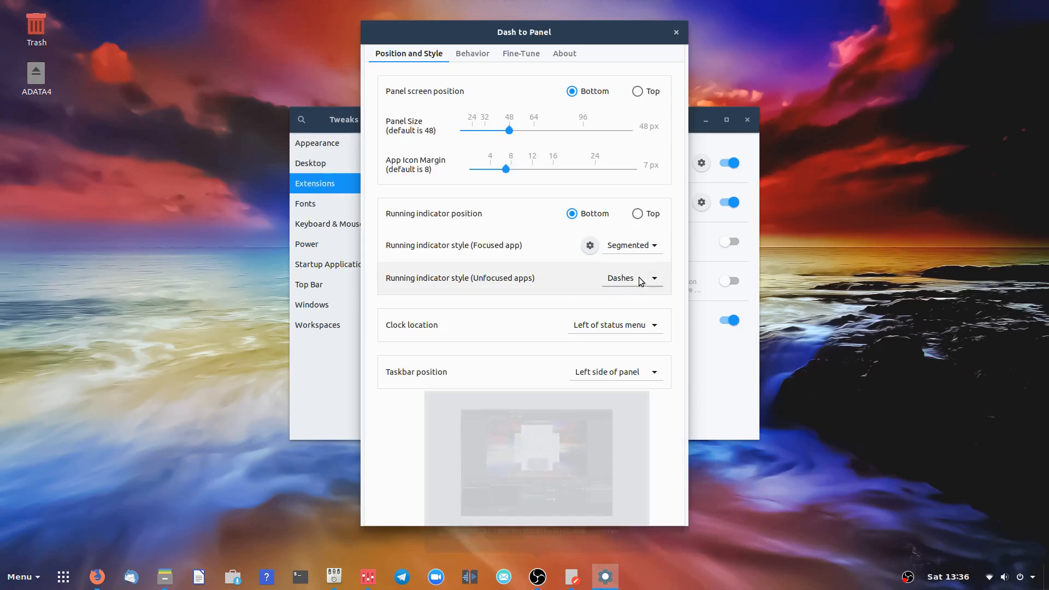
Try the Top setting for the running indicator position and the panel screen position, returning each to Bottom.
click(637, 245)
click(639, 246)
click(637, 214)
mouse_move(537, 571)
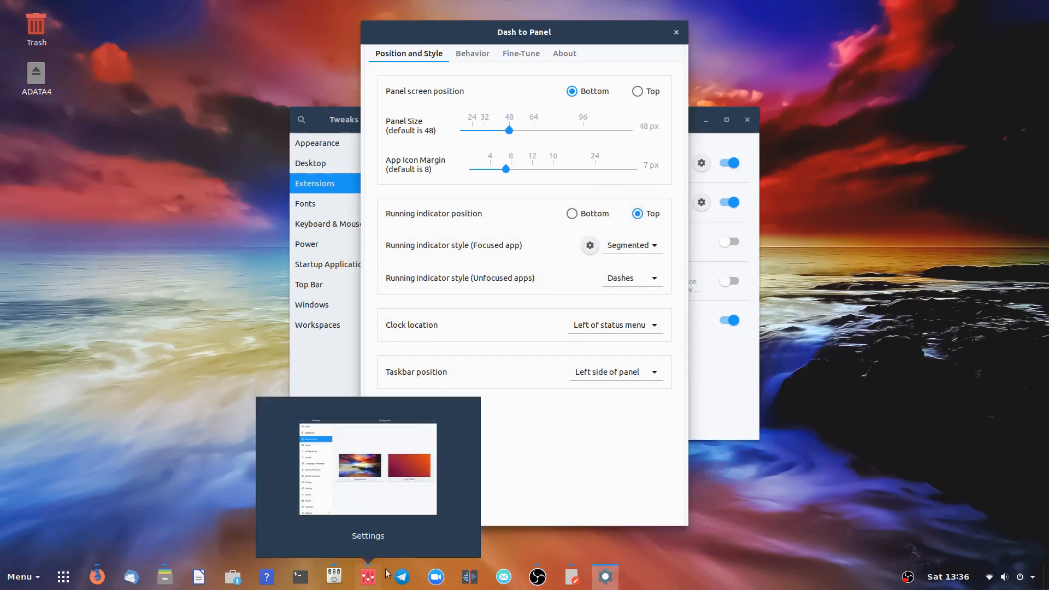
click(571, 213)
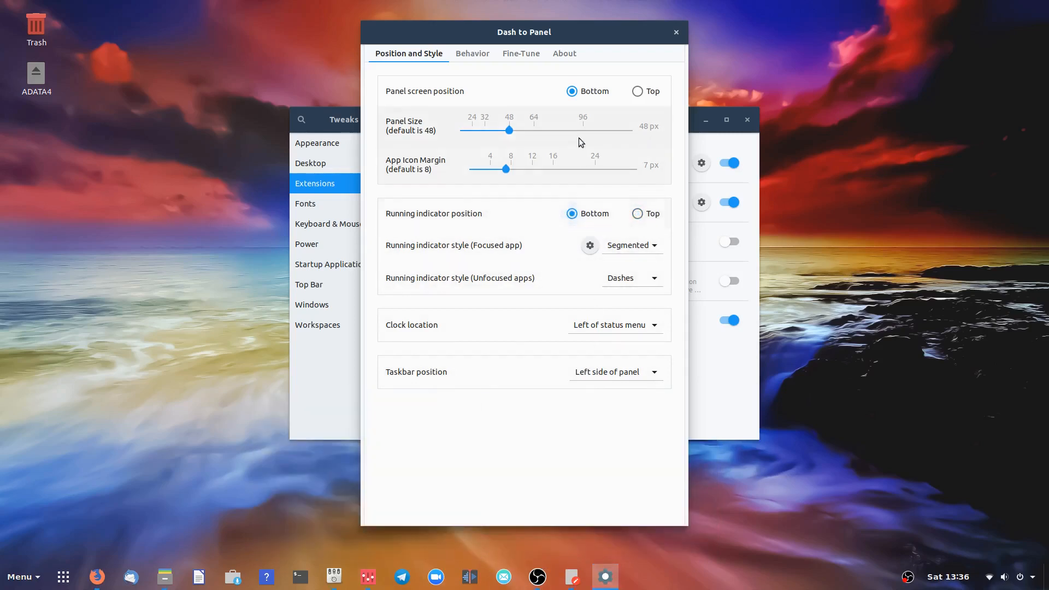
click(637, 91)
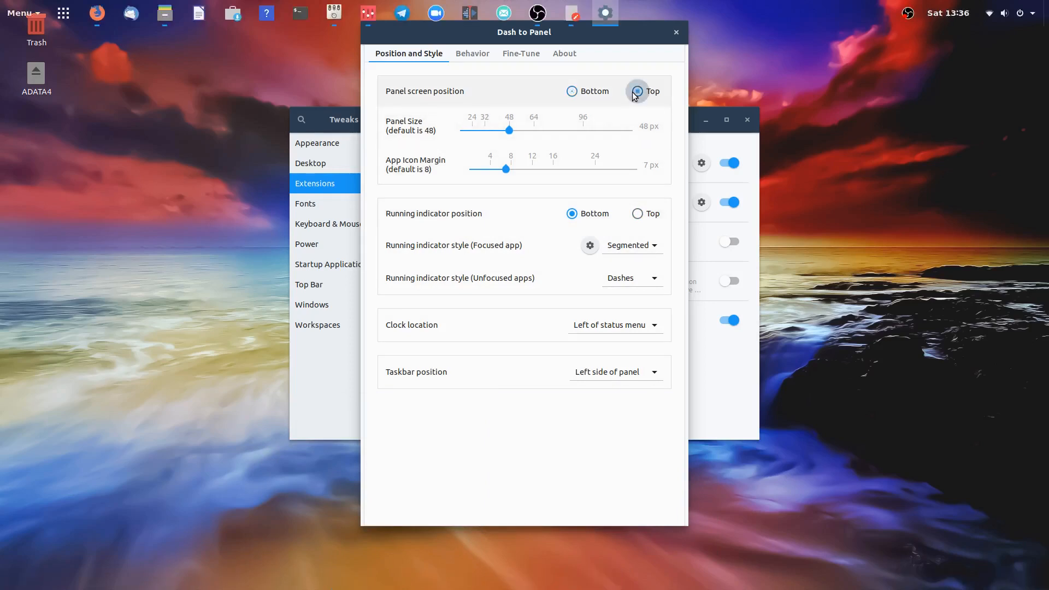
click(571, 91)
Try hiding favorite applications from the panel in the Dash to Panel behavior settings, then show them again.
click(473, 54)
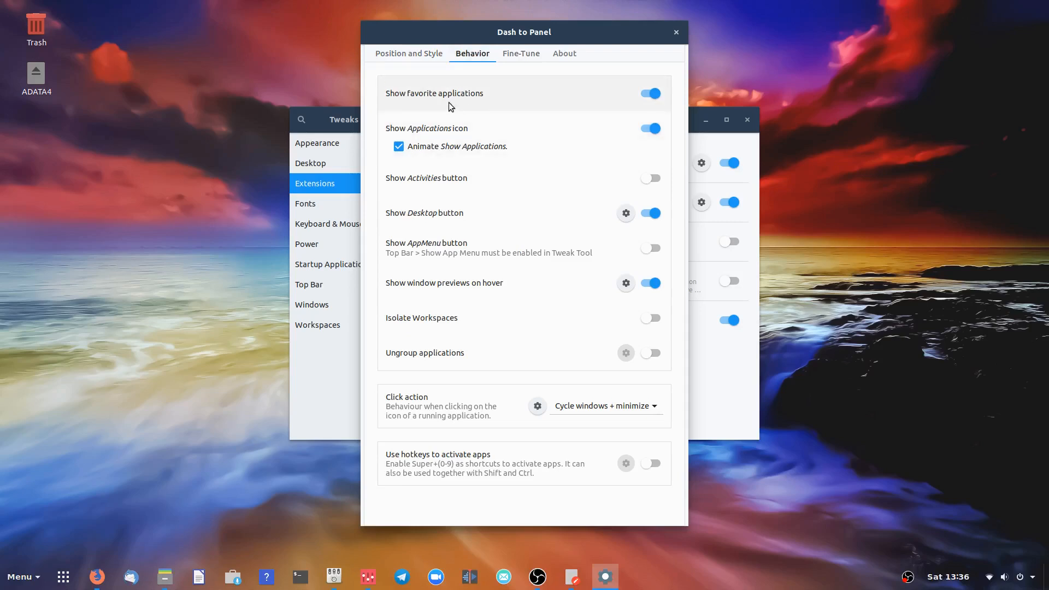
click(651, 95)
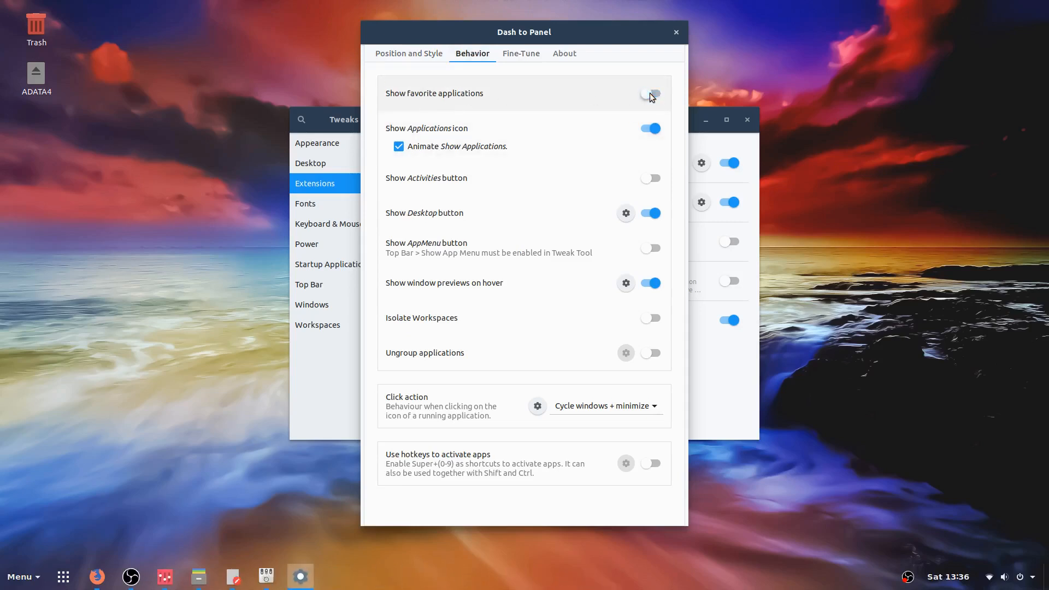
click(650, 94)
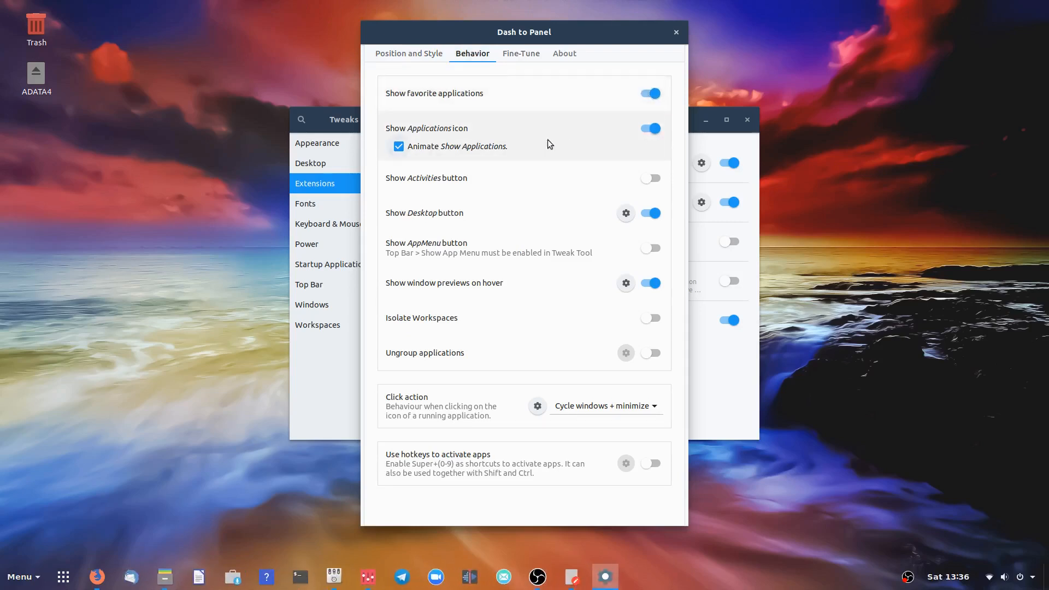
Try hiding the Applications icon, restore it, and view the application grid it opens before returning to the settings.
click(651, 130)
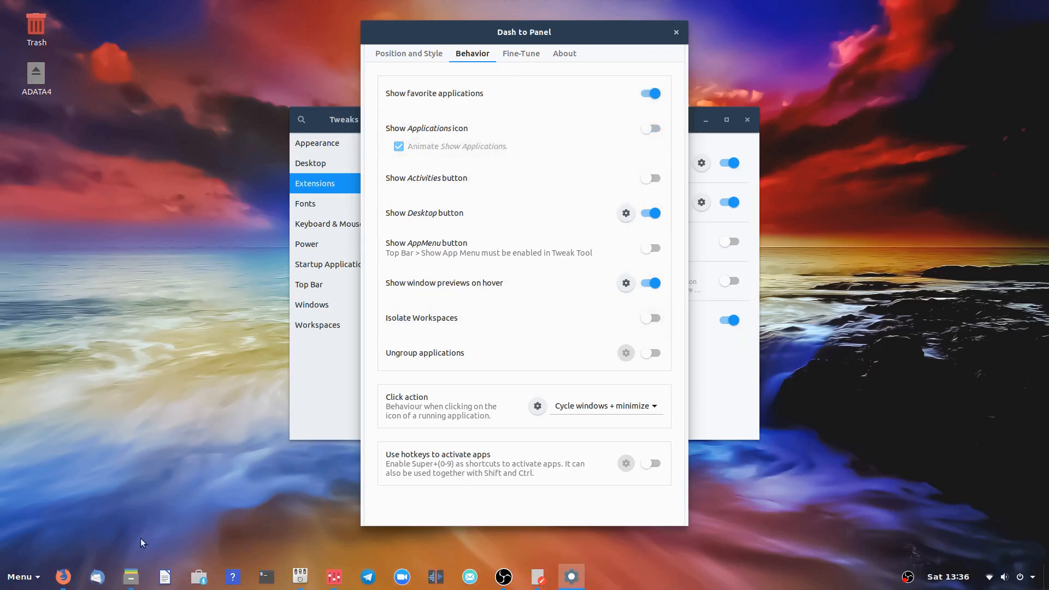
click(655, 130)
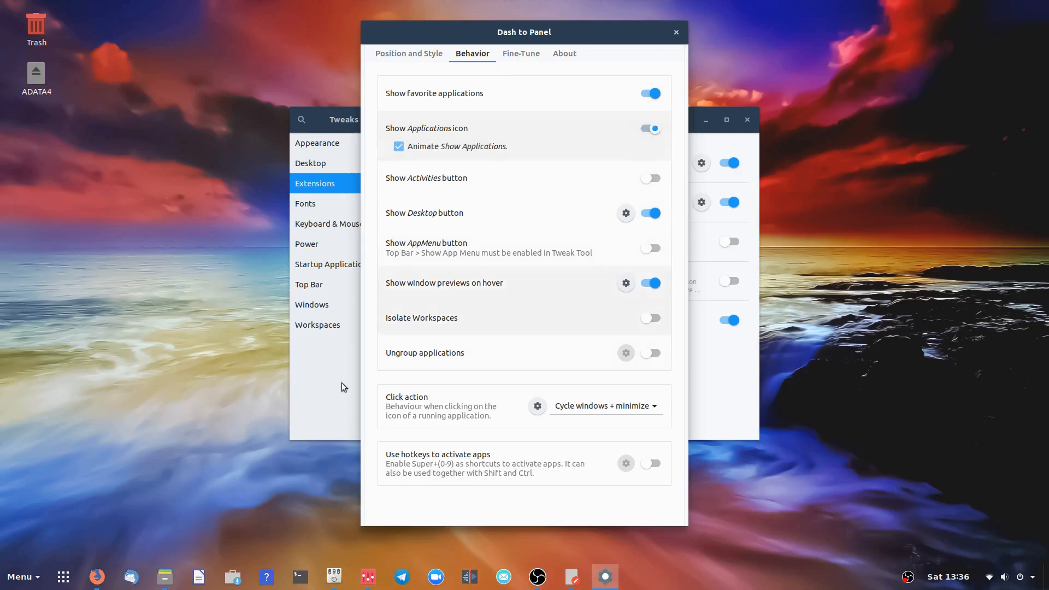
click(63, 578)
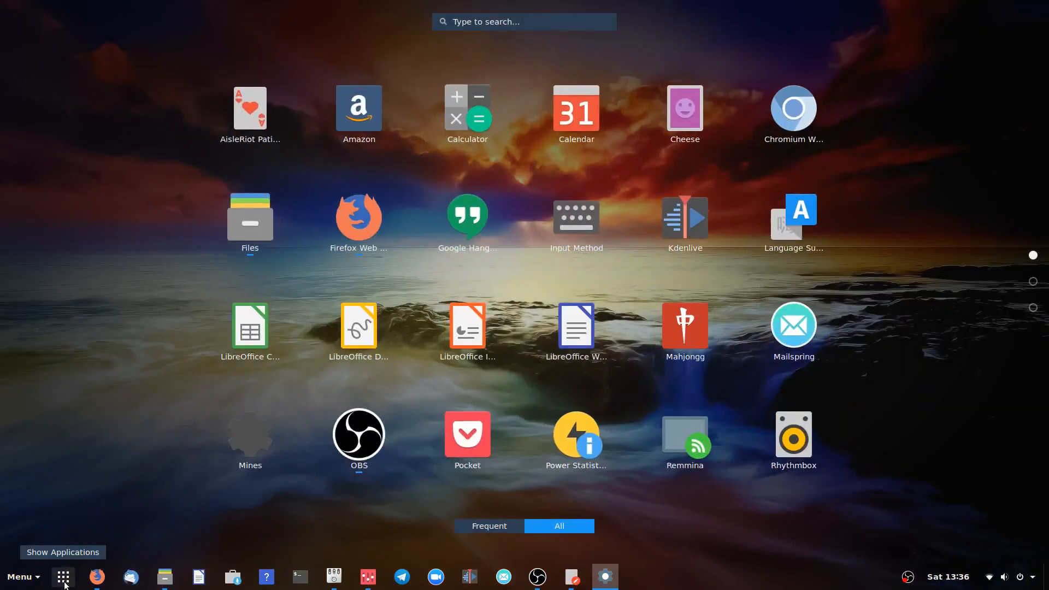
click(632, 263)
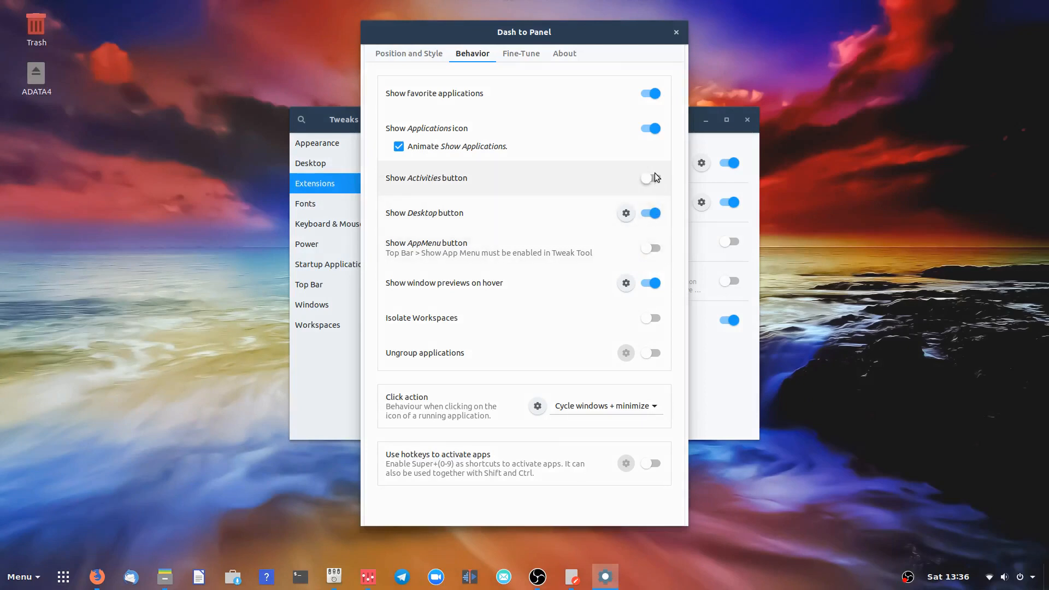
Turn off the Applications icon once more, try the panel's Menu button instead, and turn the icon back on.
click(650, 129)
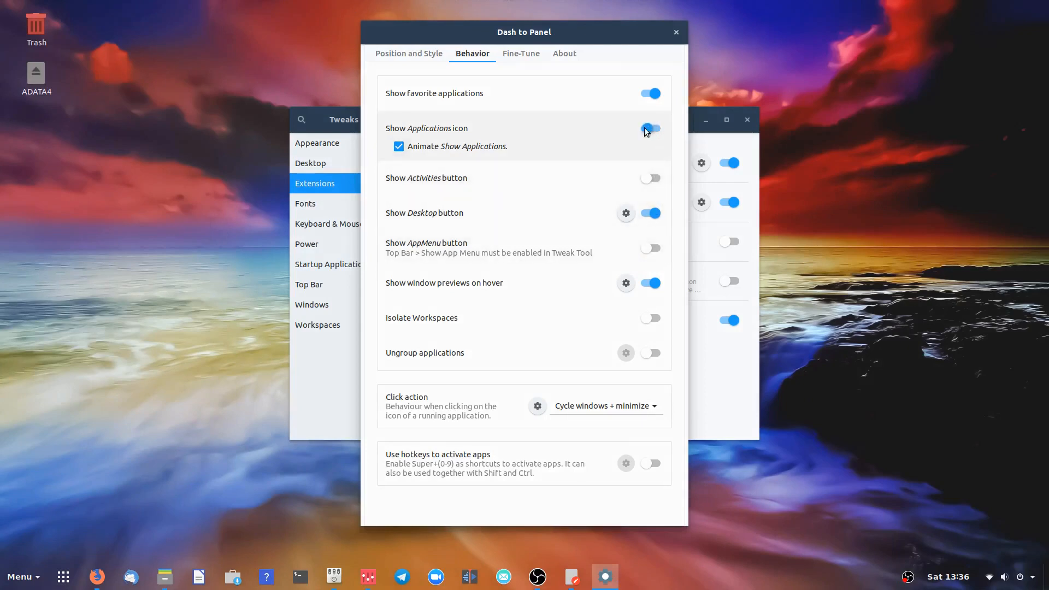
click(17, 577)
click(18, 577)
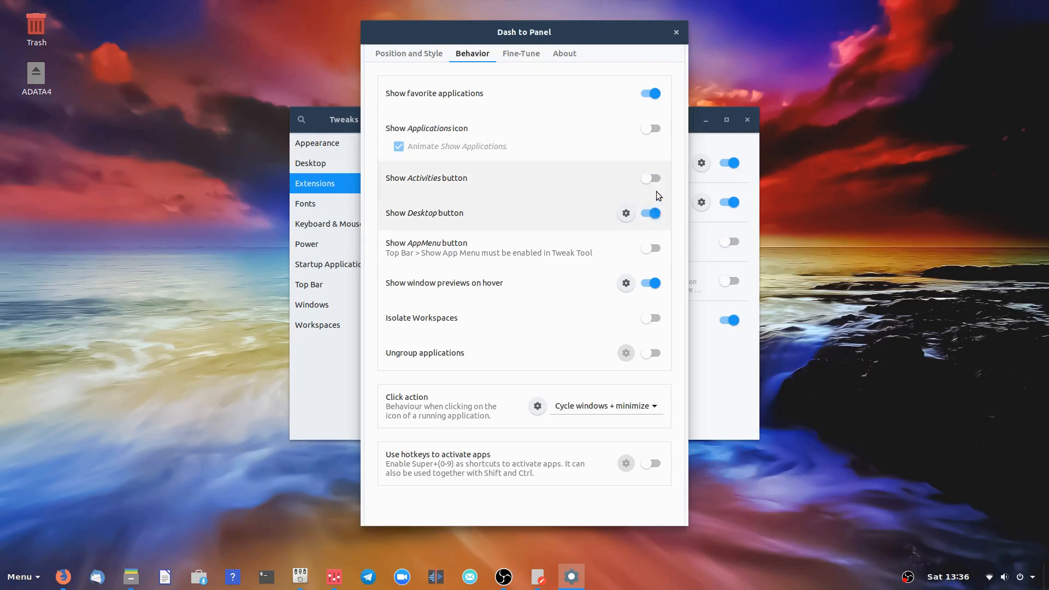
click(654, 129)
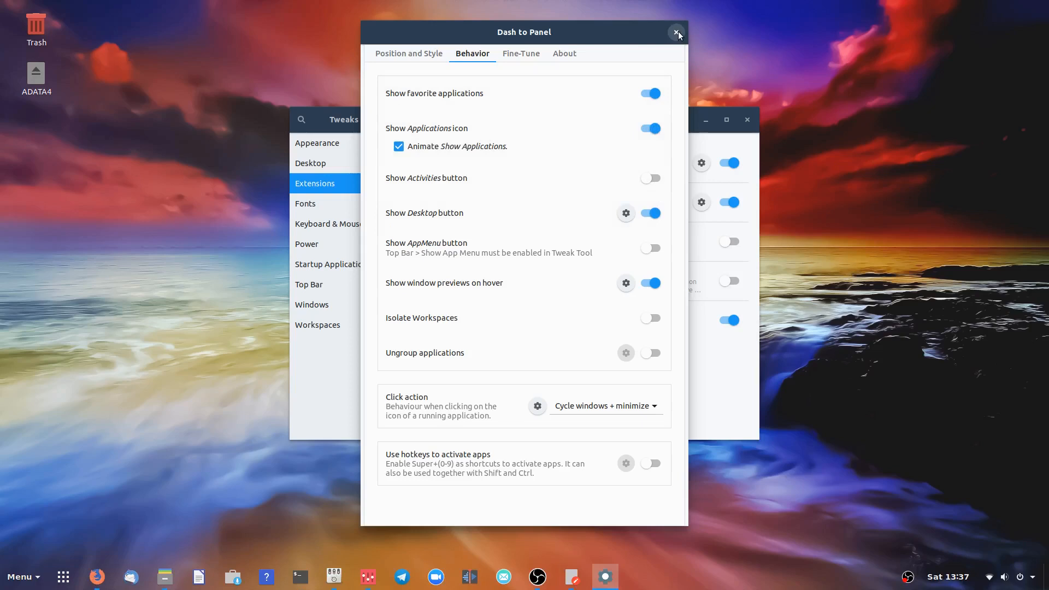
Return to the Position and Style settings, and close both the Dash to Panel settings and Tweaks.
click(407, 55)
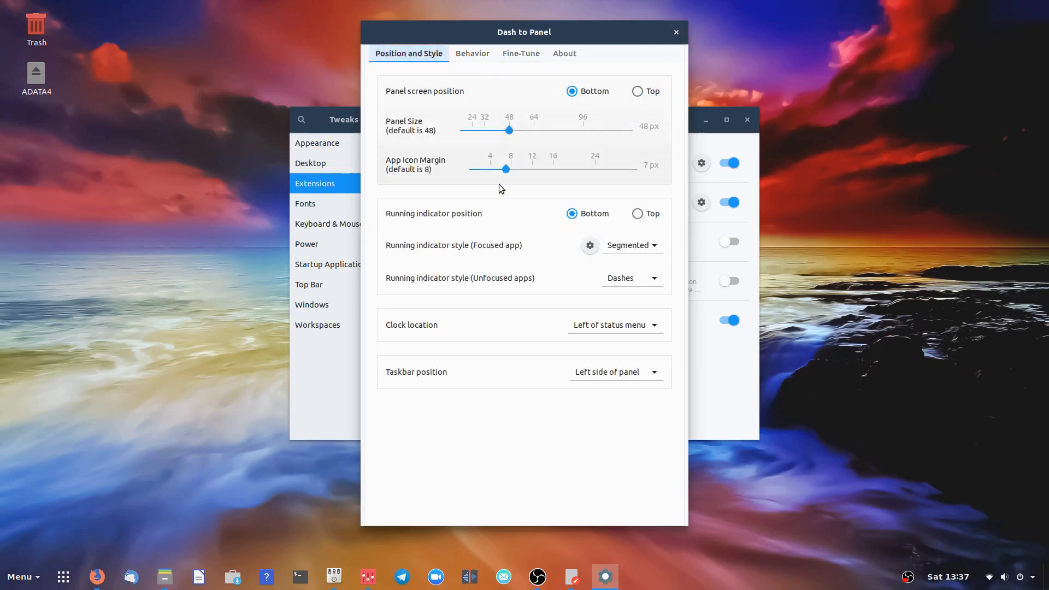
click(676, 32)
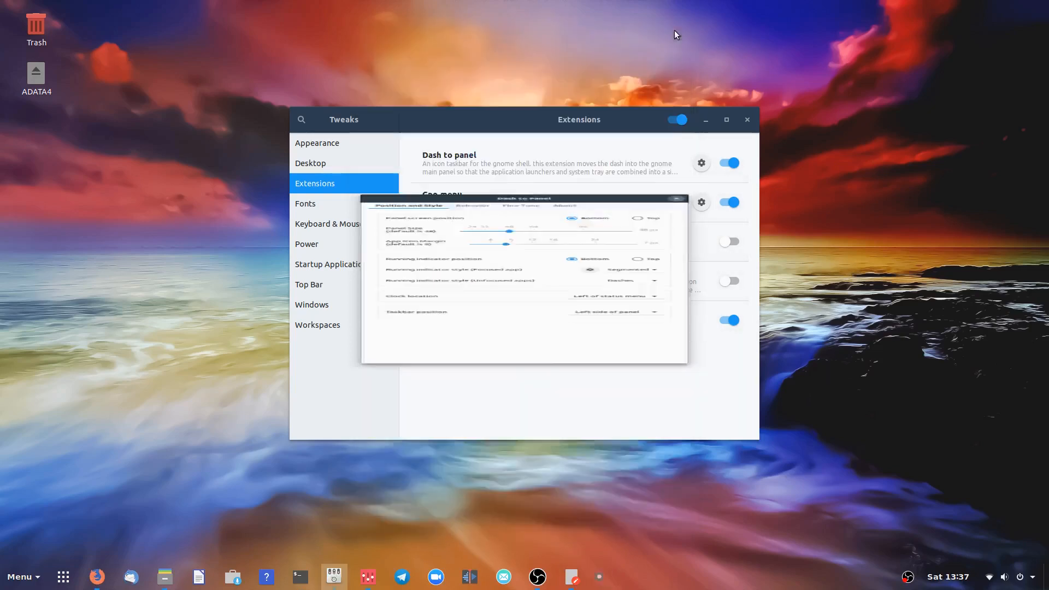
click(747, 120)
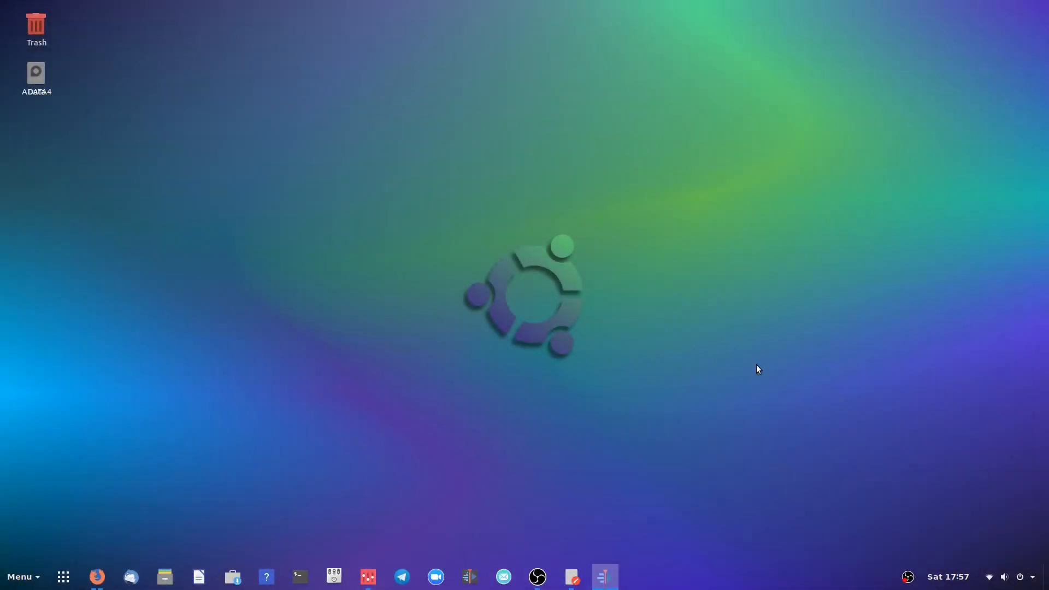
Reopen Tweaks and bring up the Behavior settings of the Dash to Panel extension.
click(334, 576)
click(342, 181)
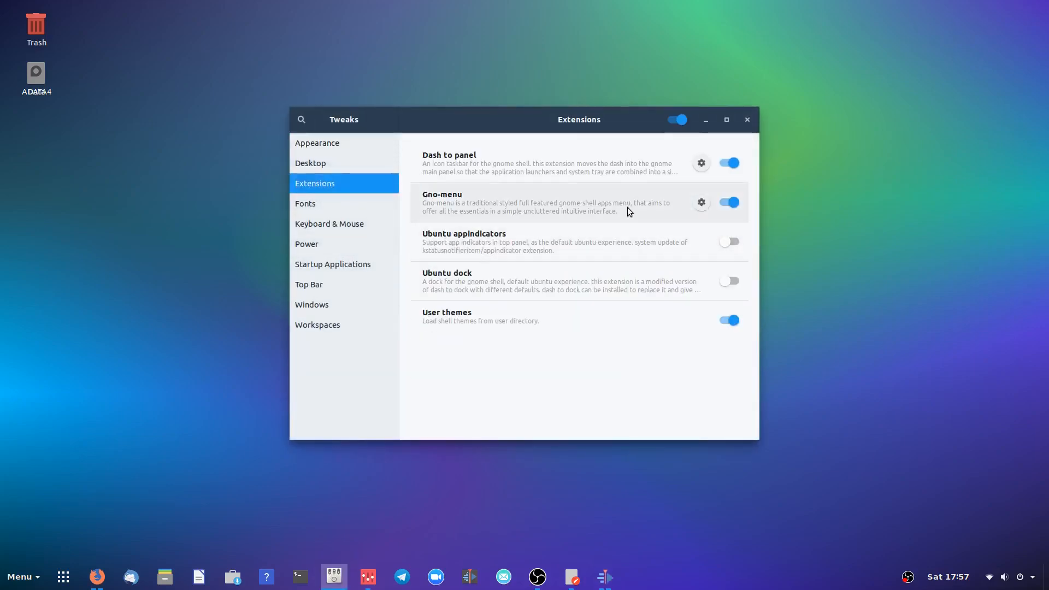
click(700, 164)
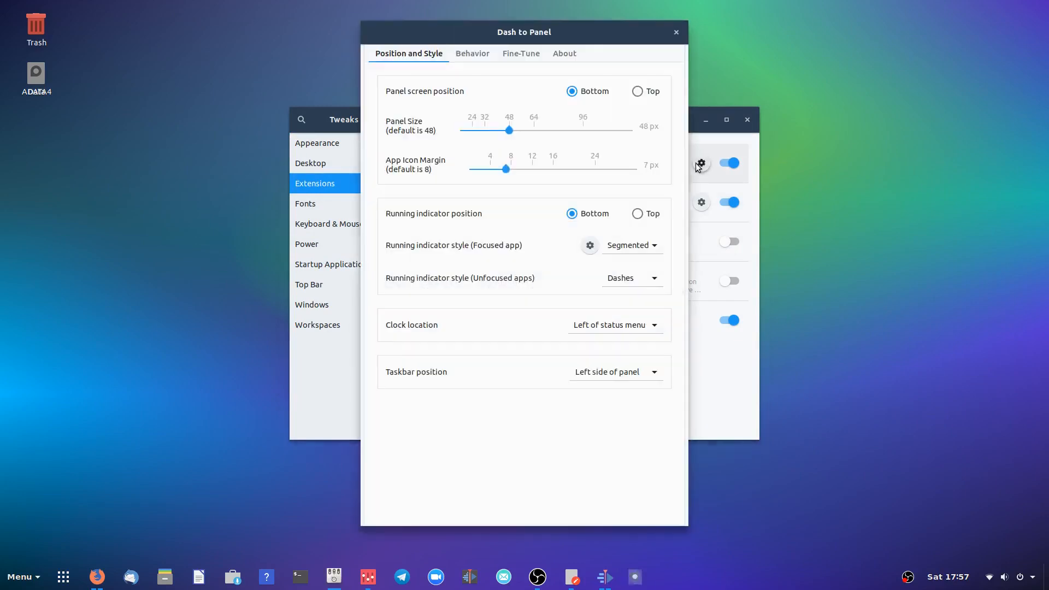
click(470, 55)
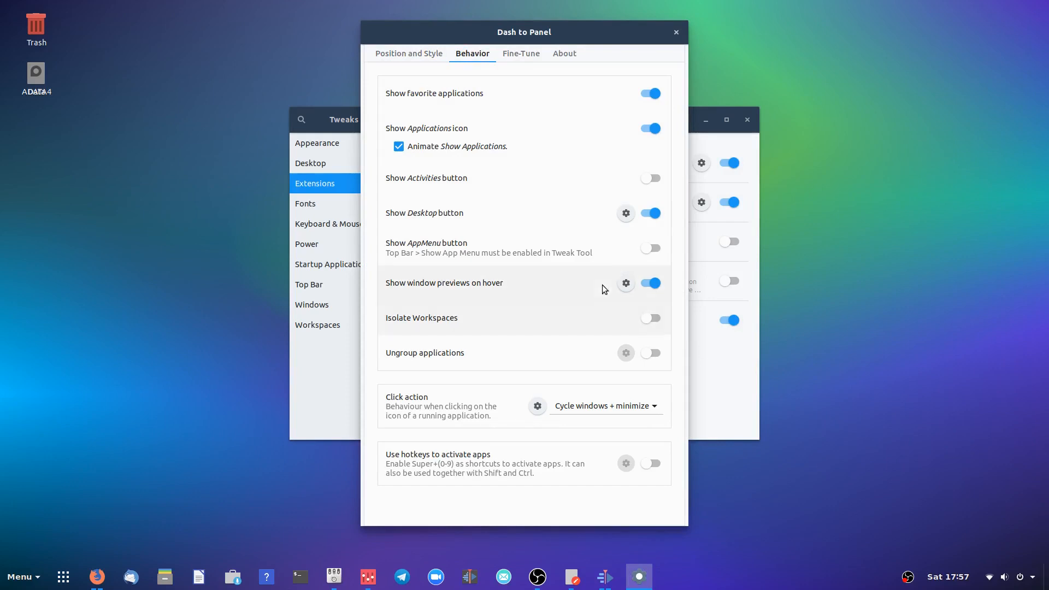
Open the Show Desktop options and increase the Show Desktop button width to 20 px.
click(627, 214)
click(619, 285)
click(618, 284)
click(618, 285)
click(619, 285)
click(619, 285)
click(618, 285)
click(618, 284)
click(619, 285)
click(619, 284)
click(619, 284)
click(619, 285)
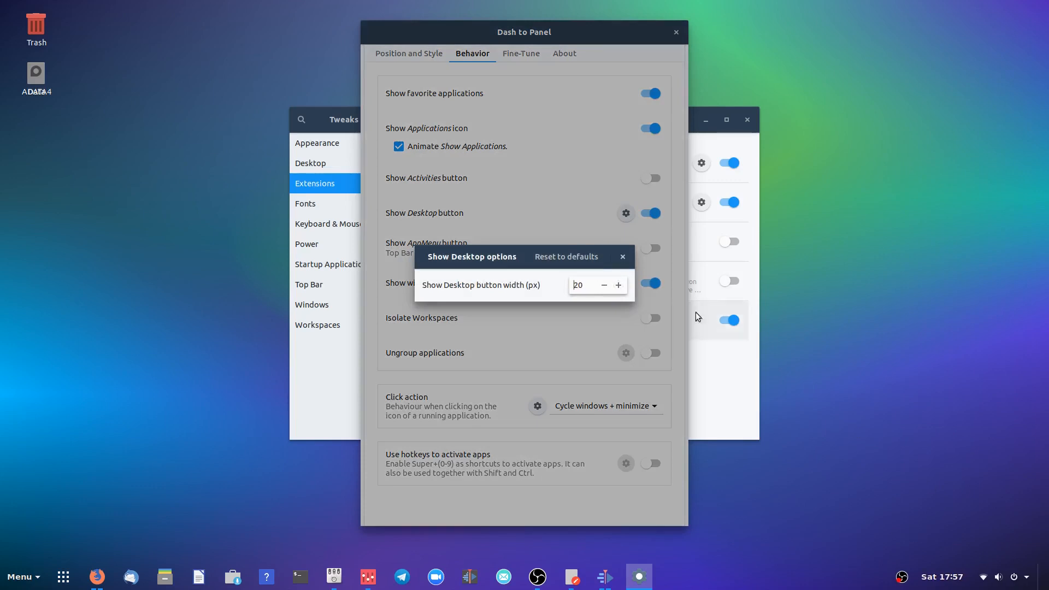
Reduce the Show Desktop button width to 9 px.
click(604, 285)
click(604, 284)
click(604, 285)
click(604, 284)
click(604, 284)
click(603, 285)
click(604, 284)
click(603, 285)
click(603, 284)
click(603, 284)
click(604, 284)
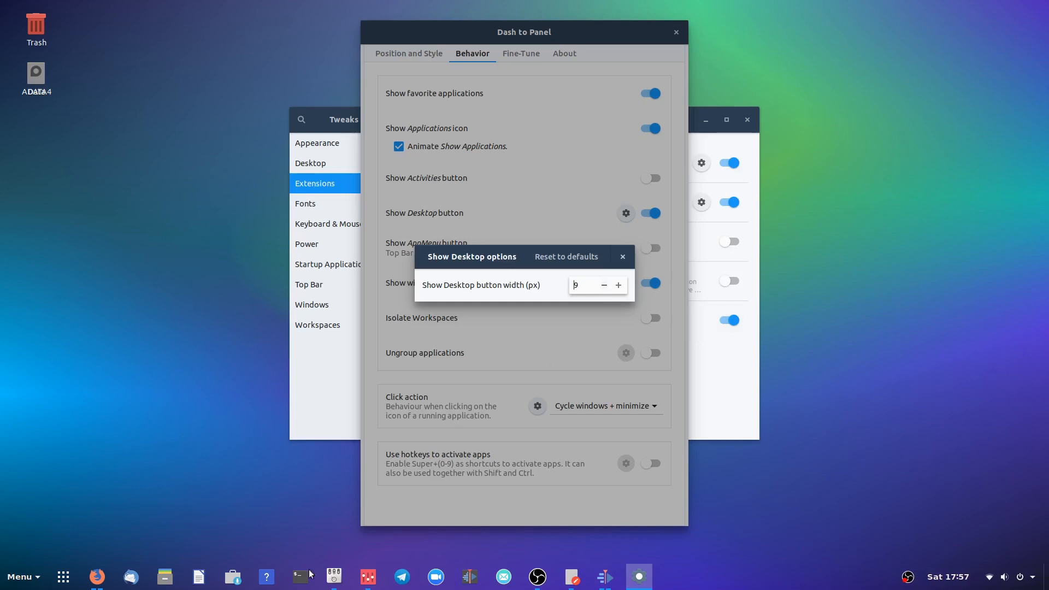
Bring up the Tweaks, Settings and Firefox windows, and hide all open windows with Show Desktop.
click(335, 576)
click(366, 579)
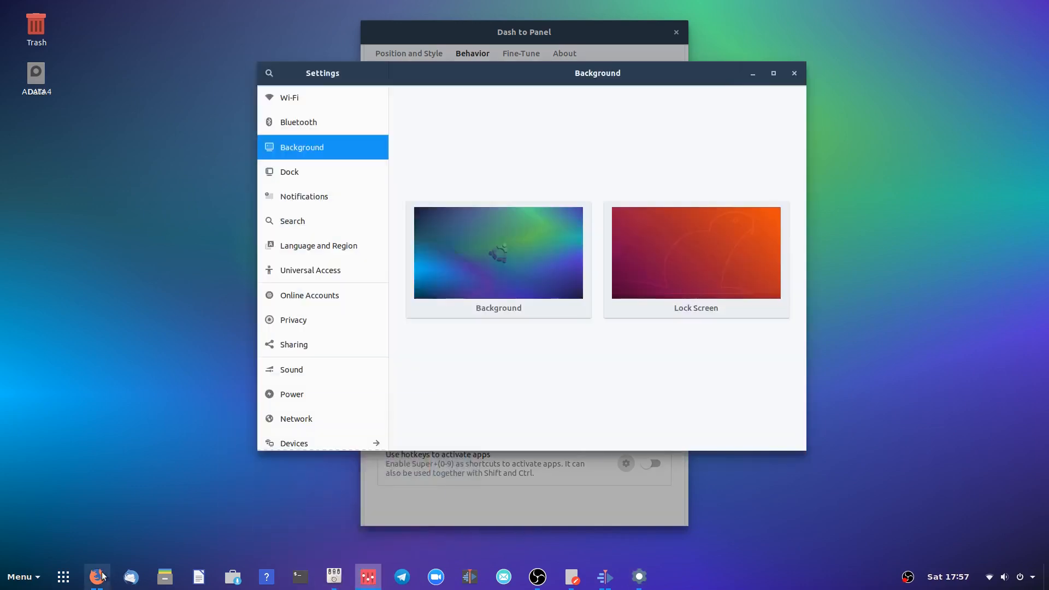
click(98, 576)
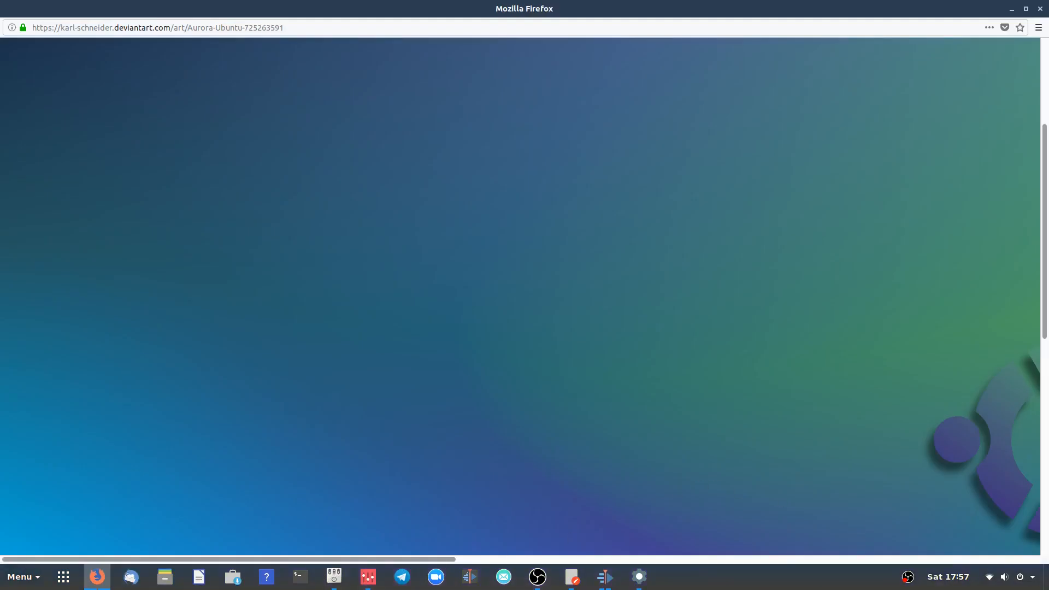
click(1046, 577)
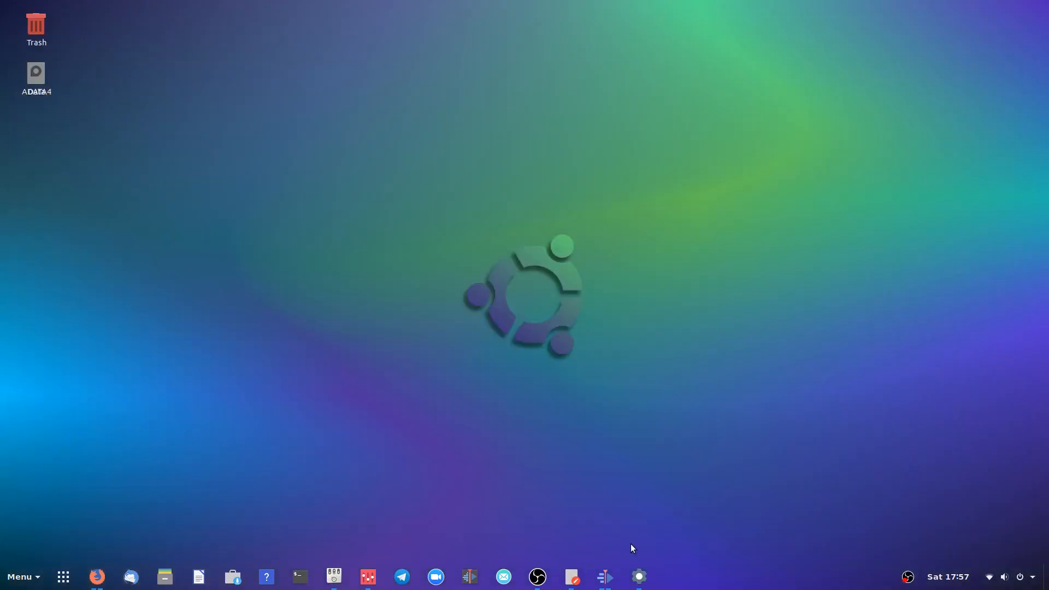
Restore the Dash to Panel settings window and close its Show Desktop options.
click(640, 578)
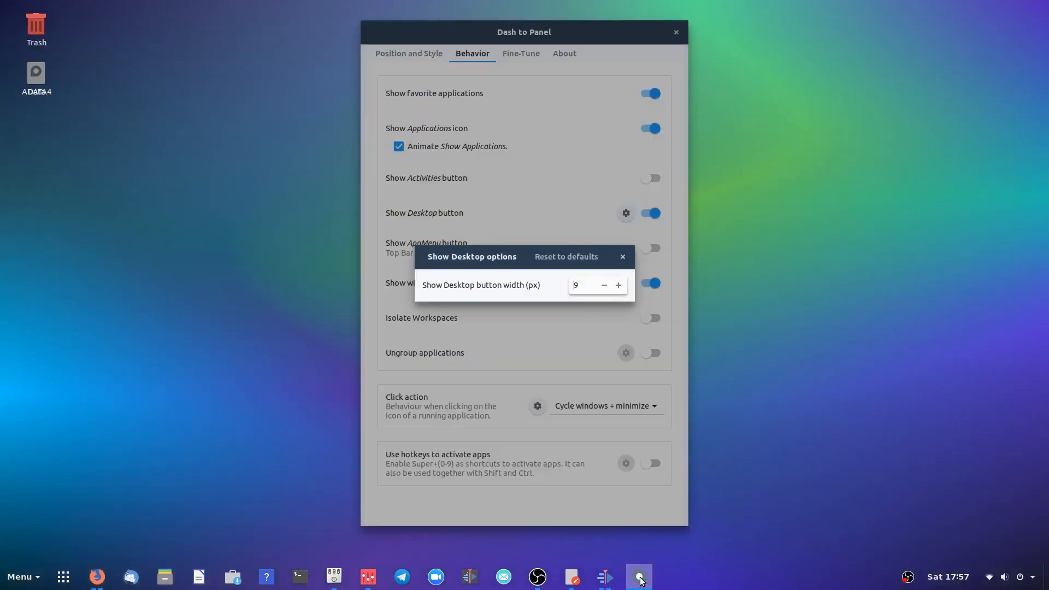
click(623, 256)
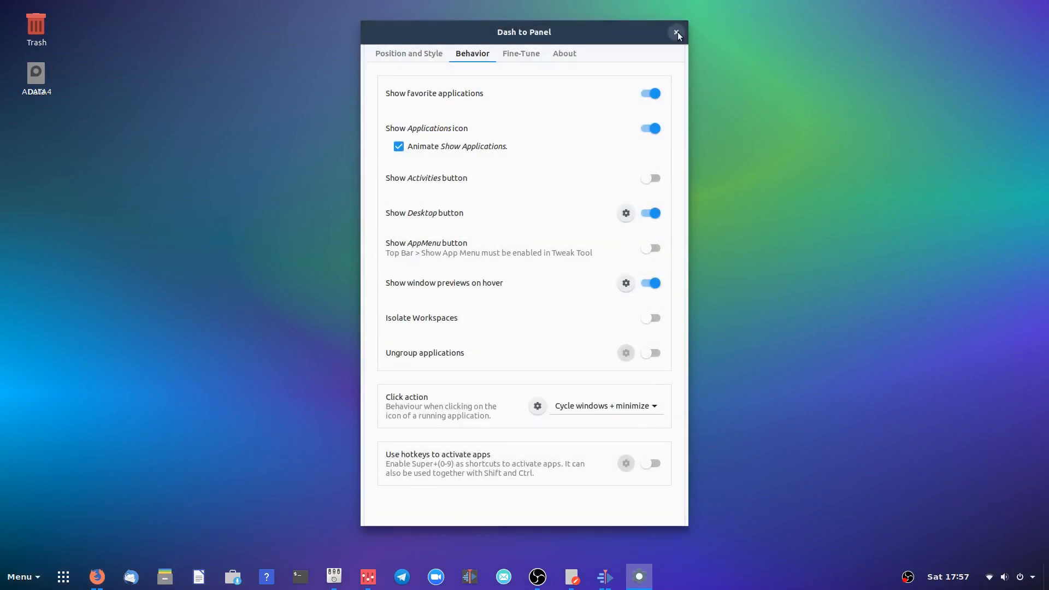